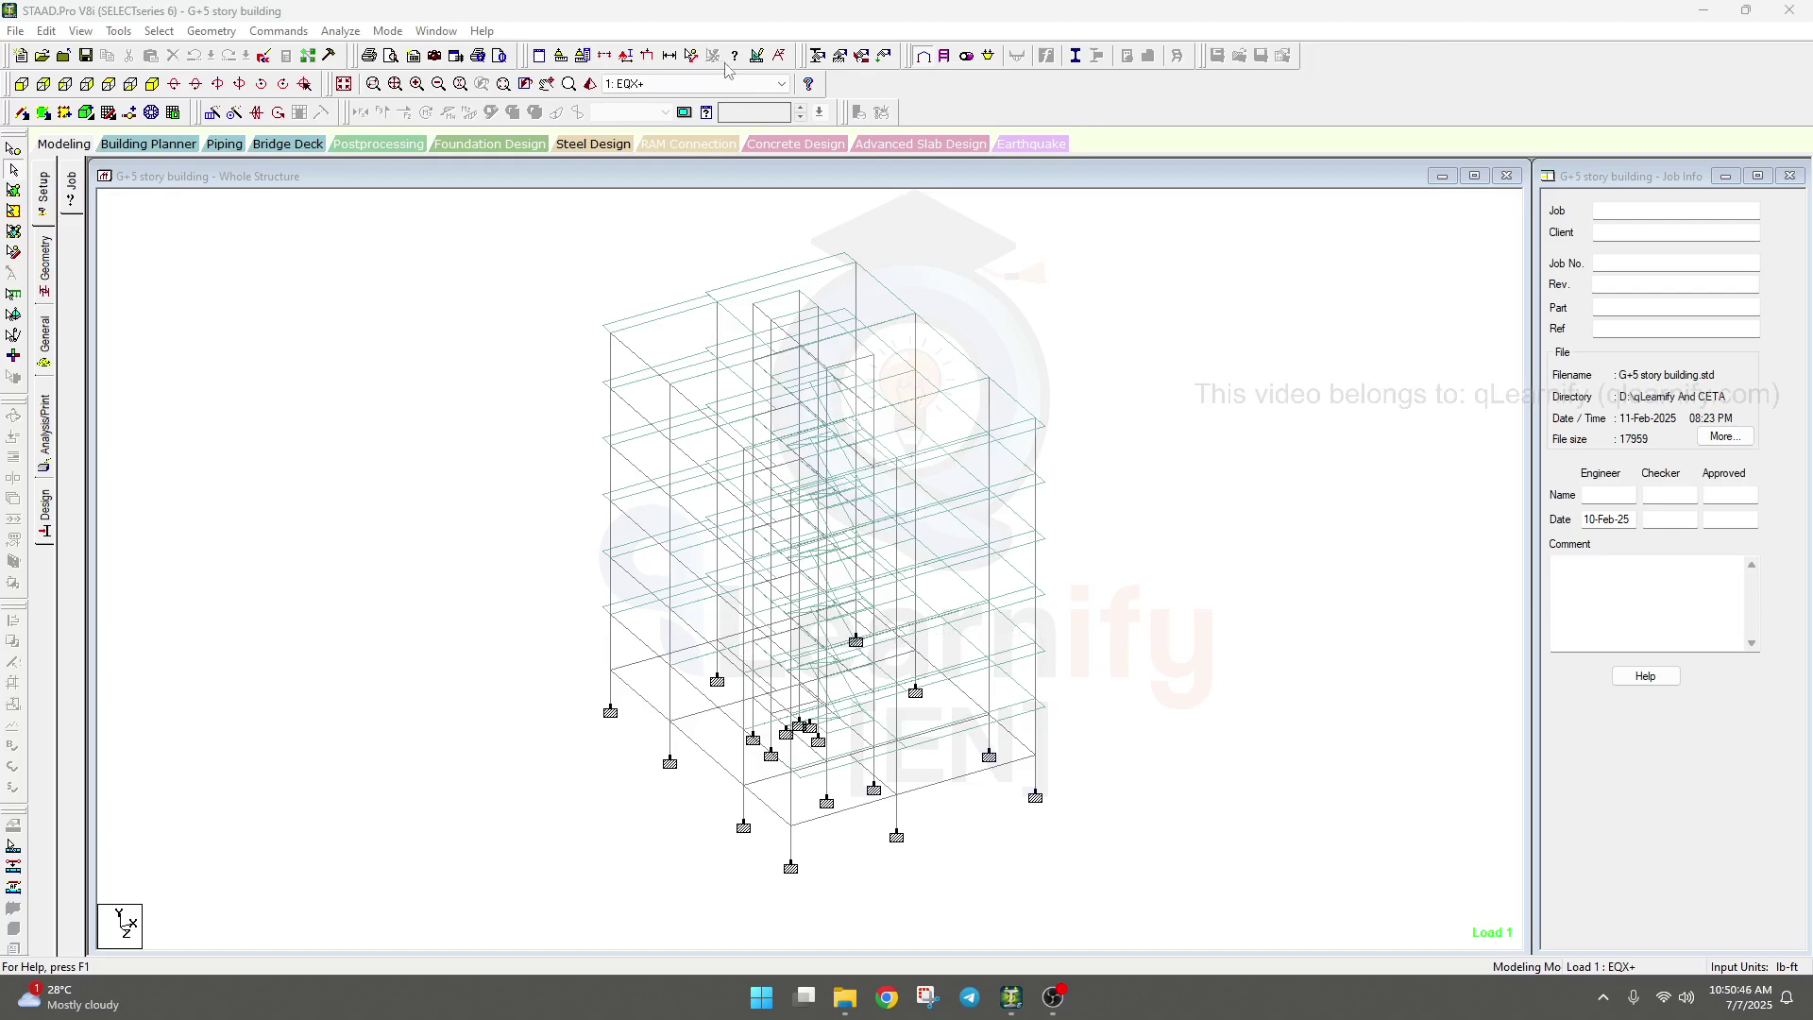
# Display the G+5 story building model in a 3D rendered view.
pyautogui.click(592, 84)
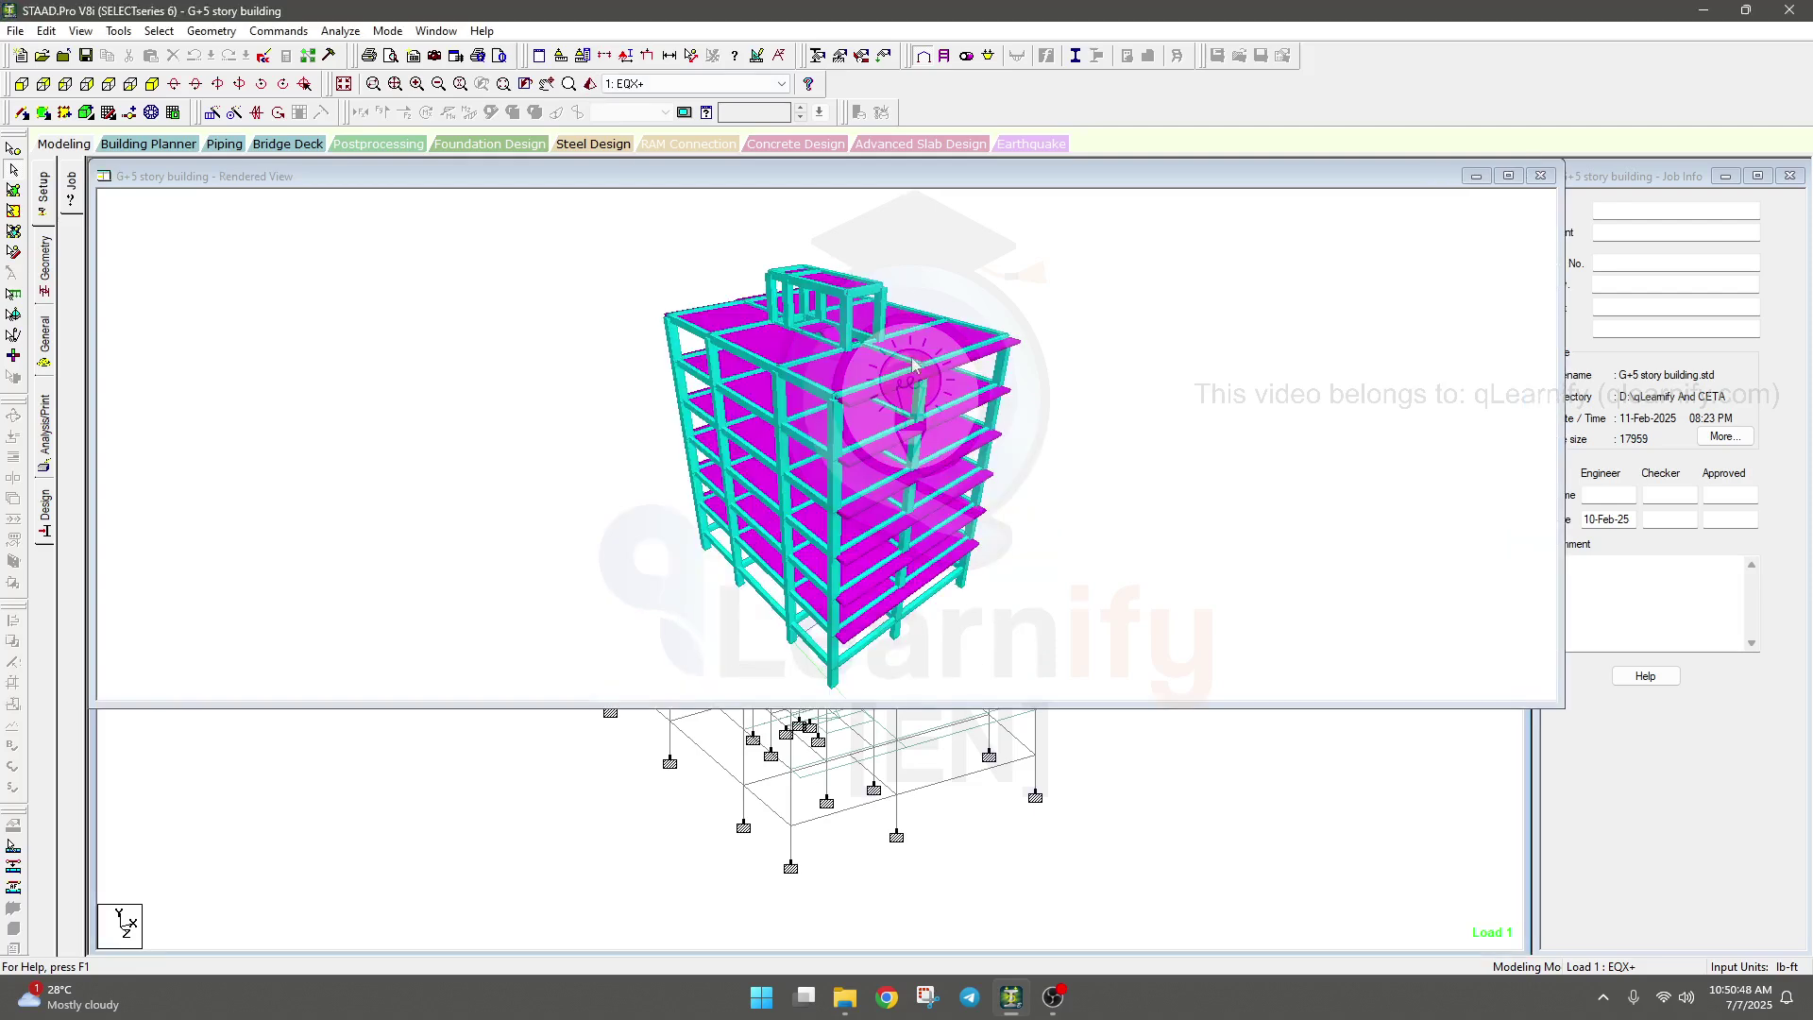
pyautogui.moveTo(964, 185); pyautogui.dragTo(976, 259)
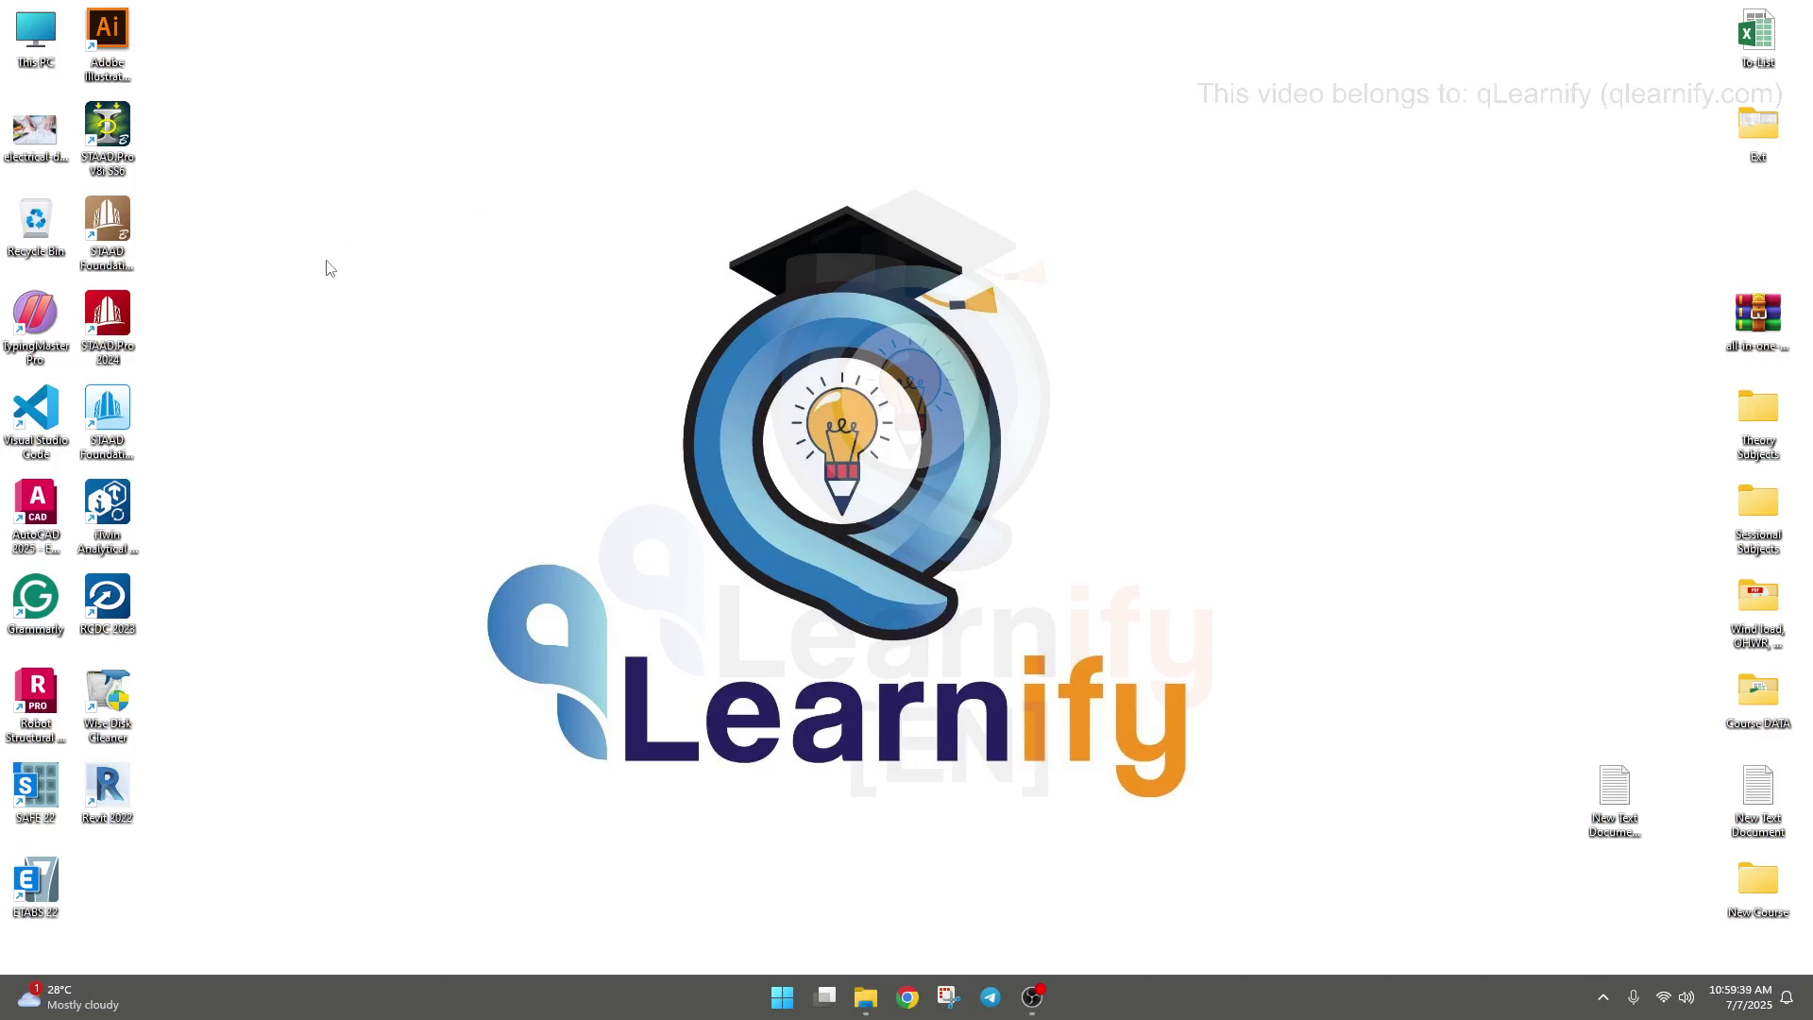
# Launch STAAD.Pro V8i SS6 from the desktop.
pyautogui.doubleClick(107, 127)
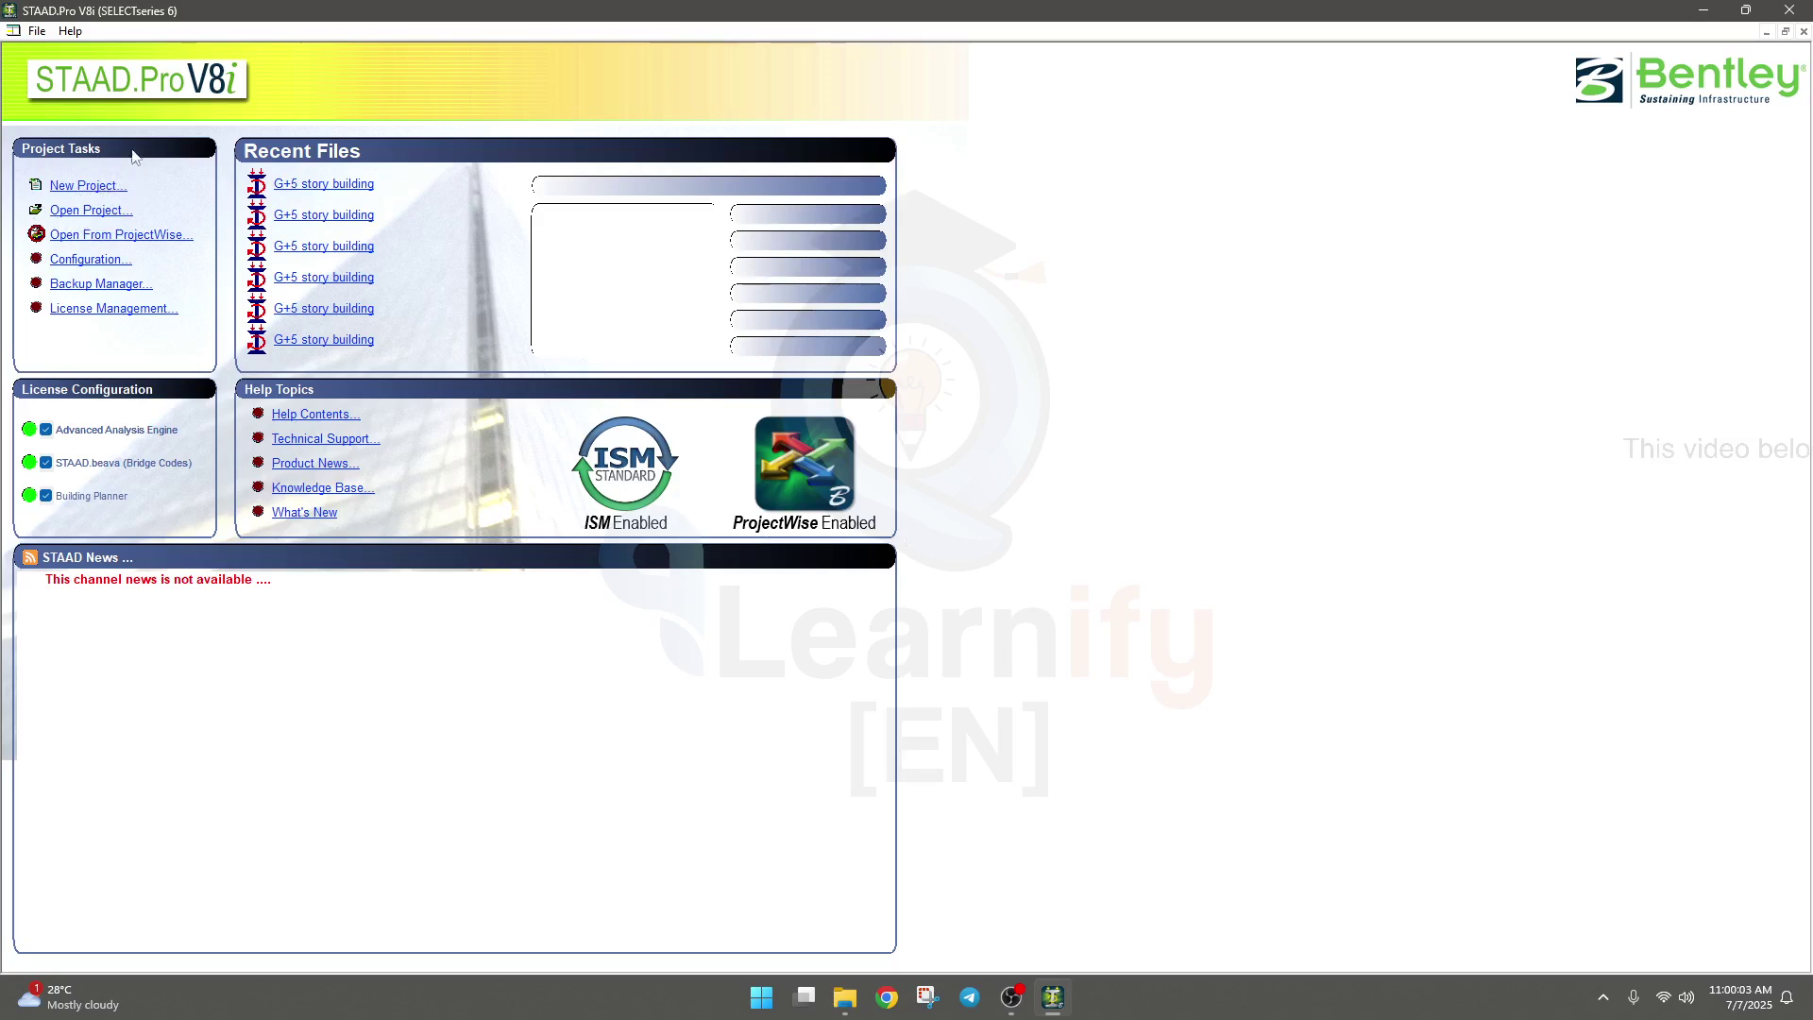
pyautogui.click(92, 212)
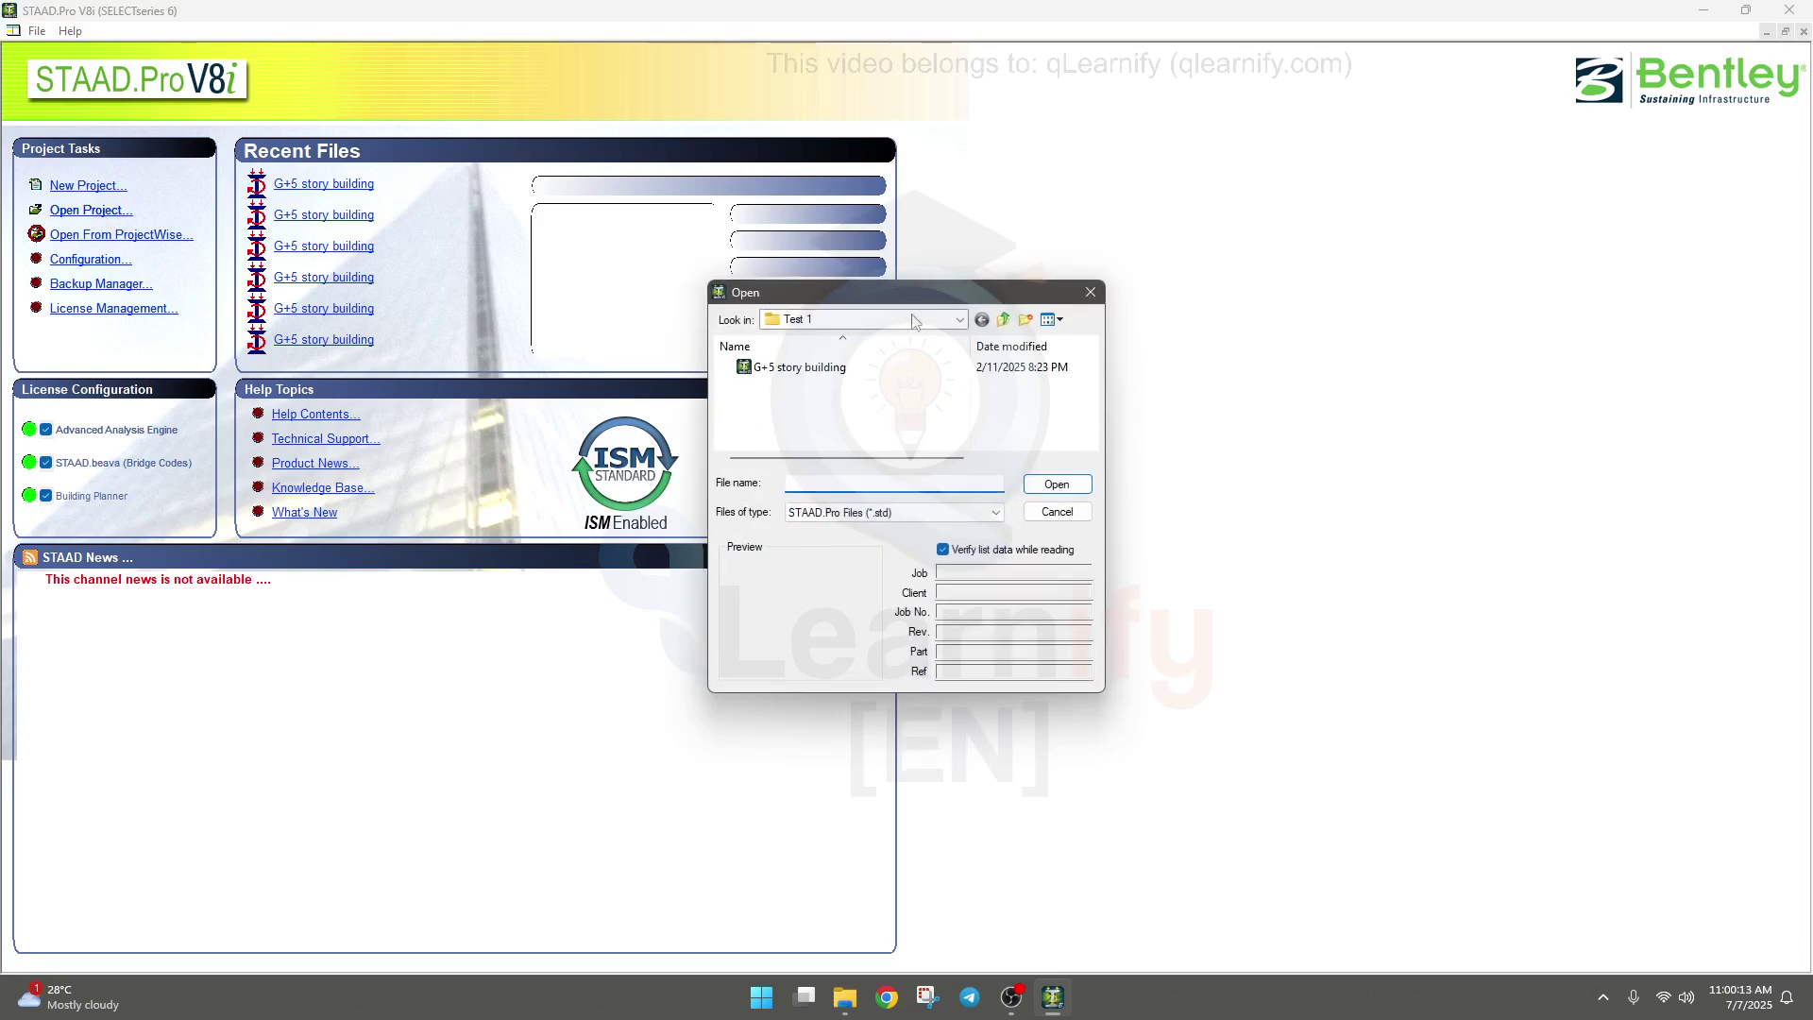
pyautogui.moveTo(913, 299); pyautogui.dragTo(1103, 238)
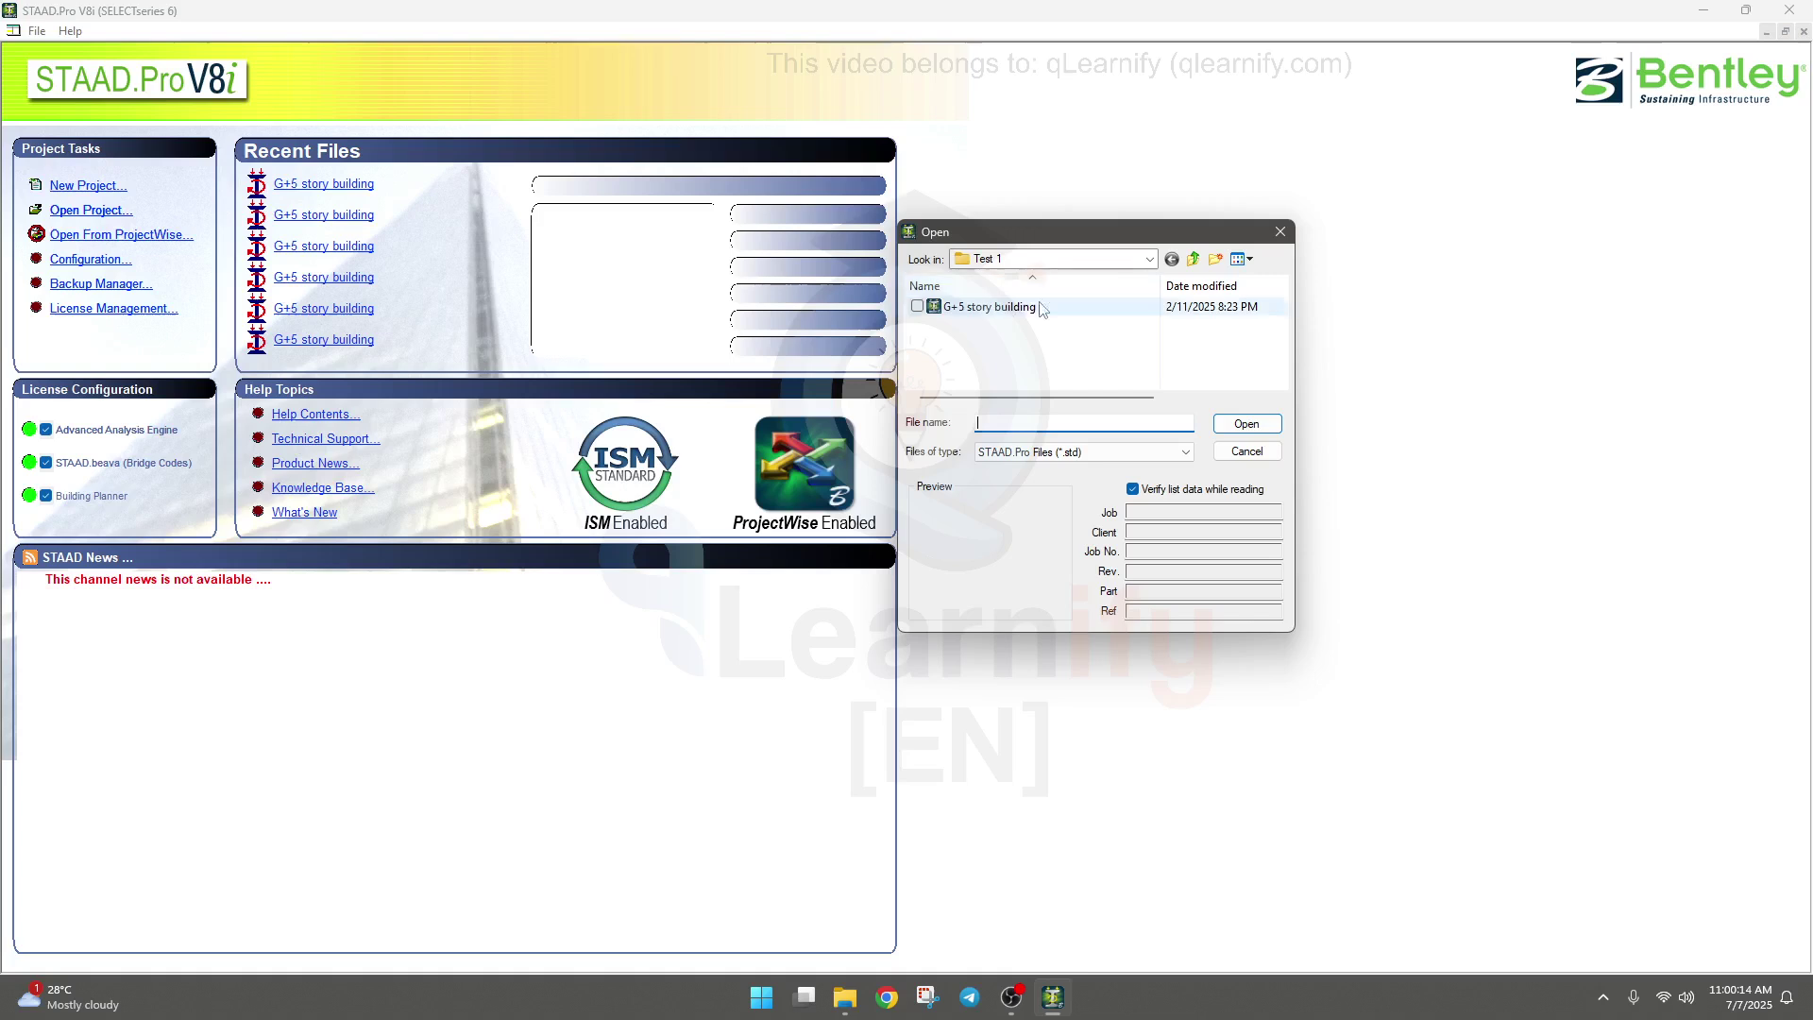
pyautogui.click(1281, 231)
pyautogui.click(323, 281)
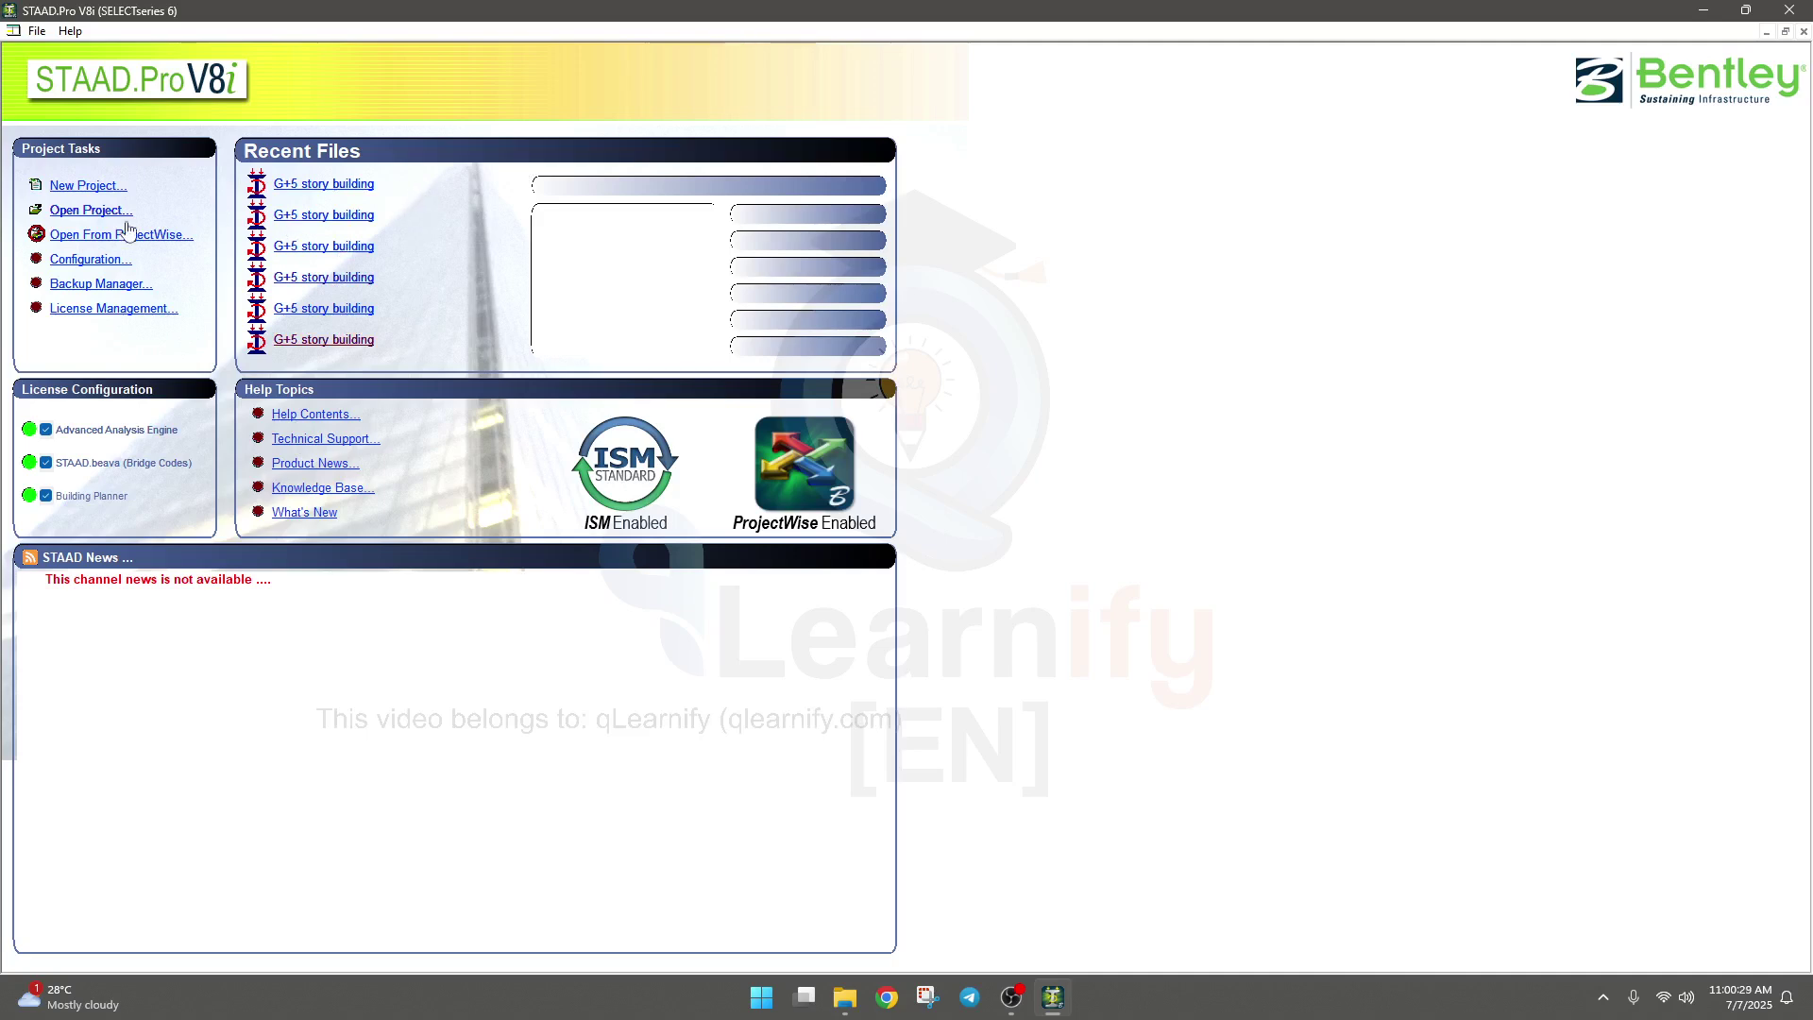
# Open the program configuration, choose English as the base unit, and check the background color options.
pyautogui.click(85, 262)
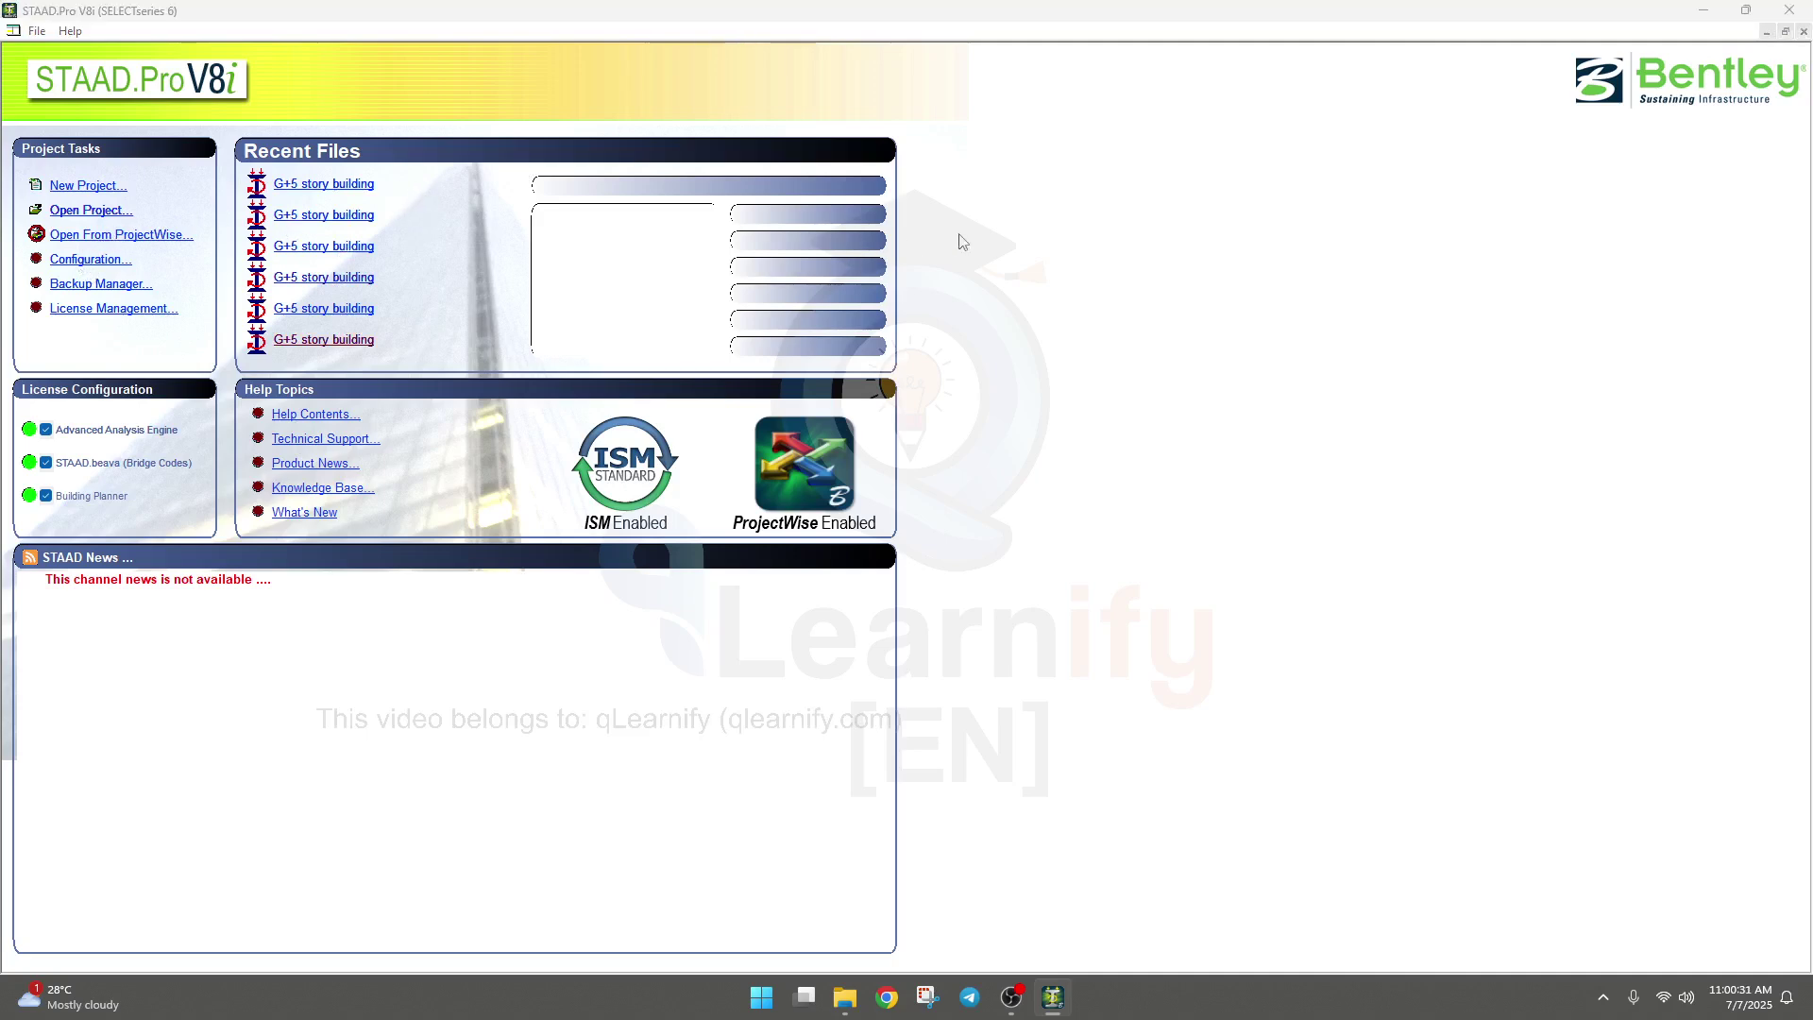
pyautogui.moveTo(962, 243); pyautogui.dragTo(1208, 148)
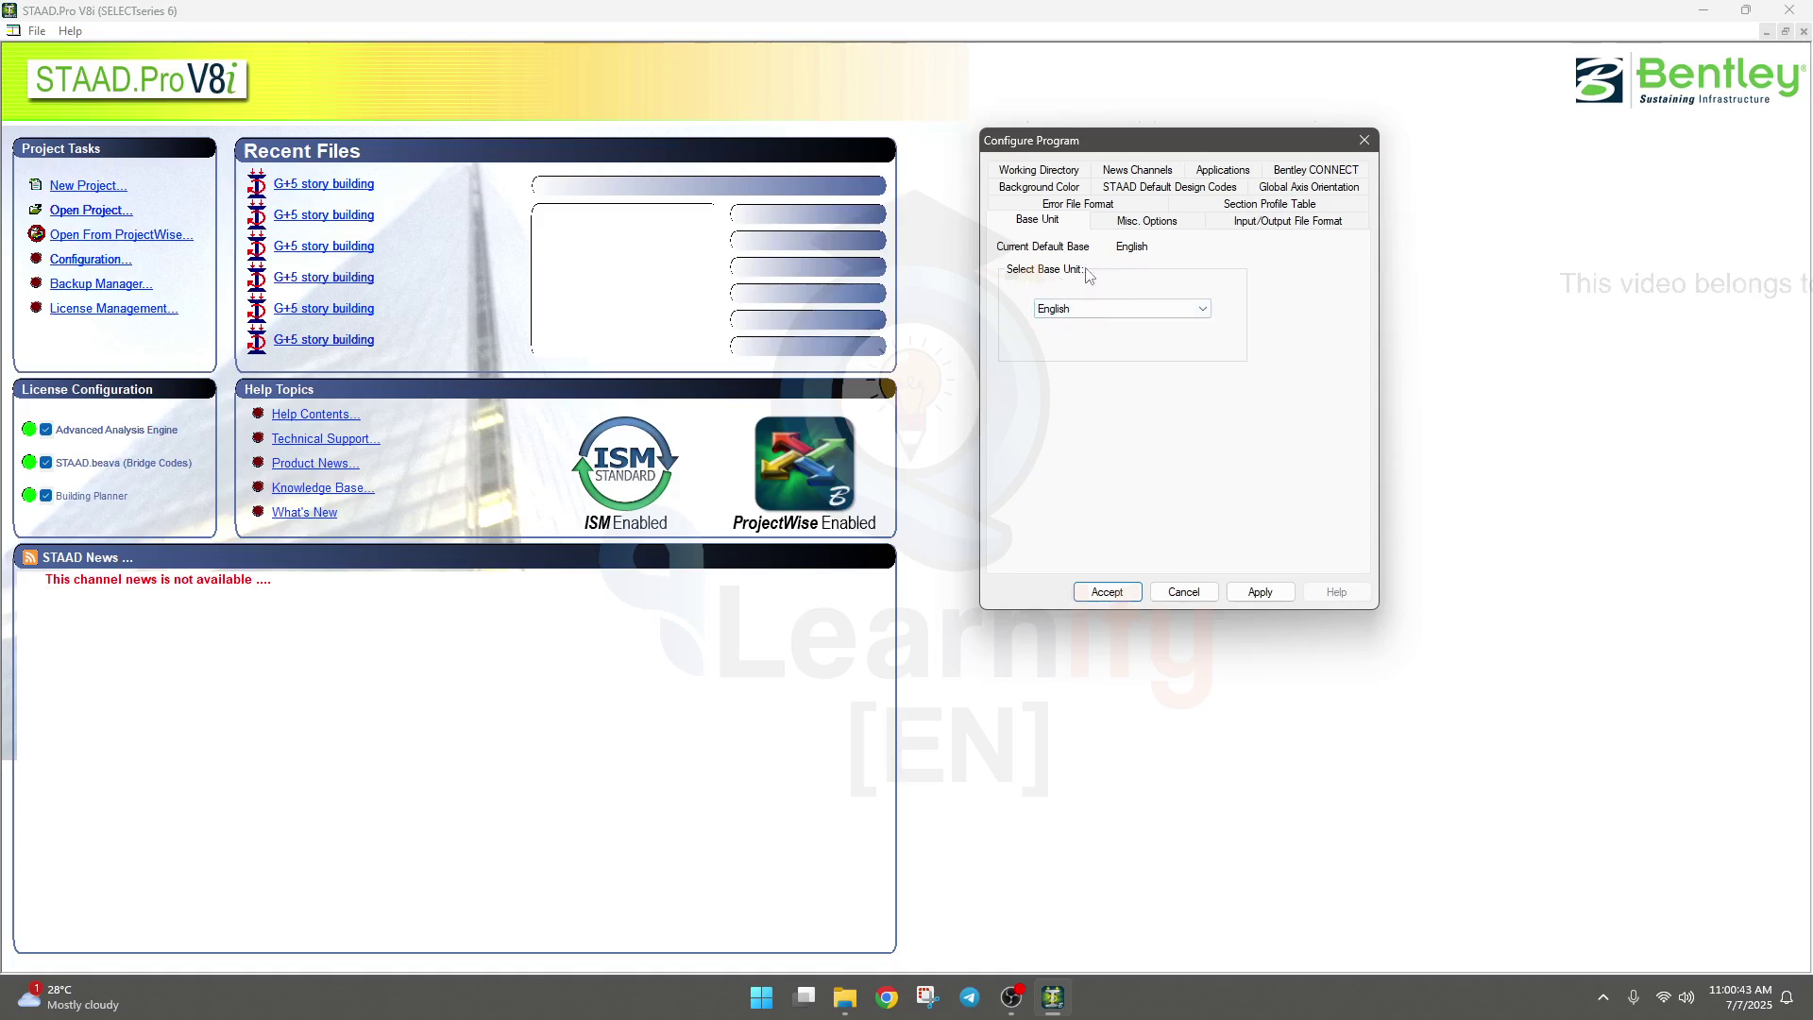
pyautogui.click(1067, 309)
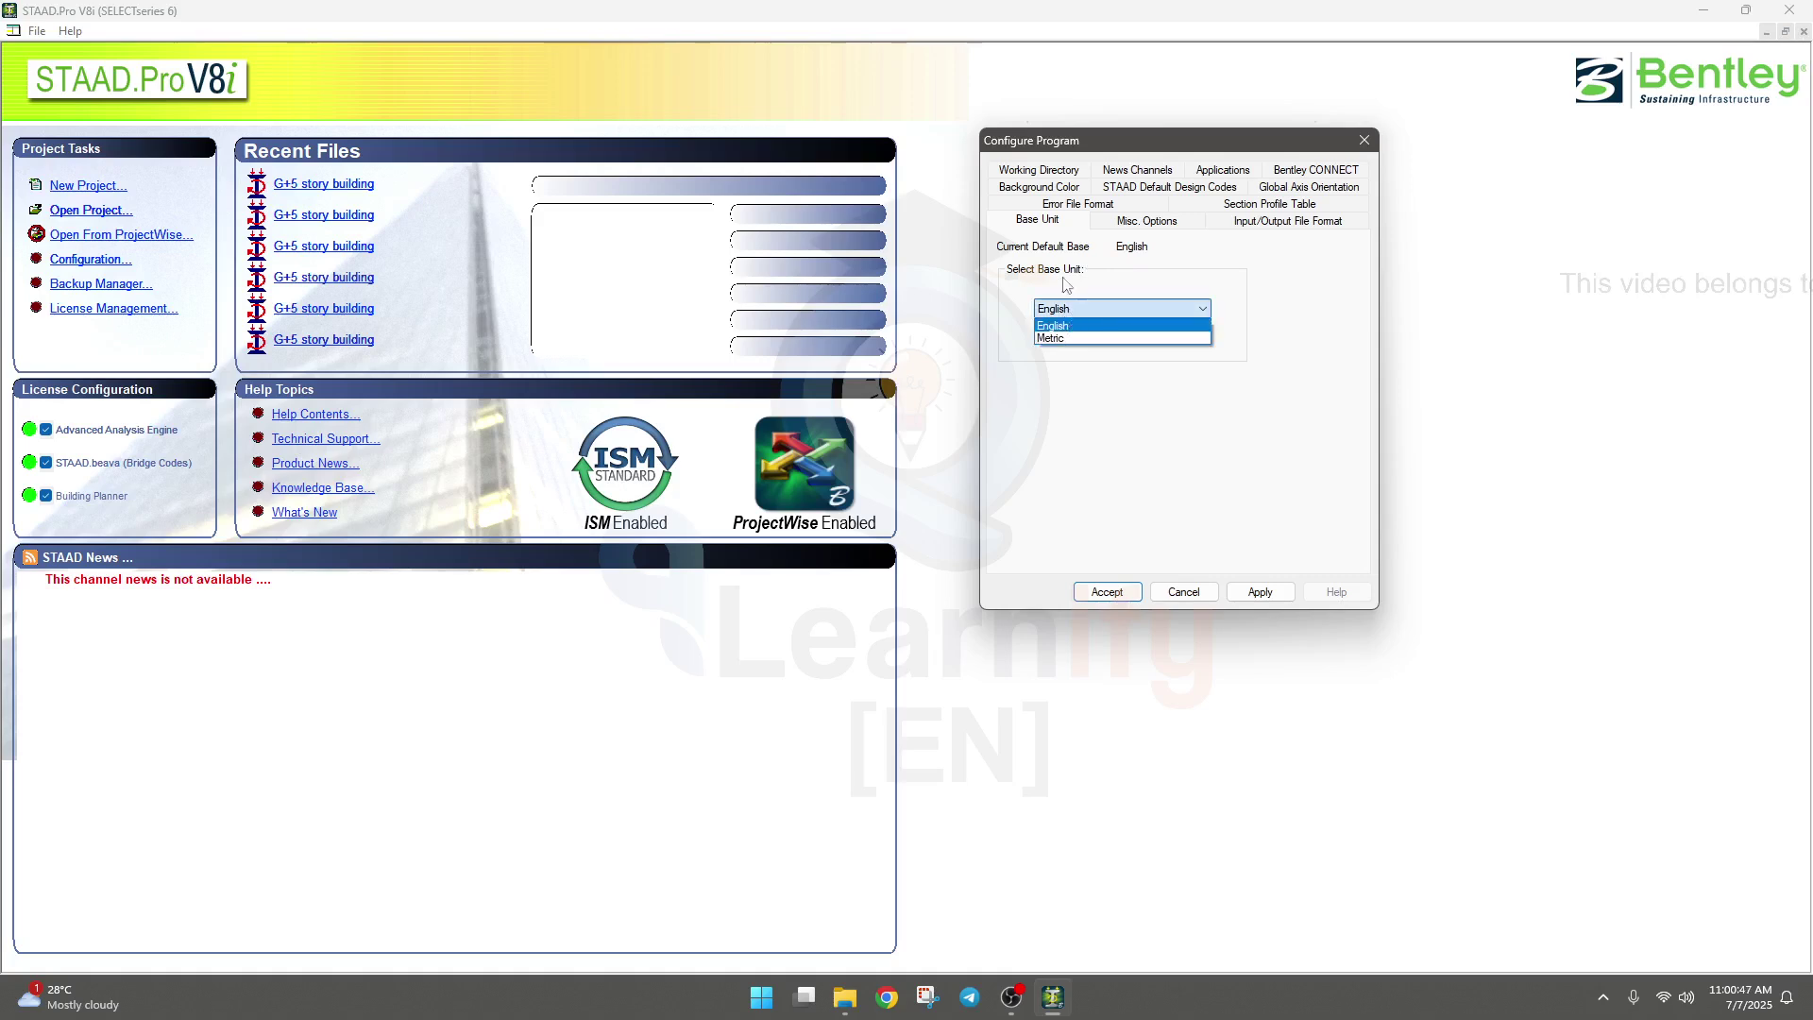
pyautogui.click(1070, 330)
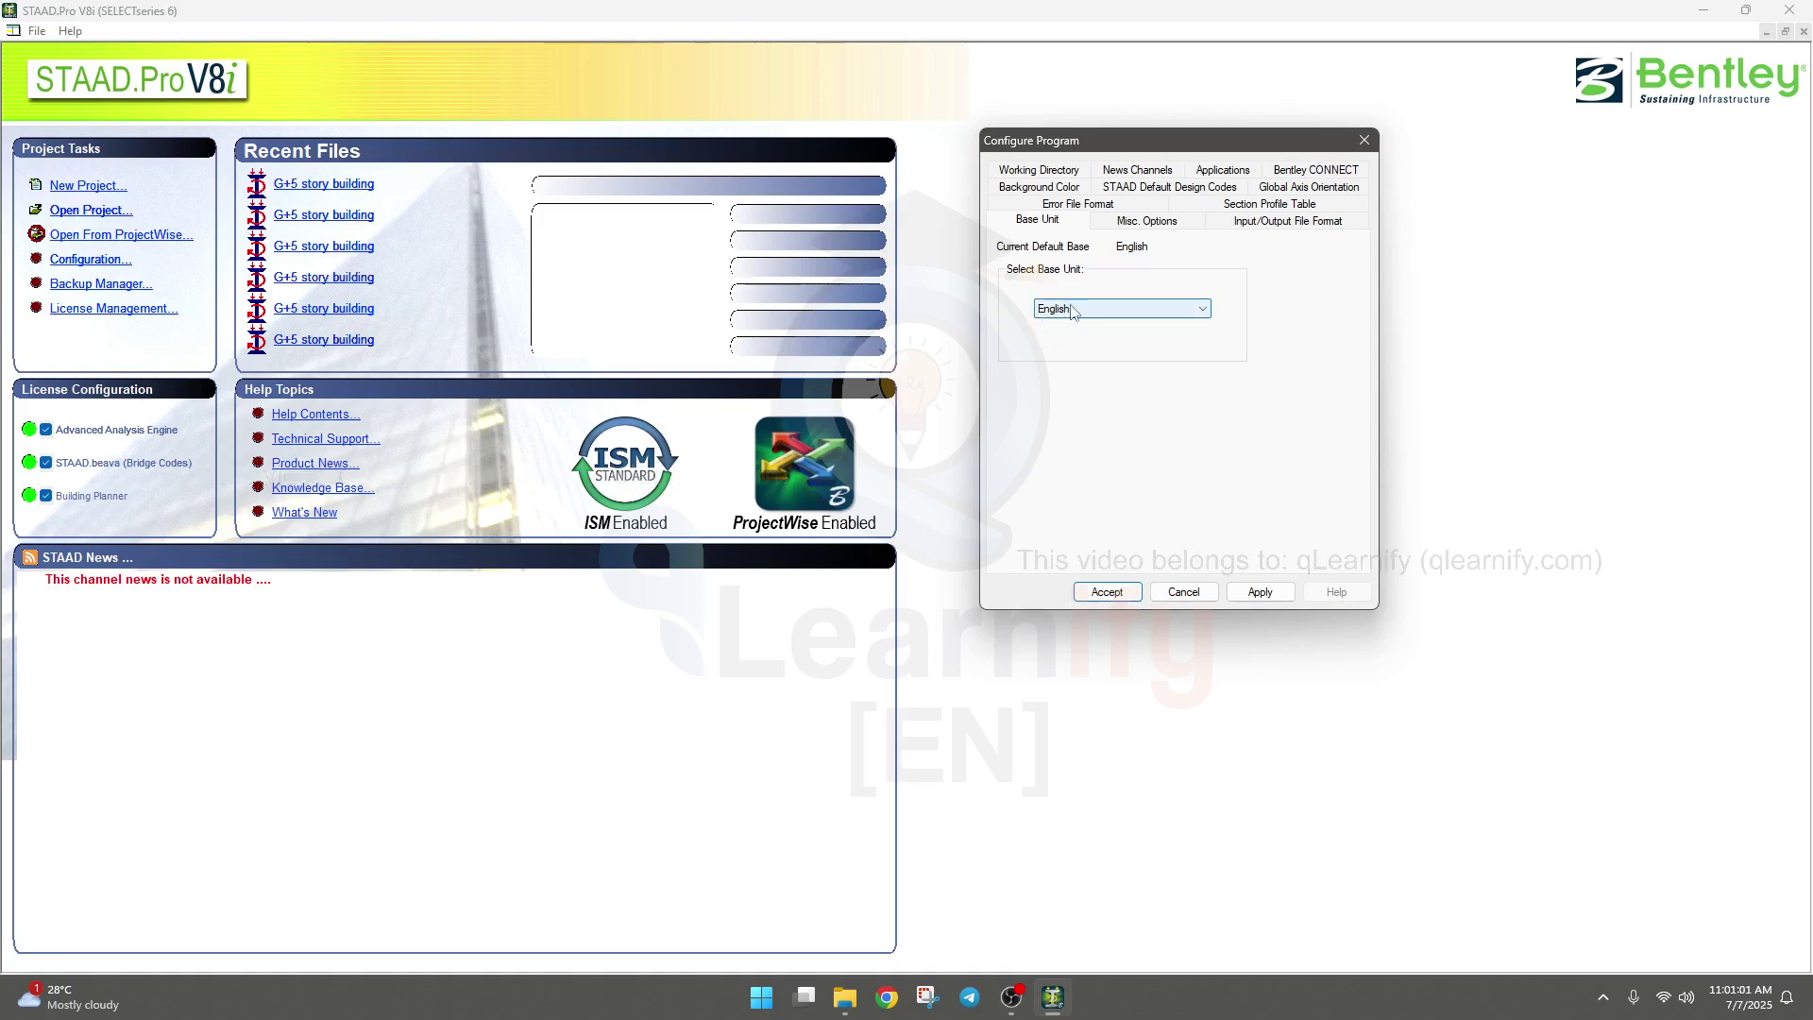
pyautogui.click(1073, 310)
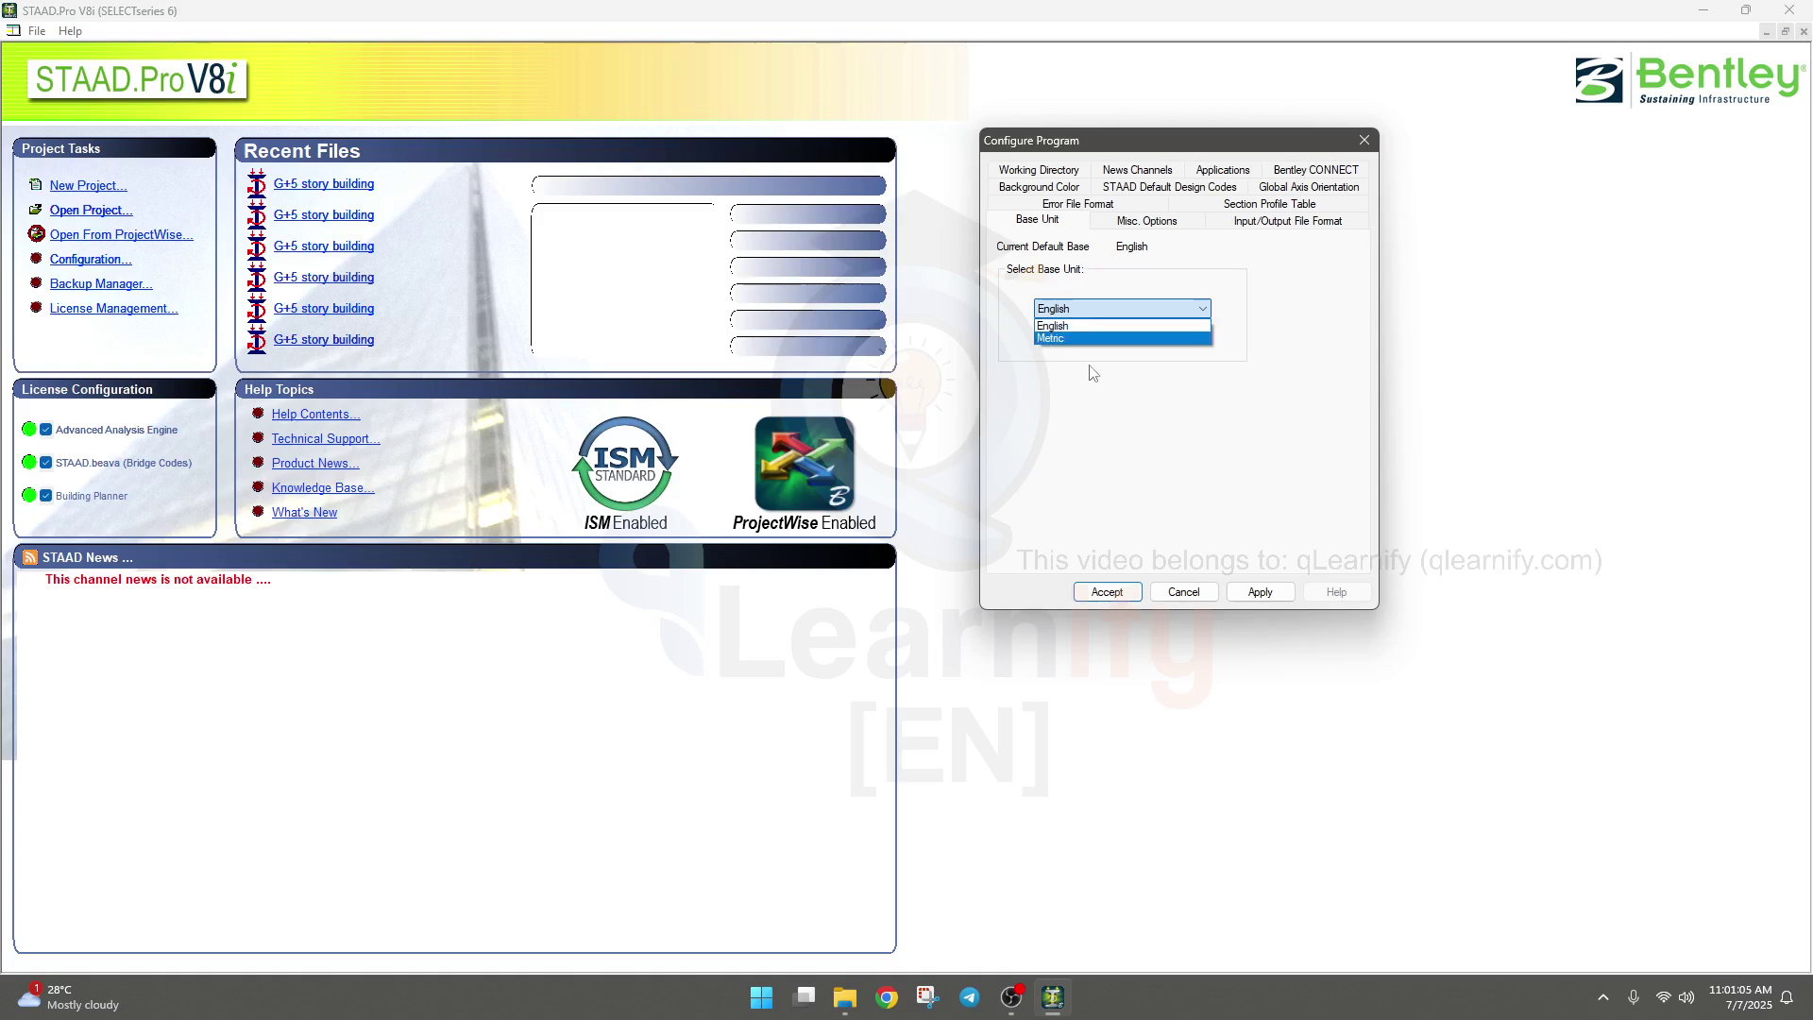
pyautogui.click(1098, 376)
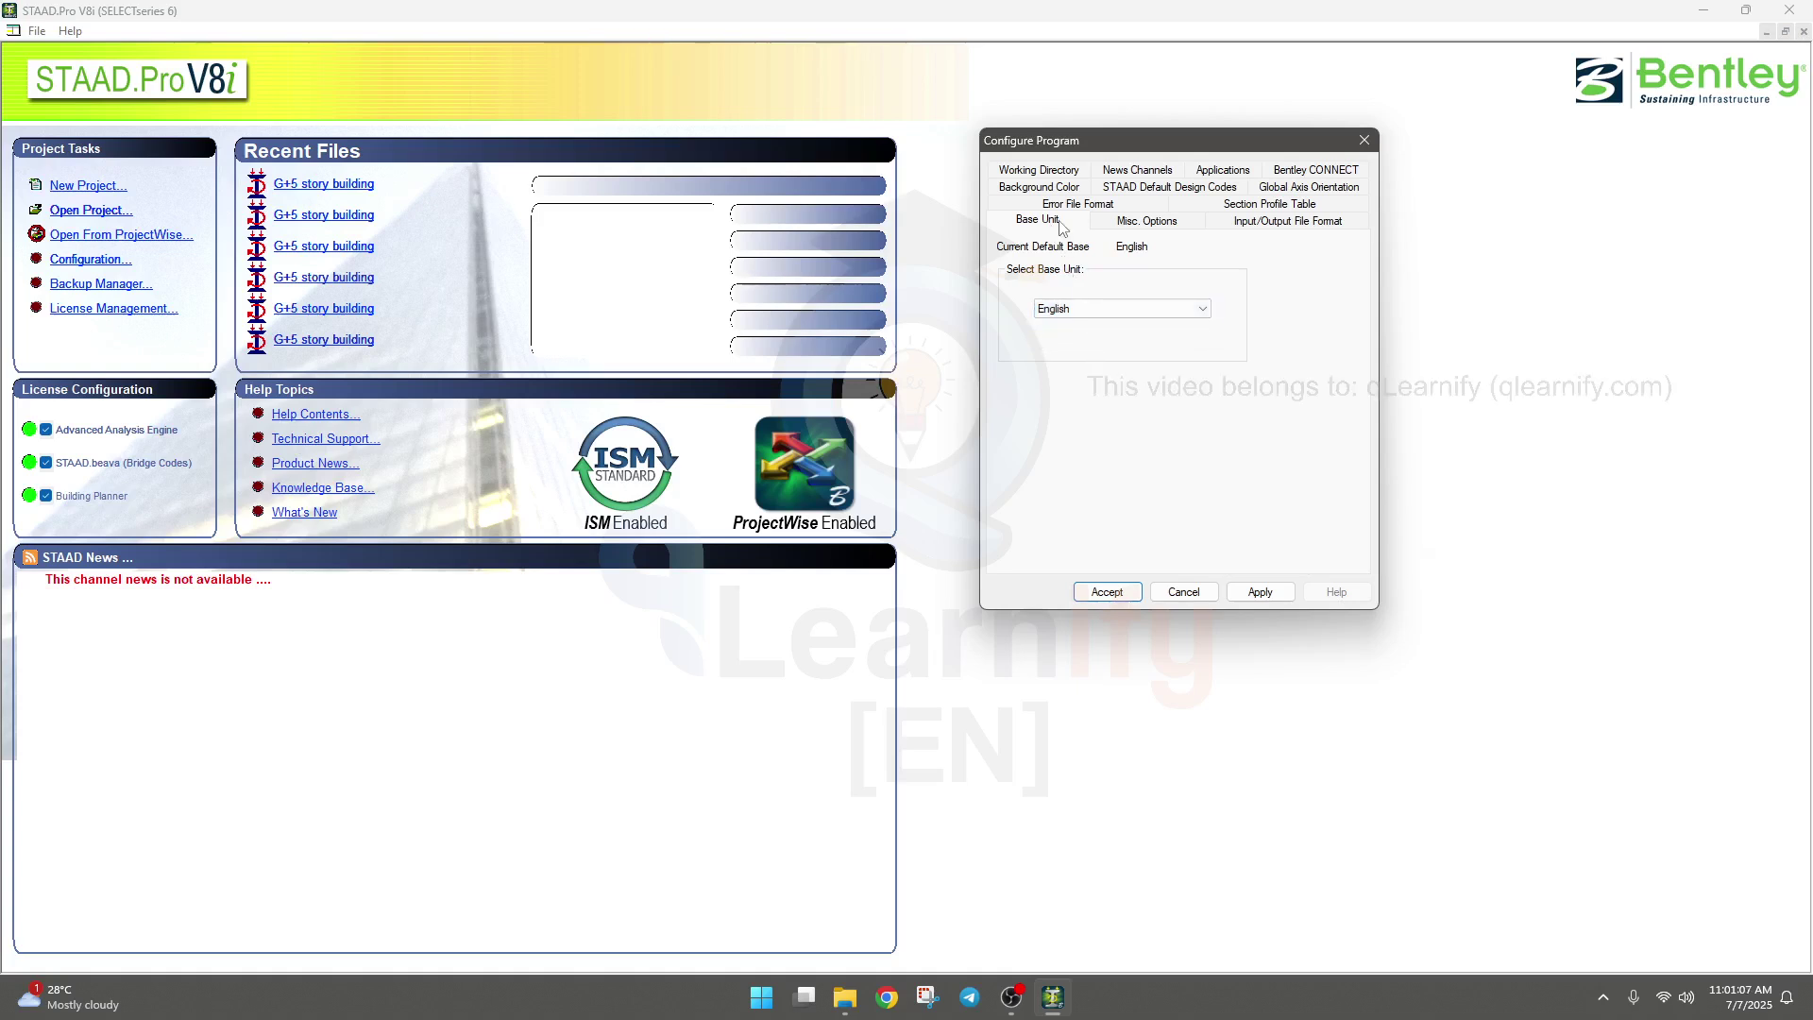
pyautogui.click(1065, 188)
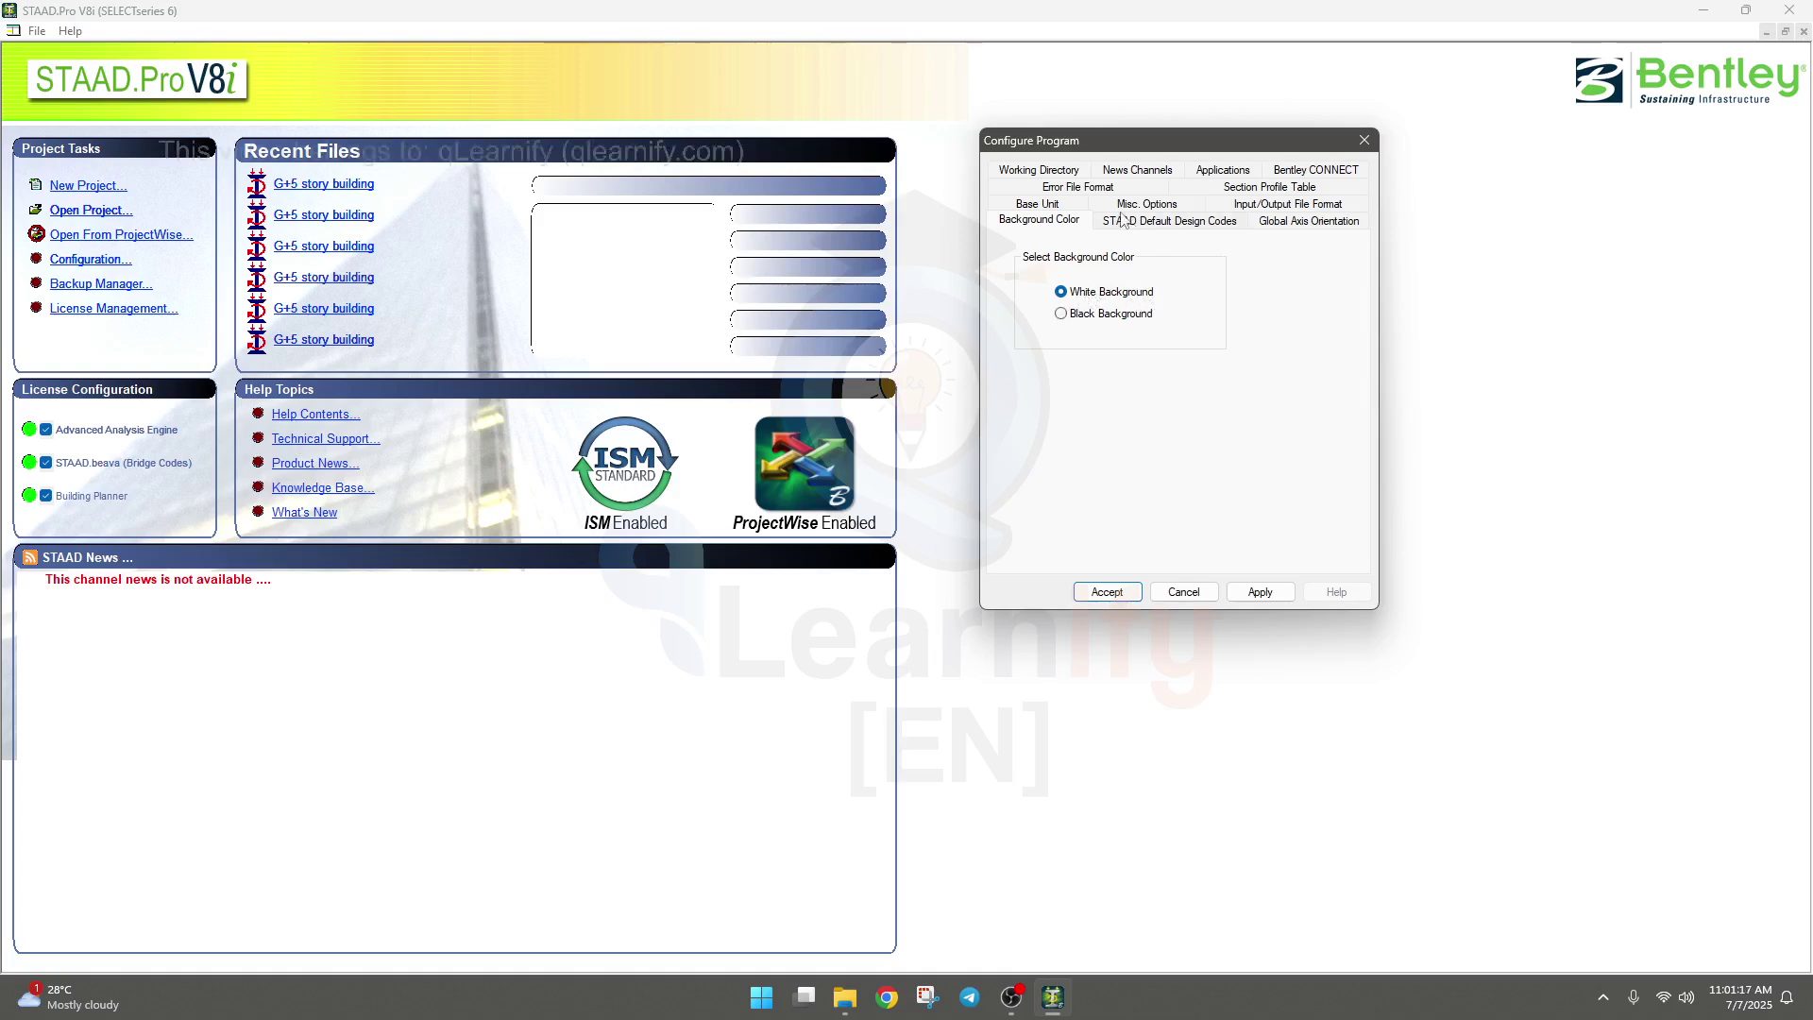
# Set the default steel design code to IS800 in the program configuration.
pyautogui.click(1167, 223)
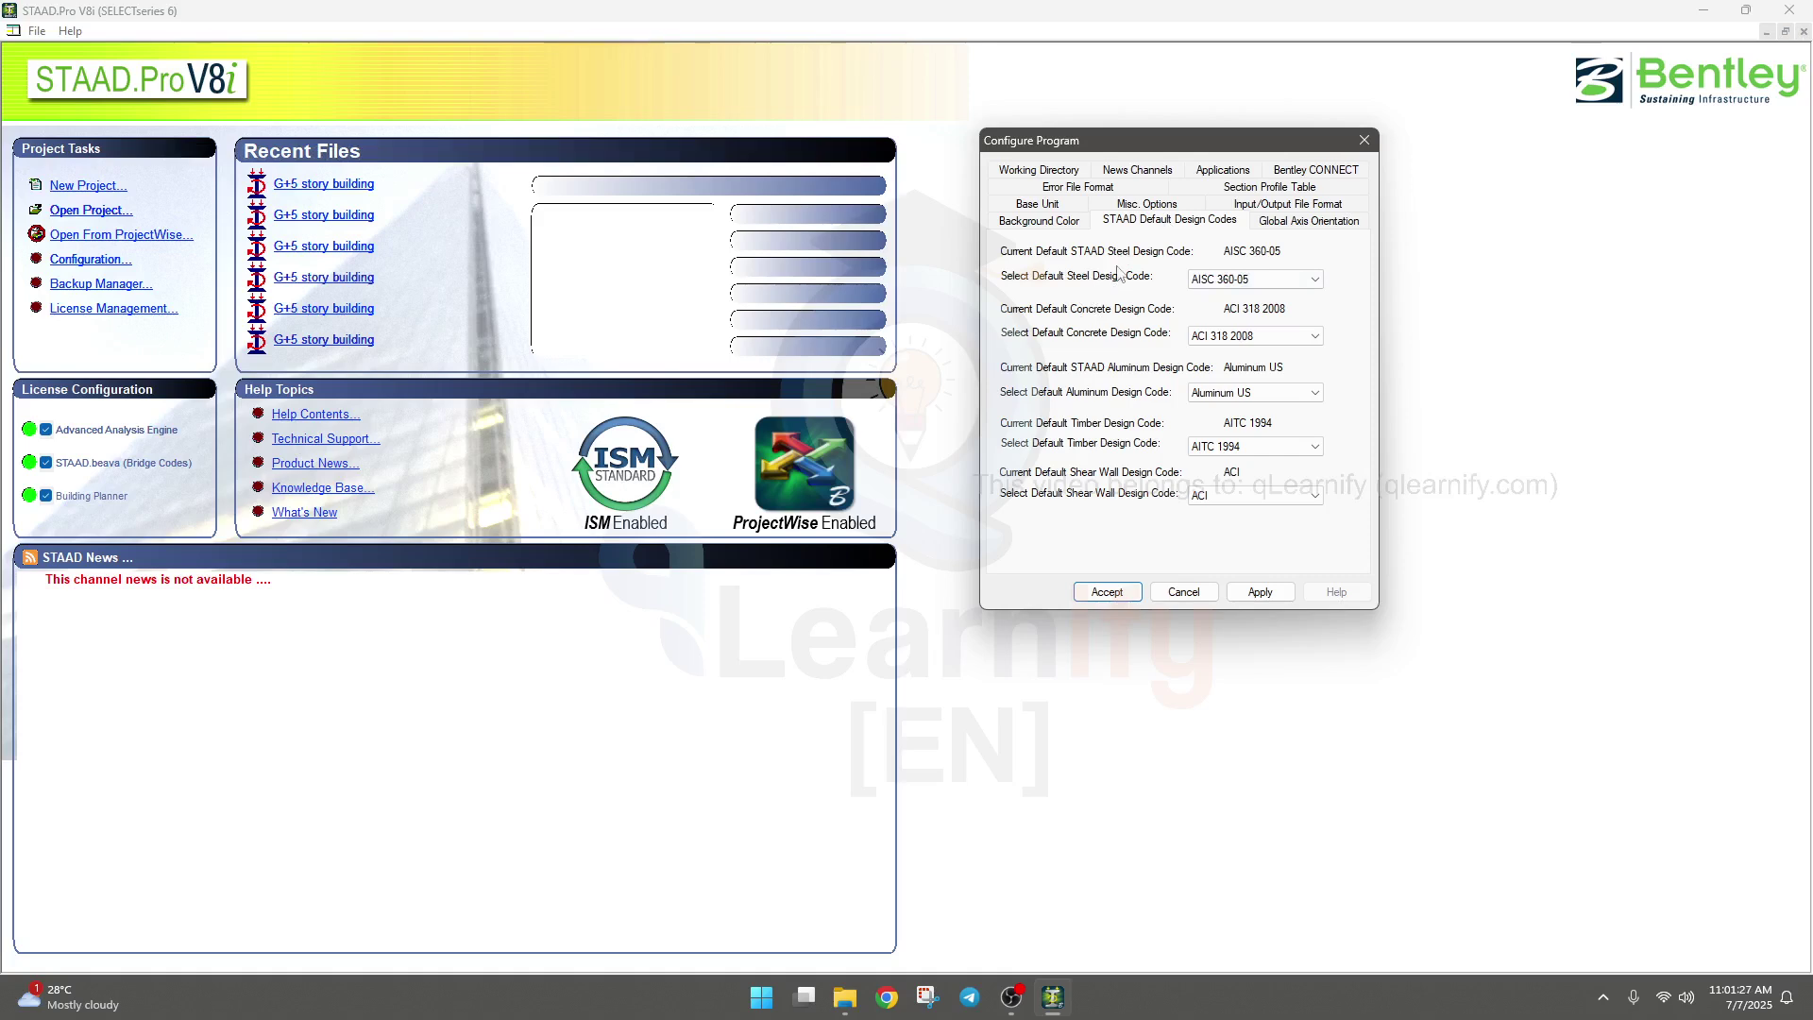
pyautogui.click(1241, 281)
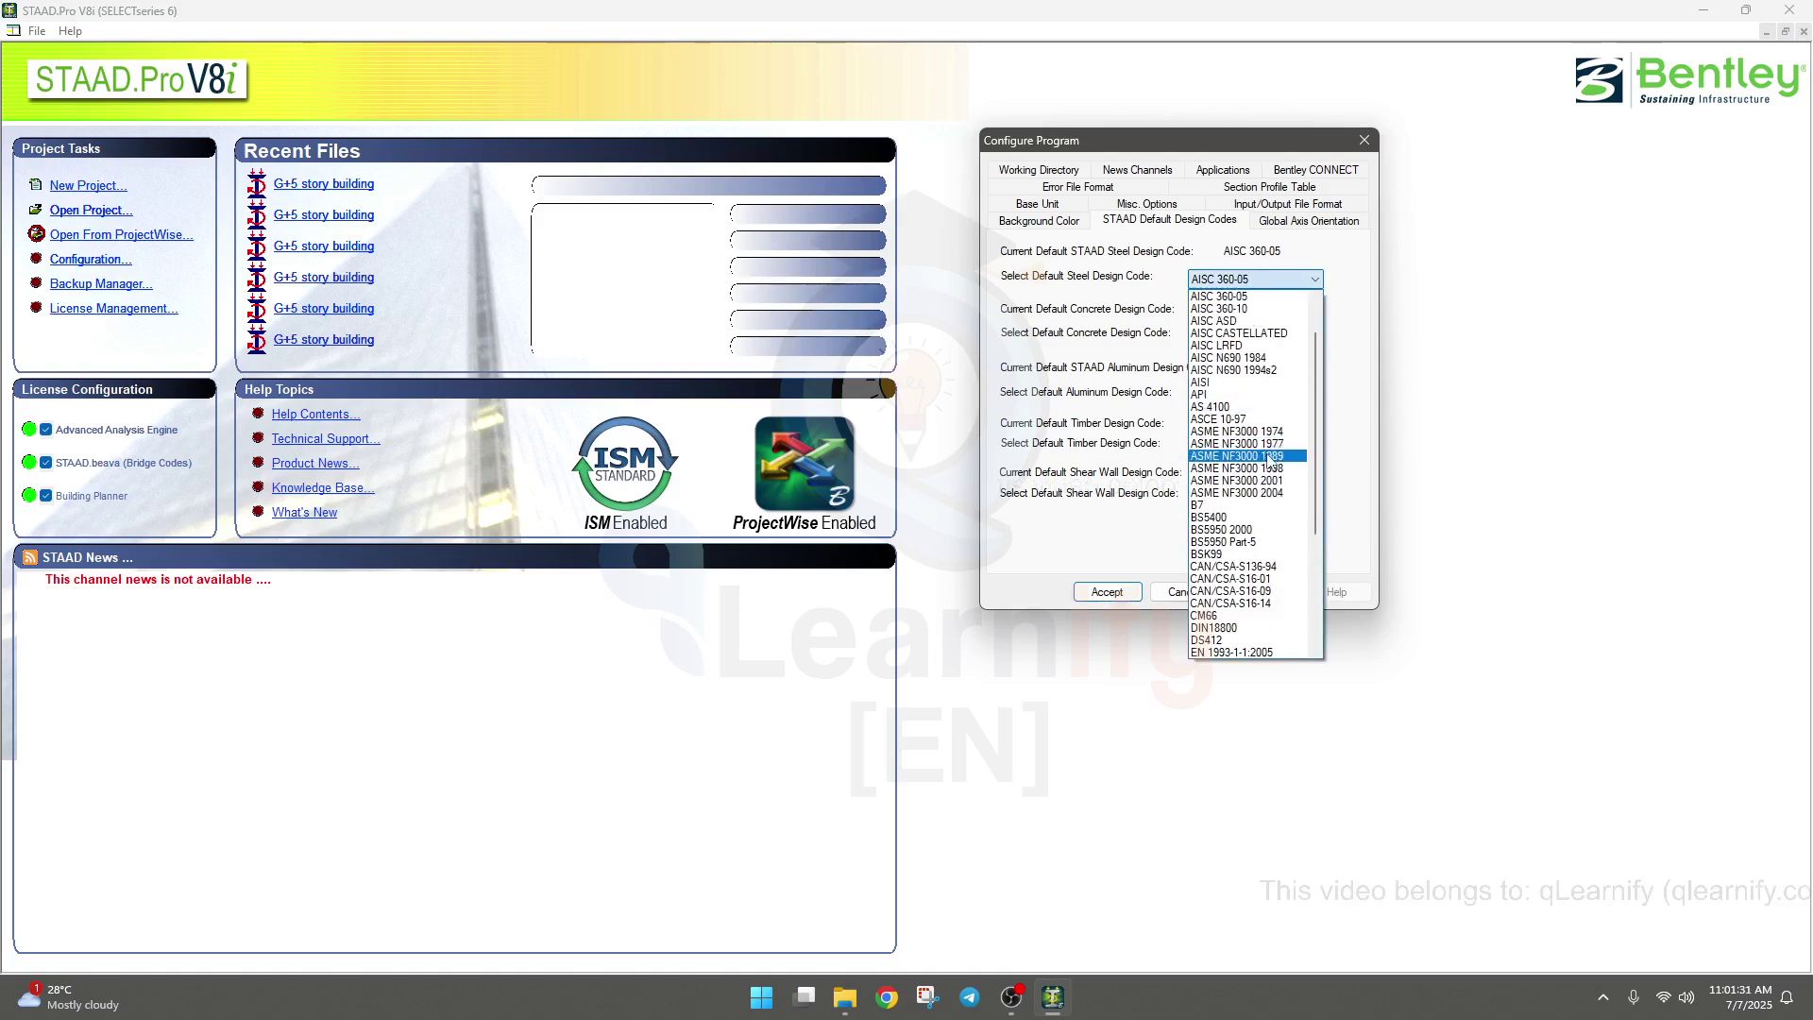
pyautogui.moveTo(1318, 413); pyautogui.dragTo(1318, 527)
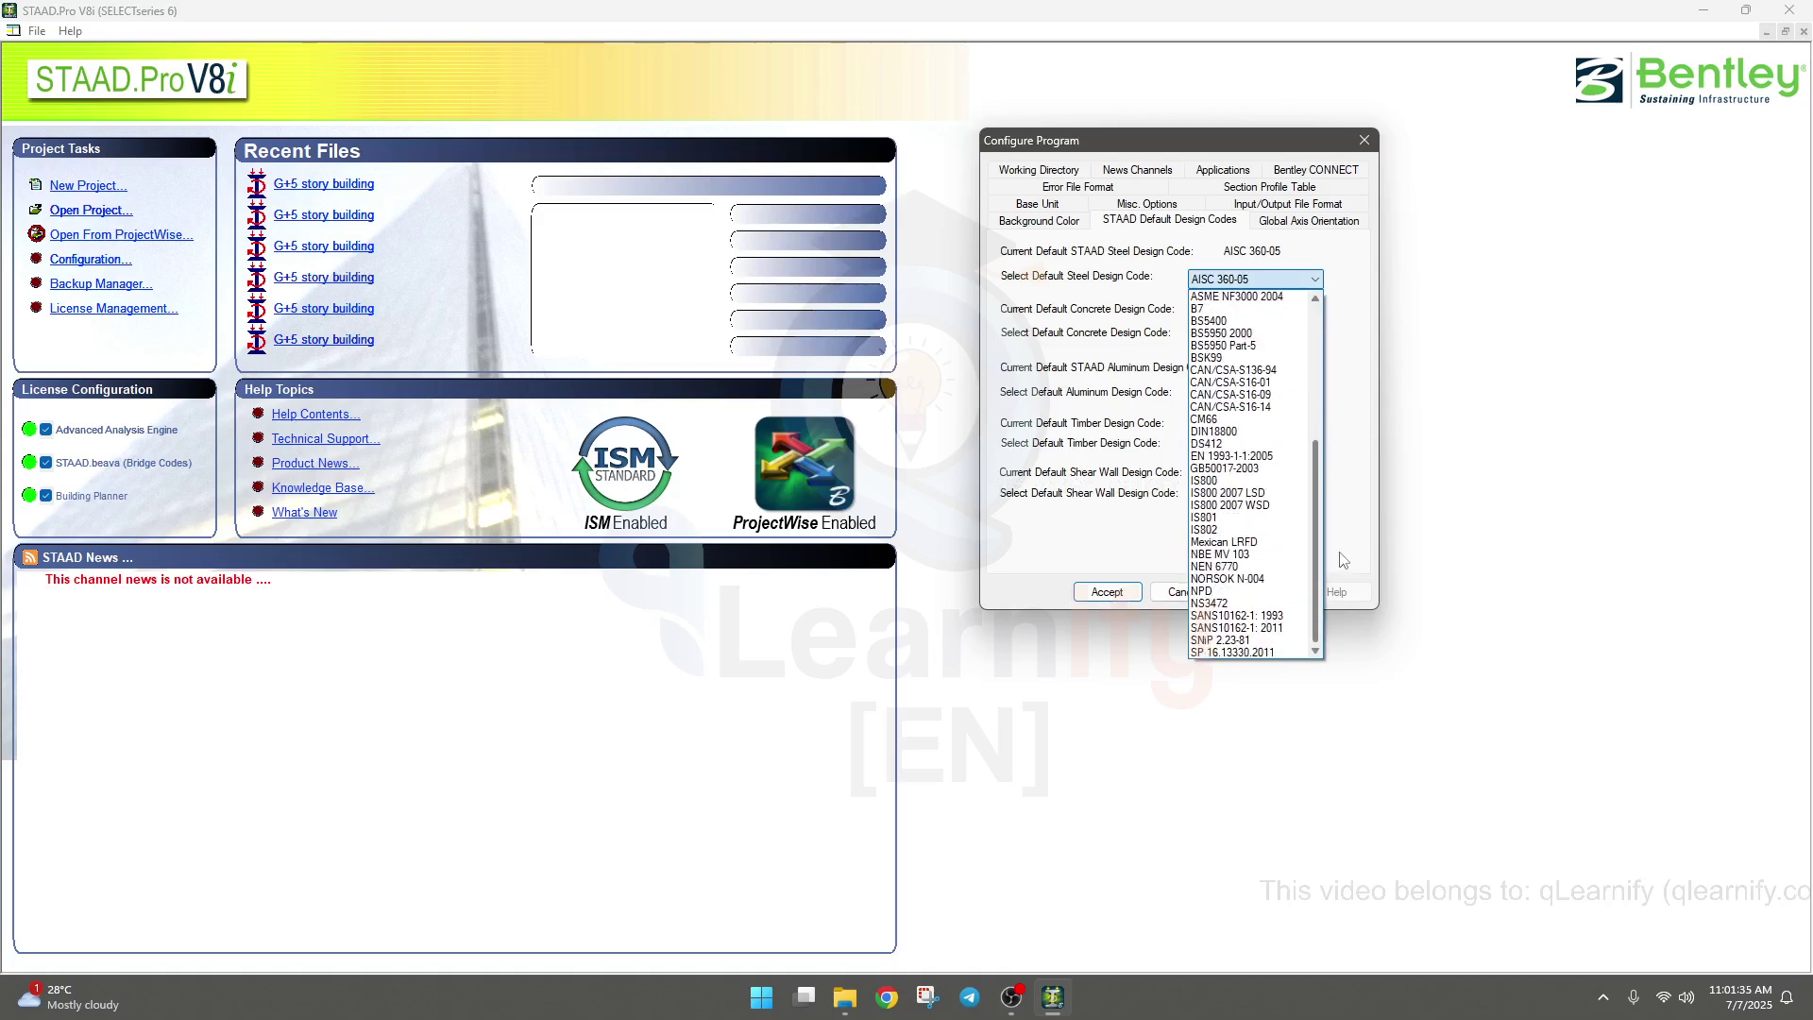
pyautogui.click(1218, 482)
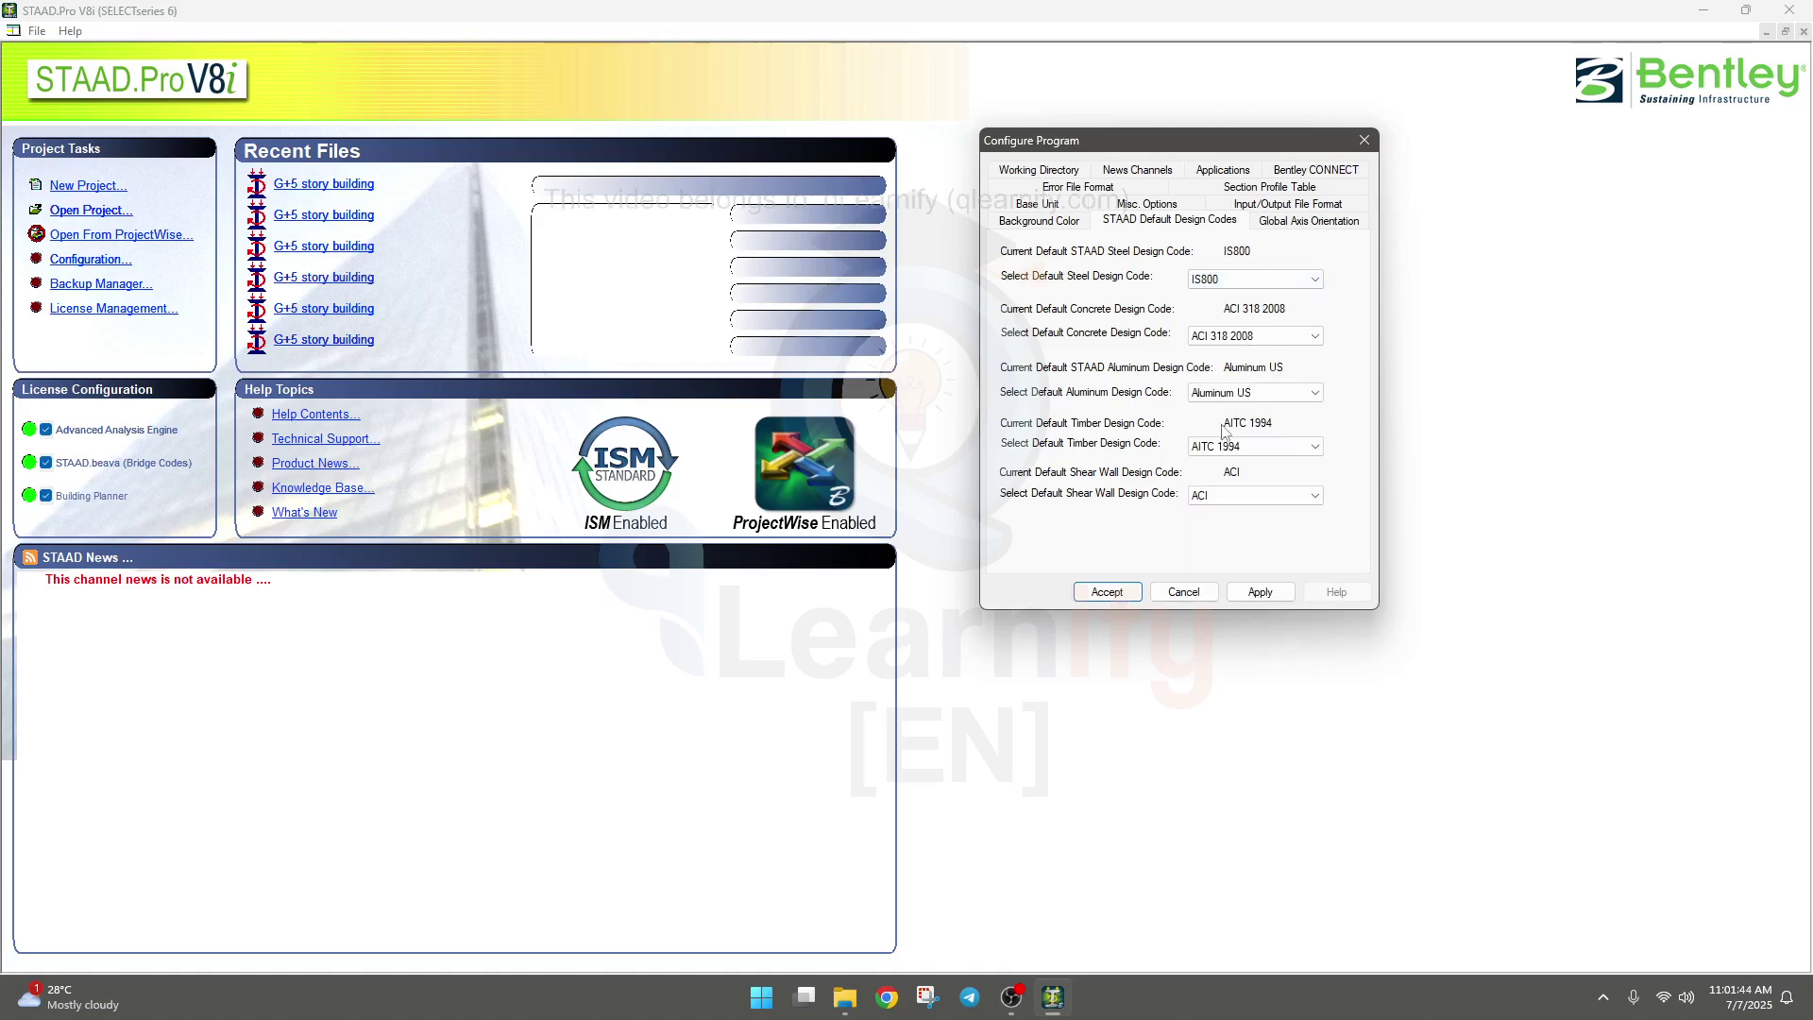
# Set the default steel design code to AISC 360-10.
pyautogui.click(1238, 281)
pyautogui.scroll(6, 1247, 397)
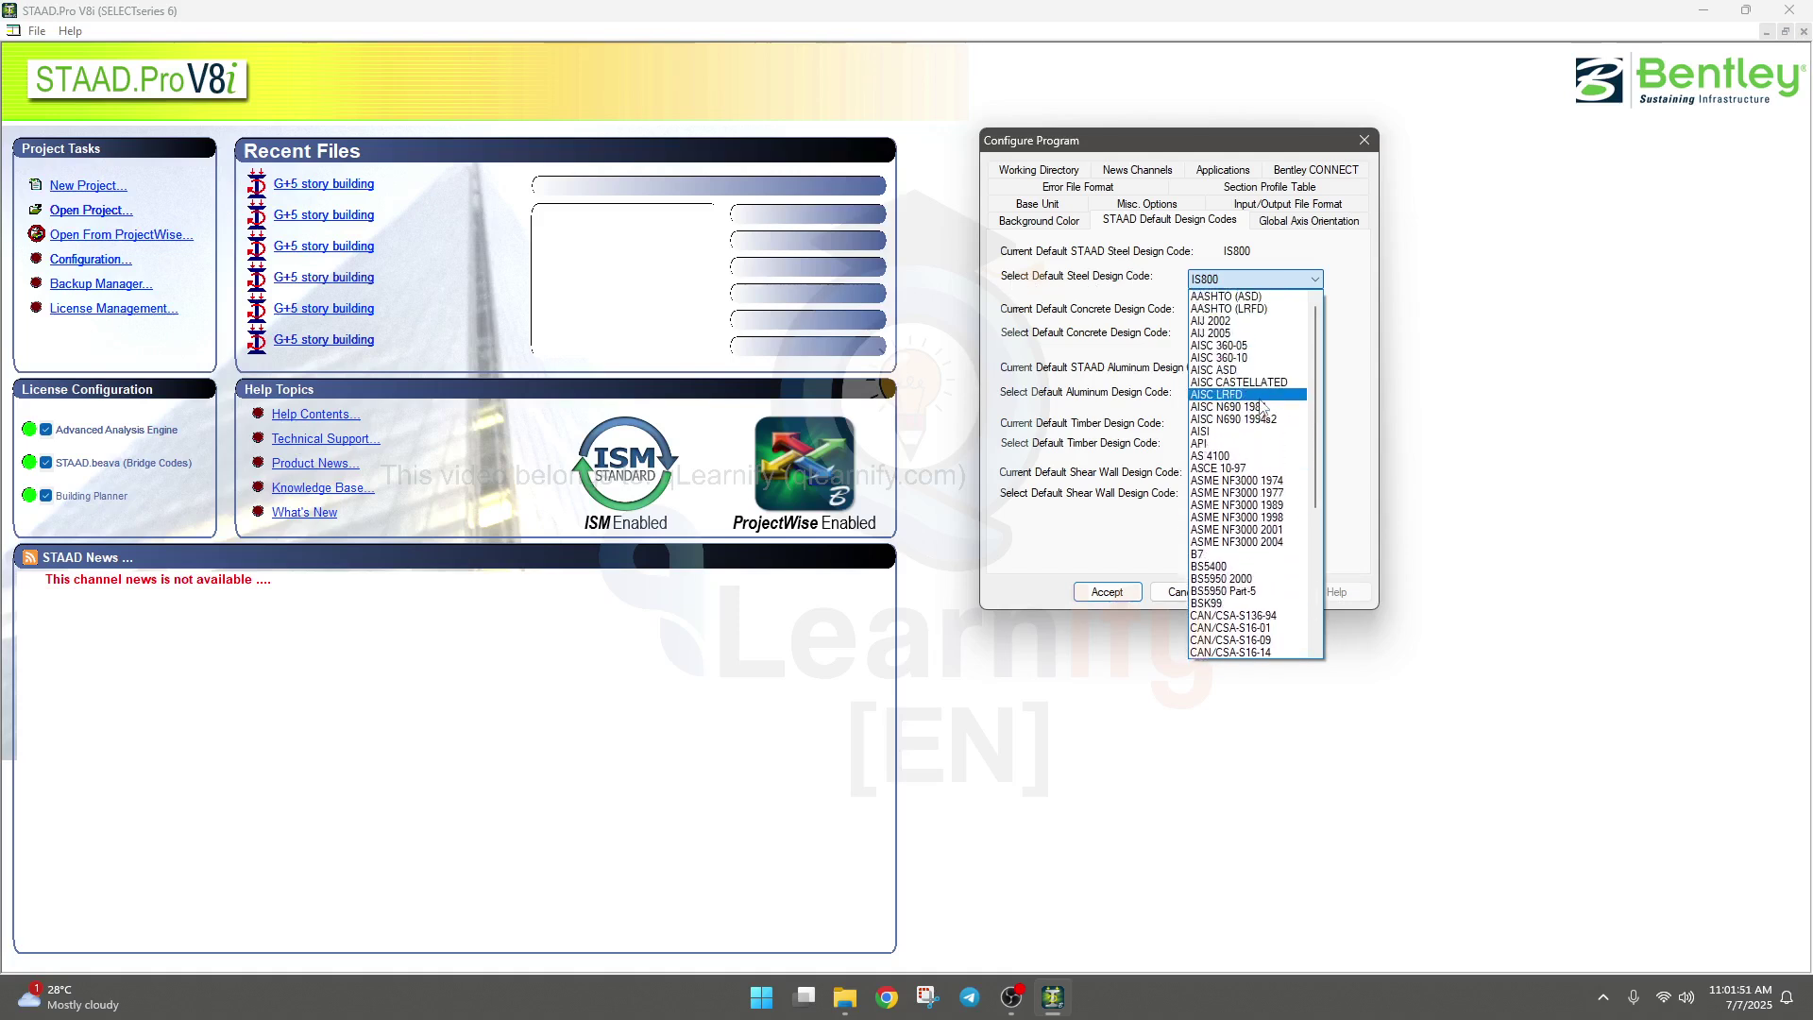
pyautogui.scroll(-5, 1256, 543)
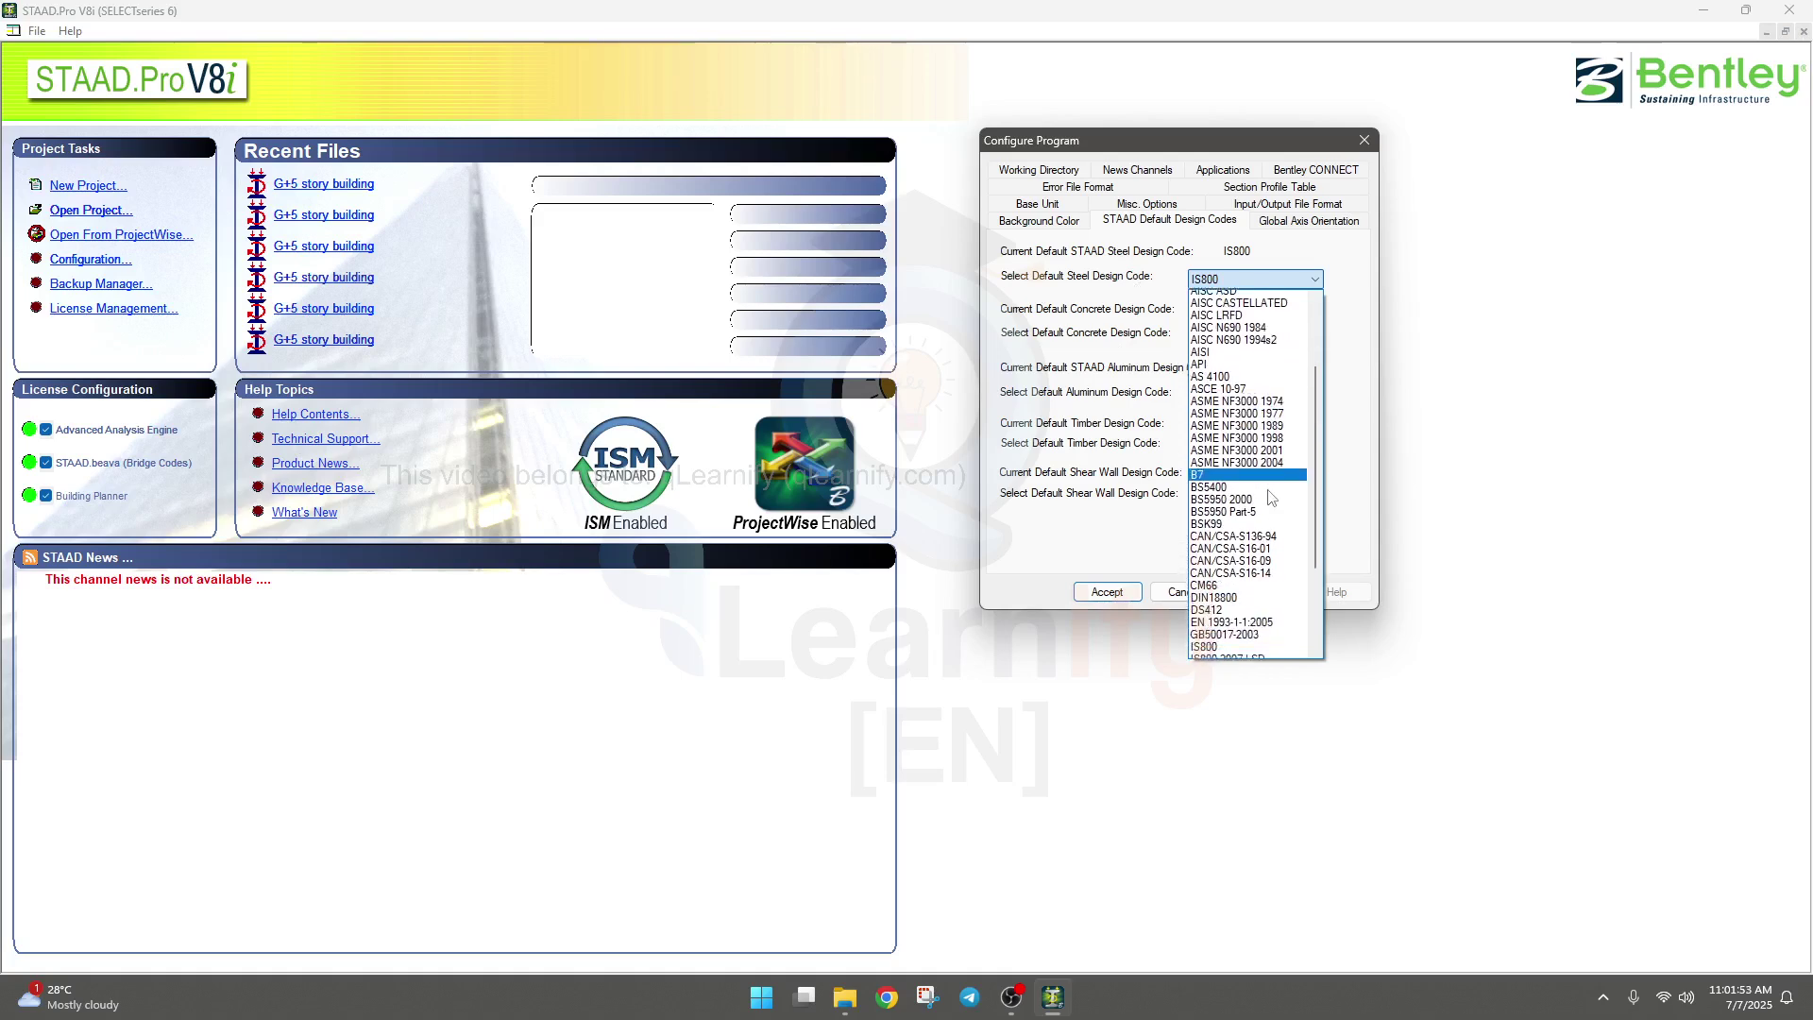
pyautogui.scroll(6, 1253, 556)
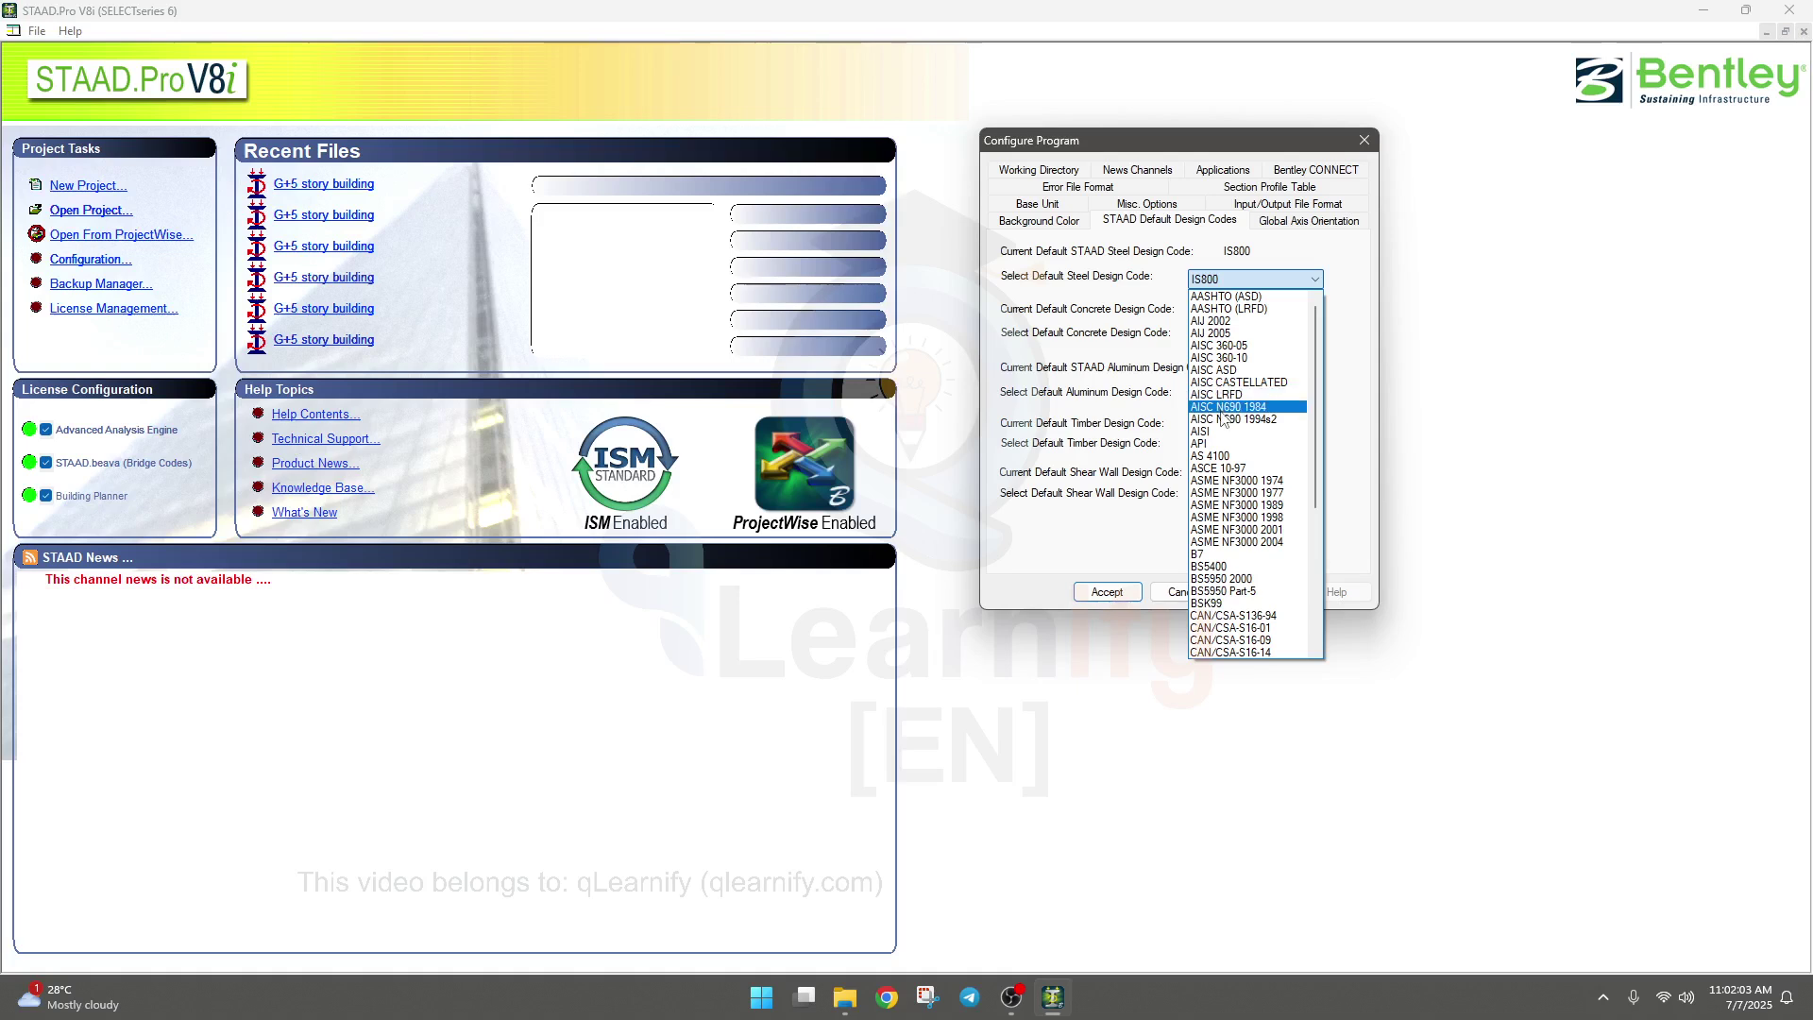
pyautogui.click(1256, 359)
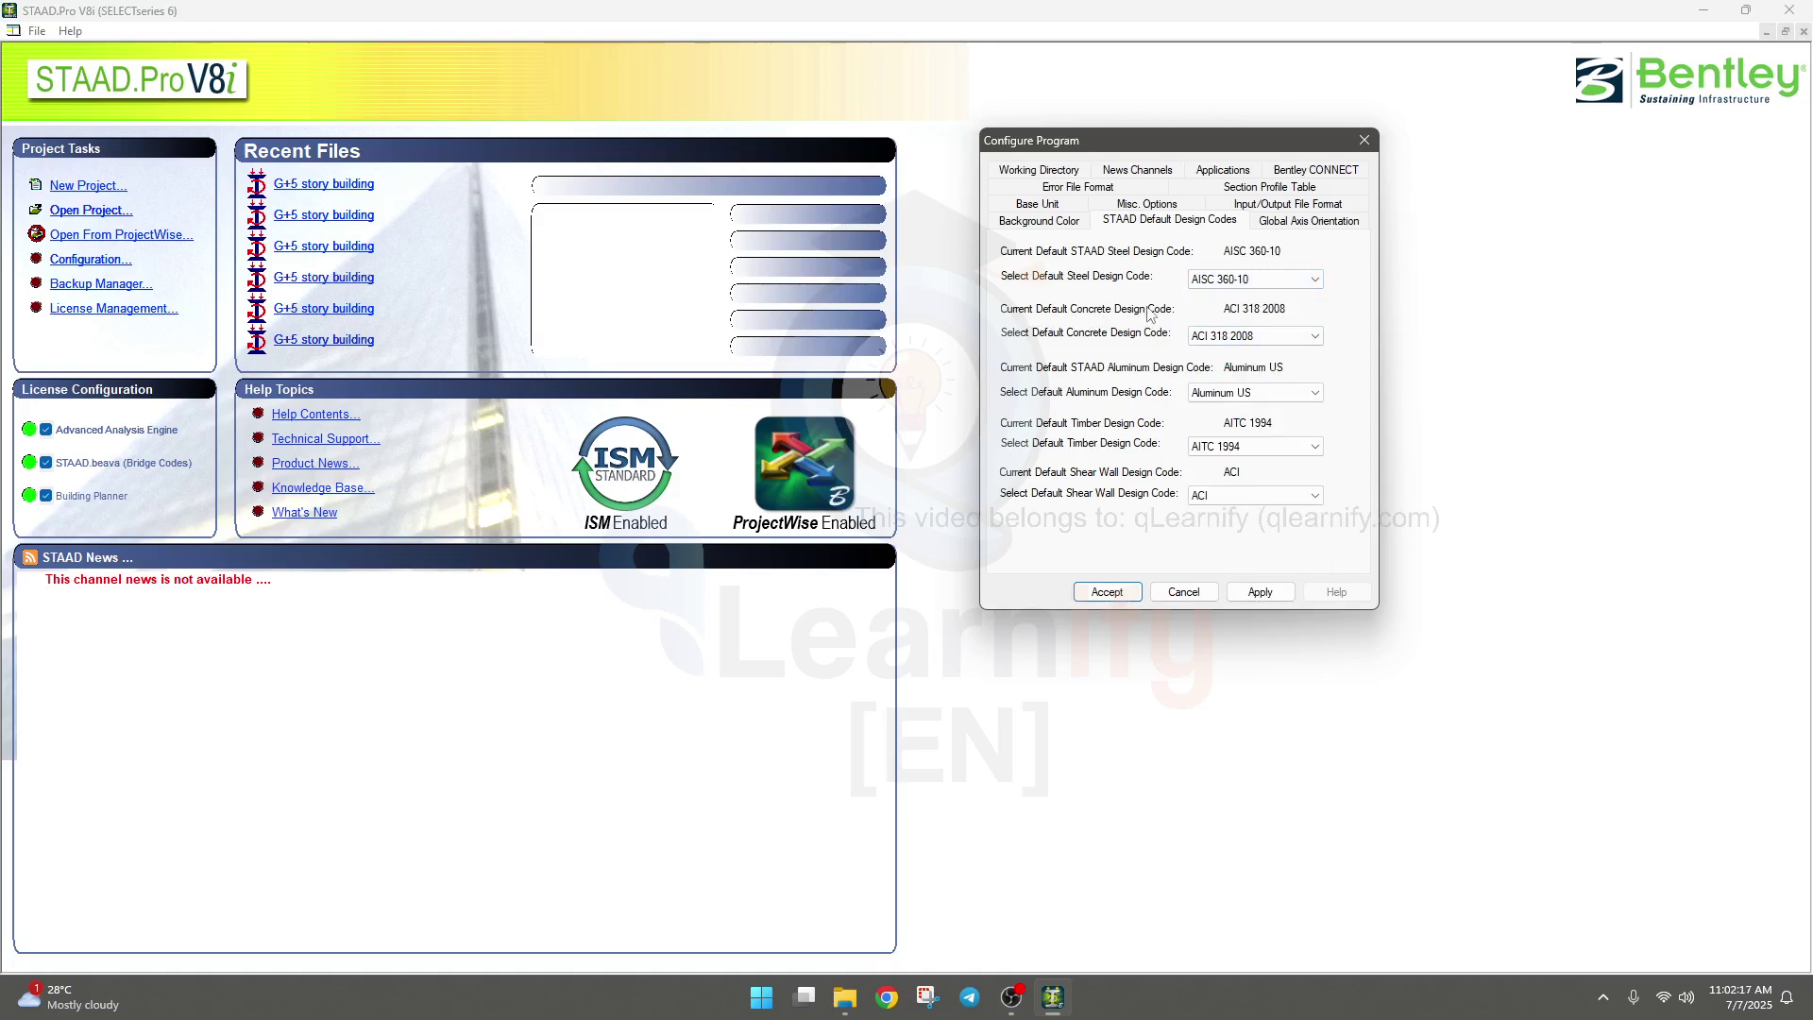
# Set the default concrete design code to ACI 318 2011 and the default shear wall design code to ACI.
pyautogui.click(1294, 337)
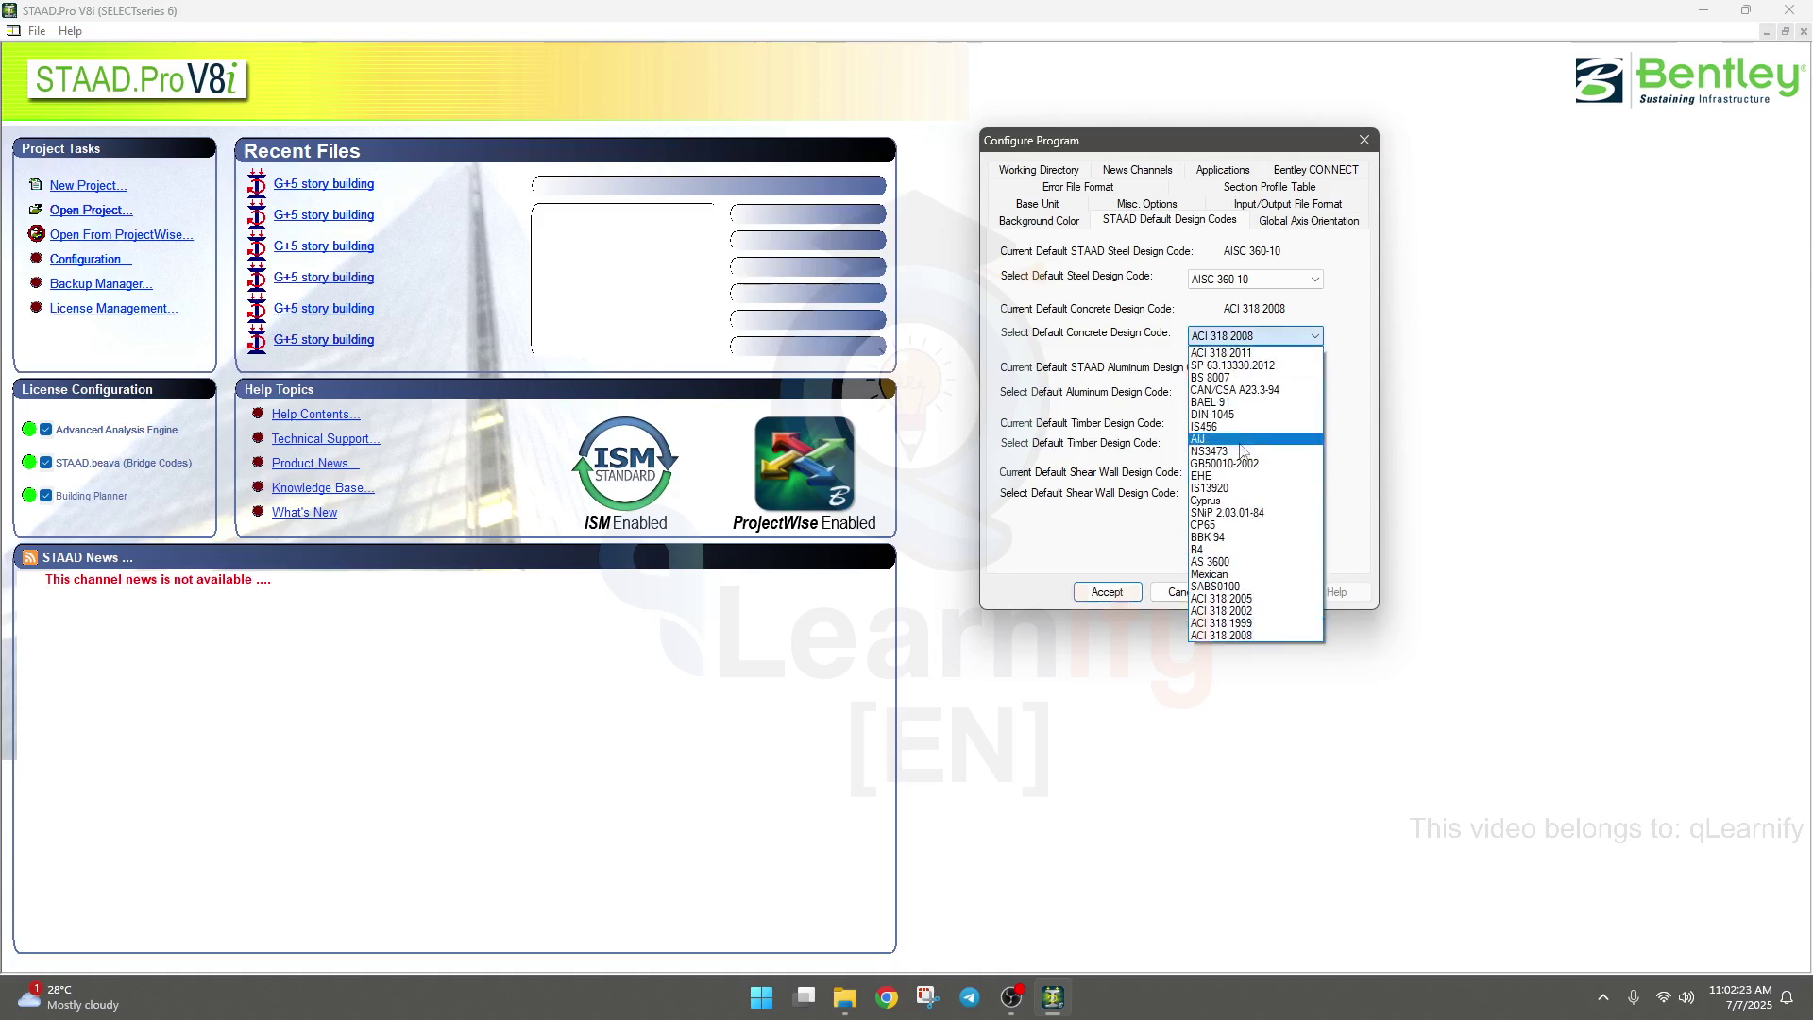
pyautogui.click(1266, 354)
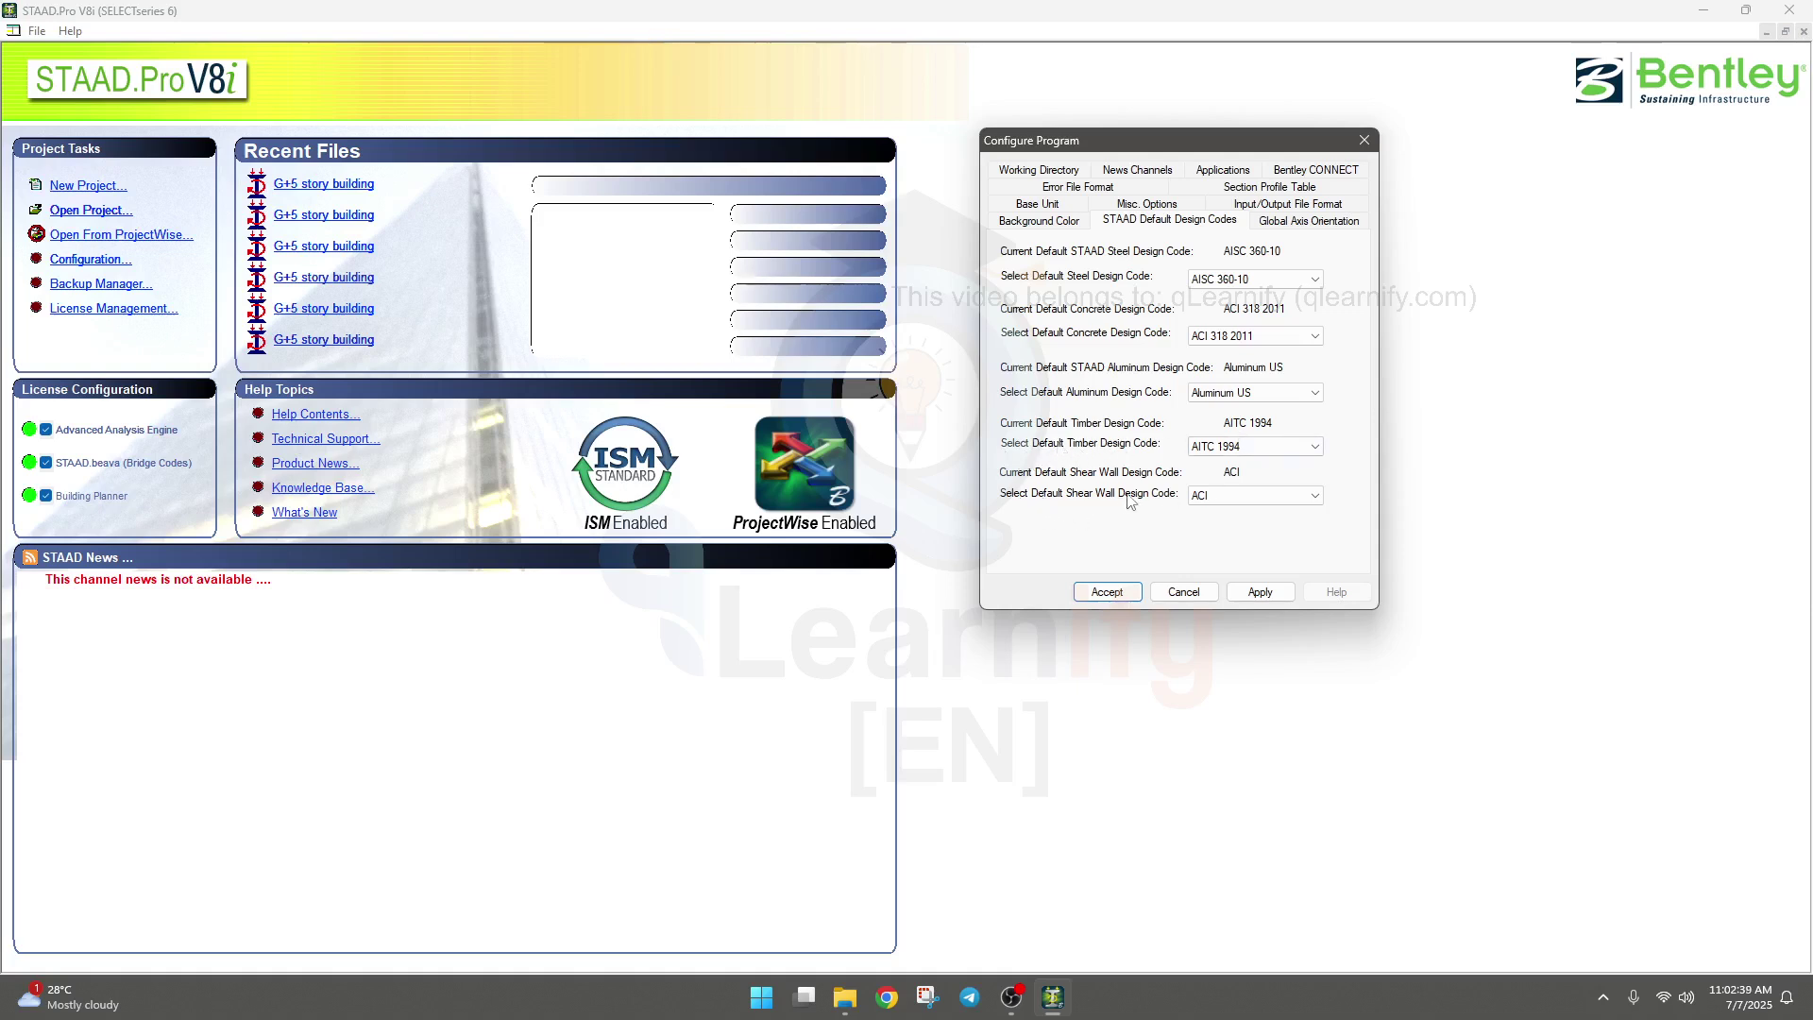
pyautogui.click(1224, 497)
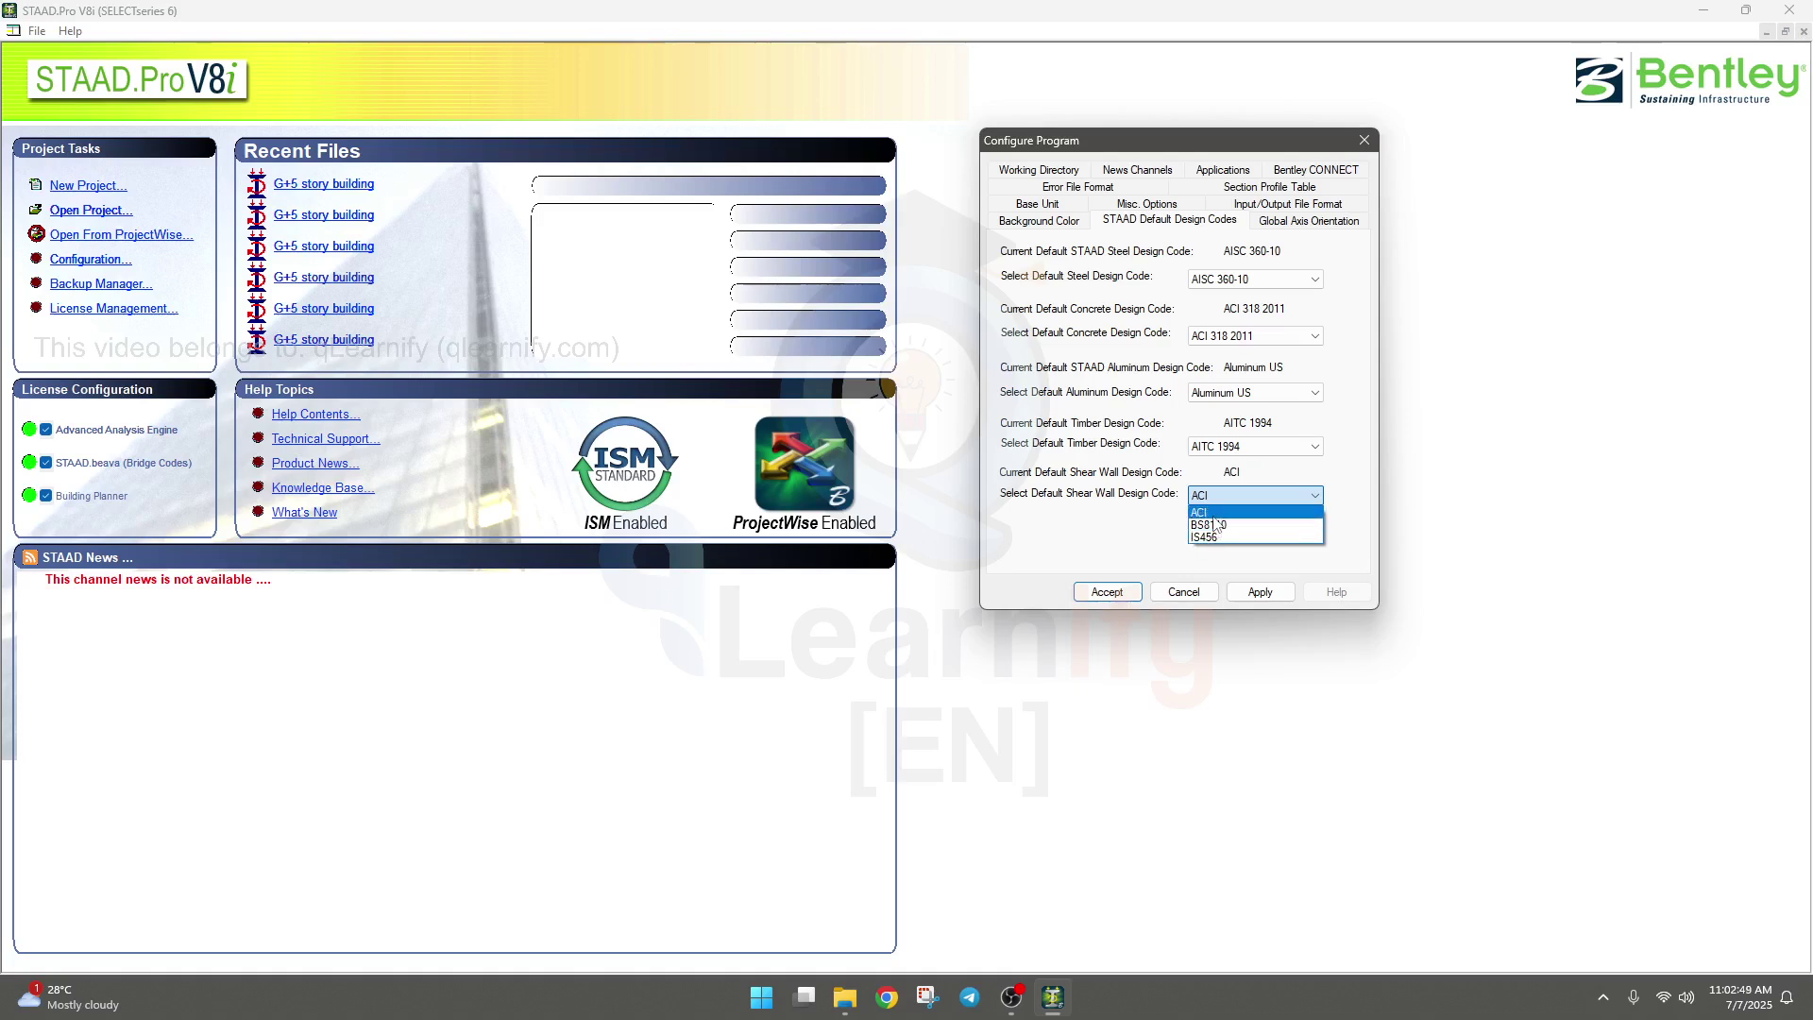
pyautogui.click(1214, 515)
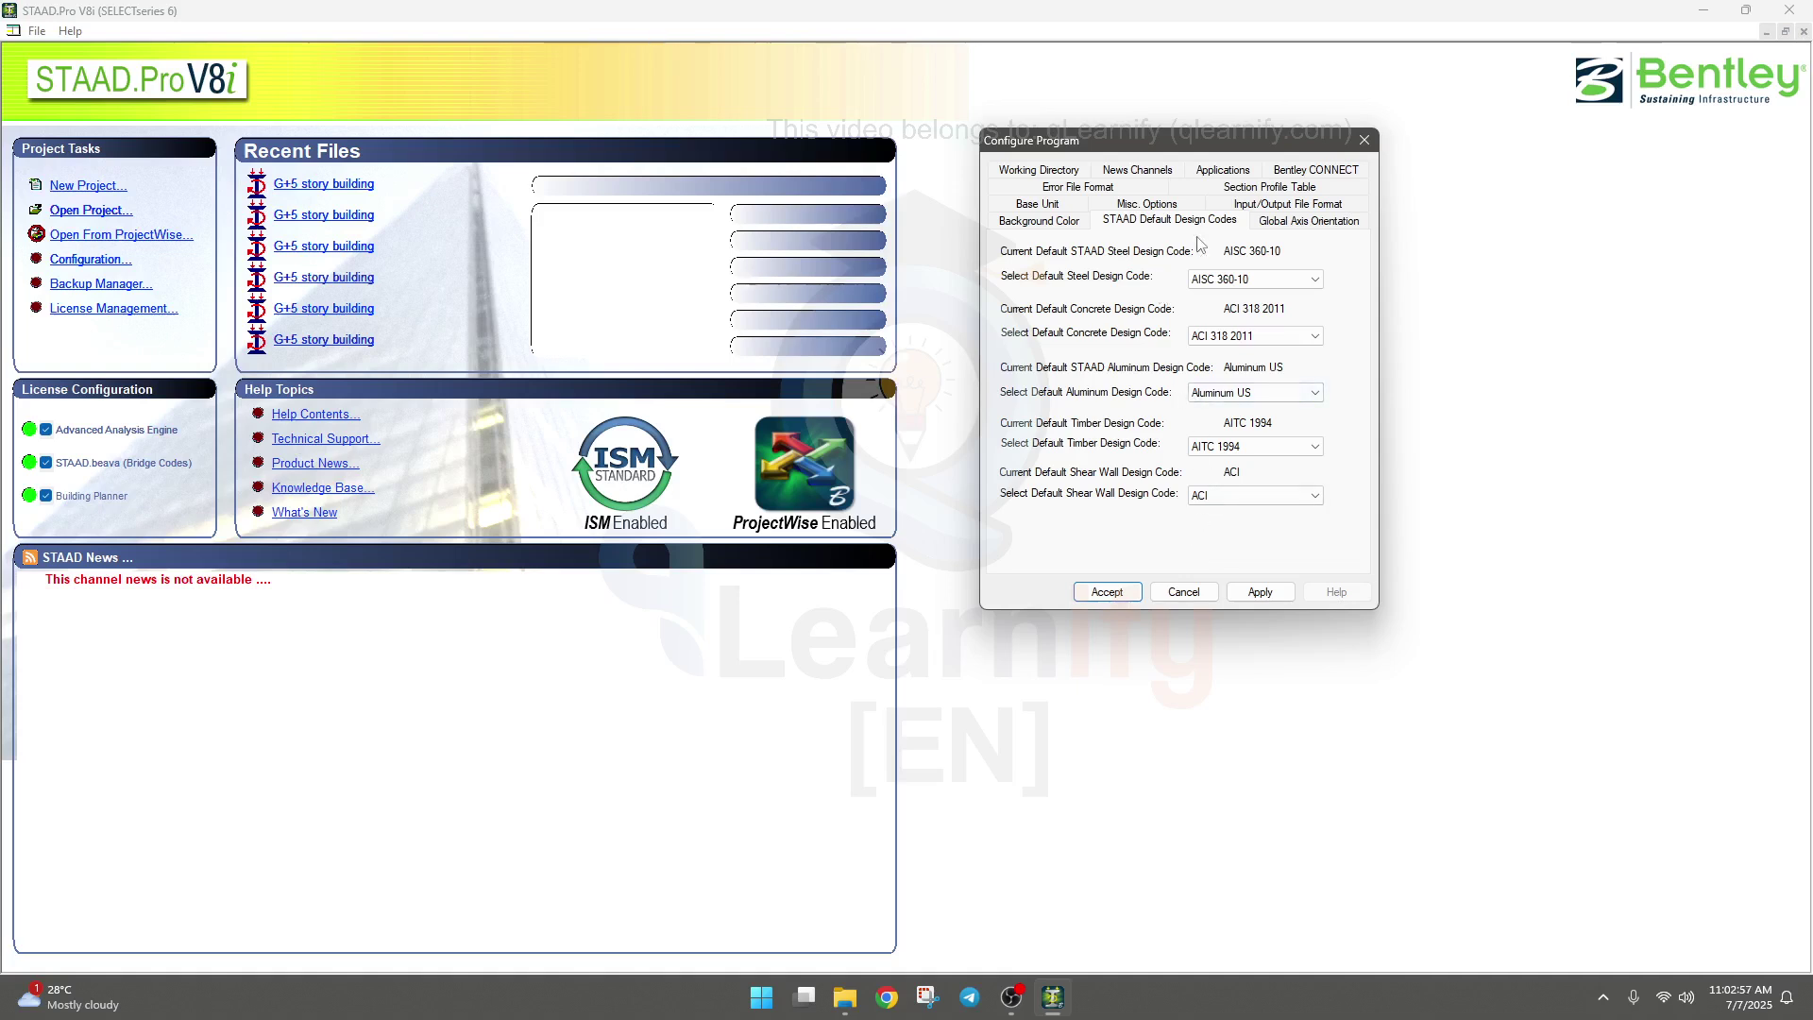
# Select Y up as the global axis orientation, and apply and accept the program configuration.
pyautogui.click(1298, 220)
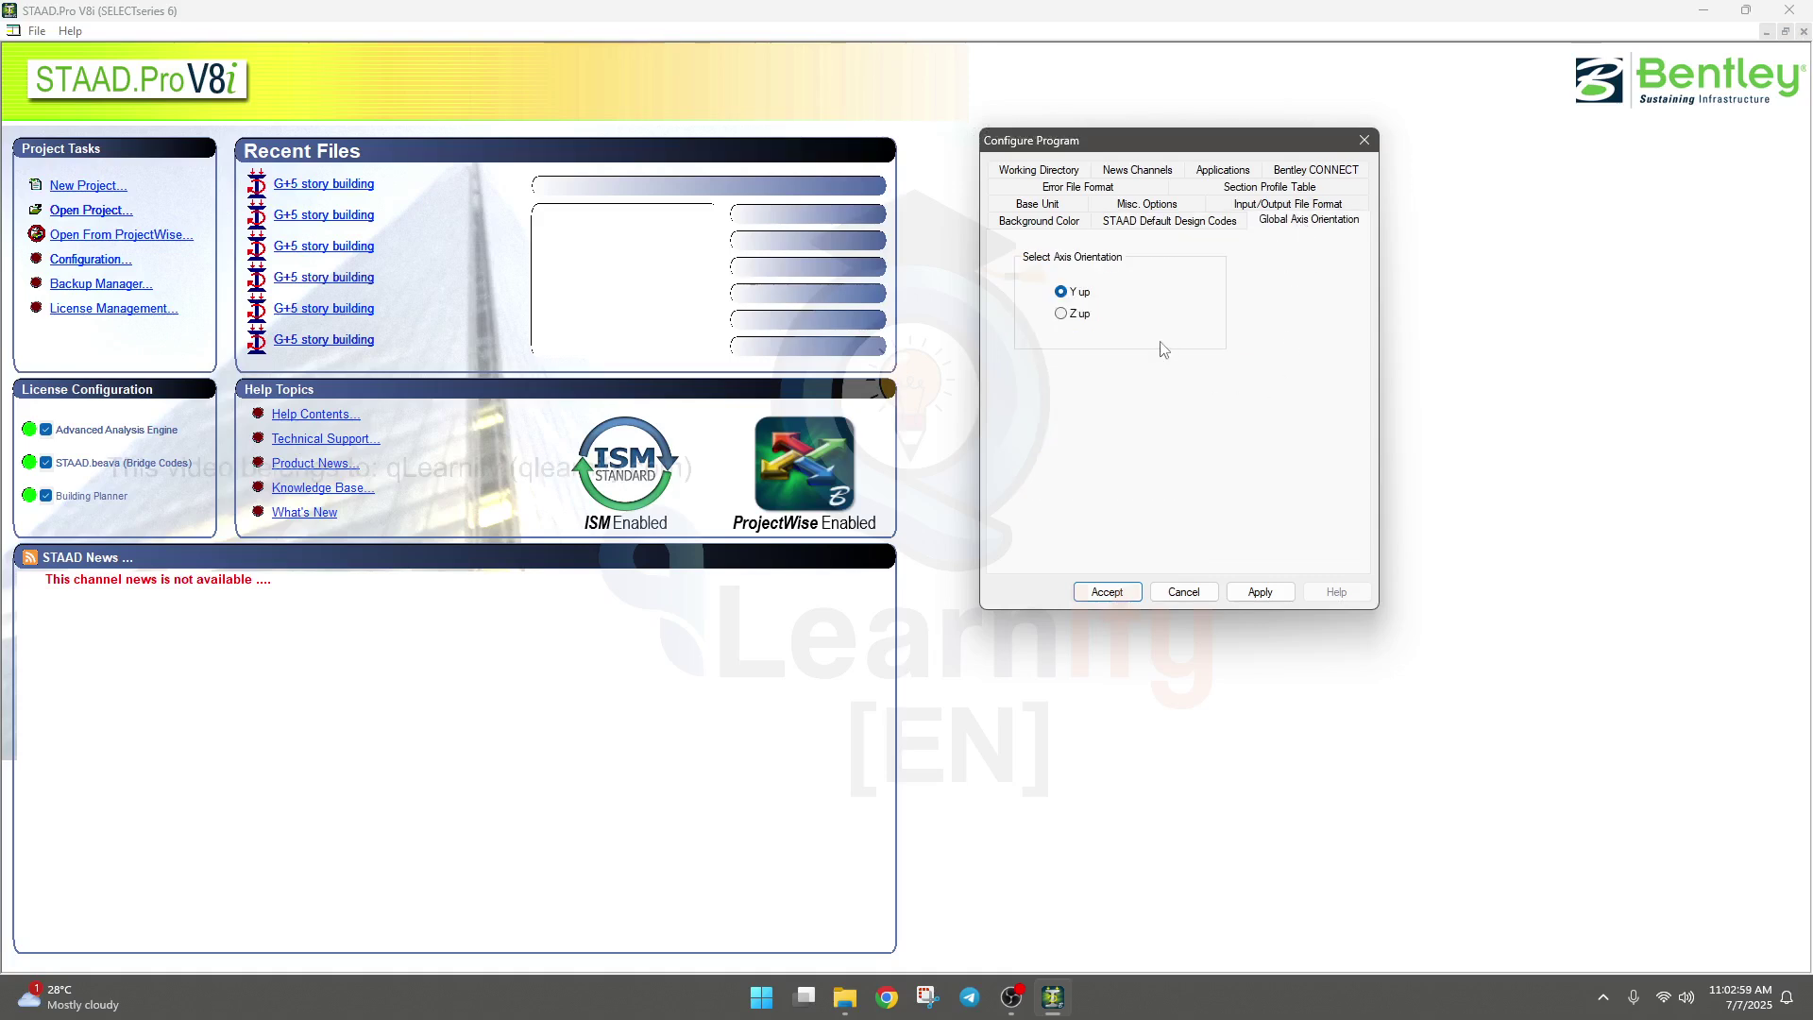
pyautogui.click(1063, 314)
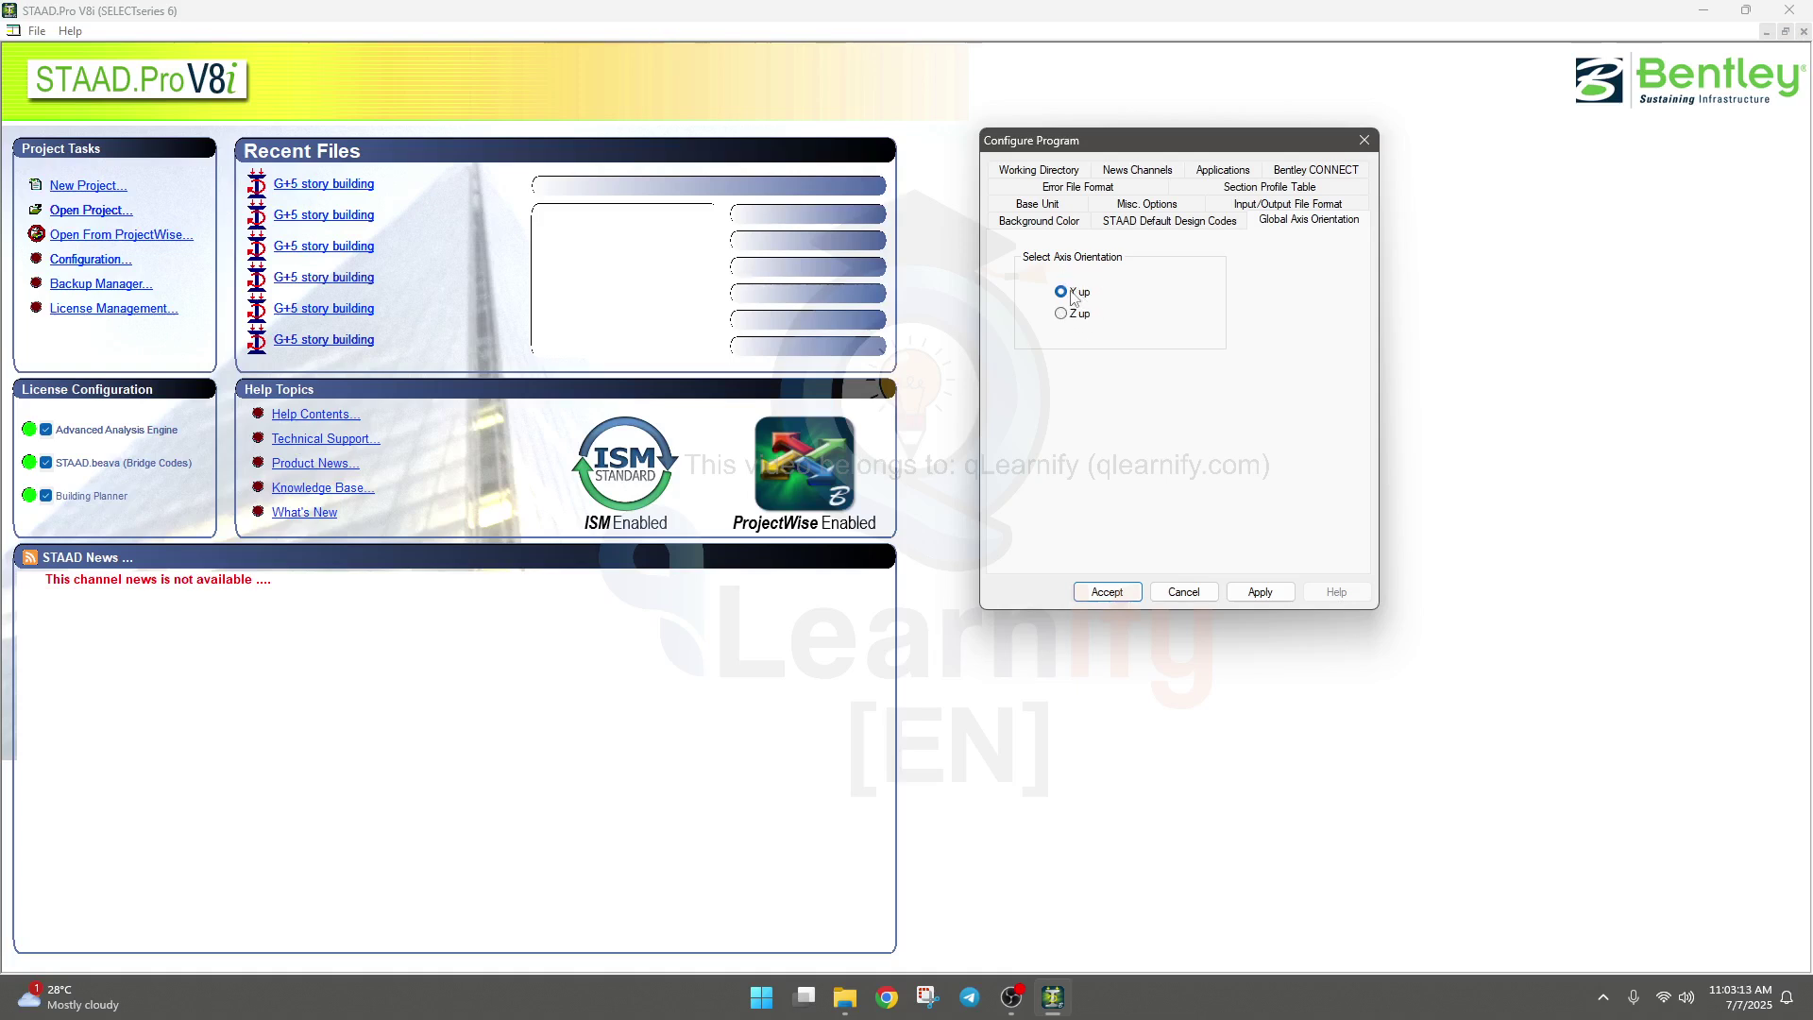
pyautogui.click(1254, 589)
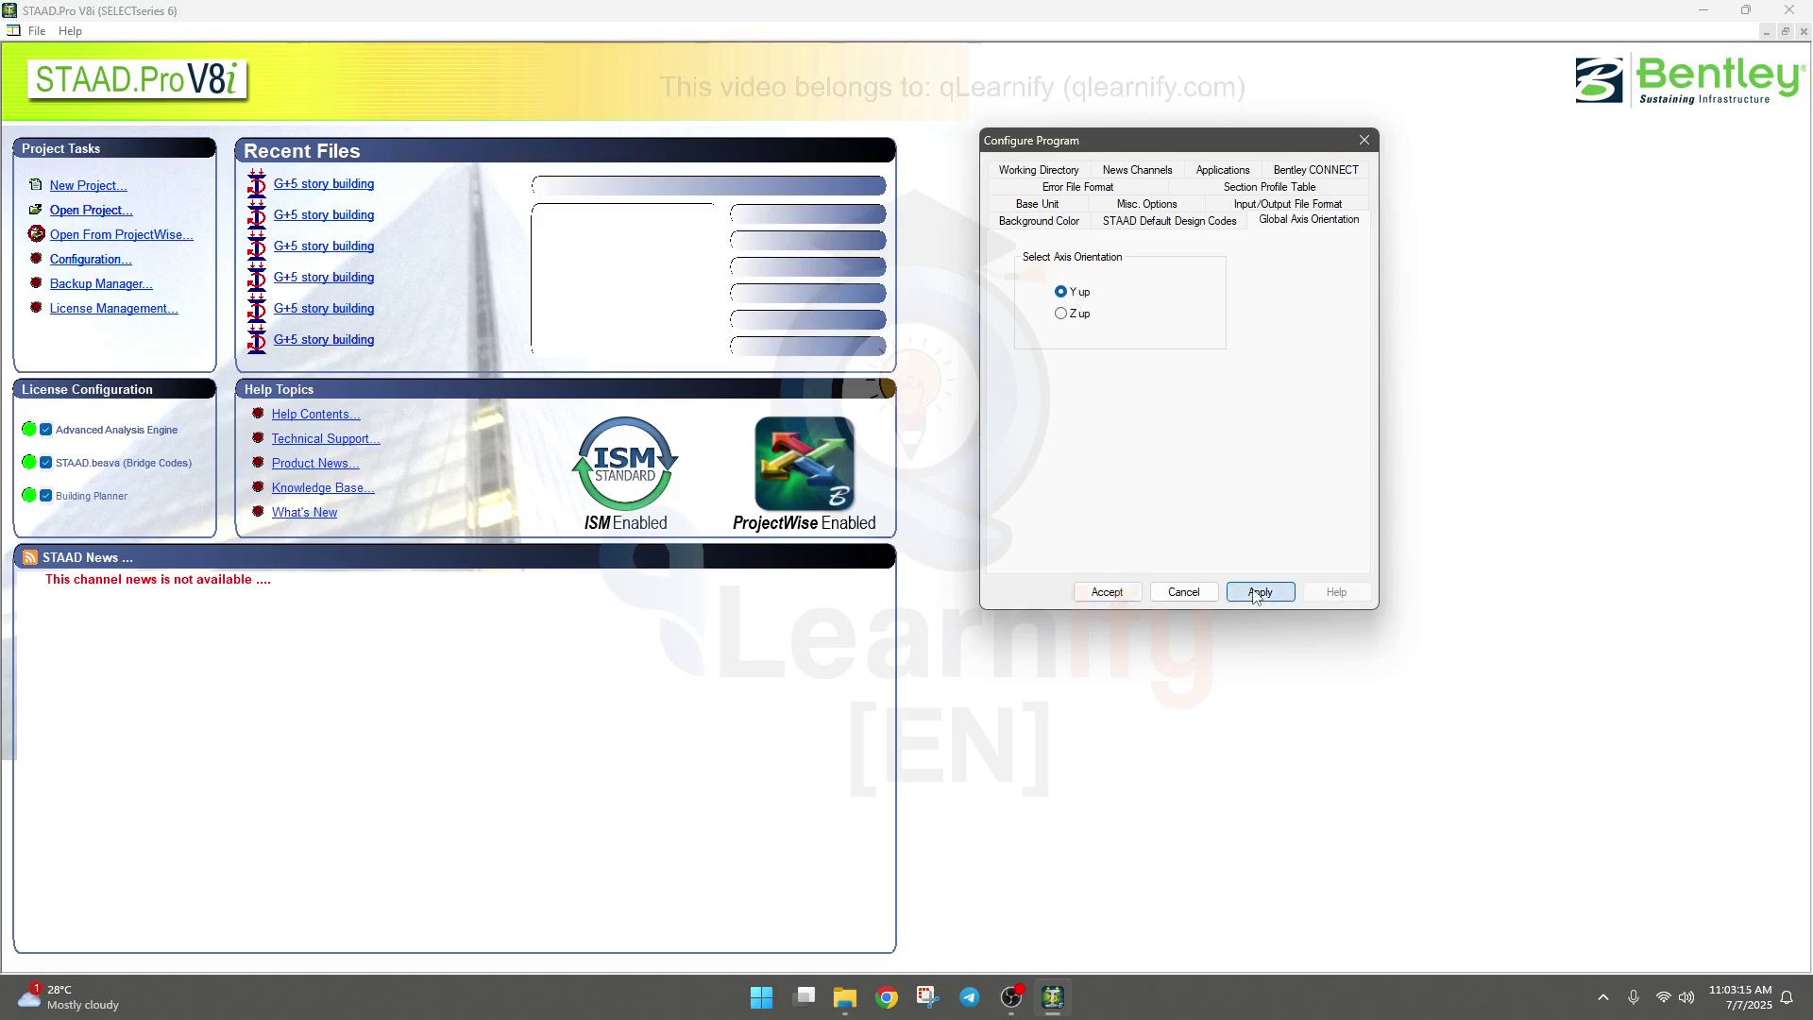
pyautogui.click(1107, 590)
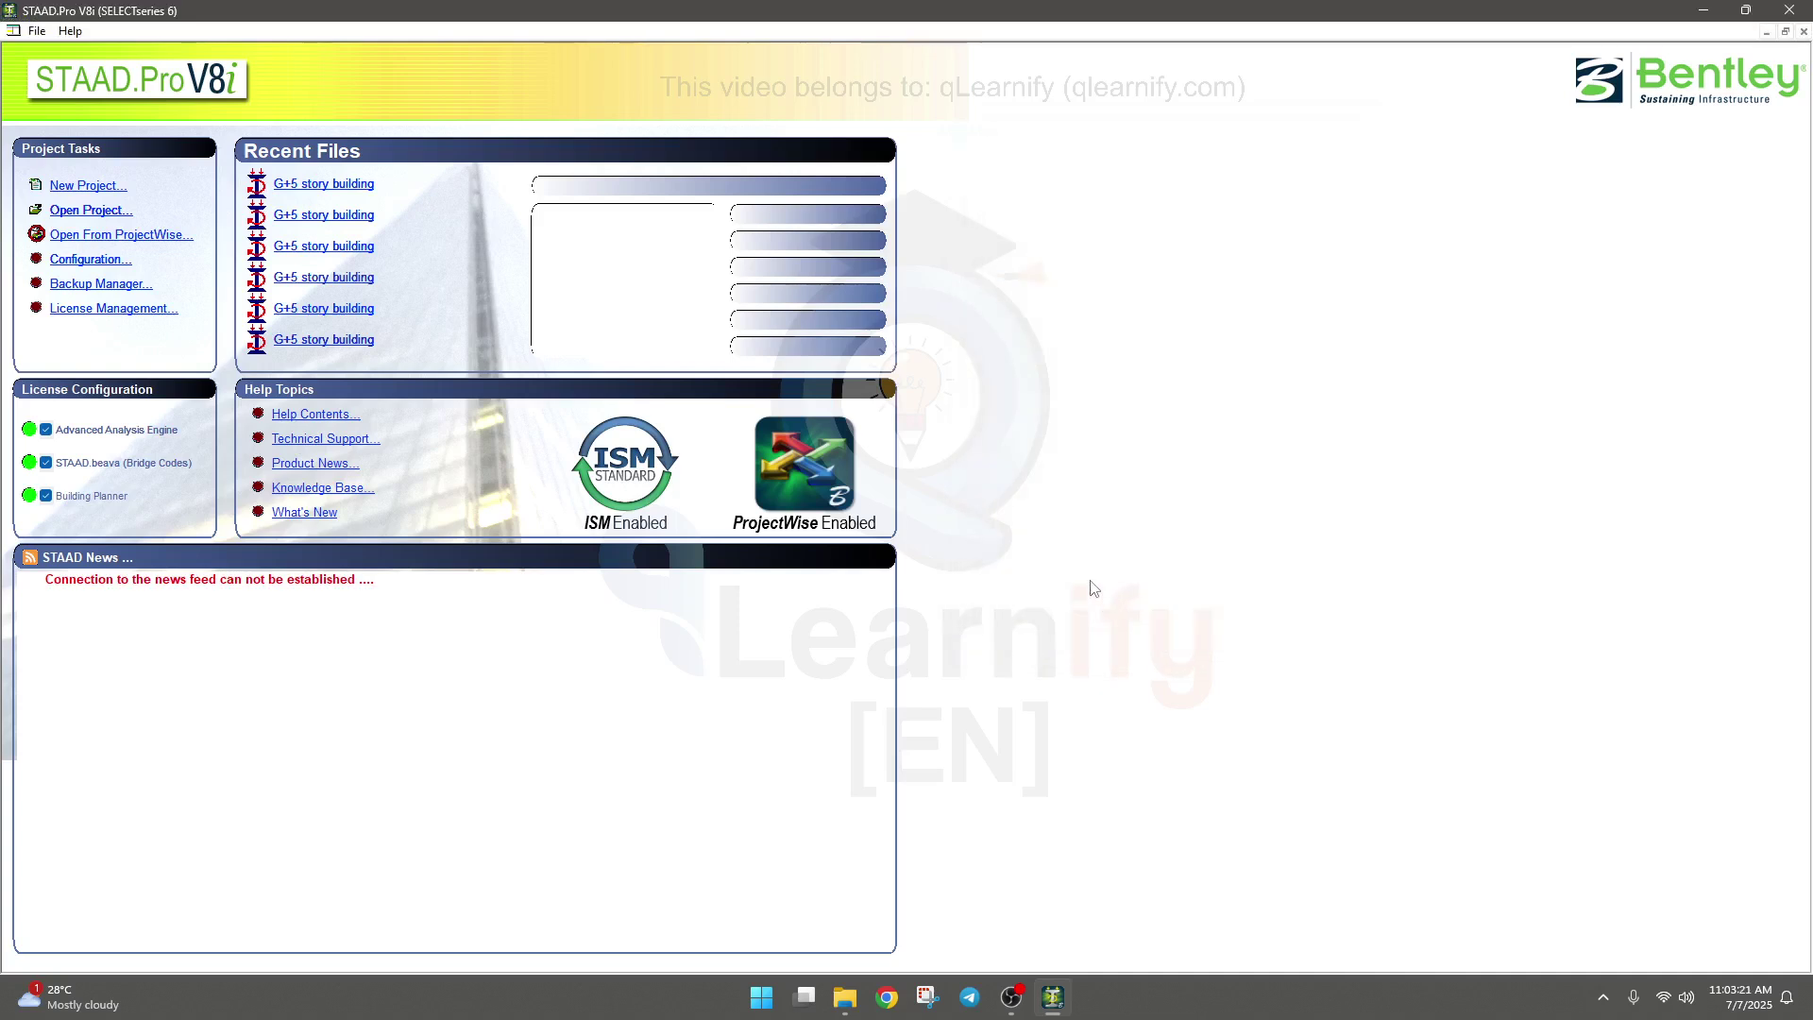
pyautogui.click(39, 32)
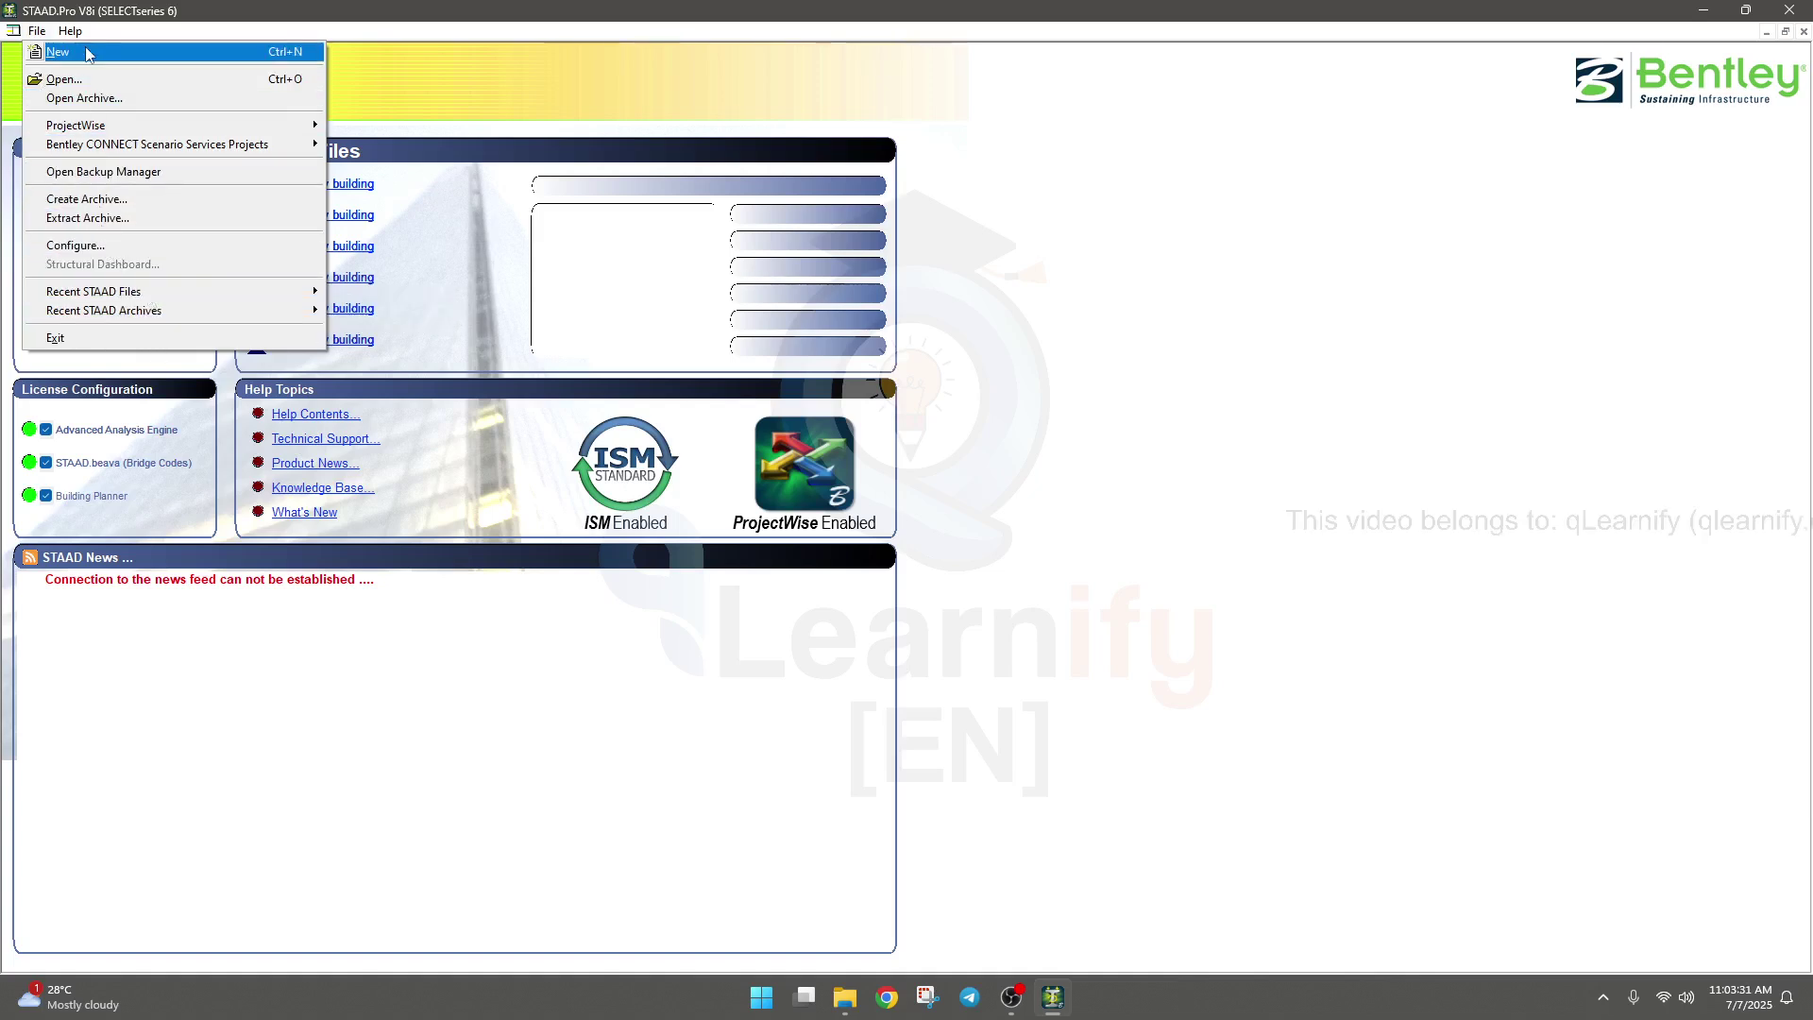
pyautogui.click(1048, 310)
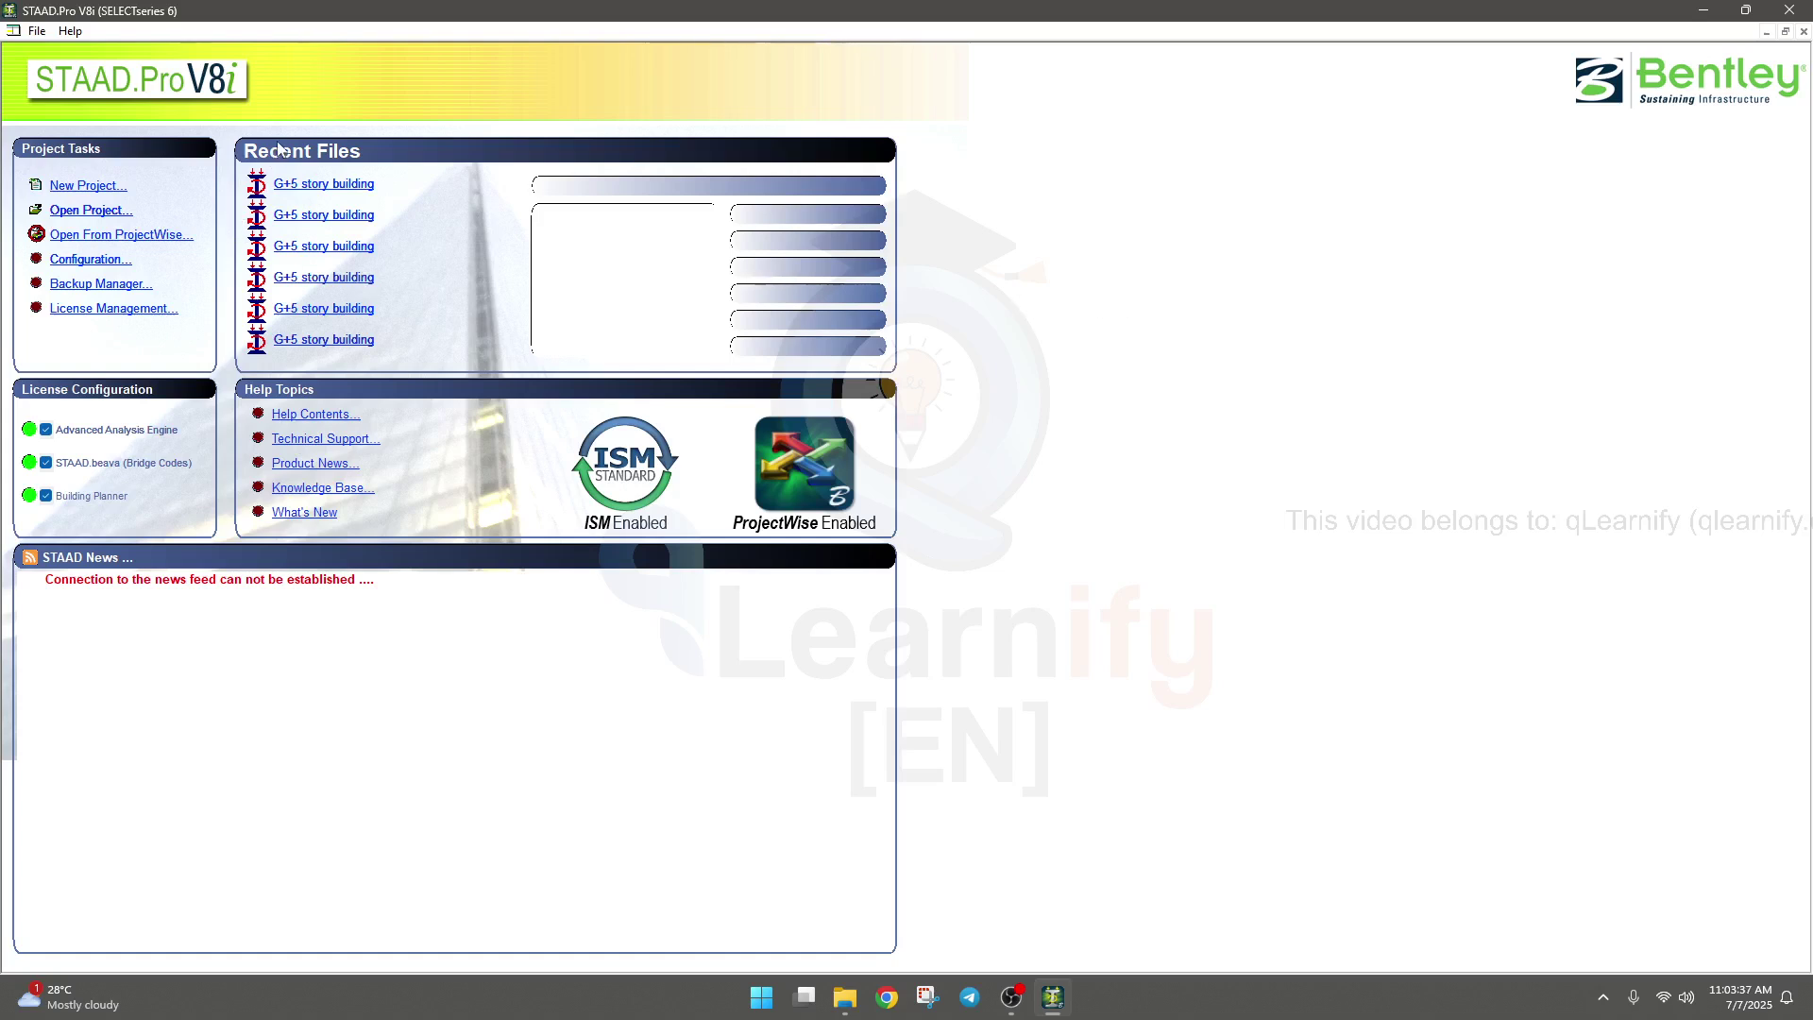
# Start a new project and name the model file qLernify-en 1.
pyautogui.click(79, 191)
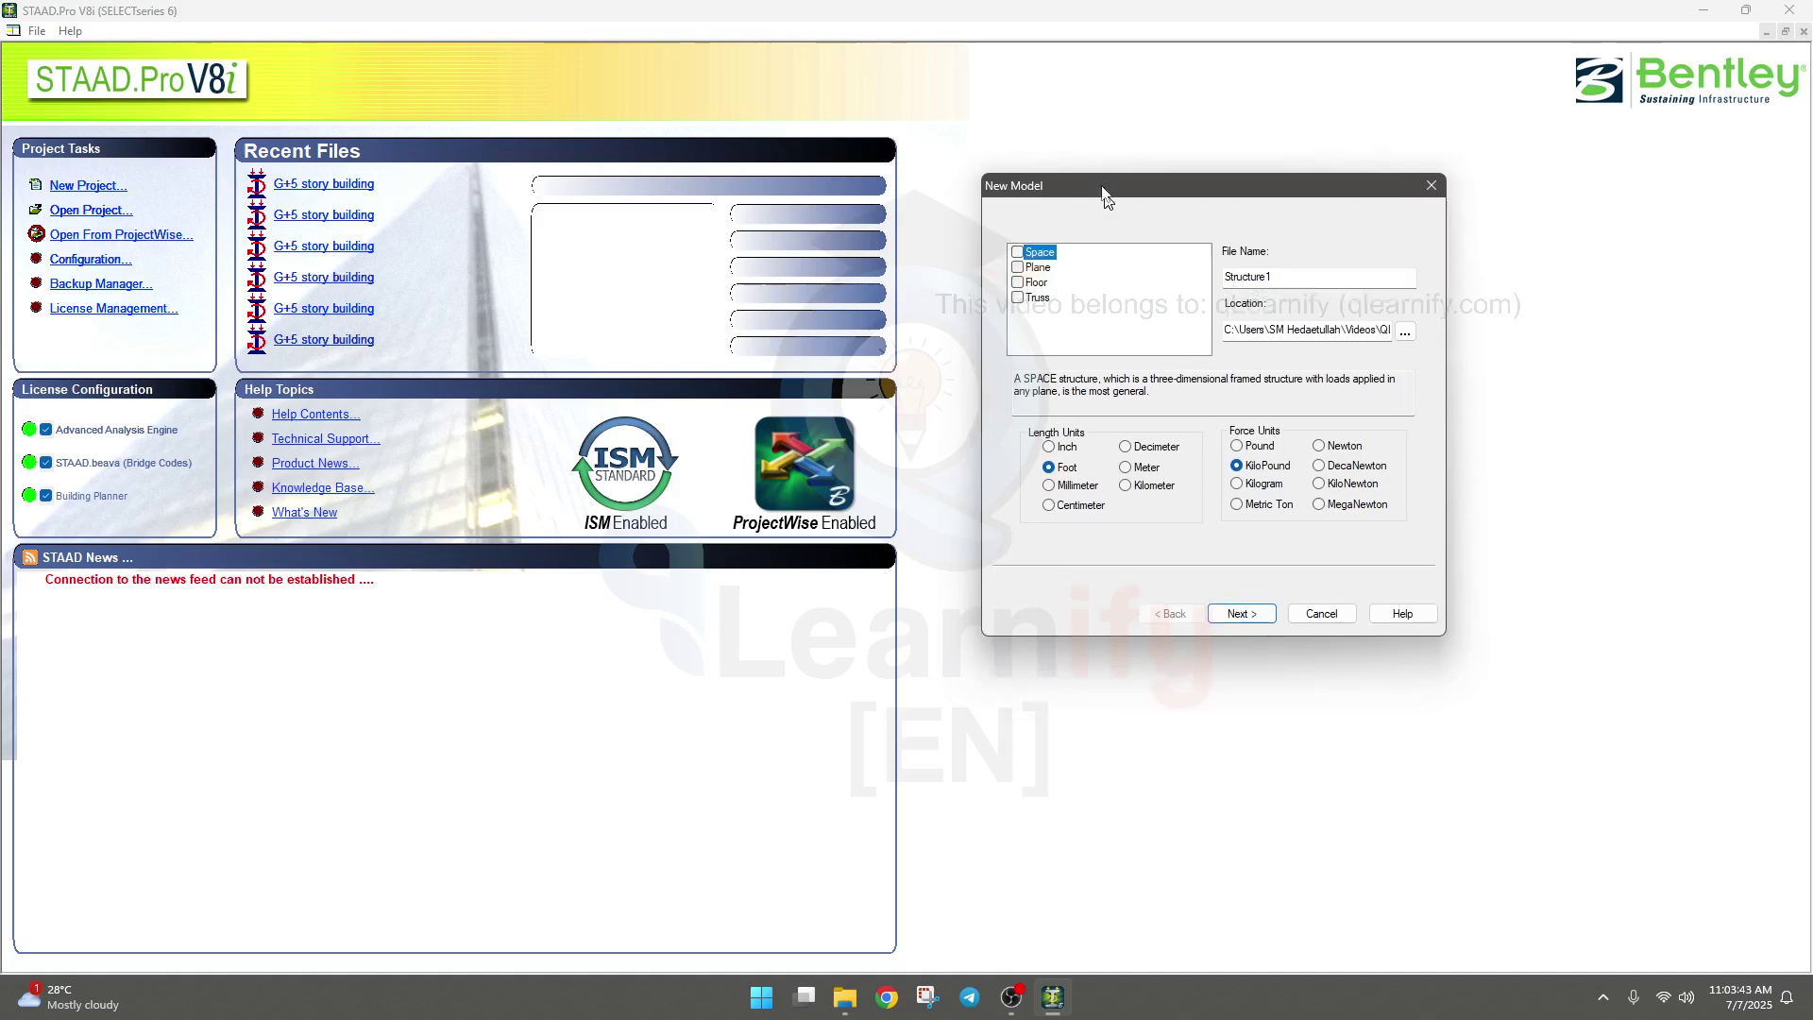
pyautogui.moveTo(1105, 194); pyautogui.dragTo(1100, 174)
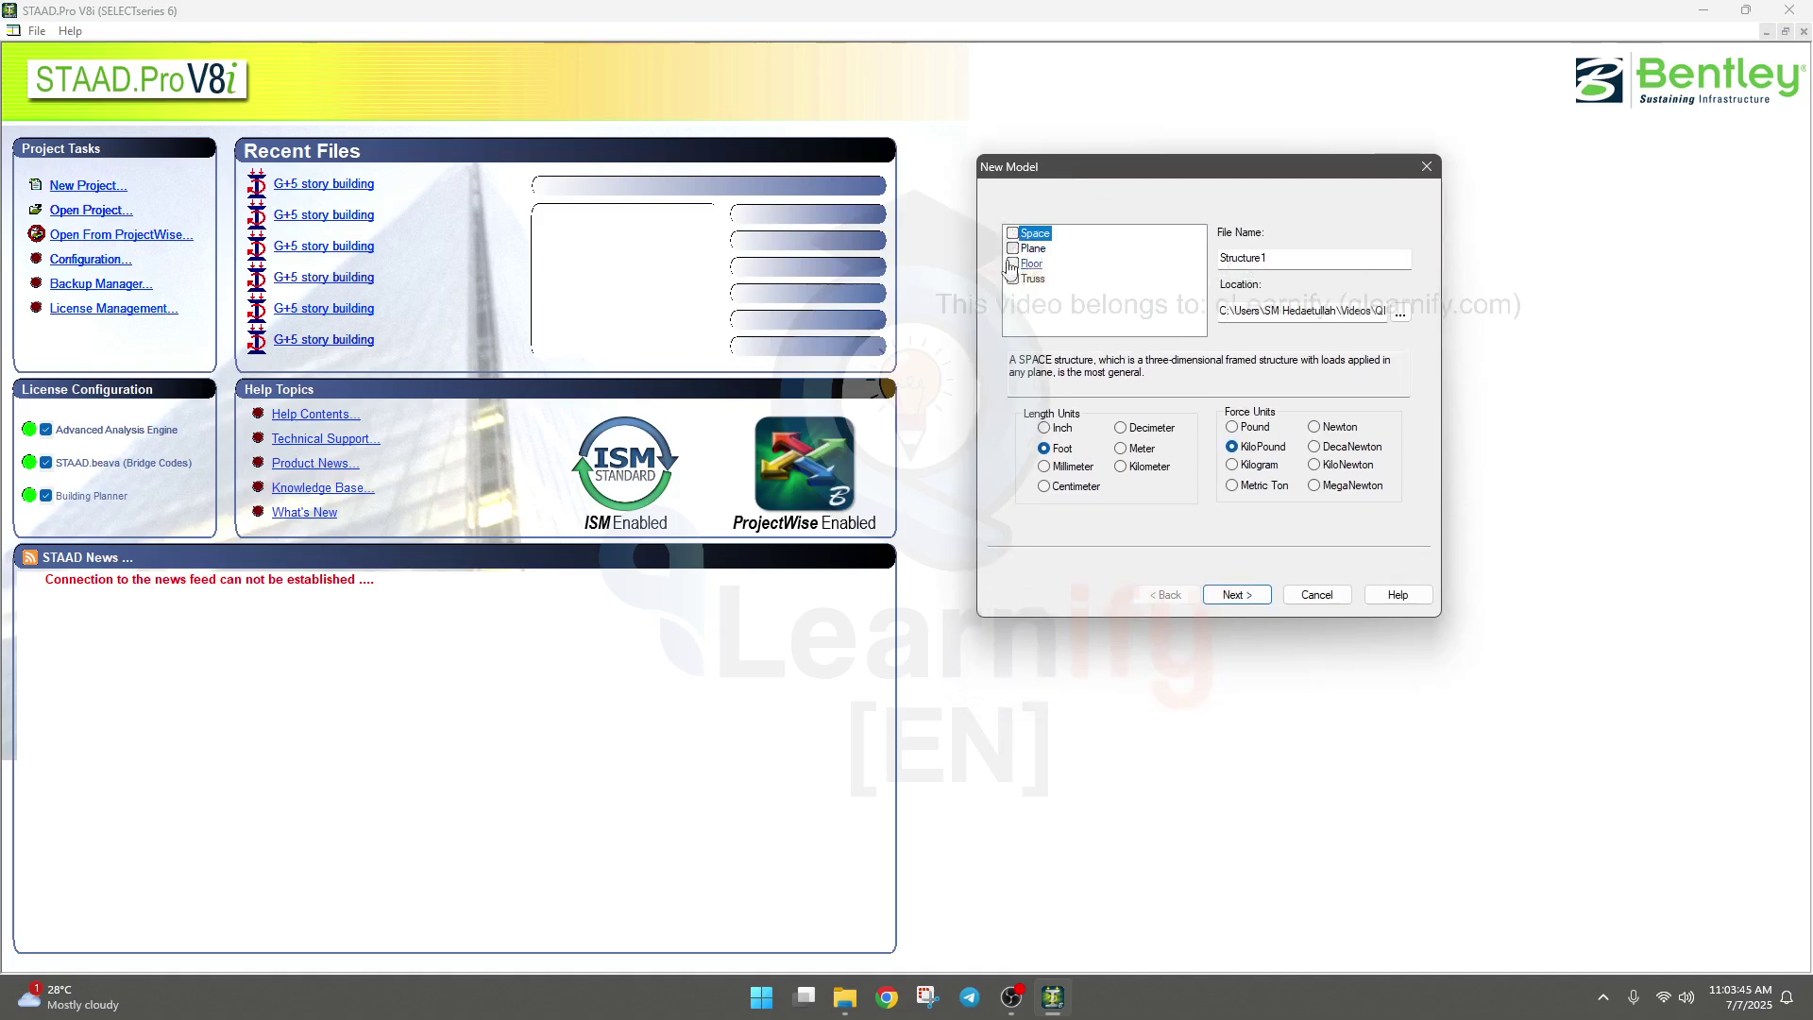
pyautogui.doubleClick(1290, 260)
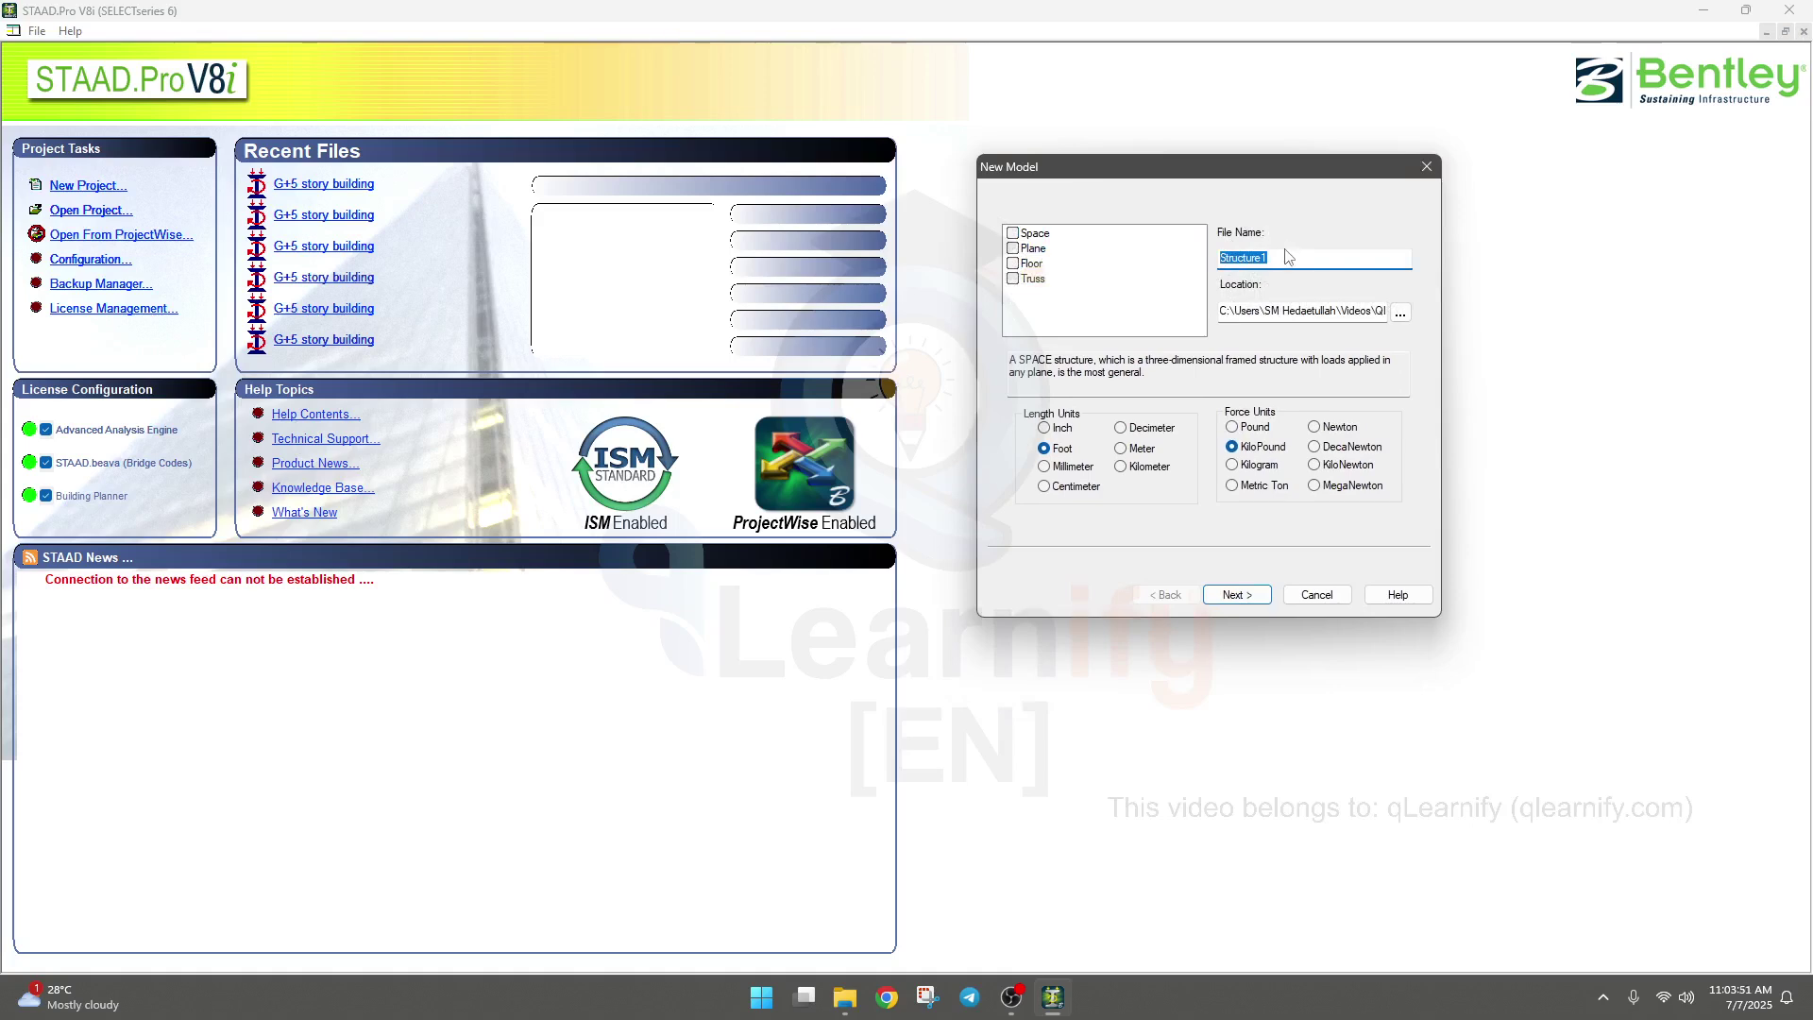
pyautogui.write('qLearnify-en 1')
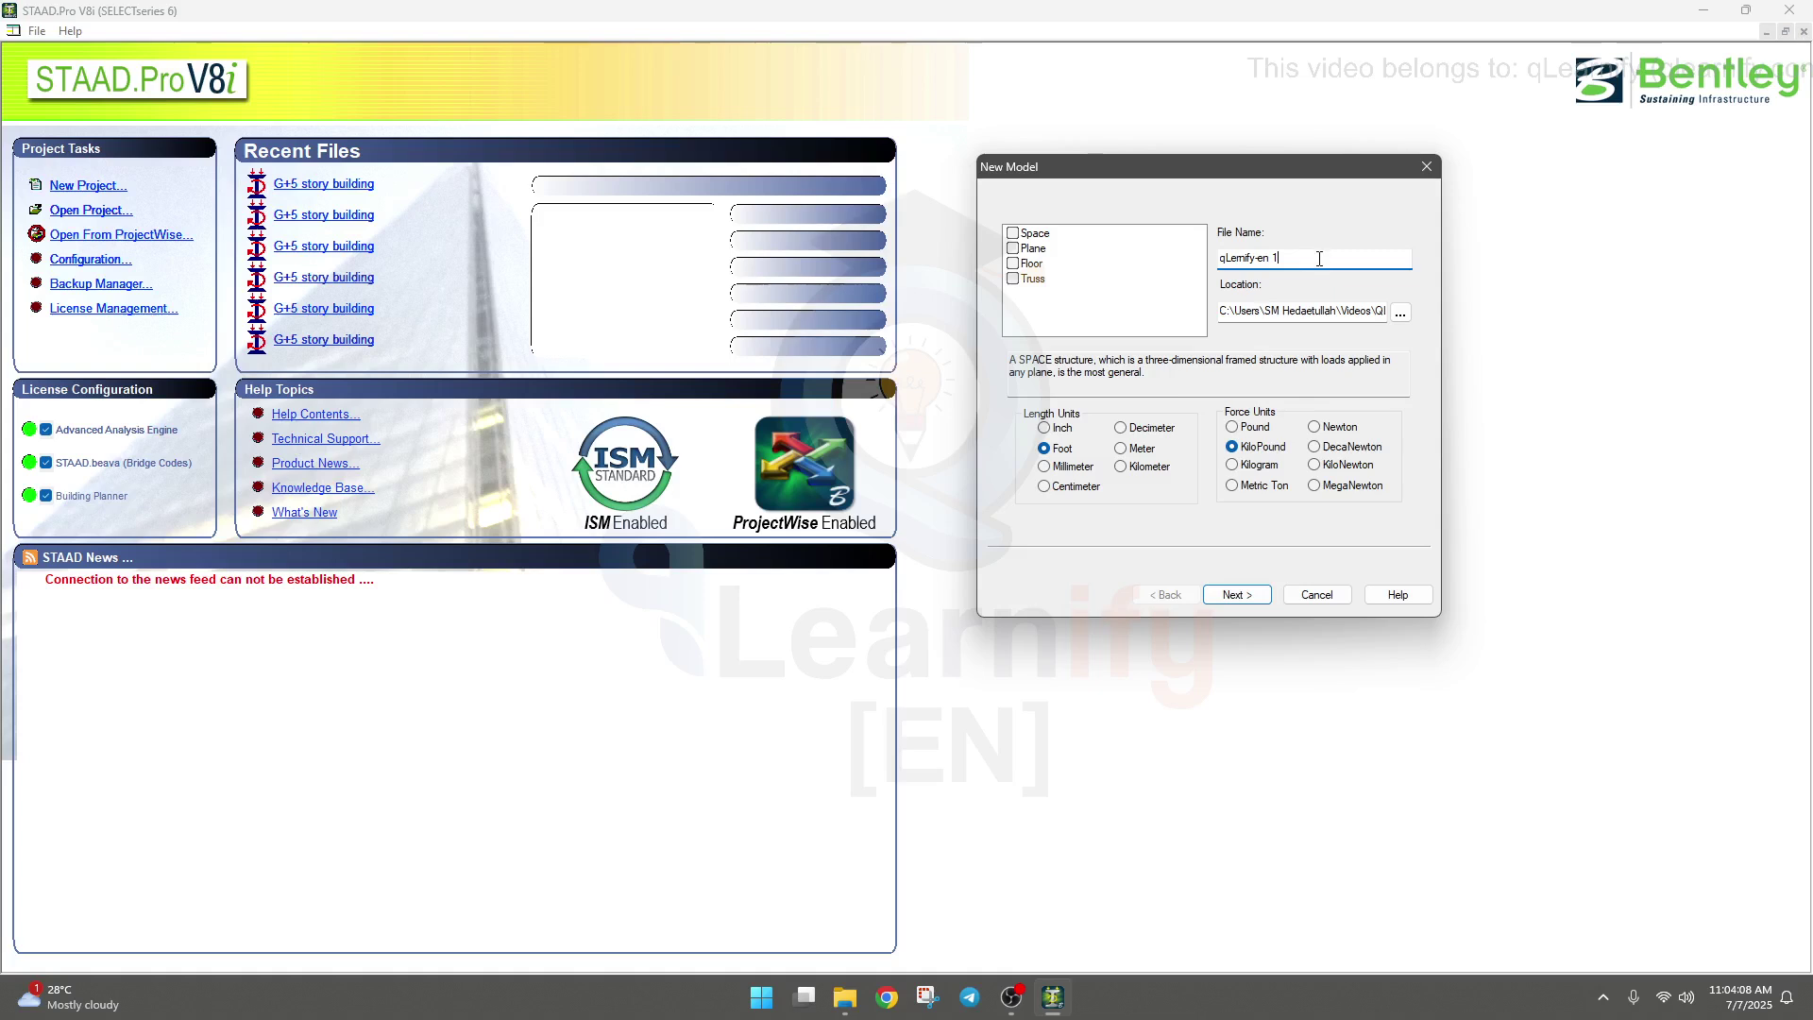
# Browse for the model's save location and collapse the Local Disk (C:) folders under This PC.
pyautogui.moveTo(1319, 258); pyautogui.dragTo(1217, 258)
pyautogui.moveTo(1142, 175); pyautogui.dragTo(1136, 150)
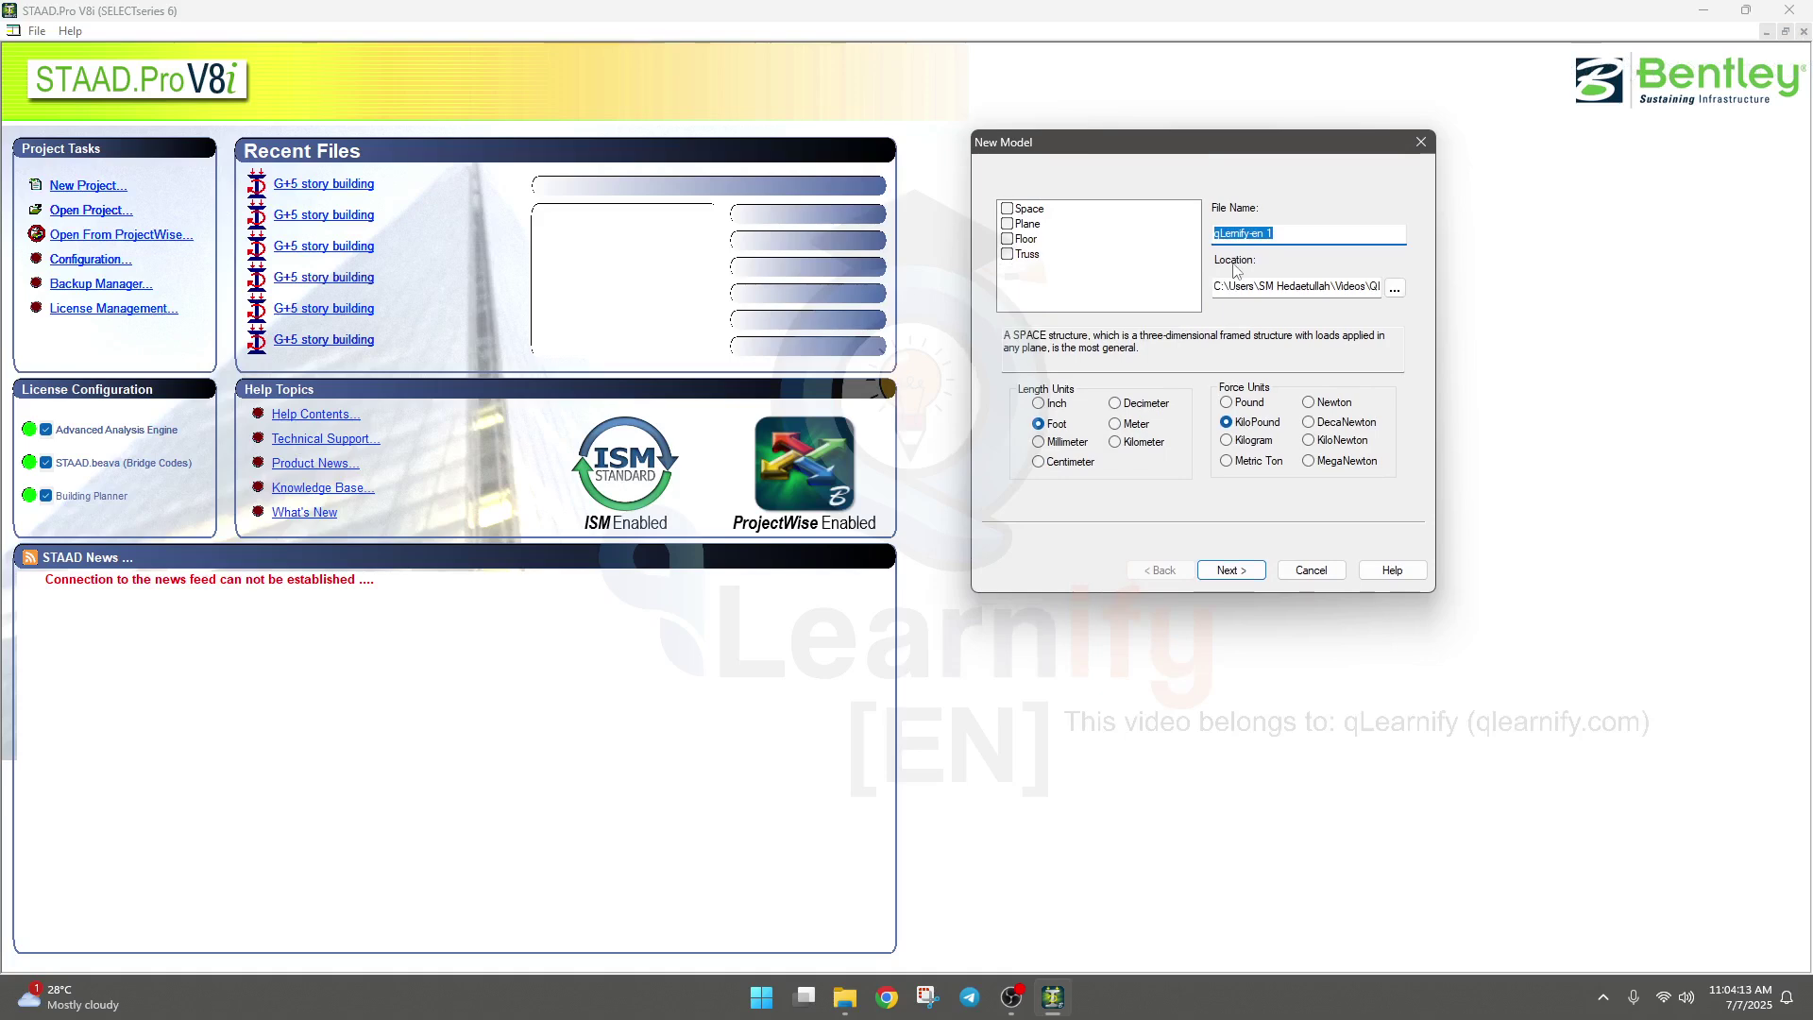
pyautogui.click(1396, 287)
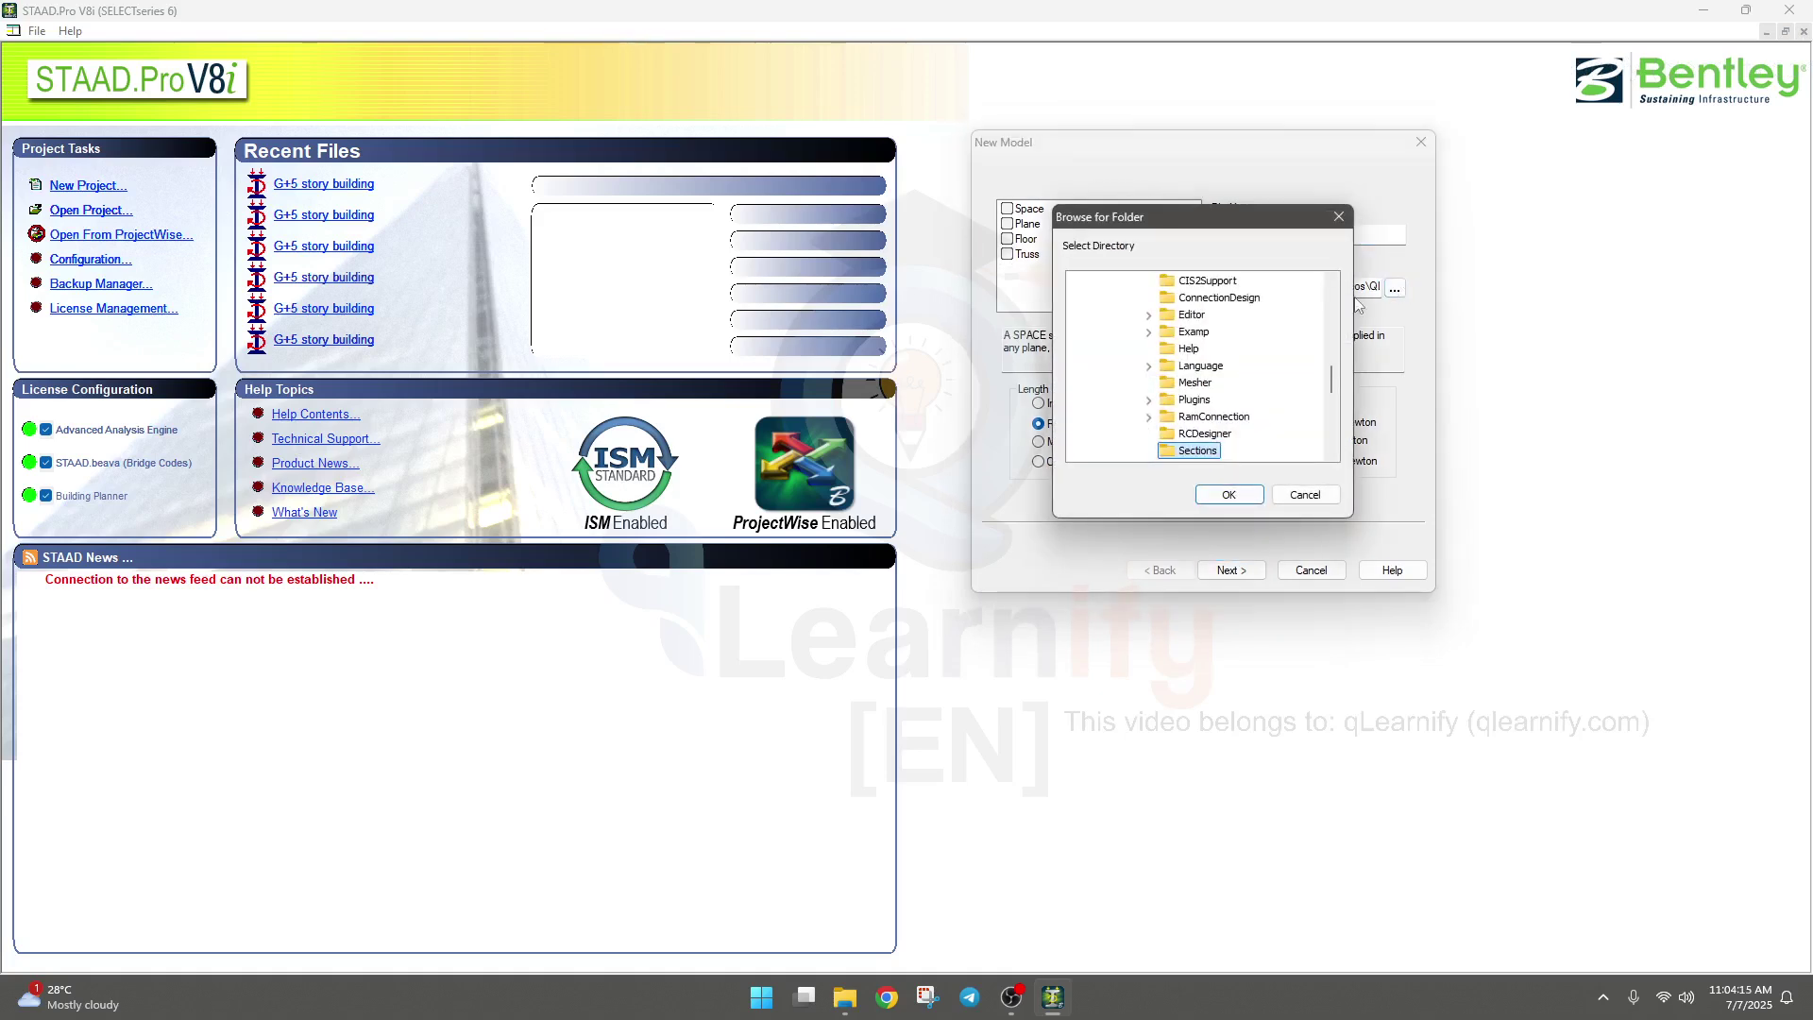
pyautogui.scroll(15, 1200, 347)
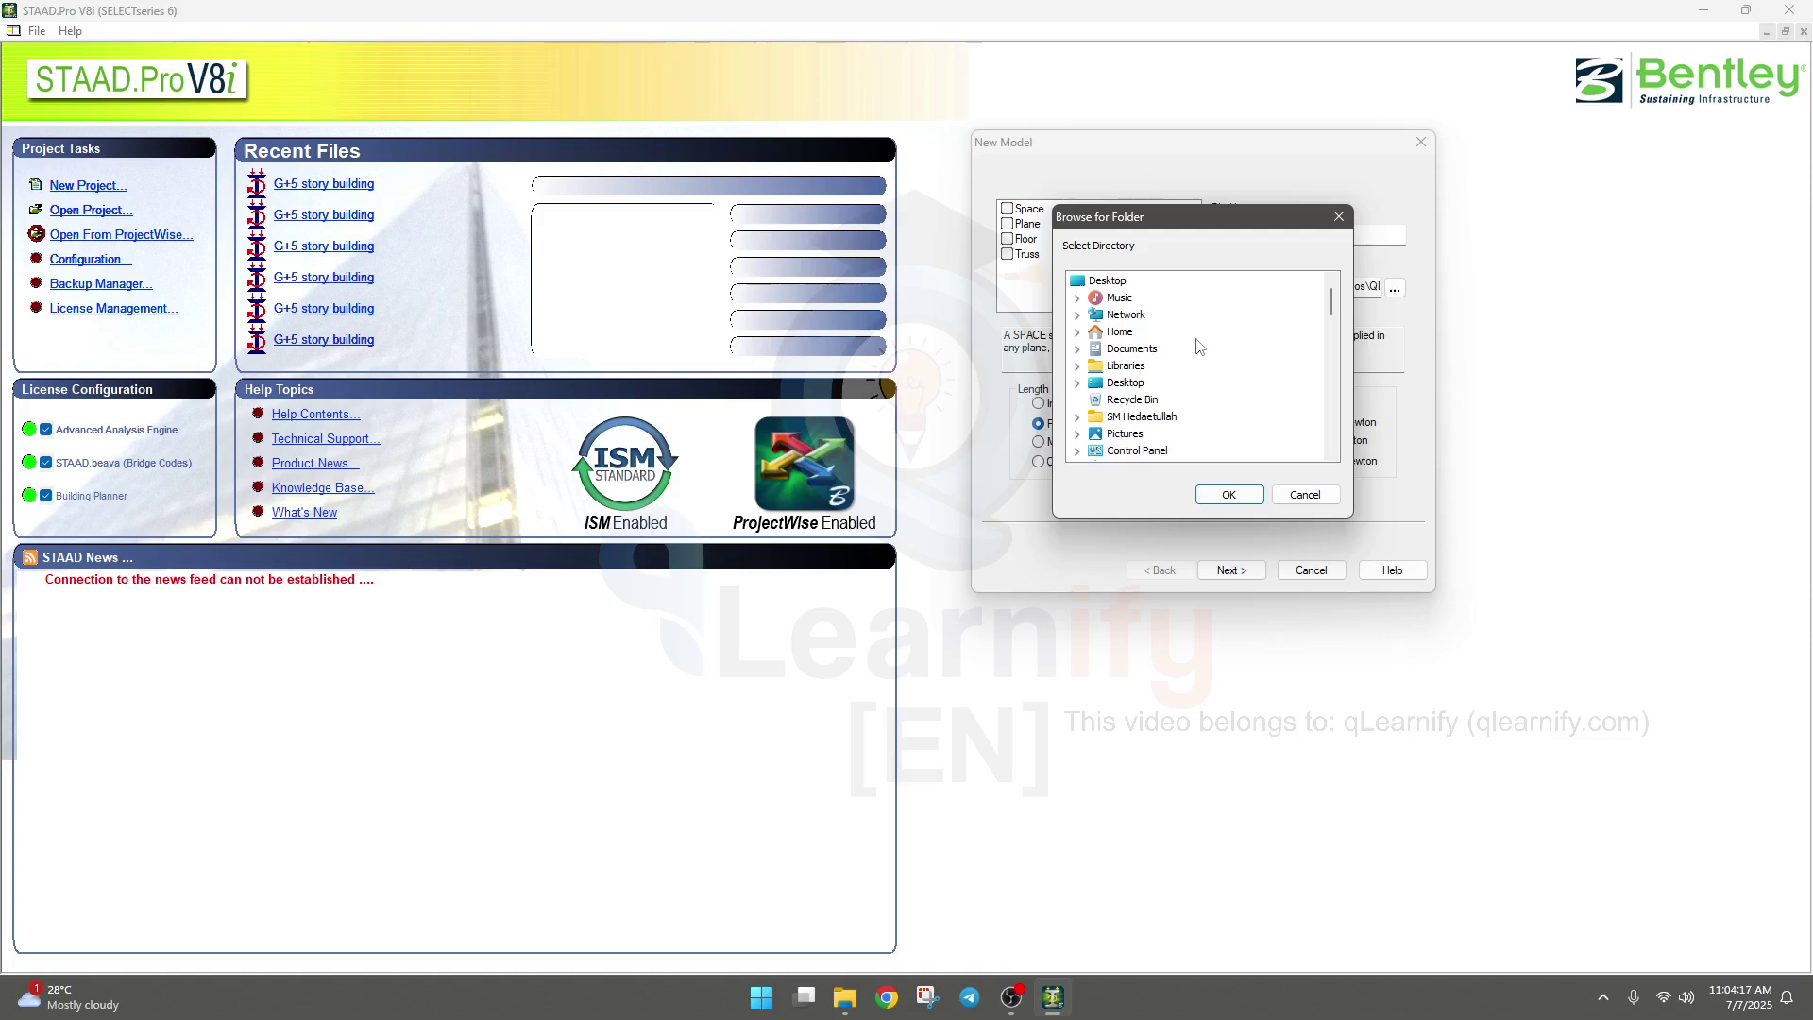
pyautogui.scroll(-3, 1171, 416)
pyautogui.scroll(3, 1167, 425)
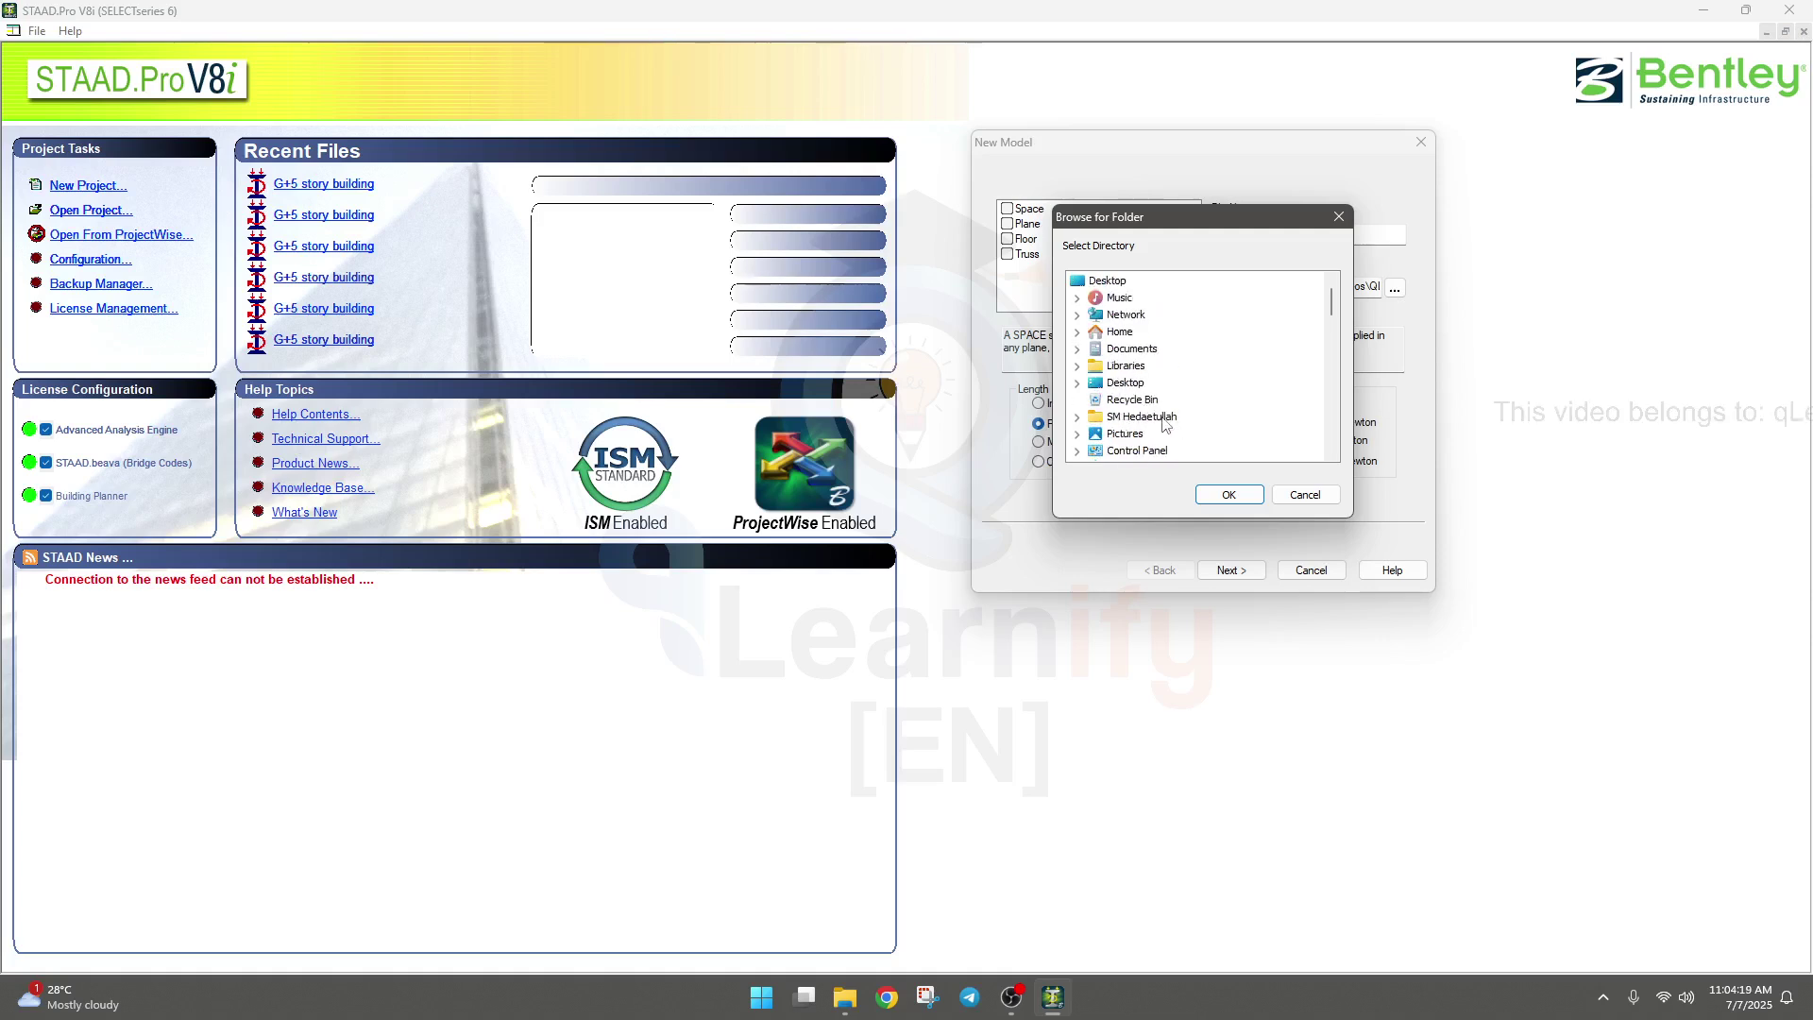
pyautogui.scroll(-2, 1146, 383)
pyautogui.click(1117, 401)
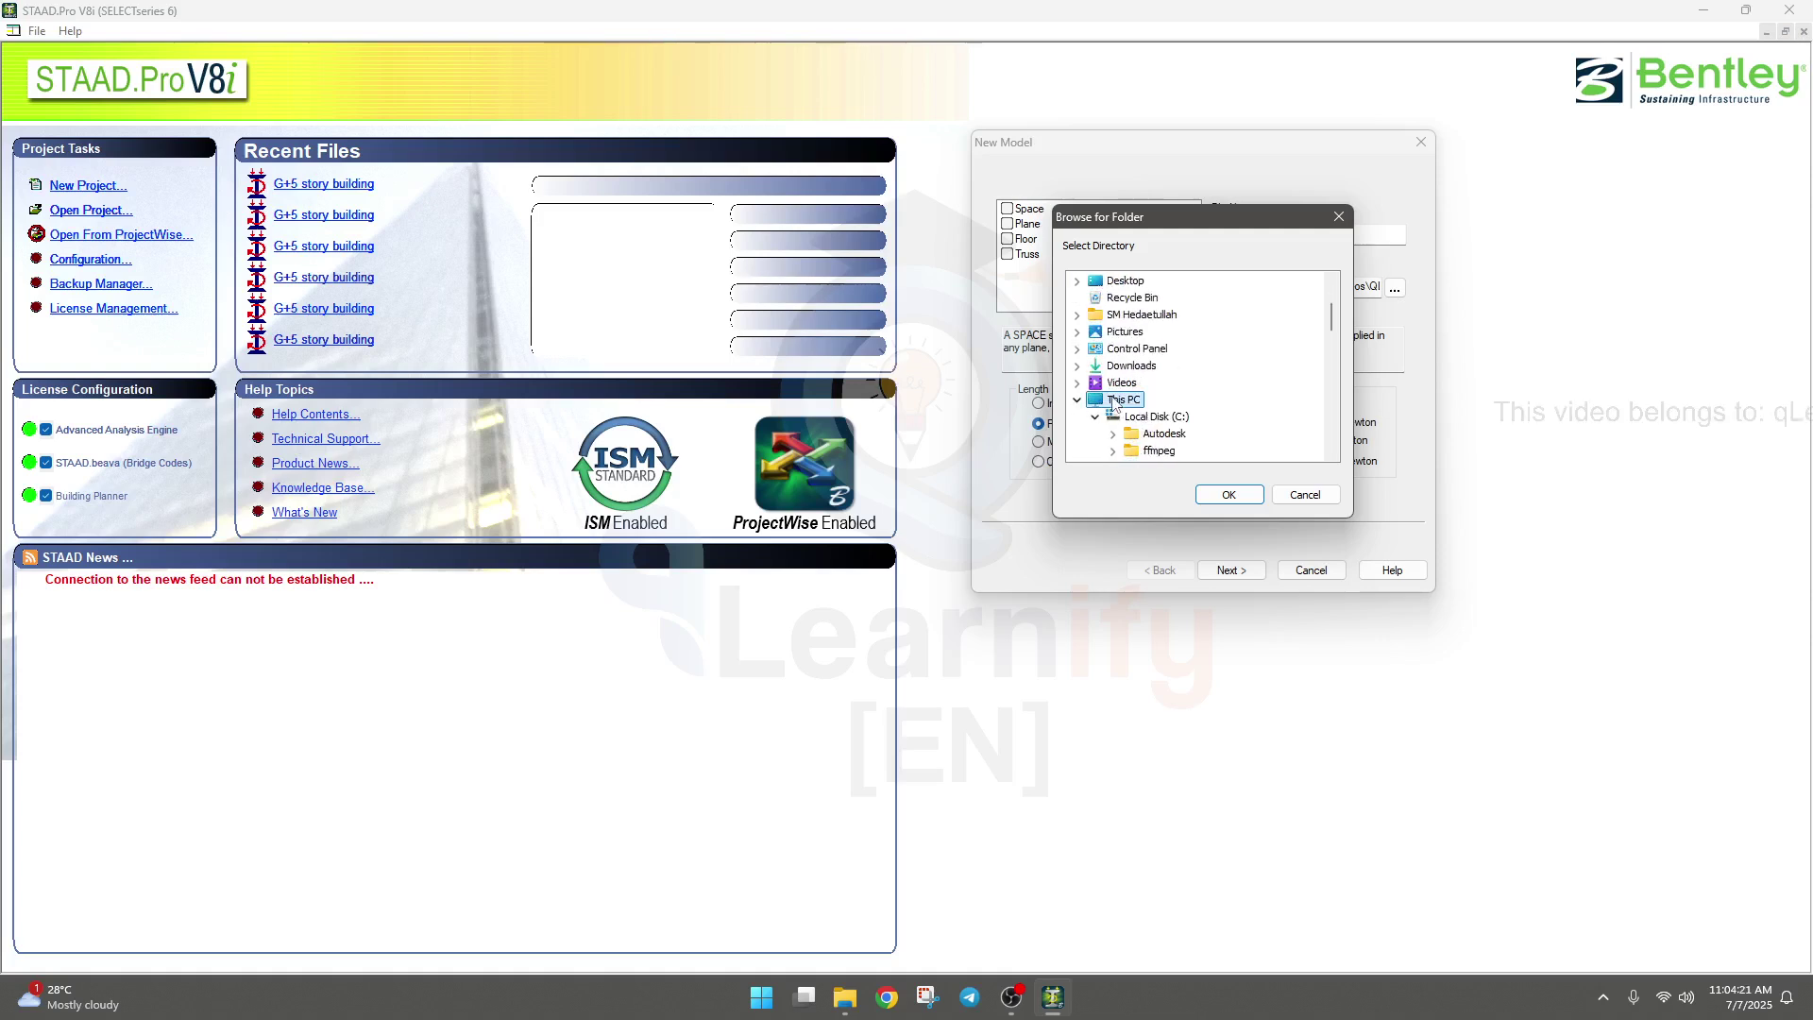
pyautogui.doubleClick(1115, 400)
pyautogui.click(1078, 400)
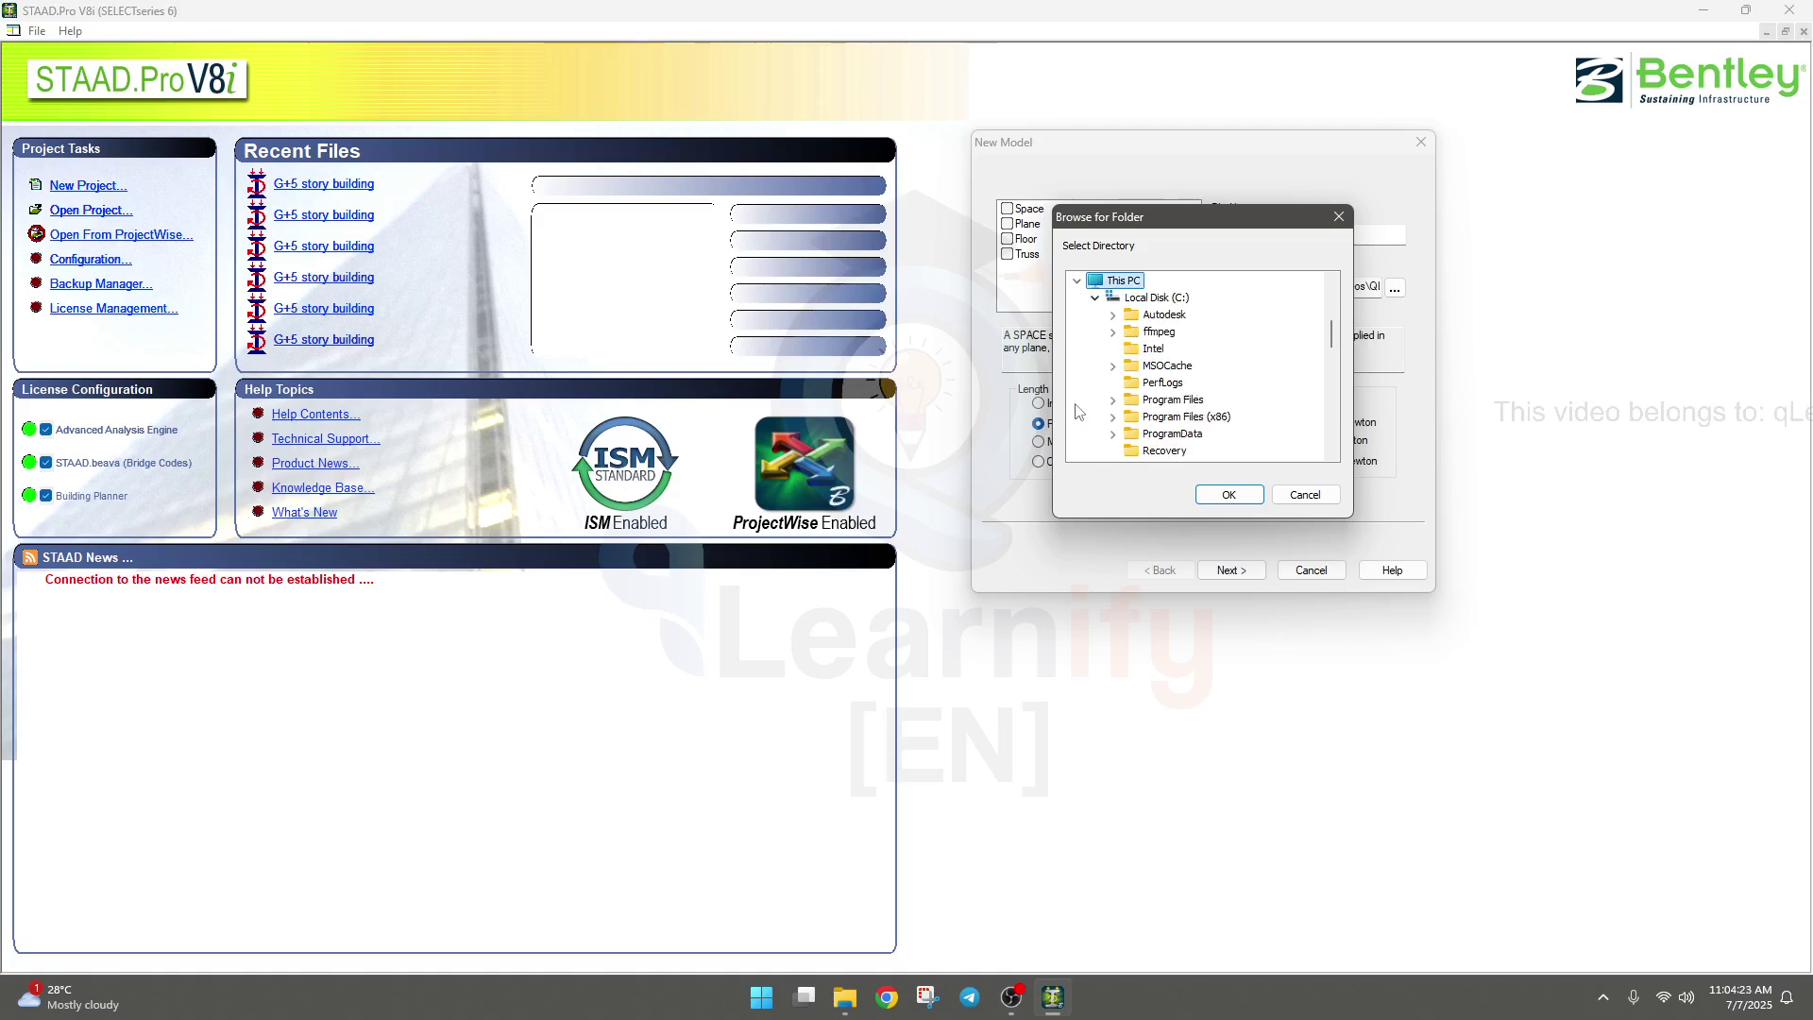
pyautogui.scroll(-5, 1181, 392)
pyautogui.scroll(5, 1163, 396)
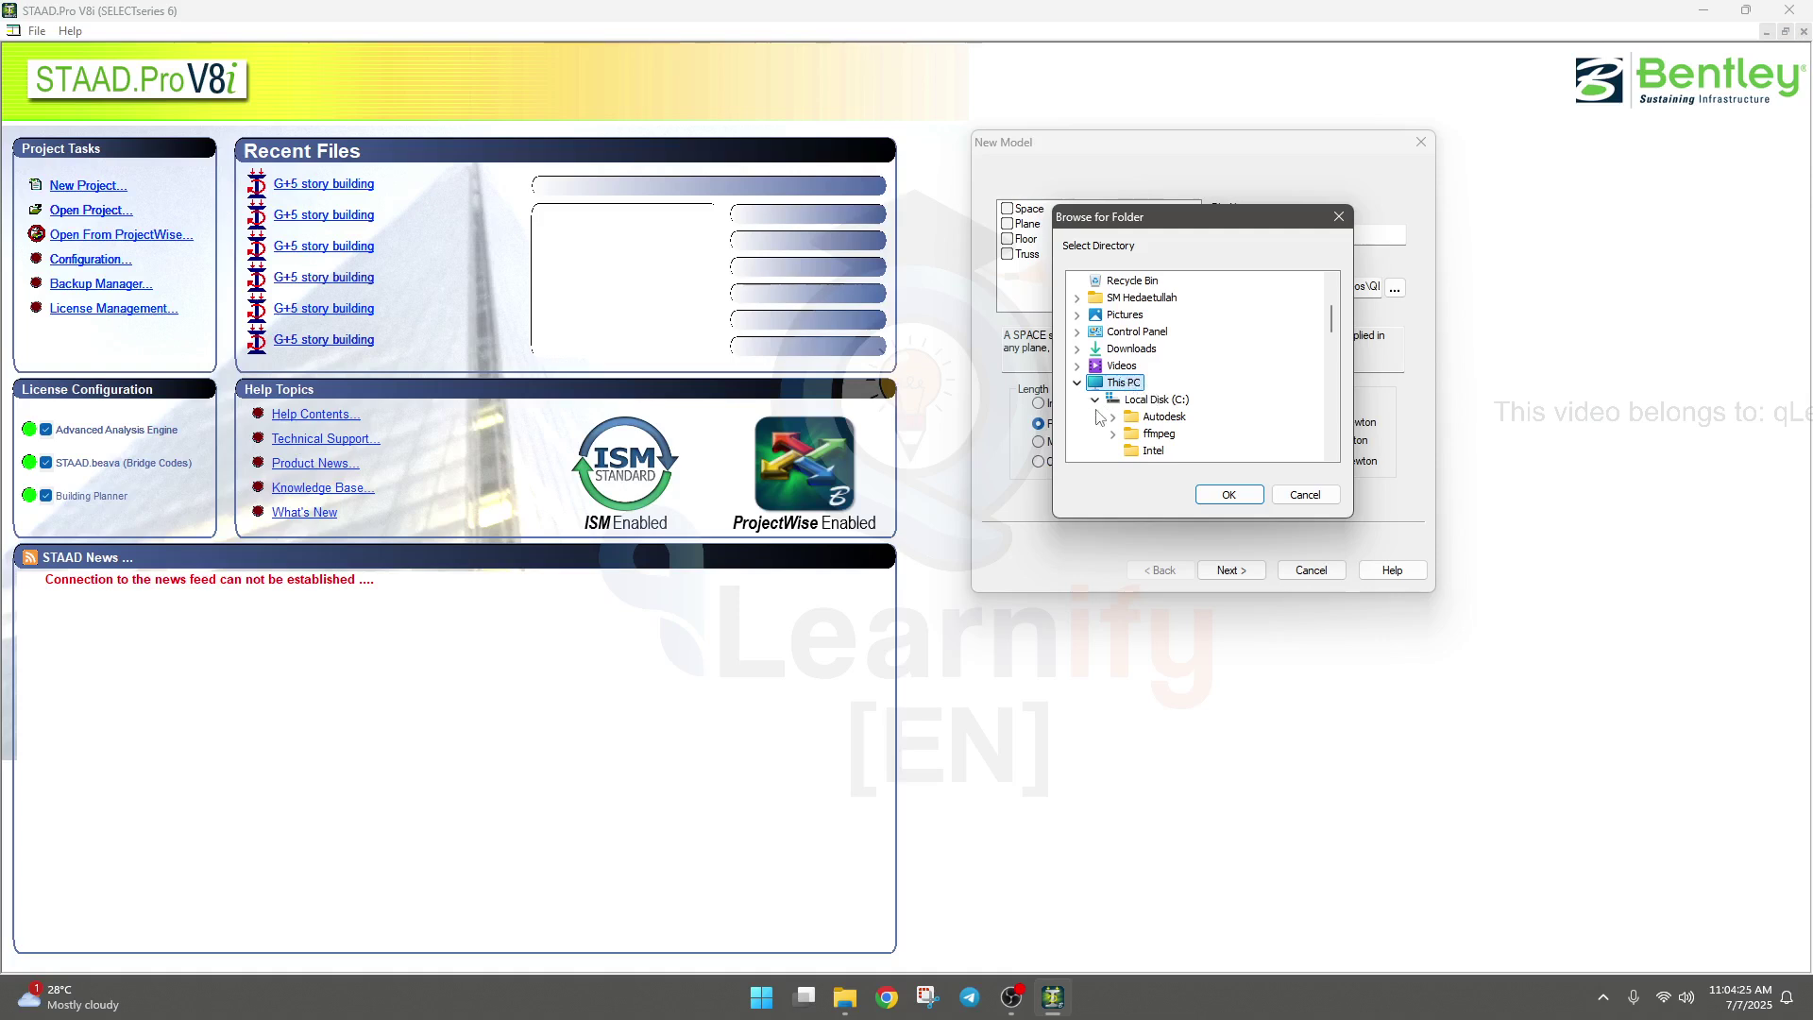
pyautogui.doubleClick(1133, 399)
pyautogui.scroll(-1, 1140, 426)
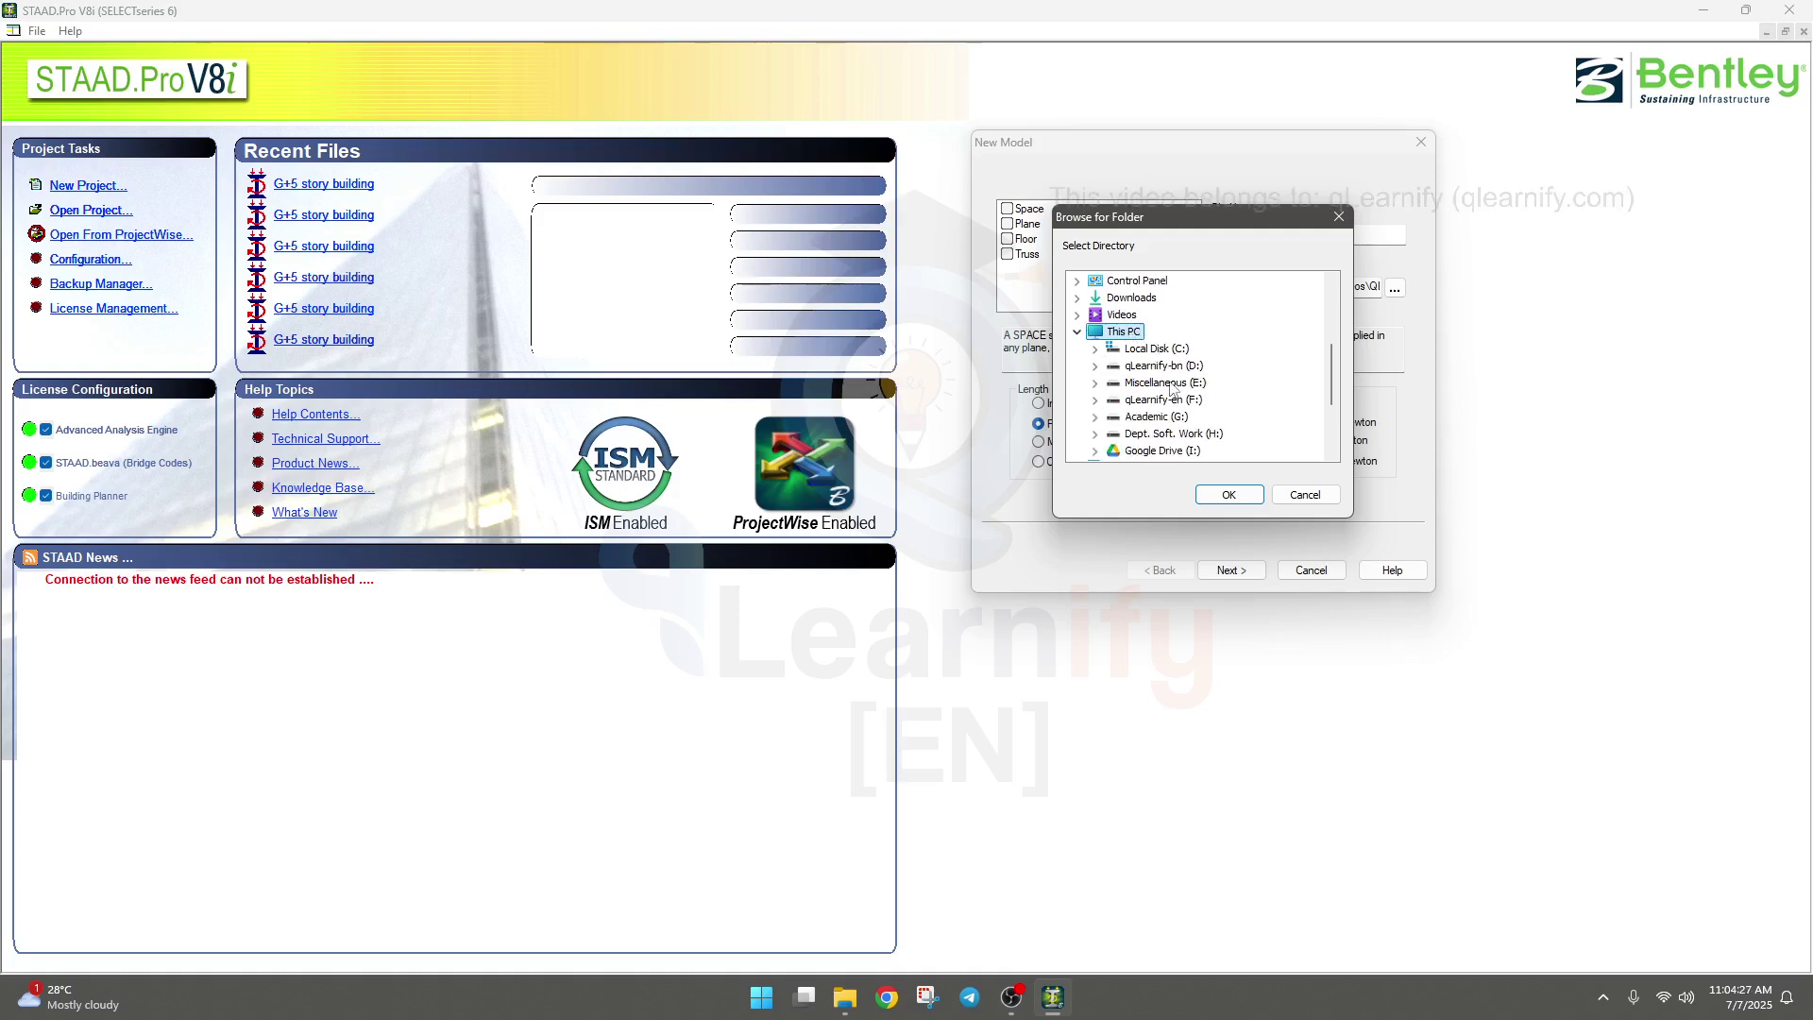
# Expand the Youtube folder on the qLearnify-en (F:) drive and select its Staad_Pro folder as the save directory.
pyautogui.click(1096, 400)
pyautogui.scroll(-1, 1165, 408)
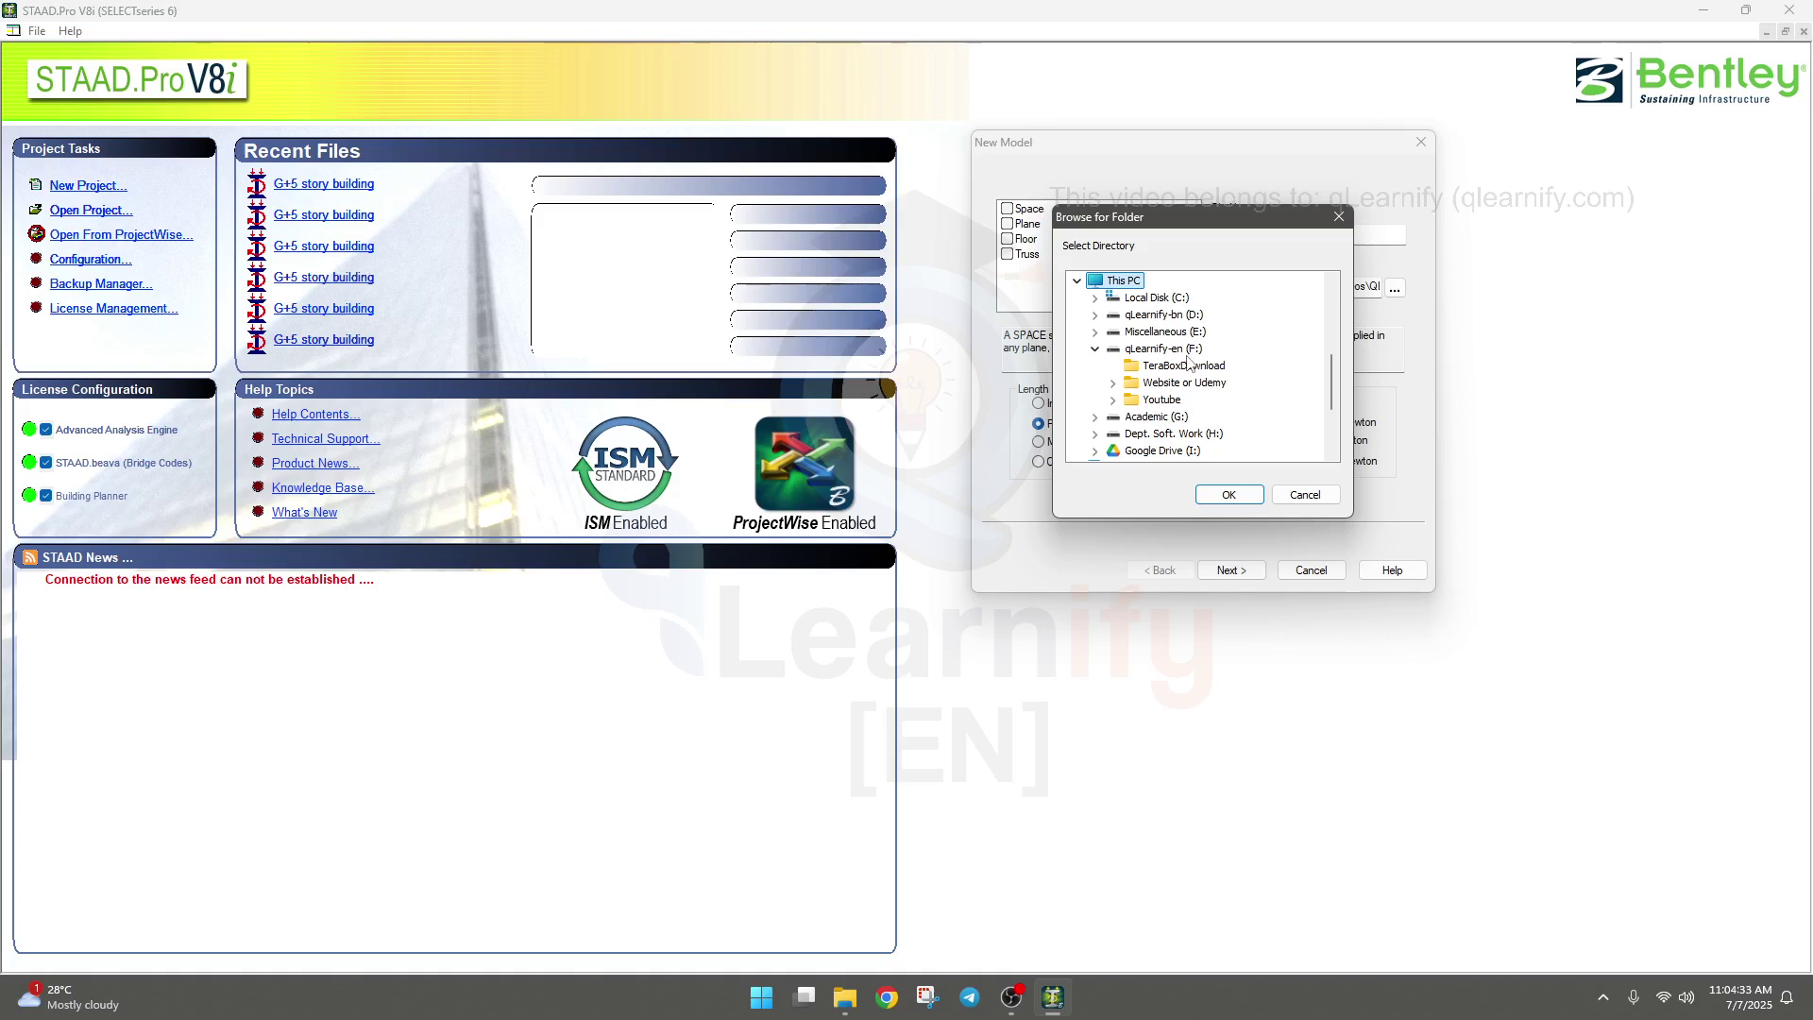
pyautogui.click(1112, 399)
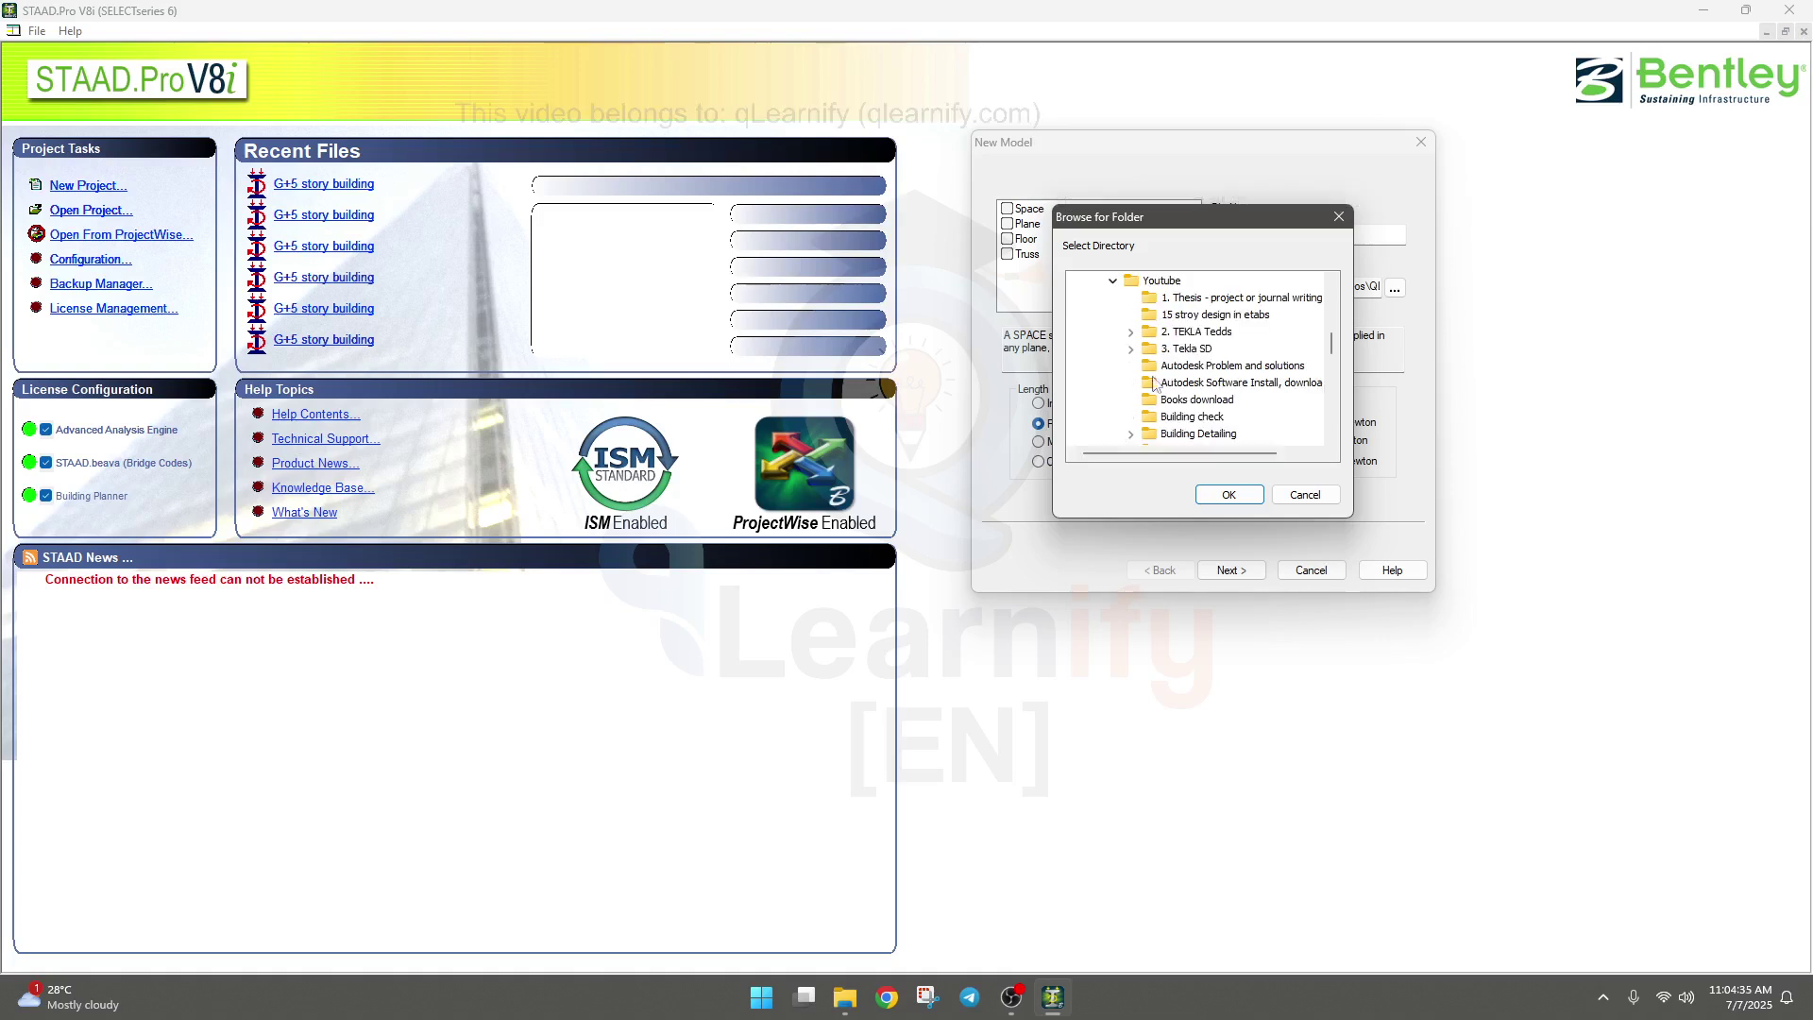
pyautogui.scroll(-10, 1202, 408)
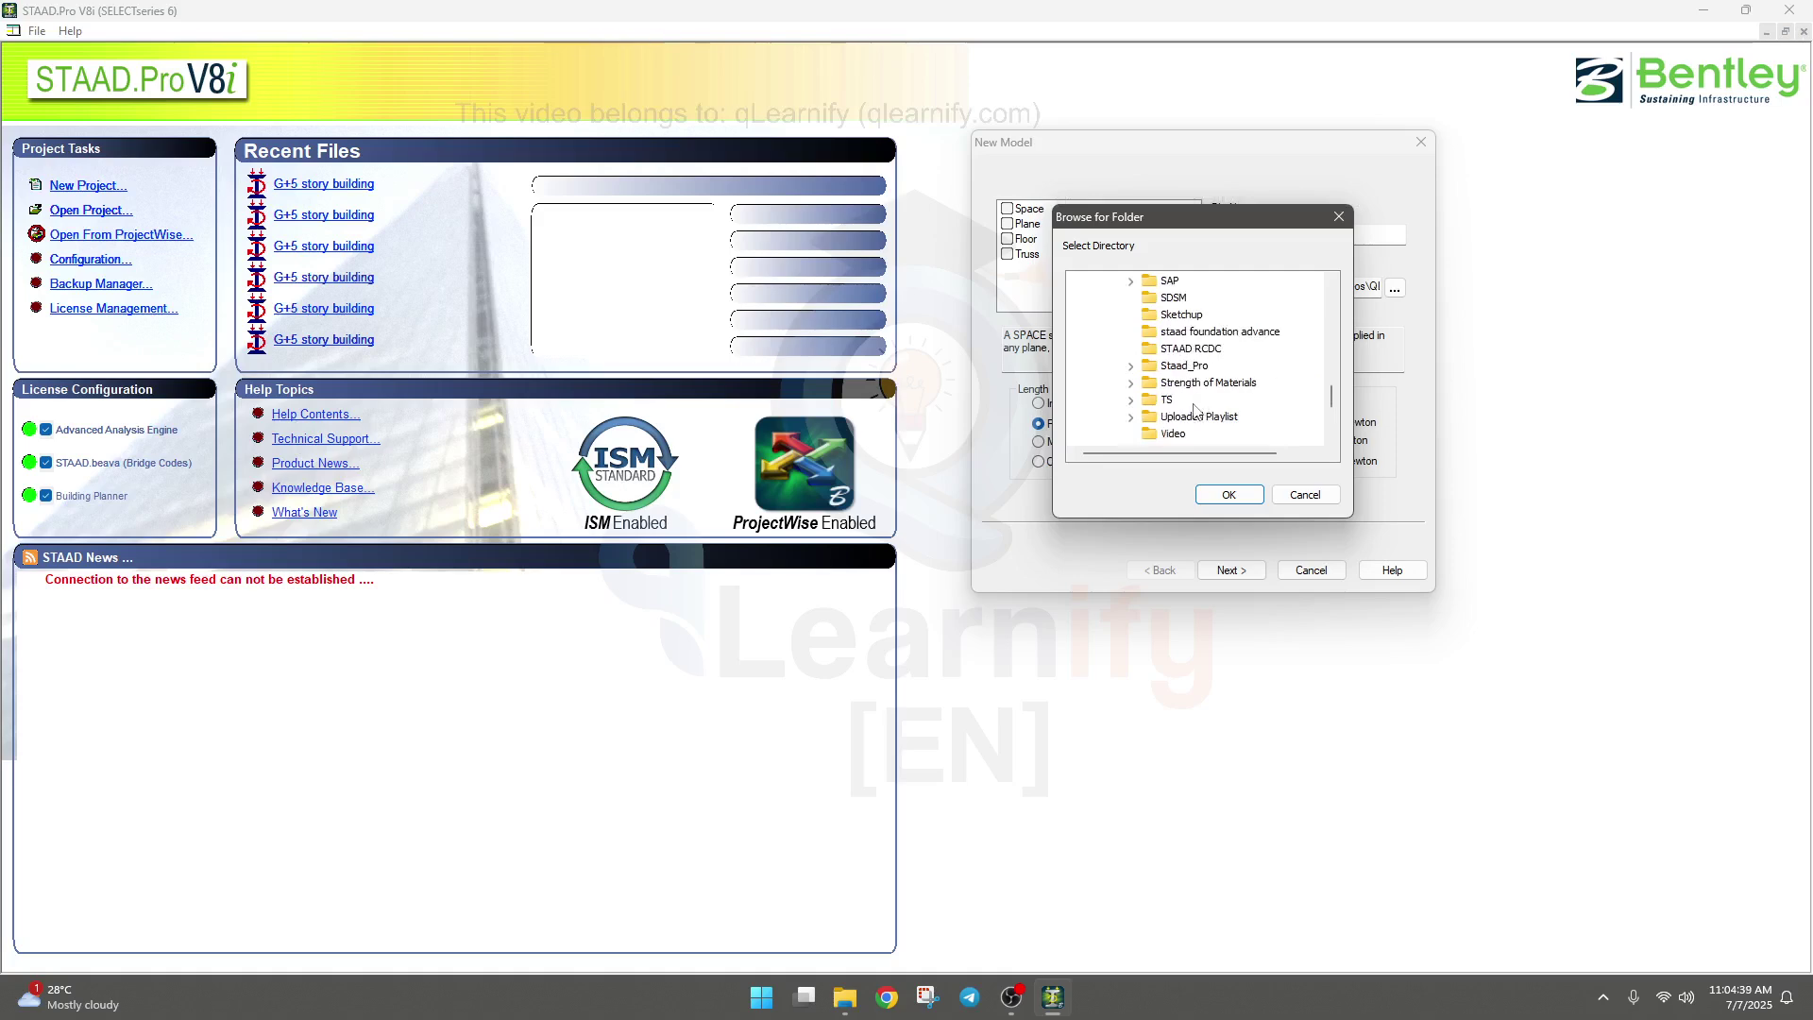
pyautogui.click(1132, 366)
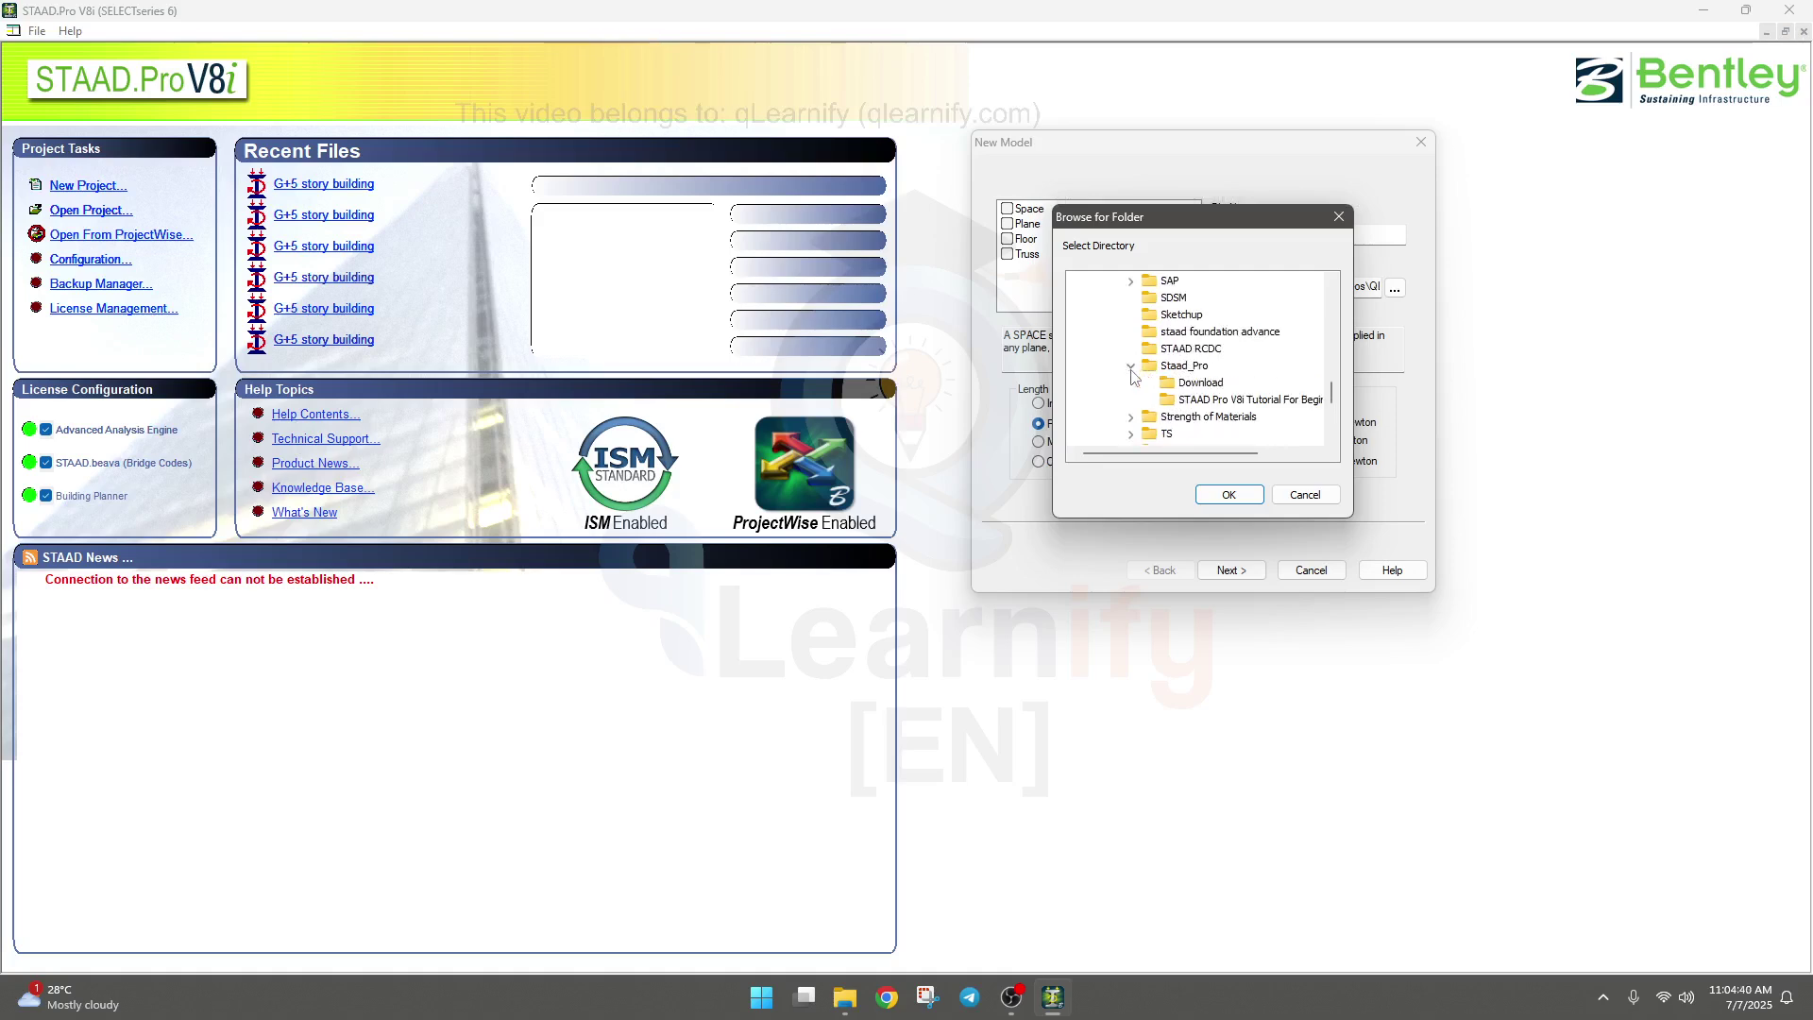
pyautogui.click(1191, 369)
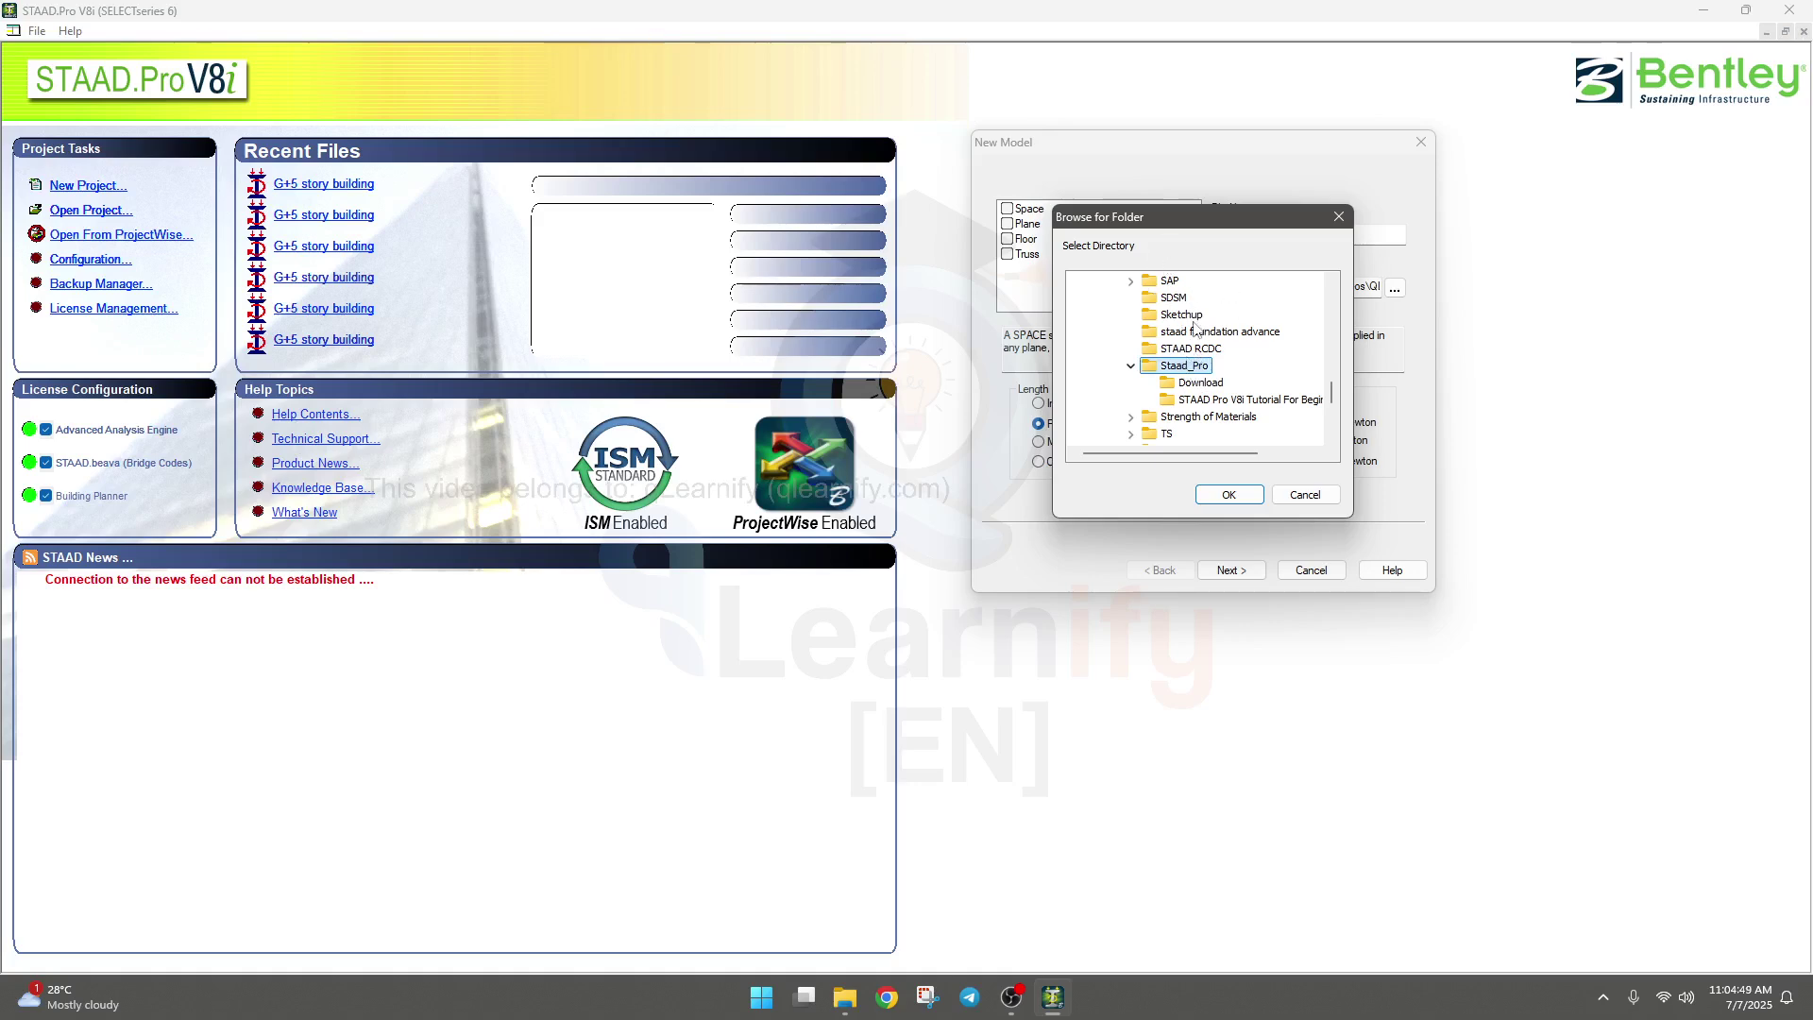
# Look through the Youtube and Staad_Pro subfolders for a suitable save directory, keeping Staad_Pro selected.
pyautogui.scroll(6, 1185, 359)
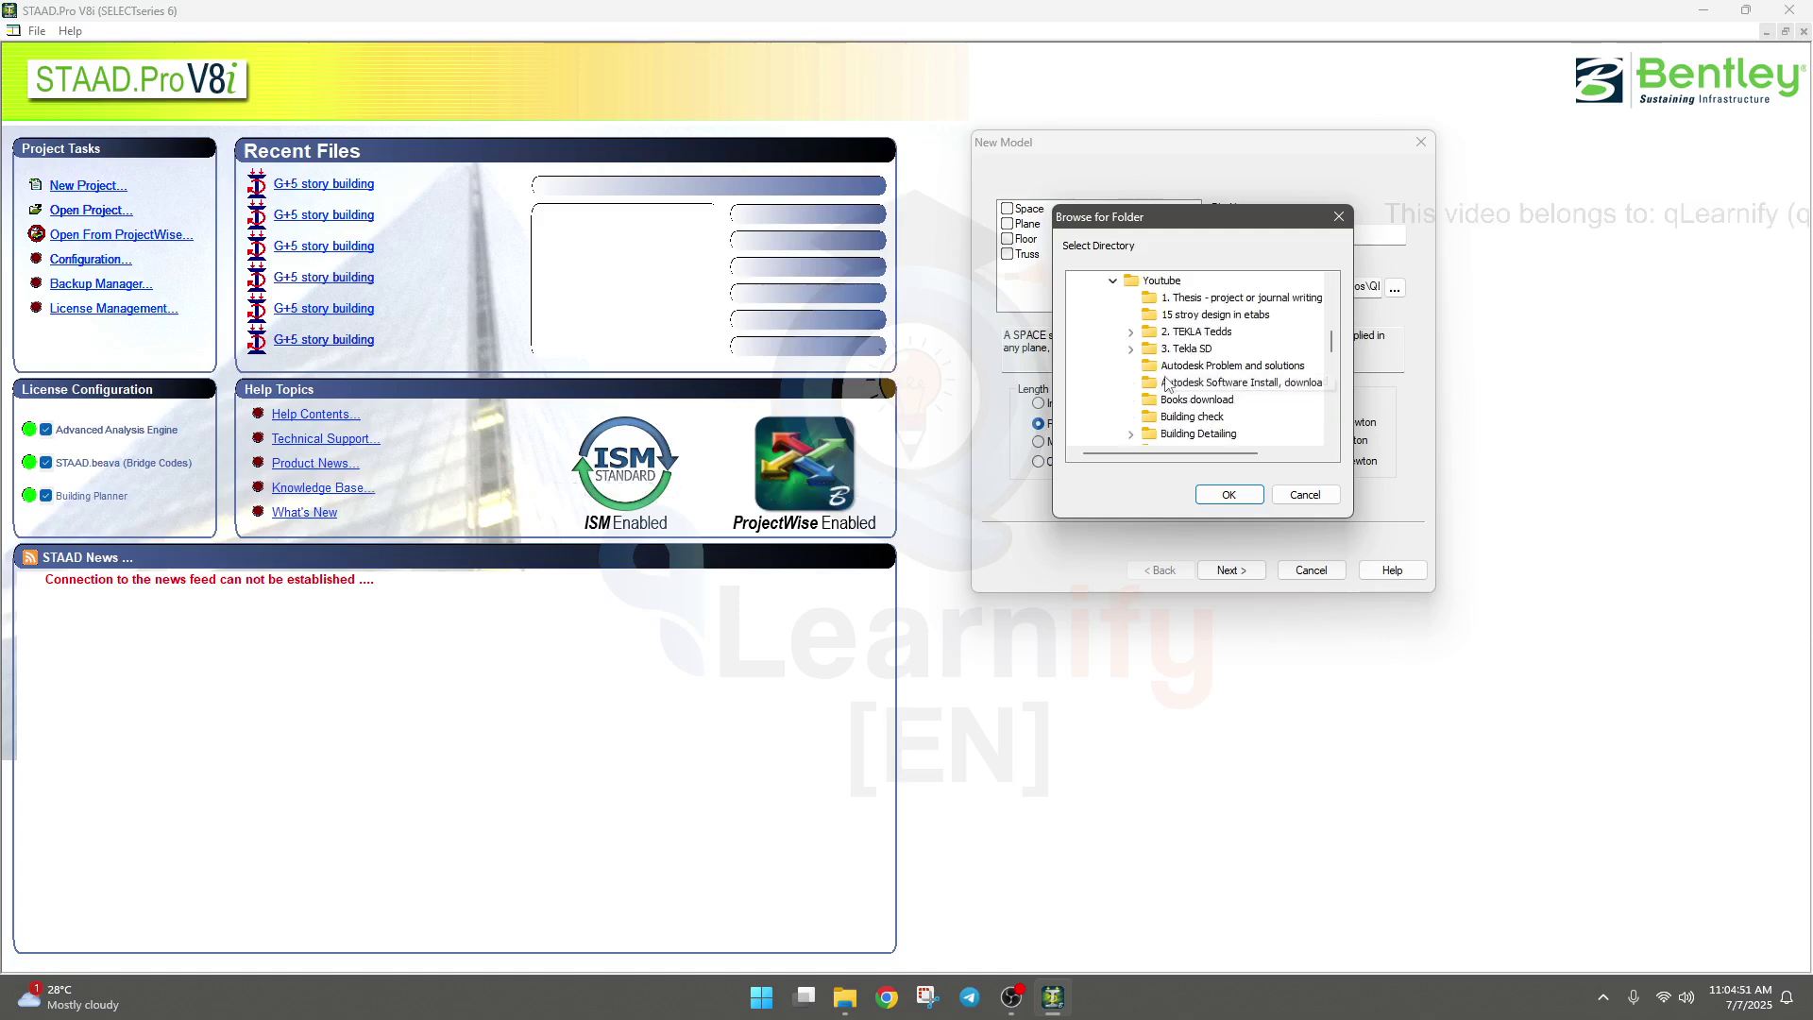
pyautogui.scroll(4, 1167, 382)
pyautogui.scroll(-1, 1148, 408)
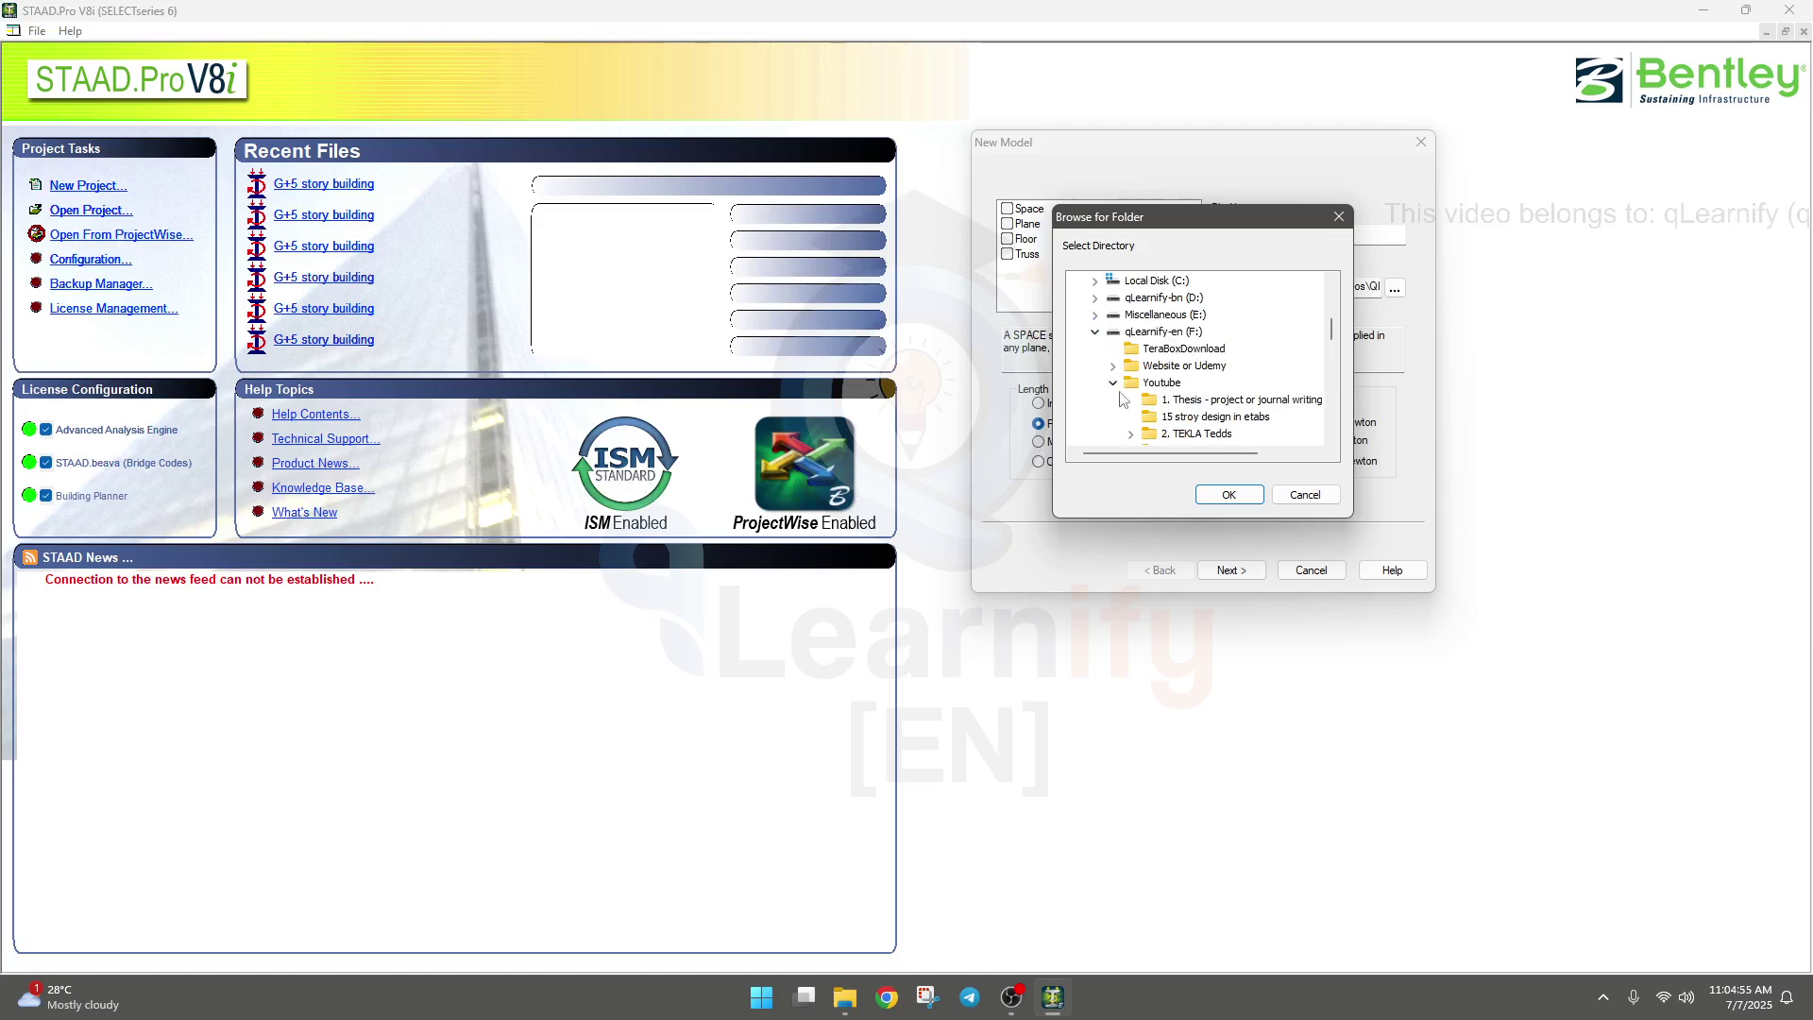
pyautogui.scroll(-5, 1171, 397)
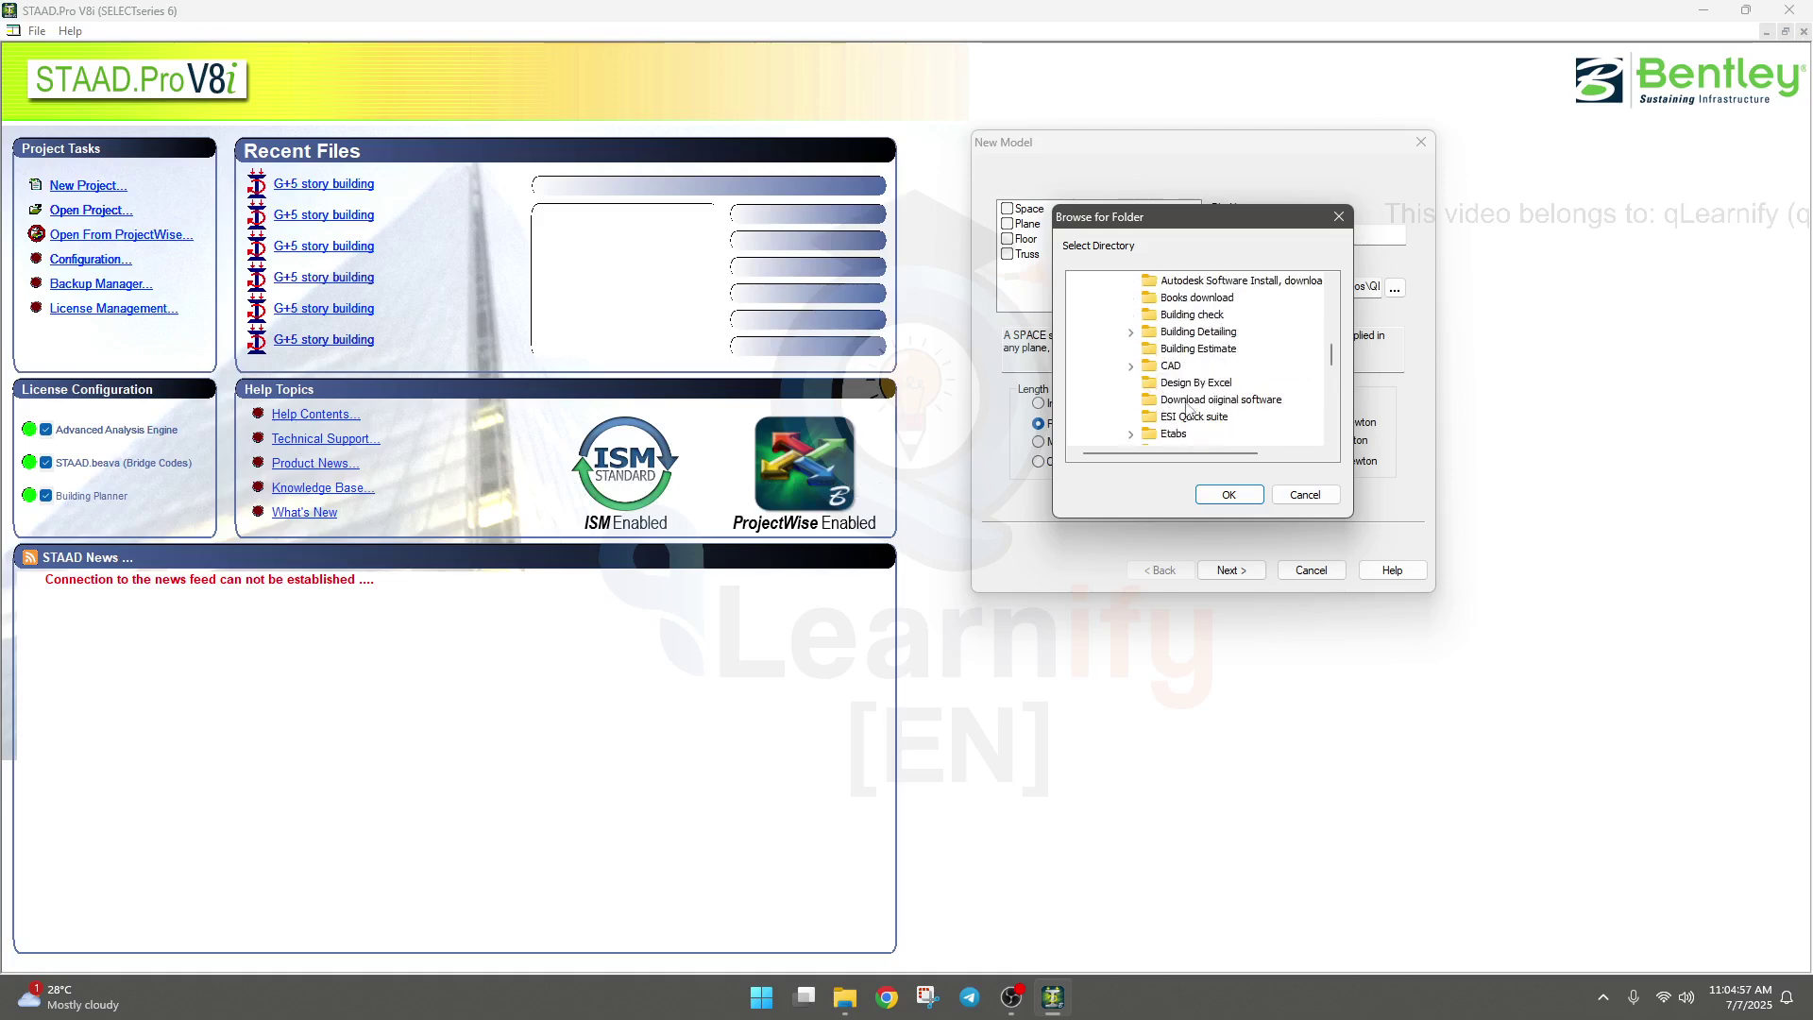
pyautogui.scroll(-2, 1213, 414)
pyautogui.doubleClick(1210, 416)
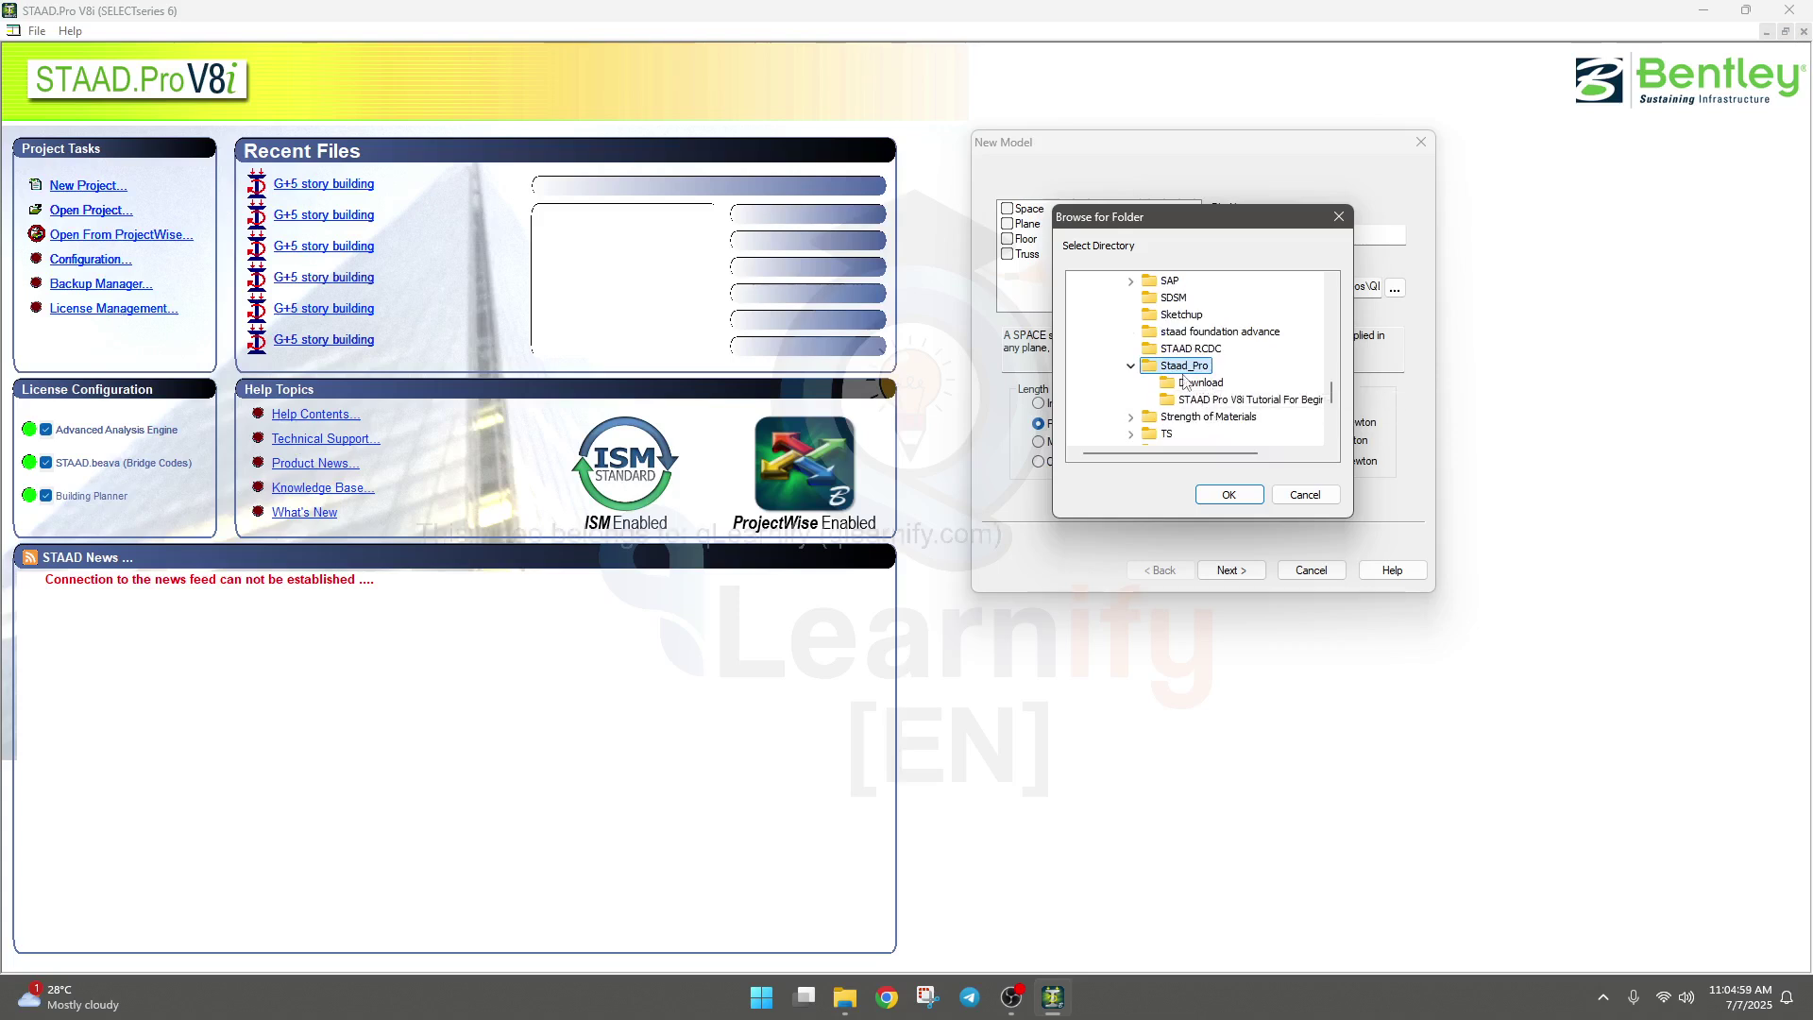
pyautogui.click(1198, 382)
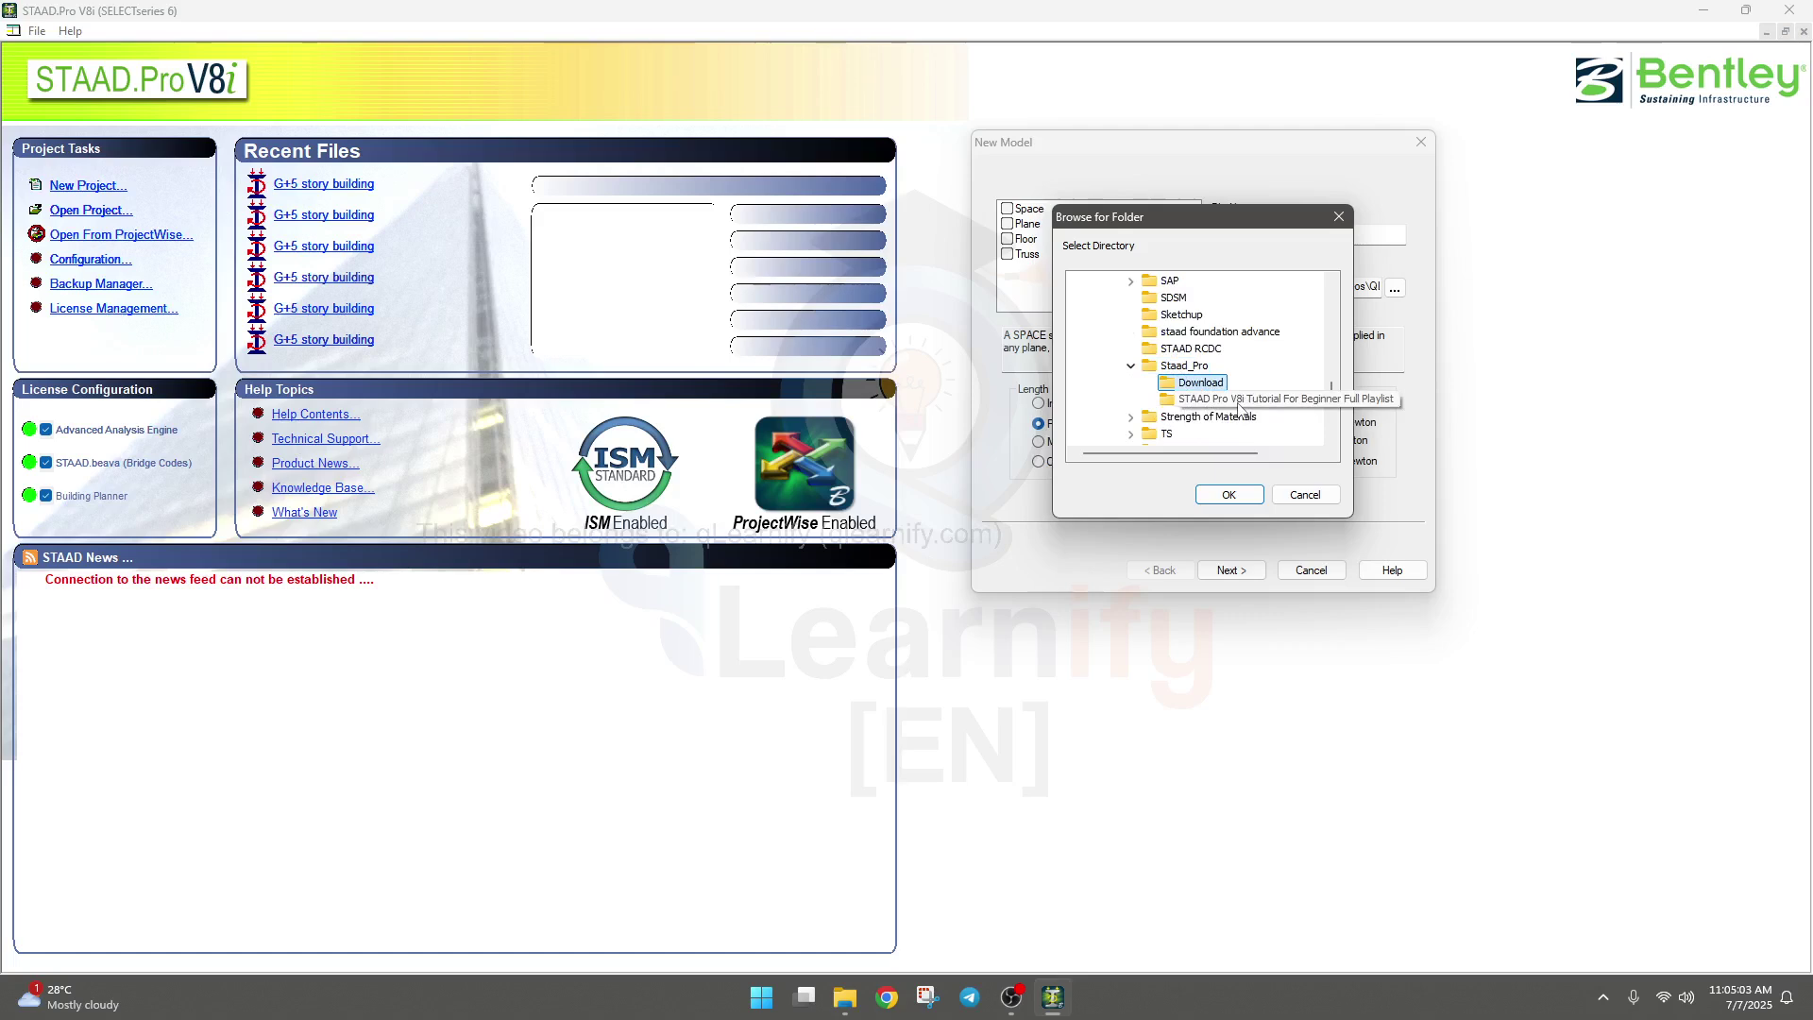
pyautogui.click(1188, 366)
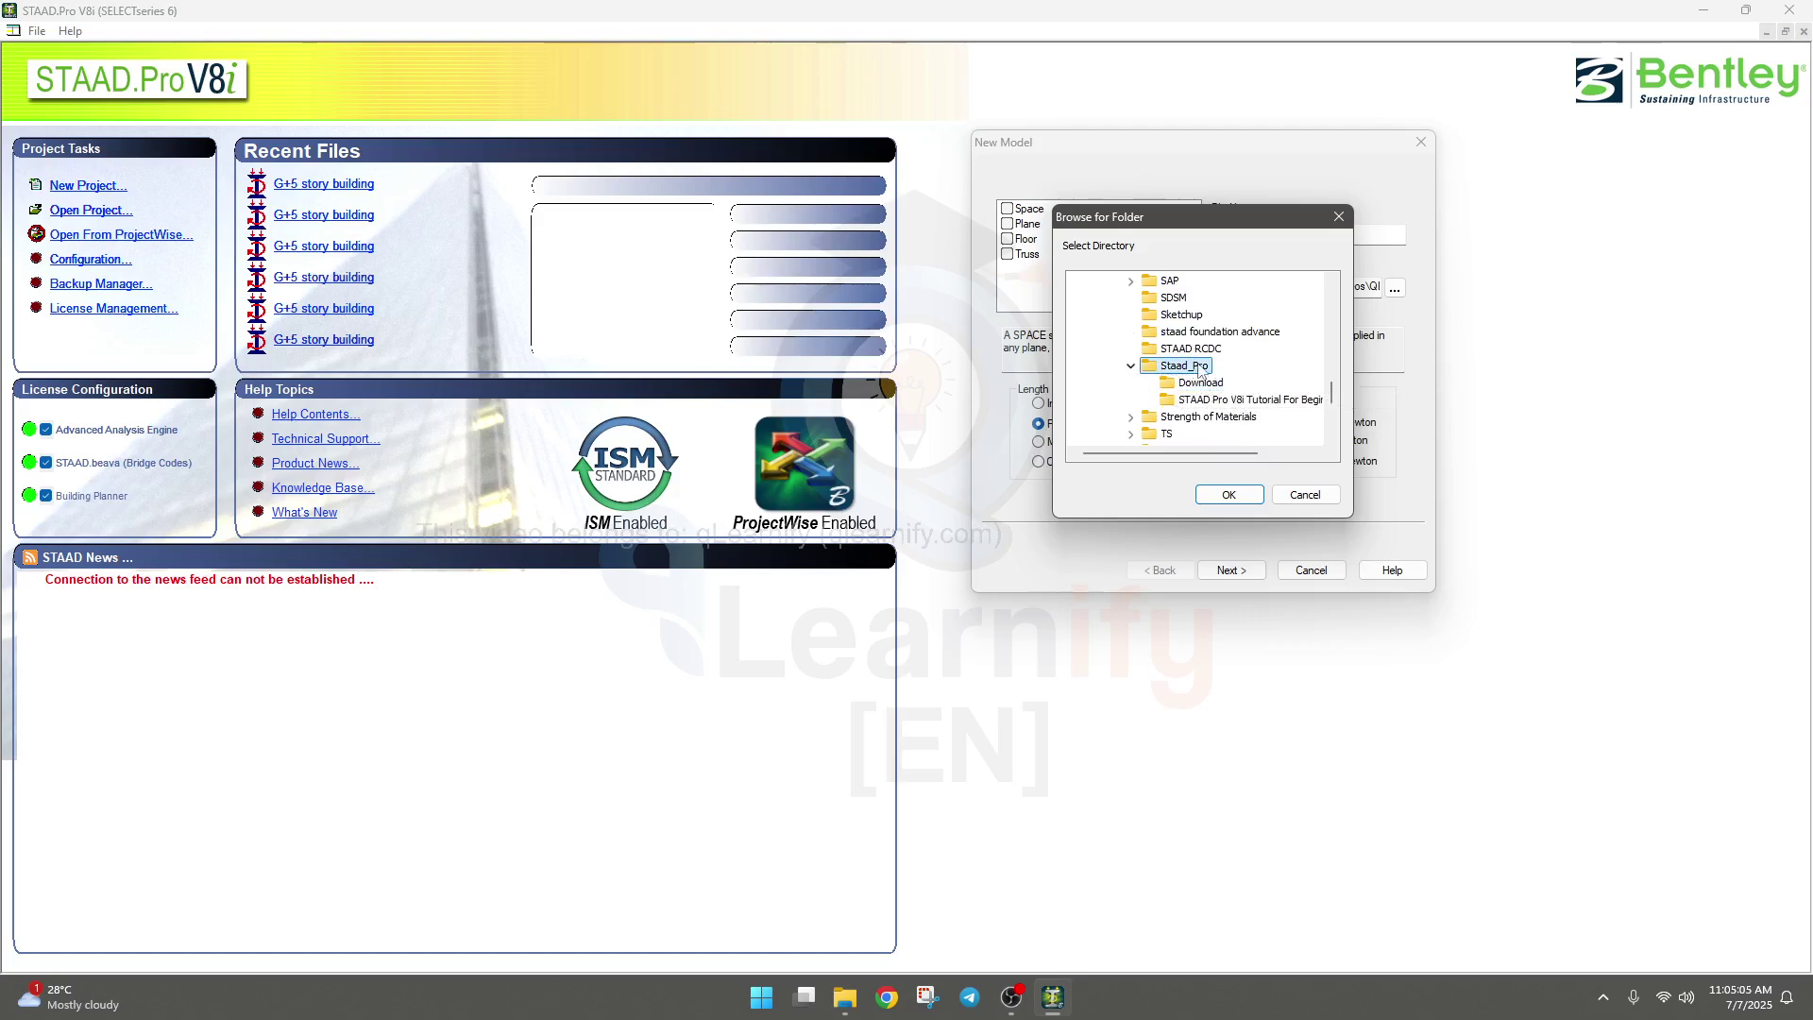
# Switch to File Explorer and open the Staad_Pro folder inside Youtube on the qLearnify-en (F:) drive.
pyautogui.click(844, 997)
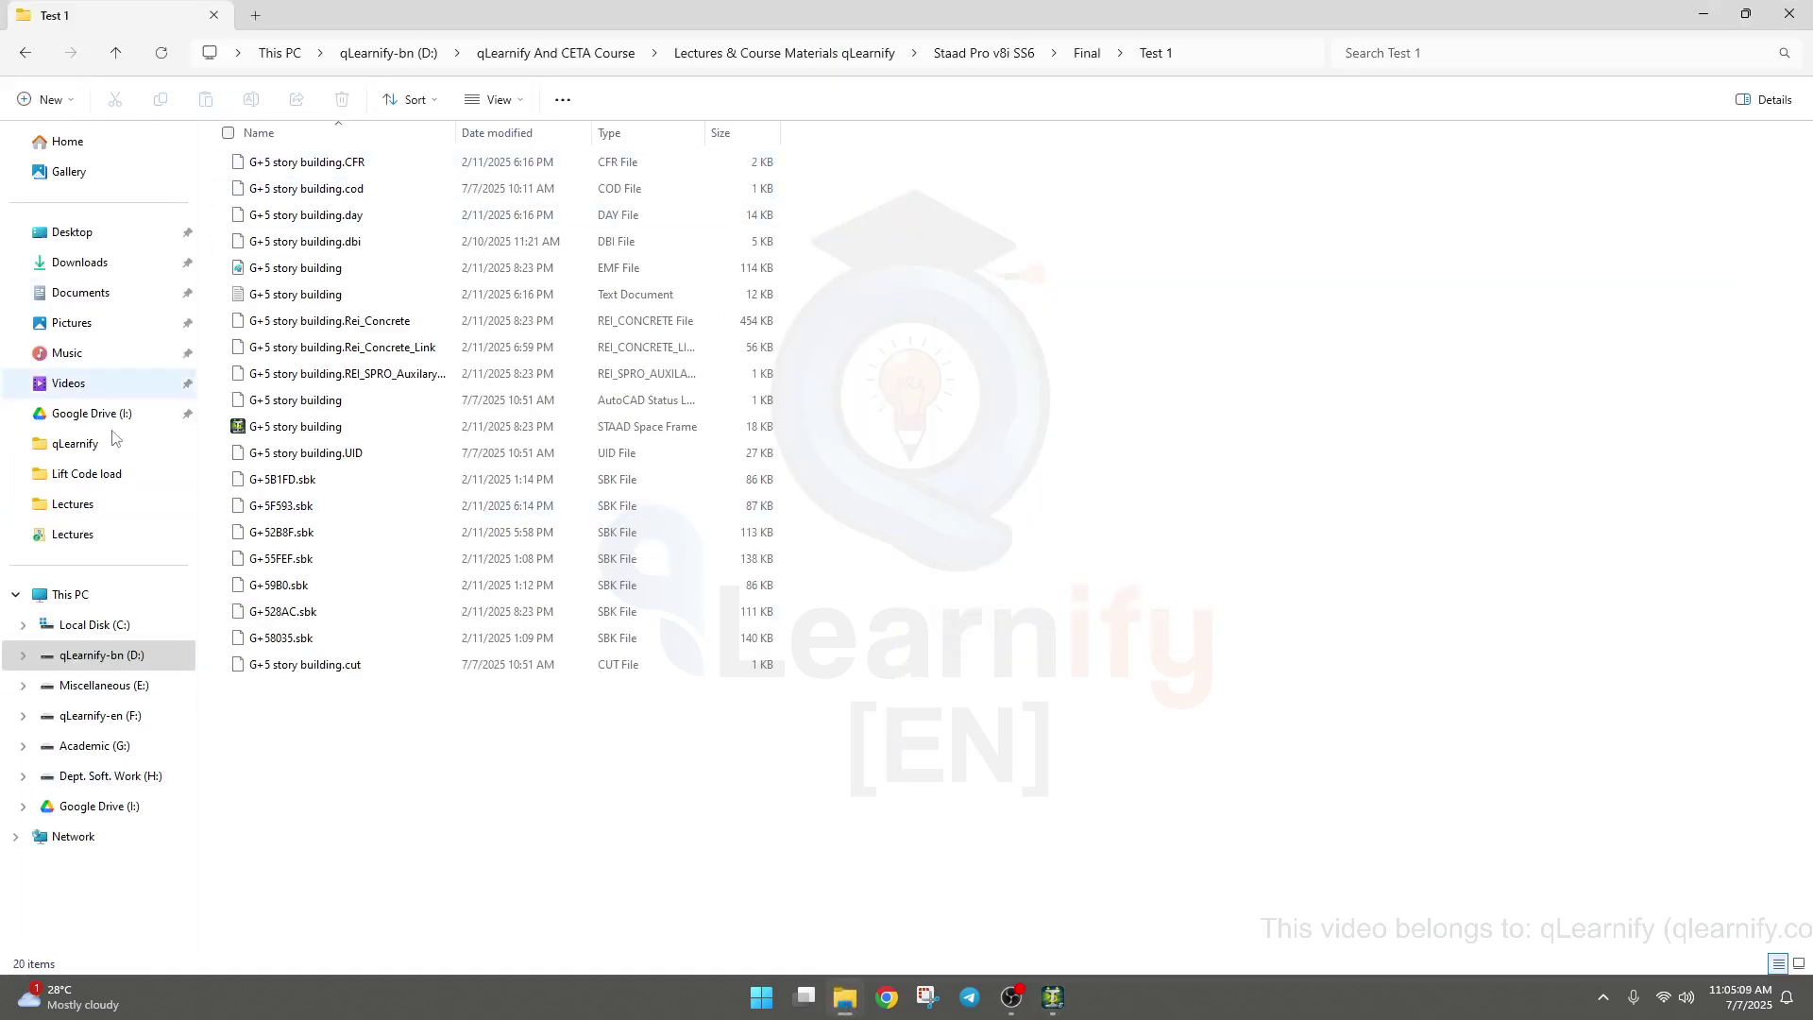
pyautogui.click(99, 715)
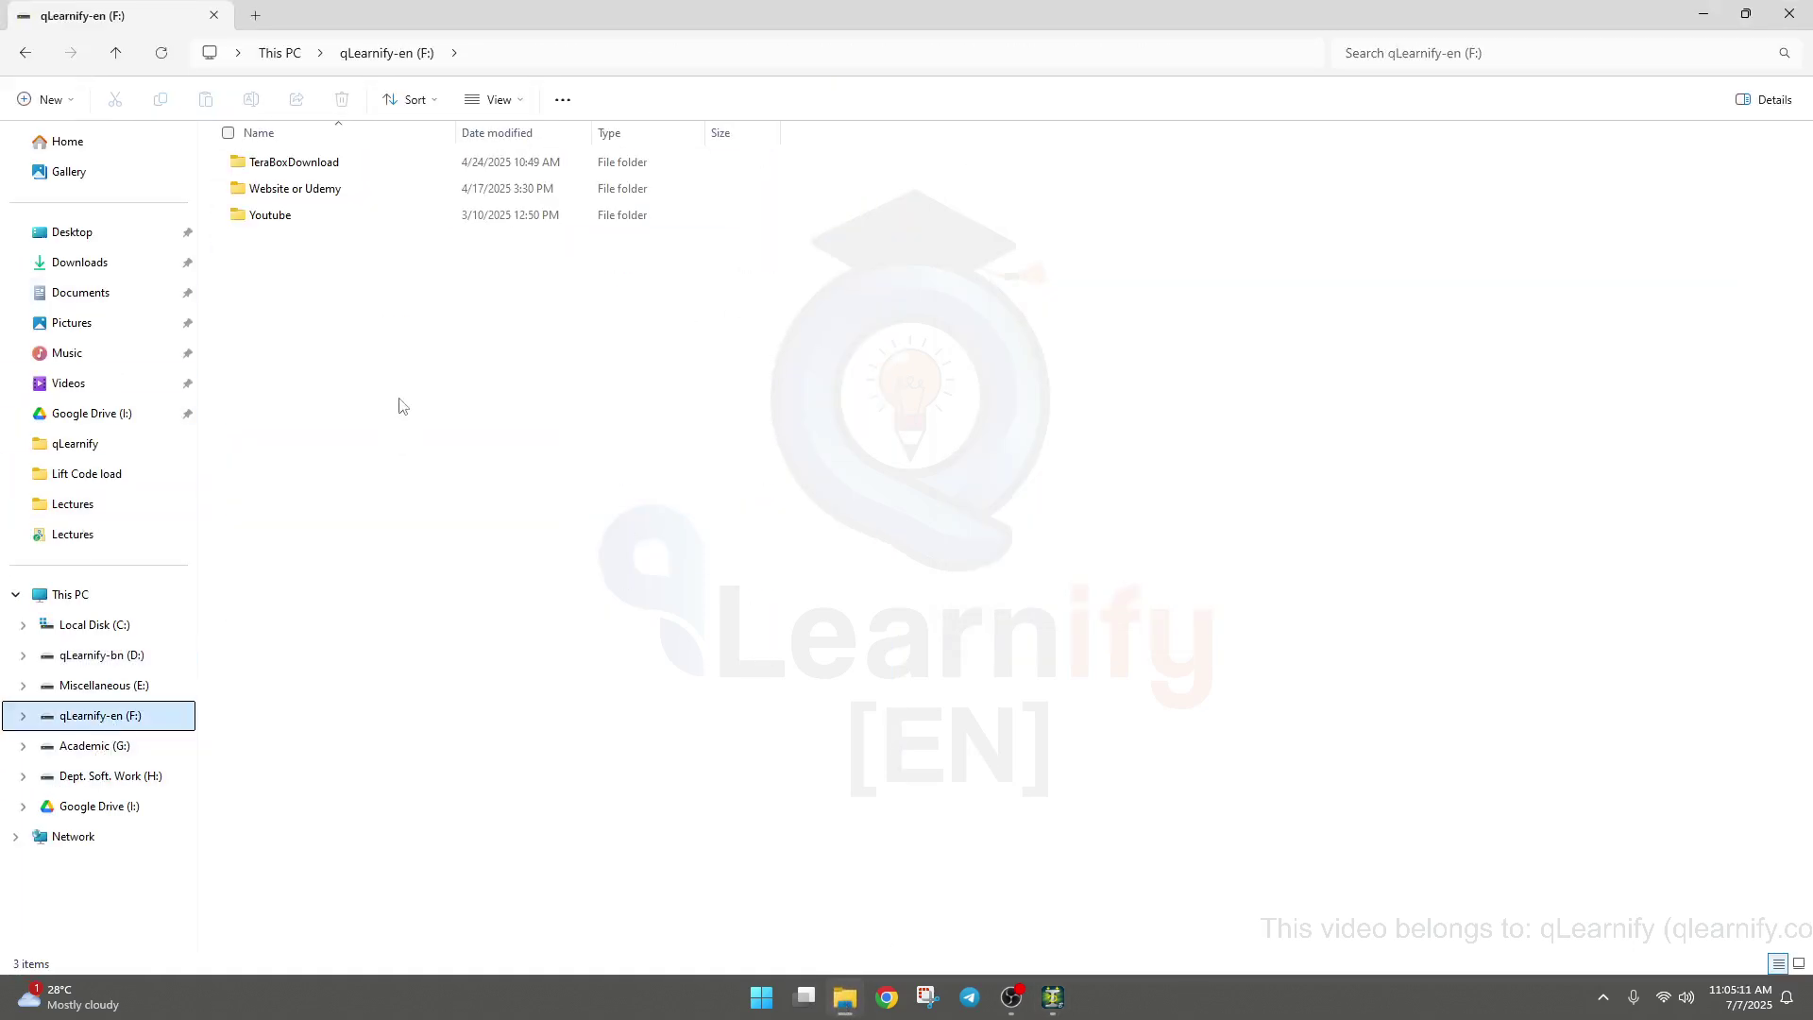
pyautogui.doubleClick(312, 216)
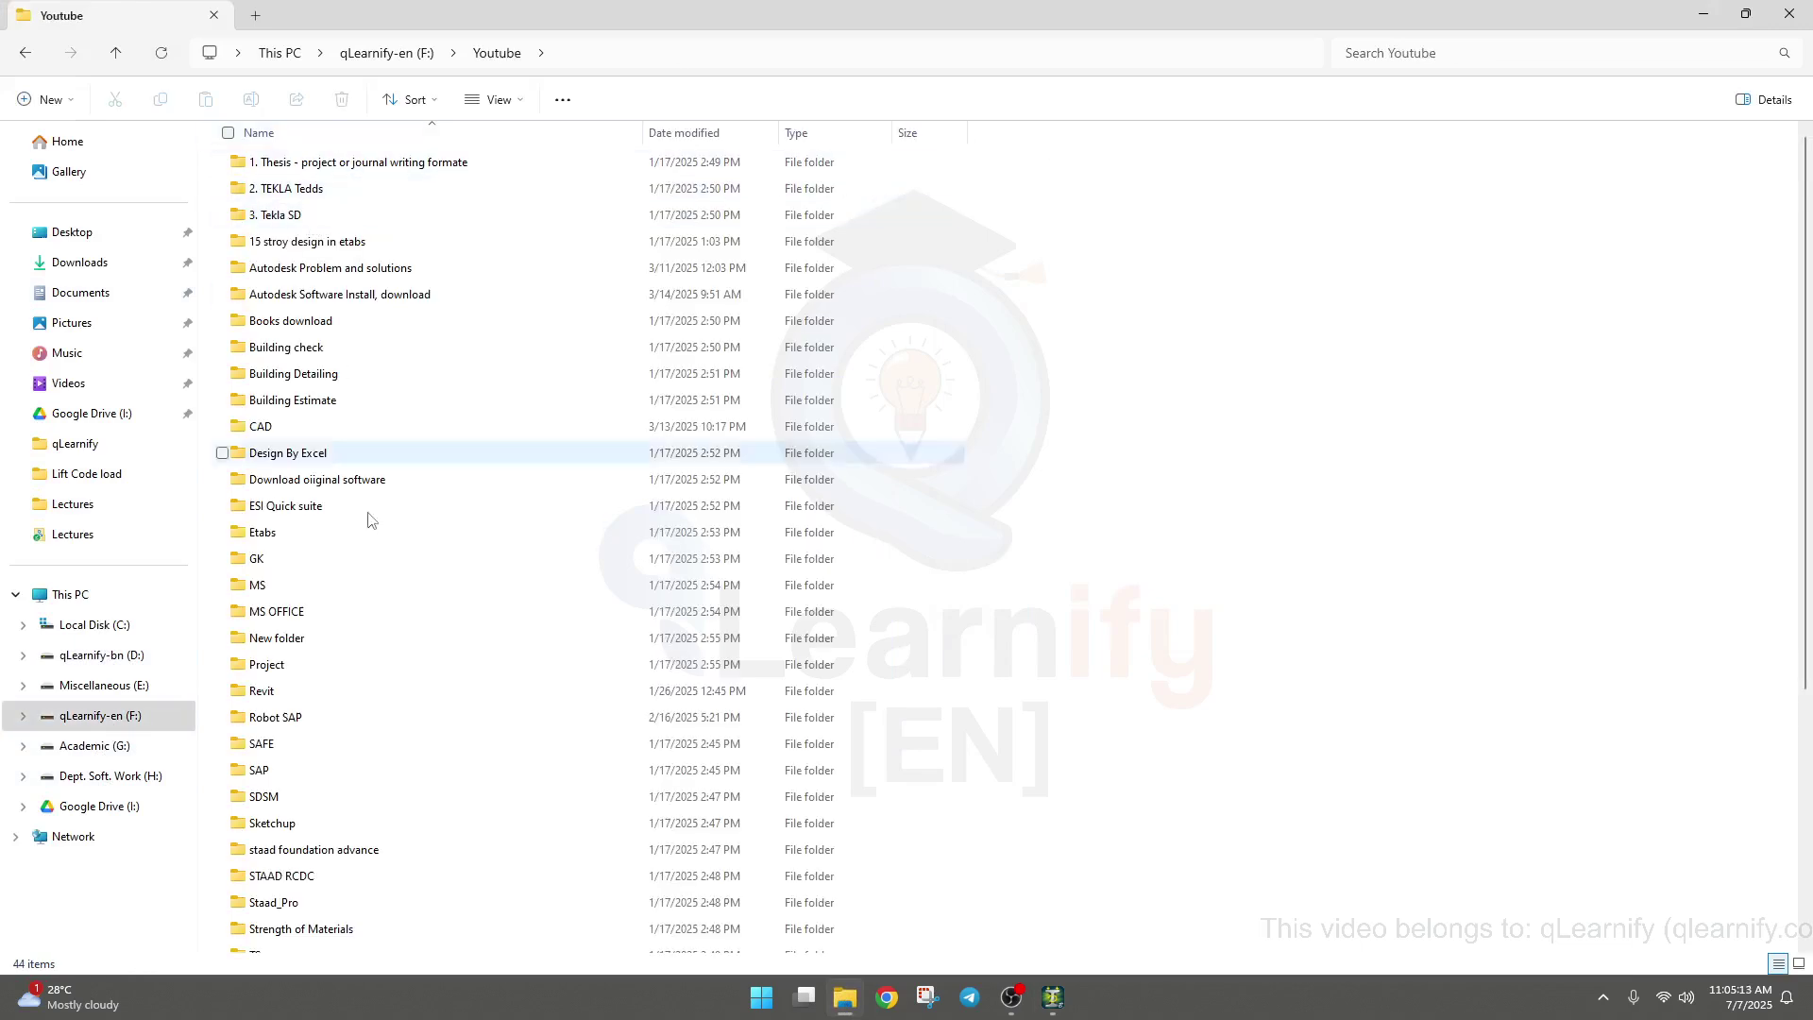
pyautogui.scroll(-2, 387, 663)
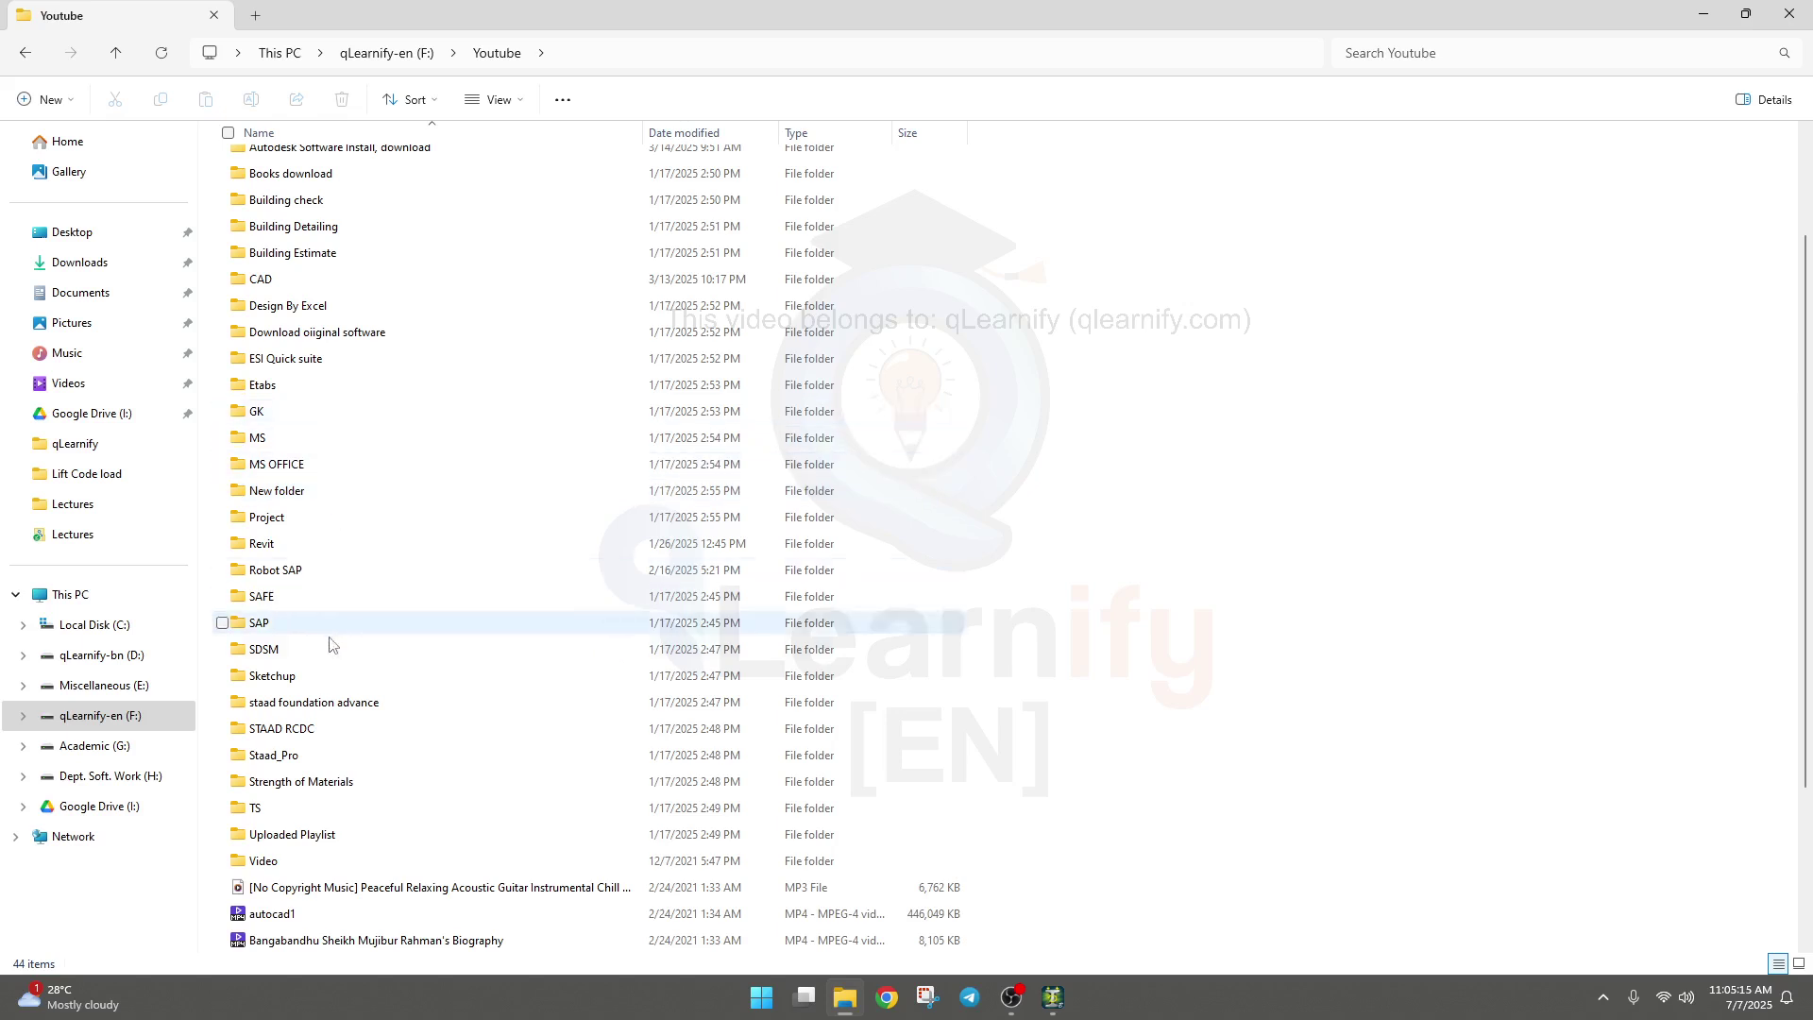
pyautogui.doubleClick(316, 751)
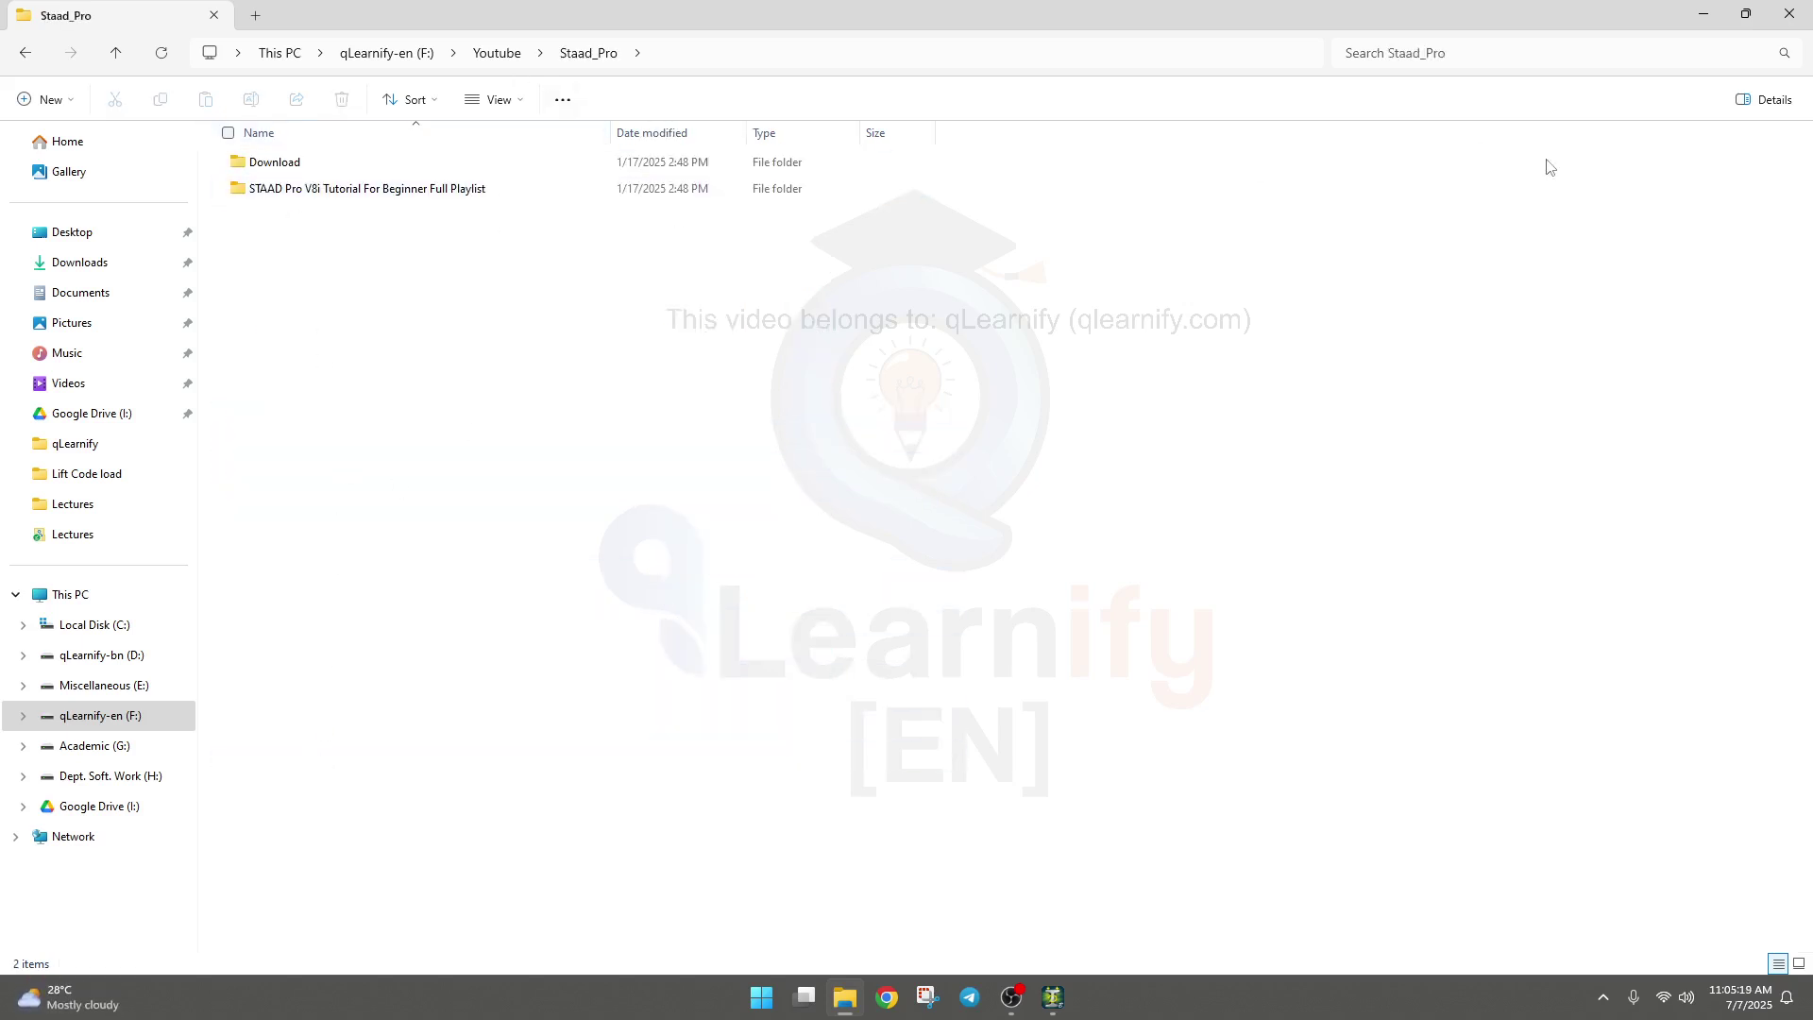
# Create a folder named Staad Pro en inside Staad_Pro and open it.
pyautogui.rightClick(501, 311)
pyautogui.moveTo(614, 433)
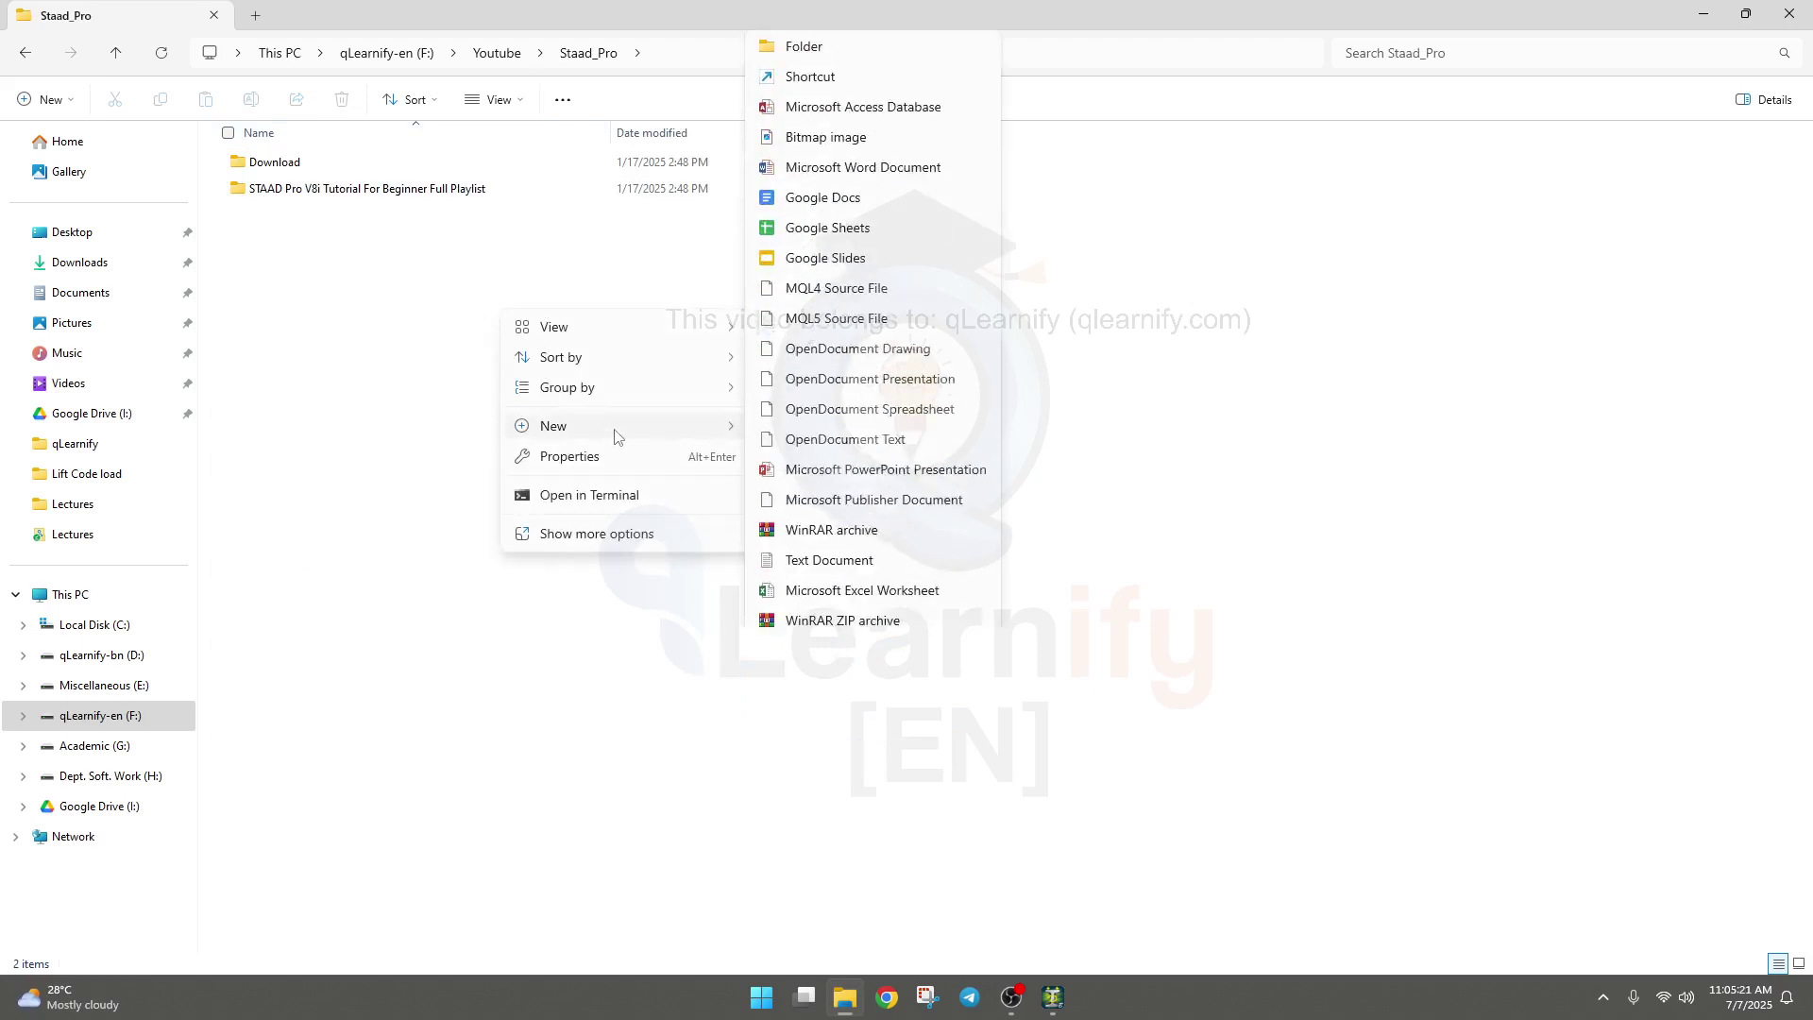
pyautogui.click(839, 17)
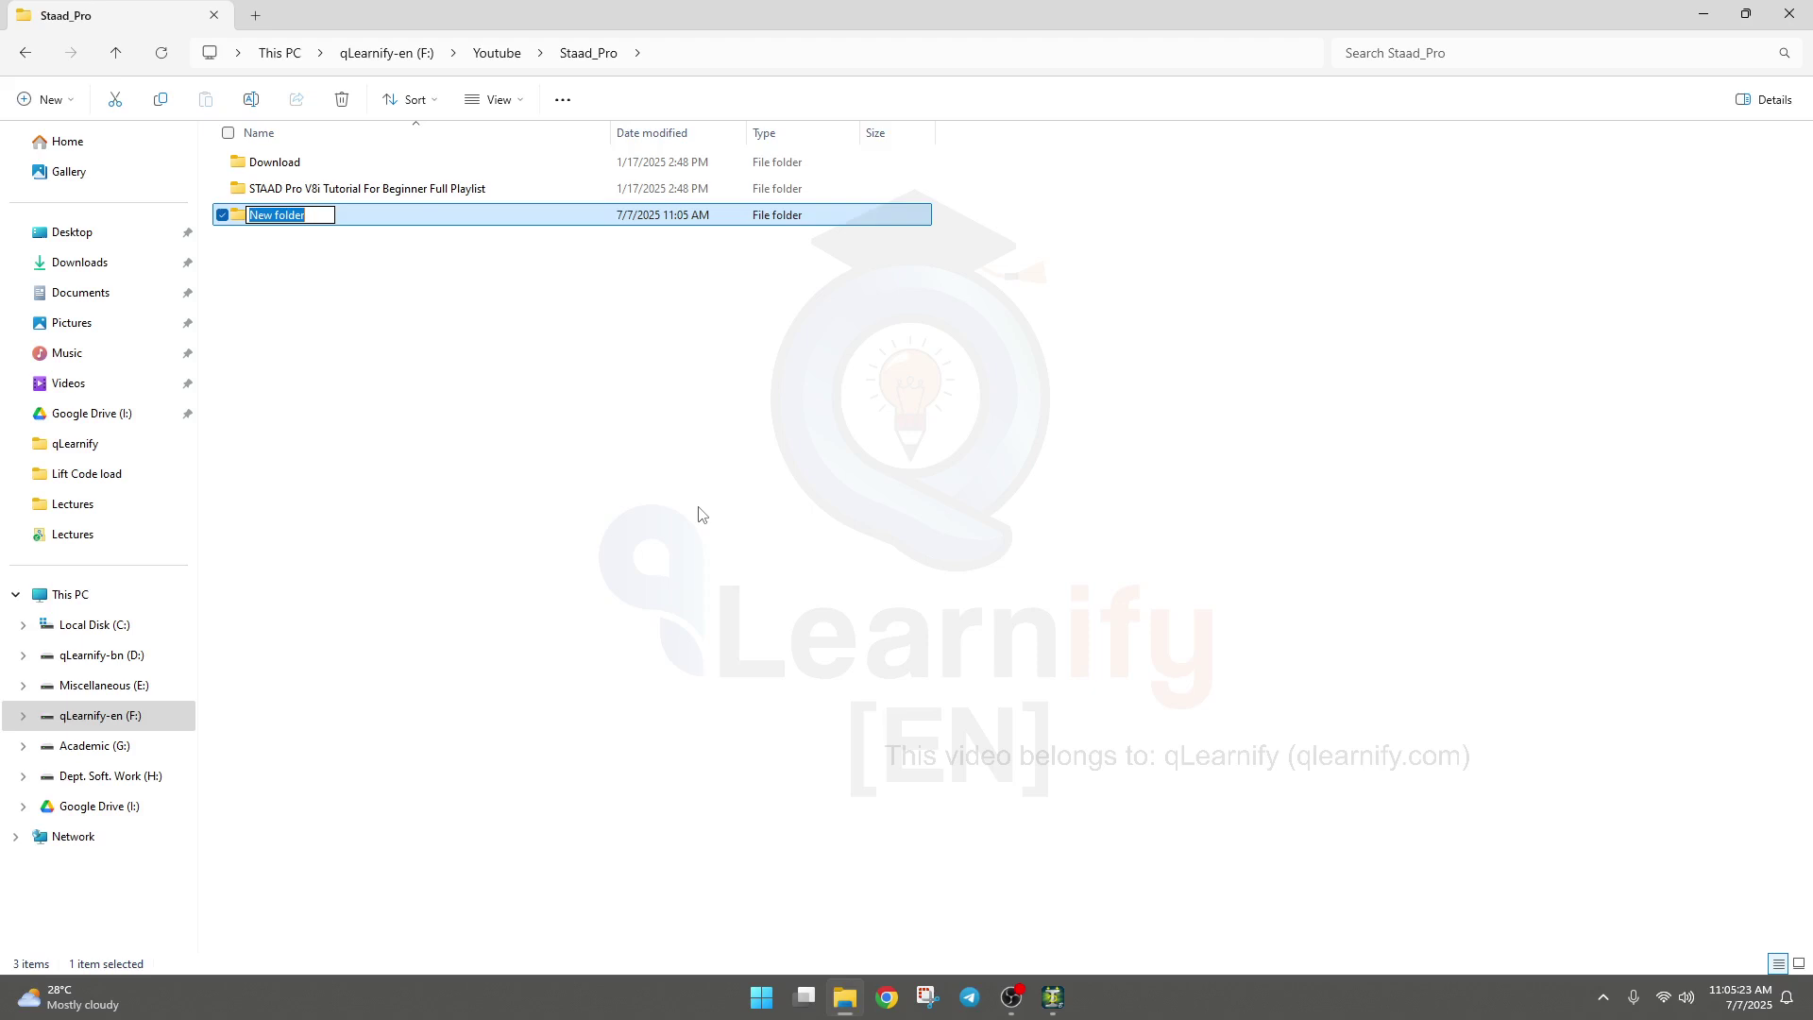
pyautogui.write('Staad Pro ')
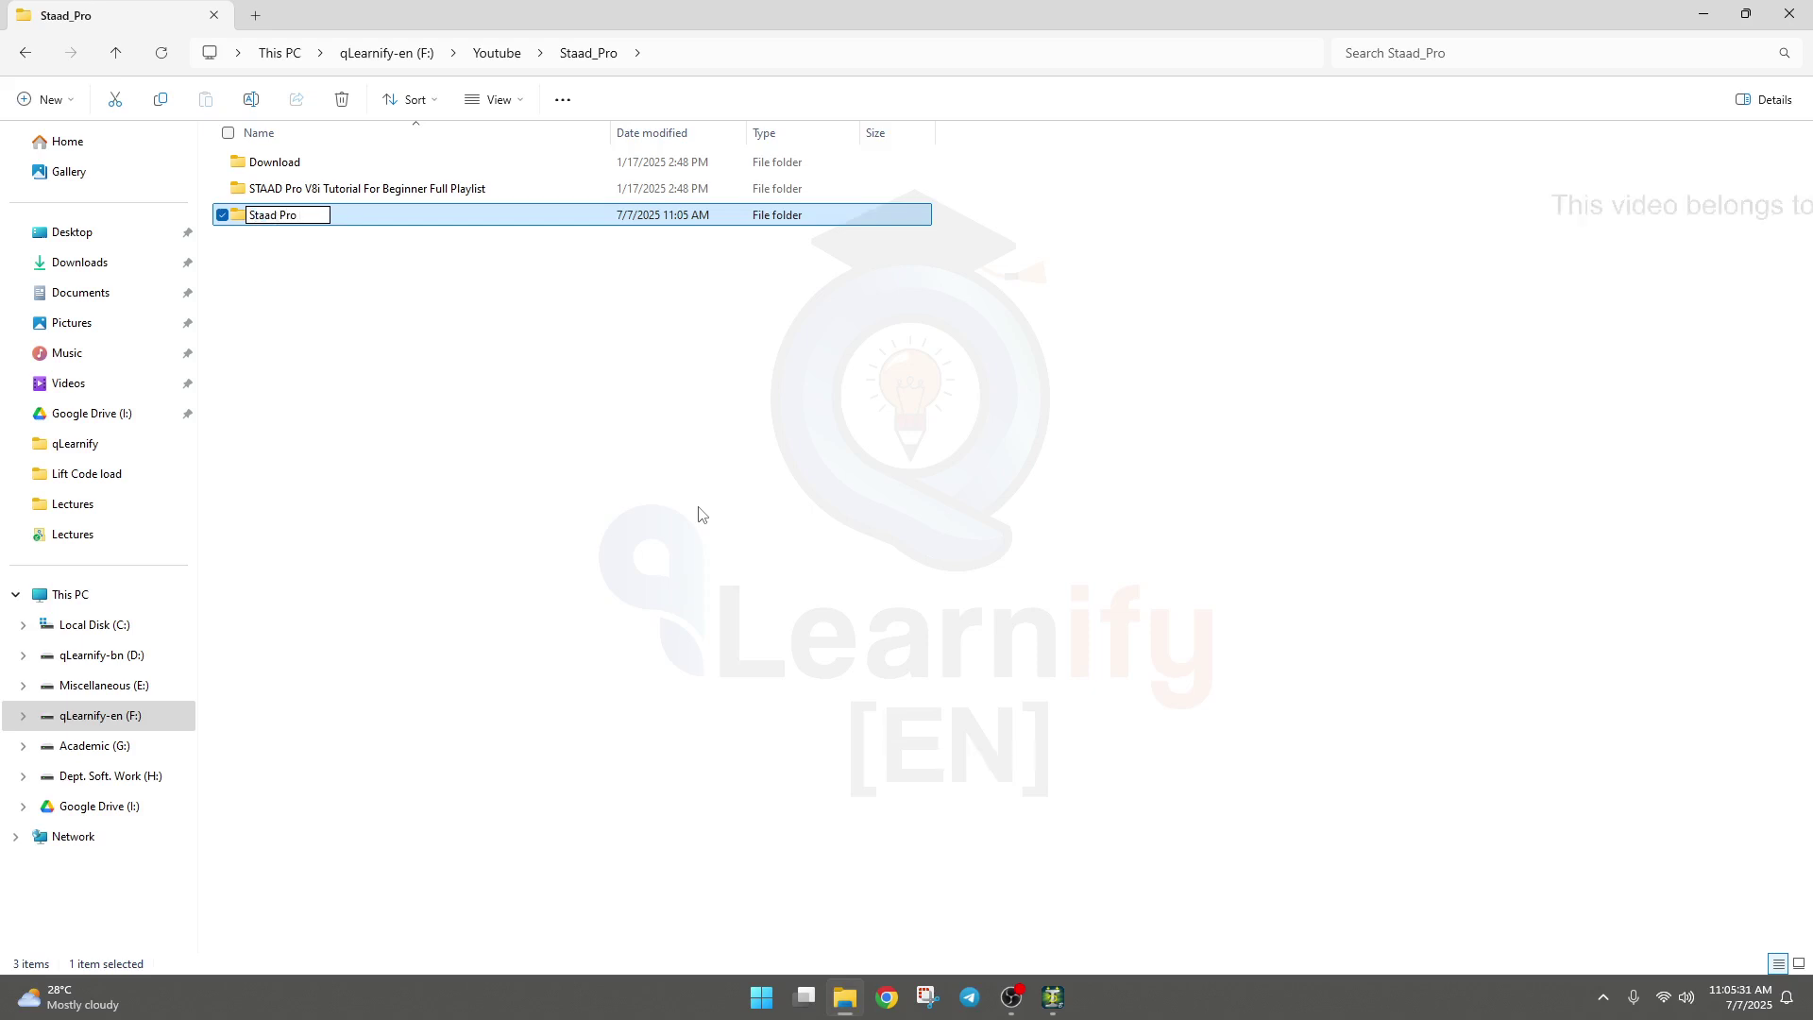
pyautogui.write('en')
pyautogui.press('Return')
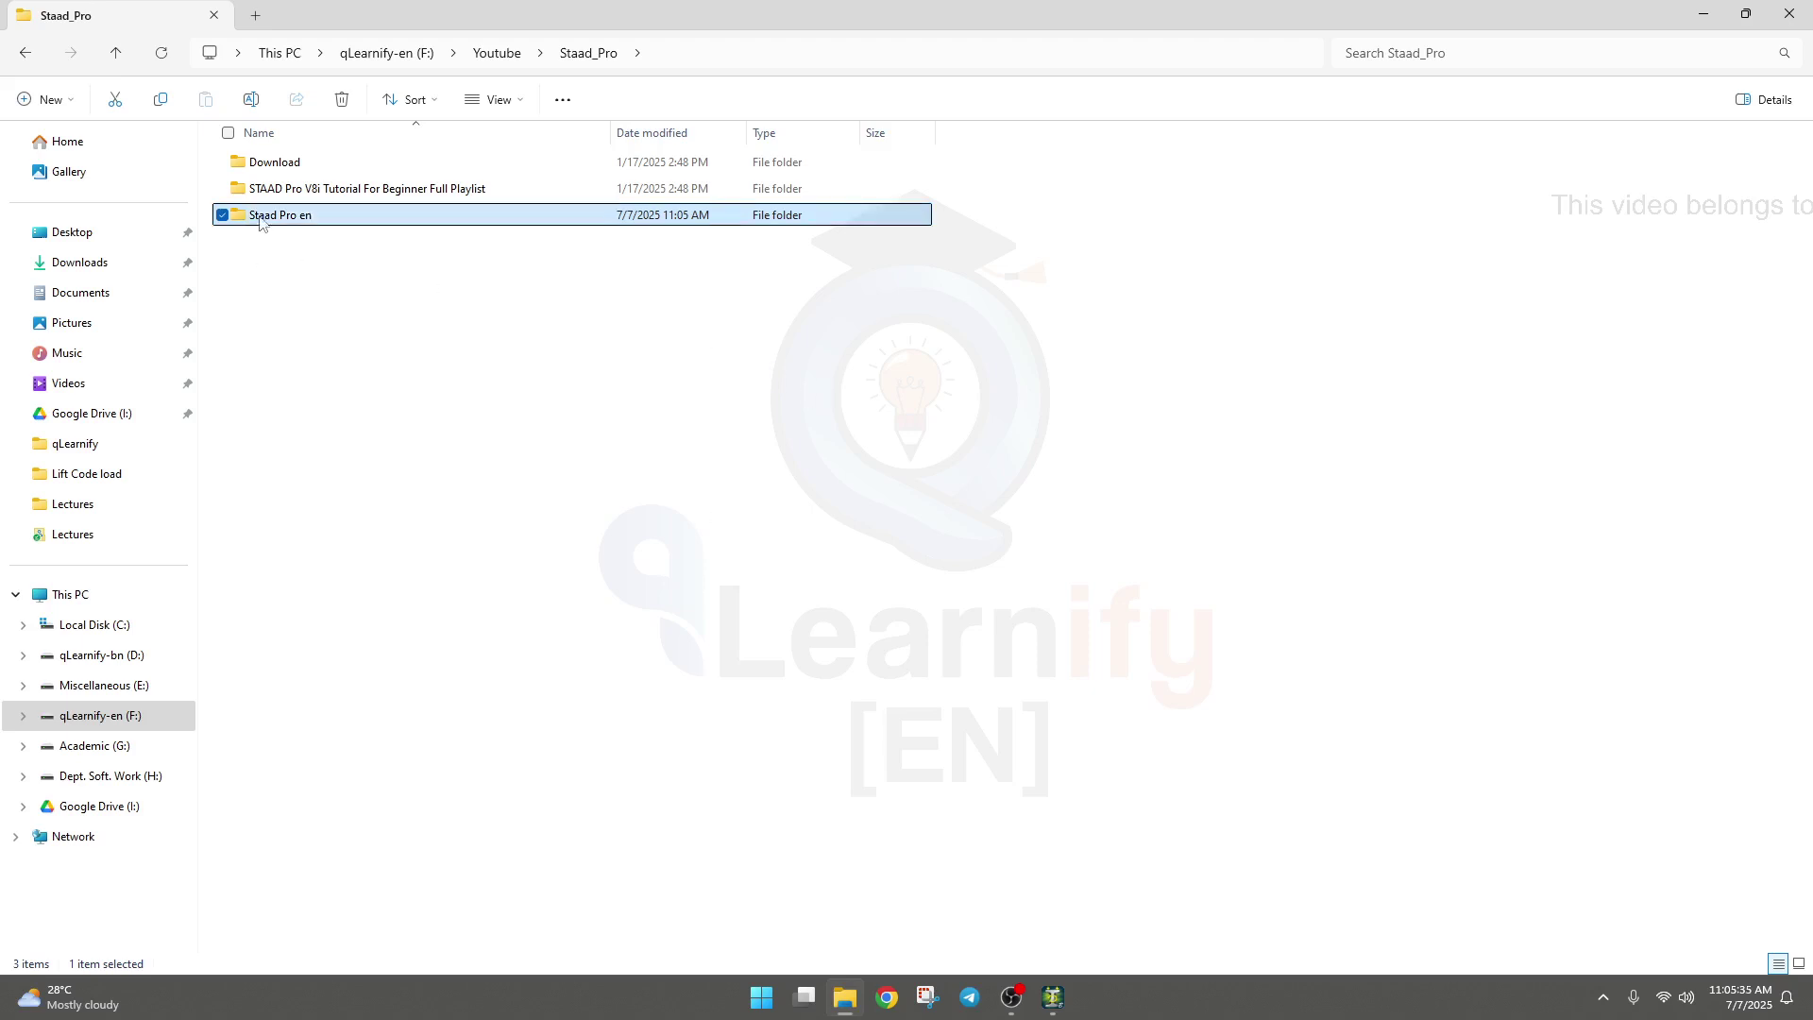
pyautogui.doubleClick(300, 217)
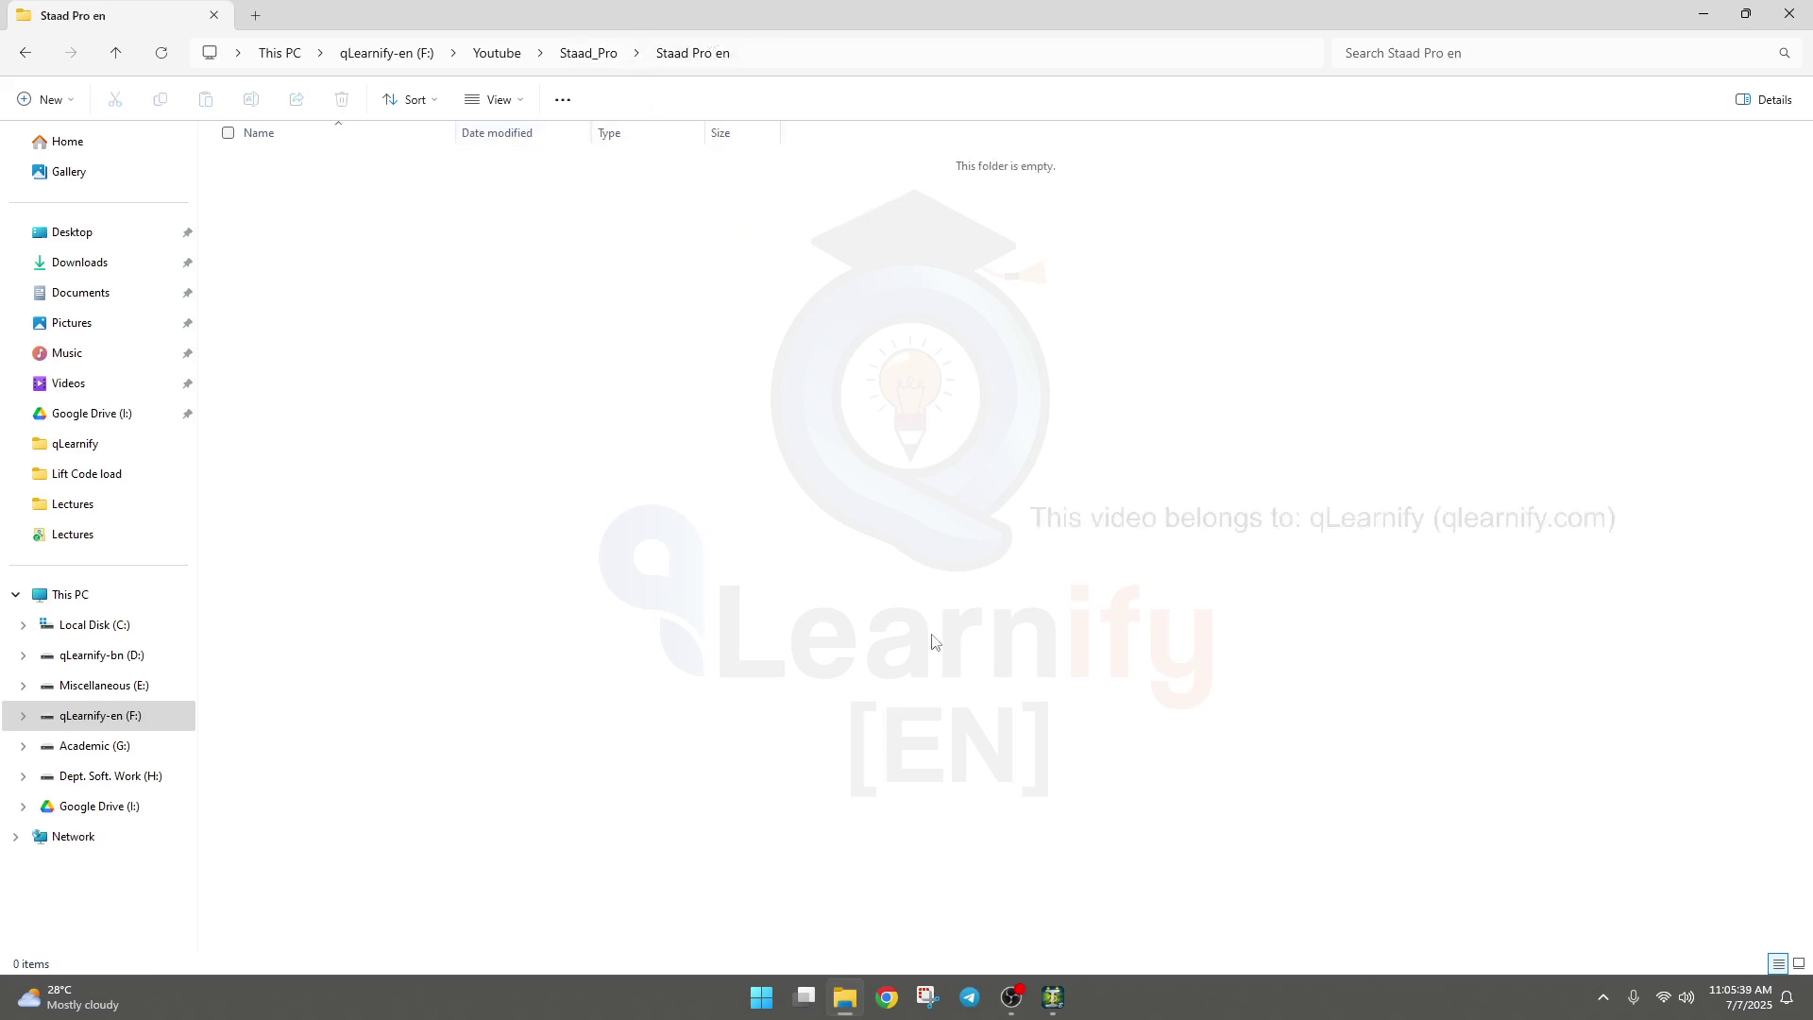
# Switch back to STAAD.Pro, check the Staad_Pro subfolders for the new folder, and cancel the directory selection.
pyautogui.click(1051, 1008)
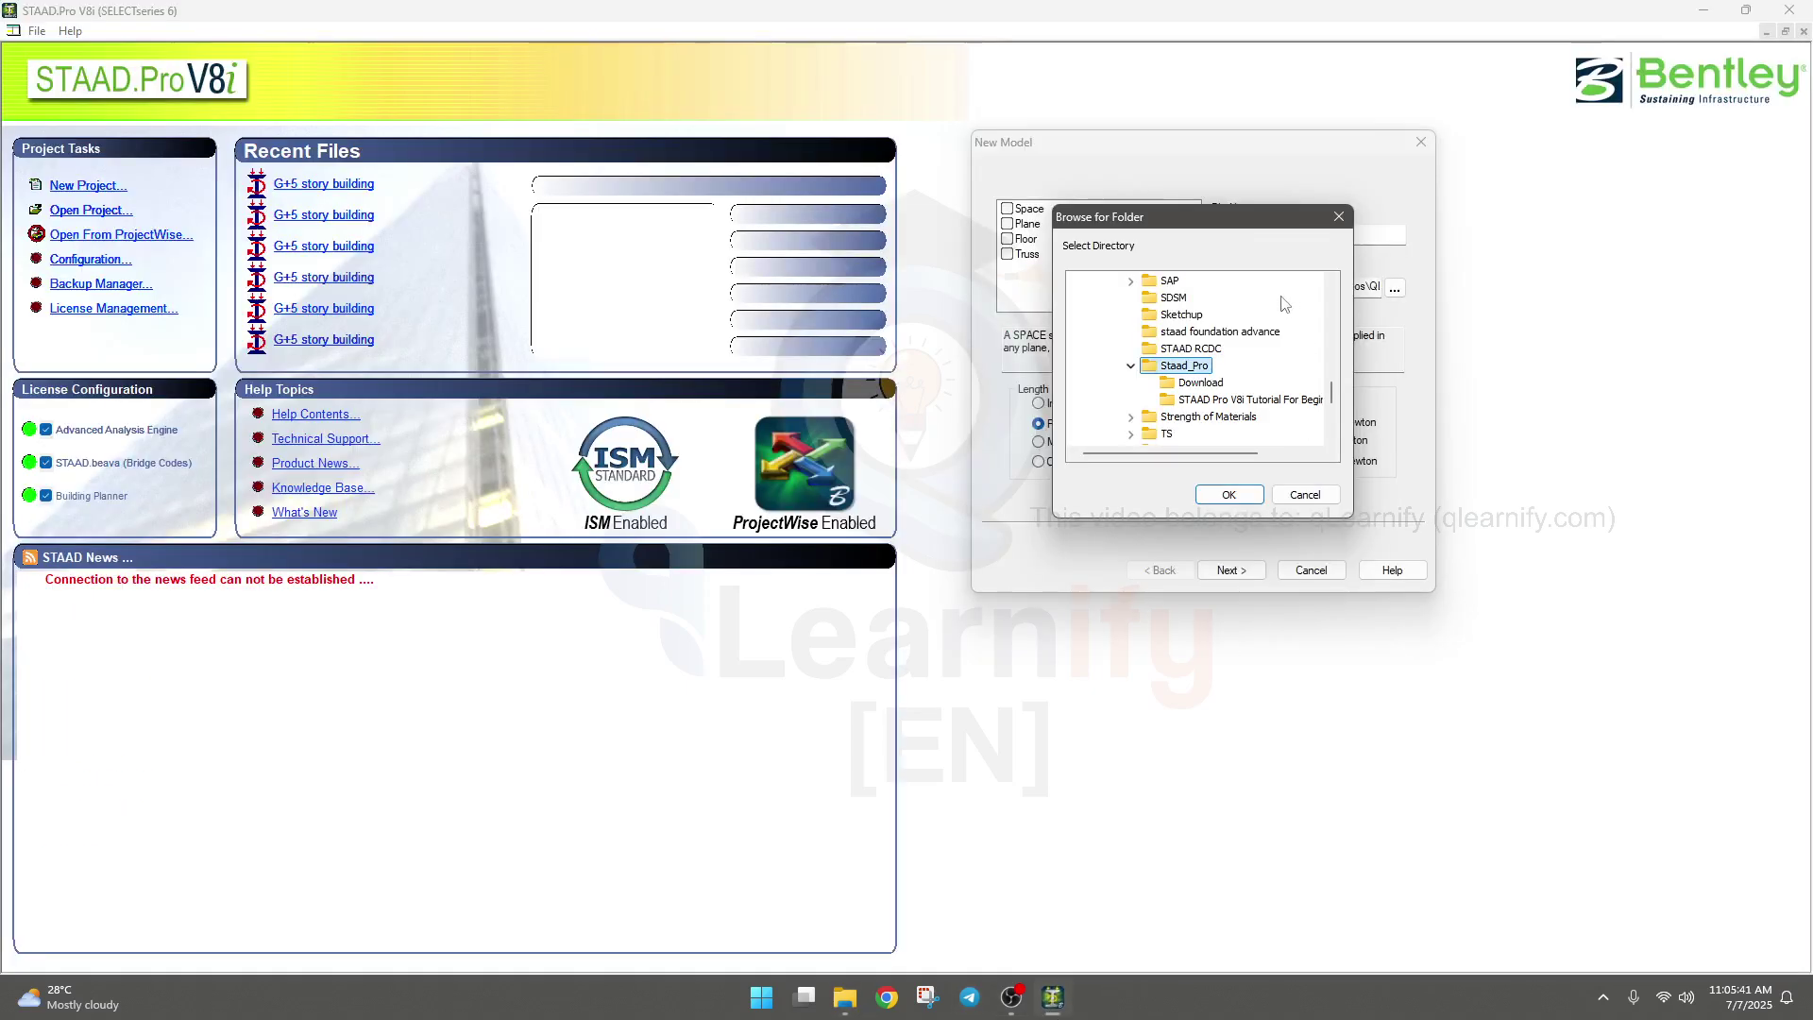
pyautogui.click(1179, 350)
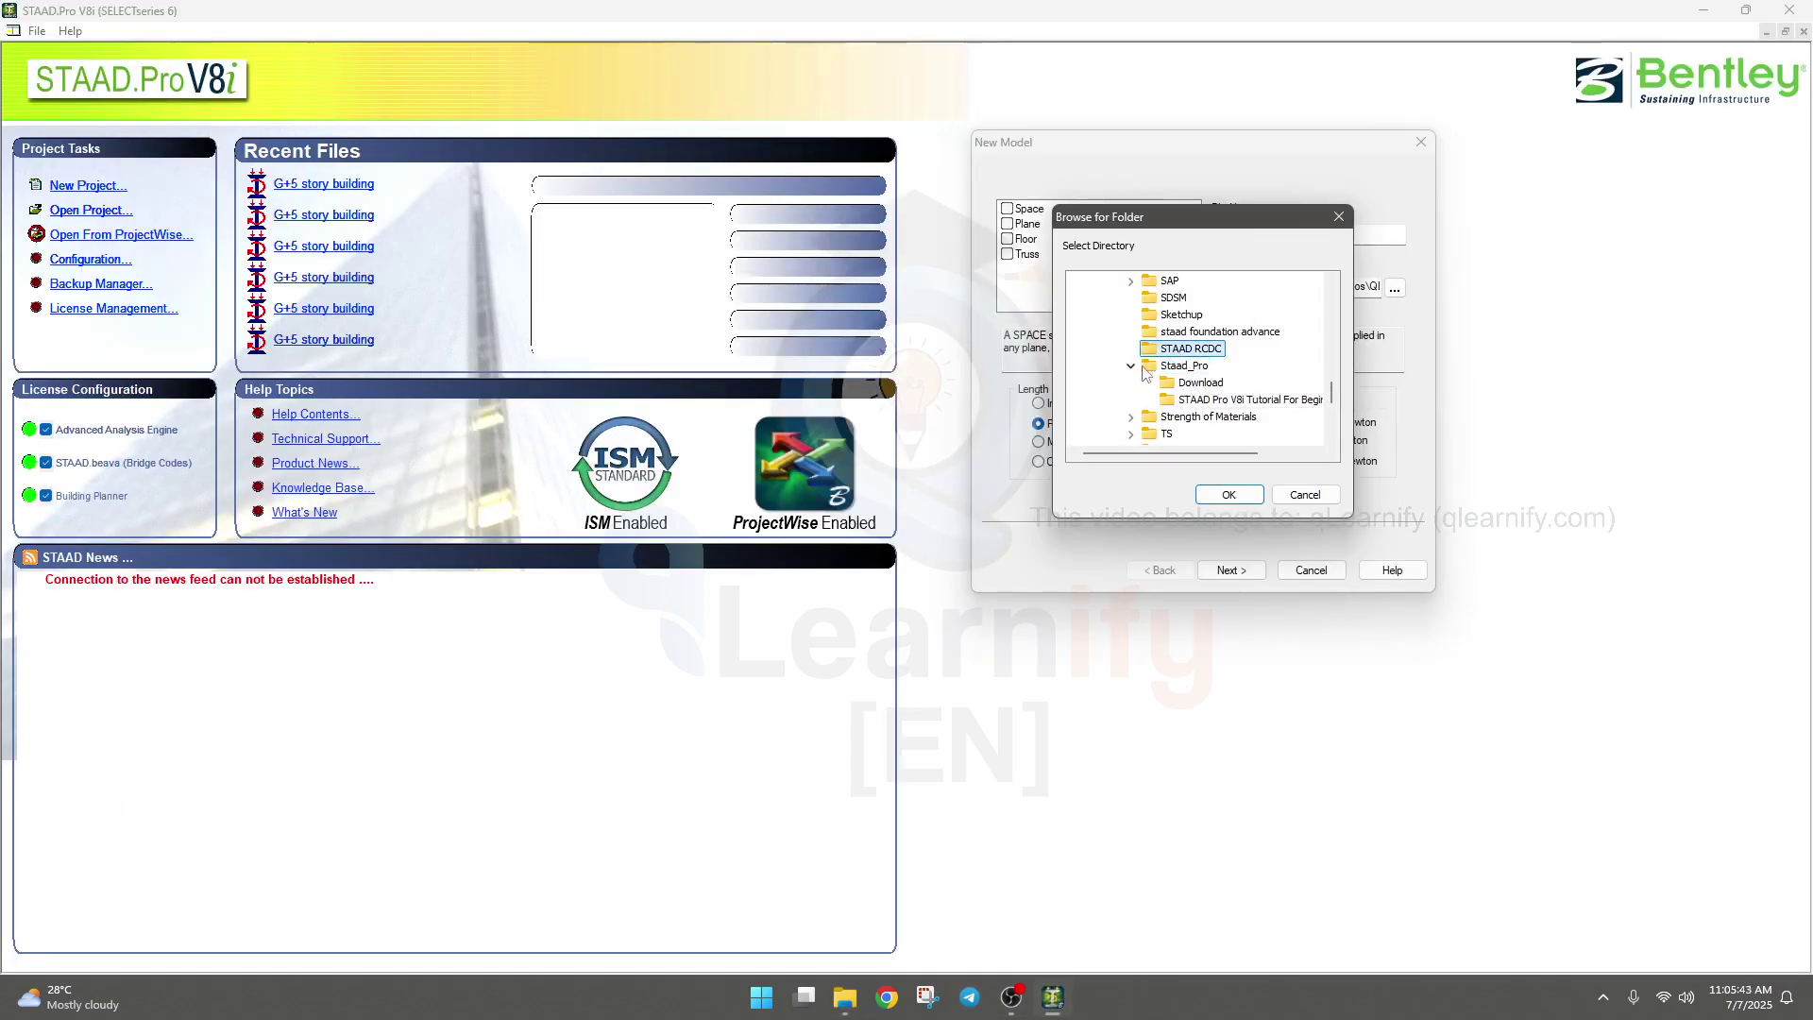
pyautogui.click(1196, 384)
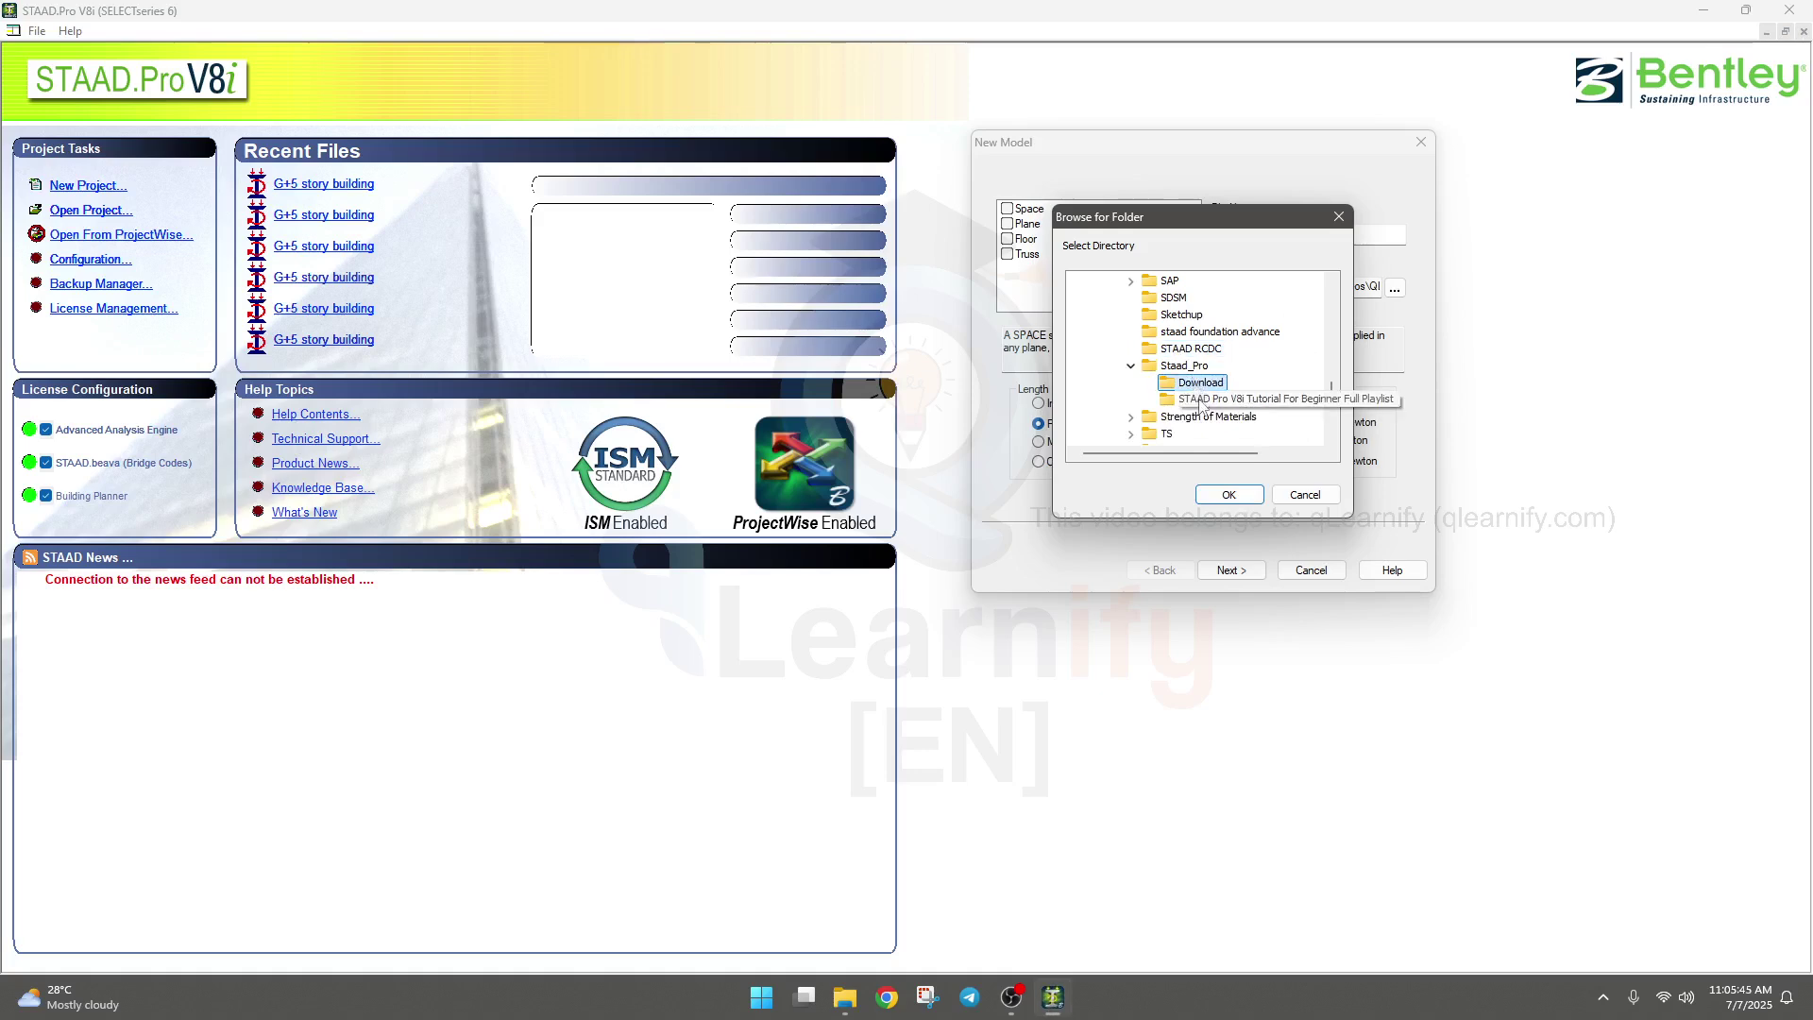
pyautogui.click(1303, 493)
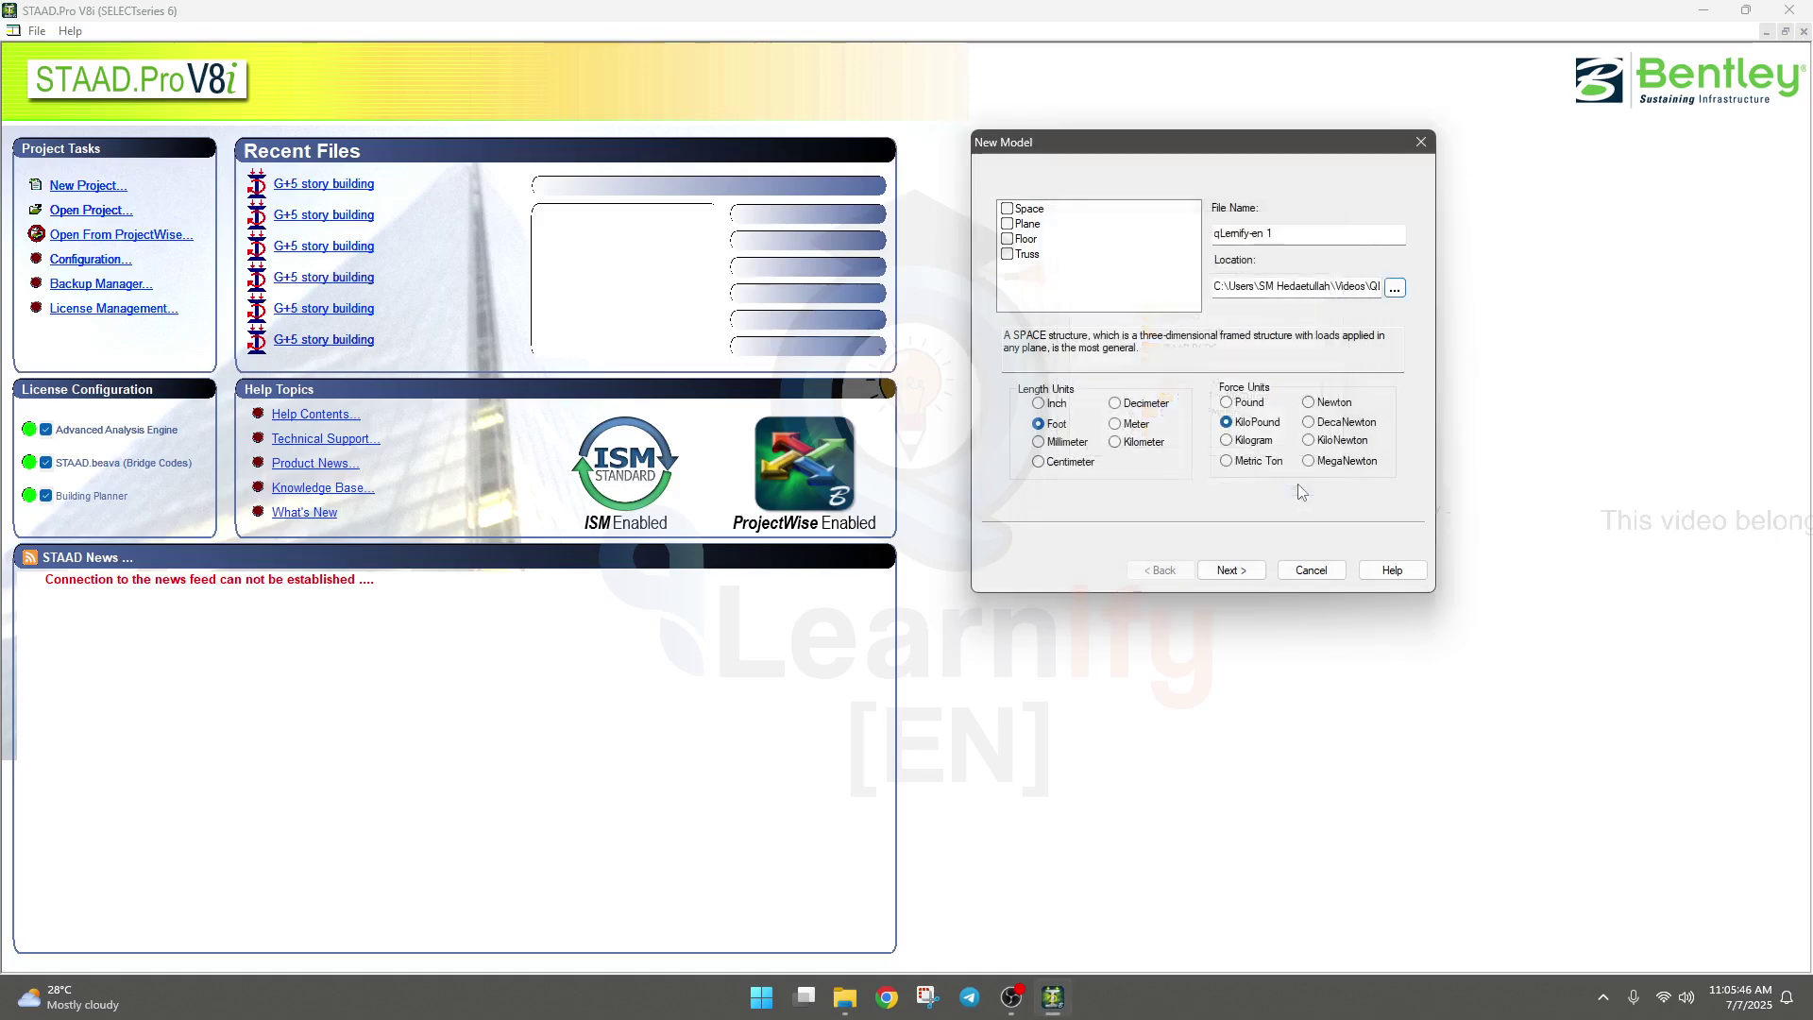
# Set the new model's save location to Youtube\Staad_Pro\Staad Pro en on the qLearnify-en (F:) drive.
pyautogui.click(1395, 288)
pyautogui.scroll(10, 1190, 412)
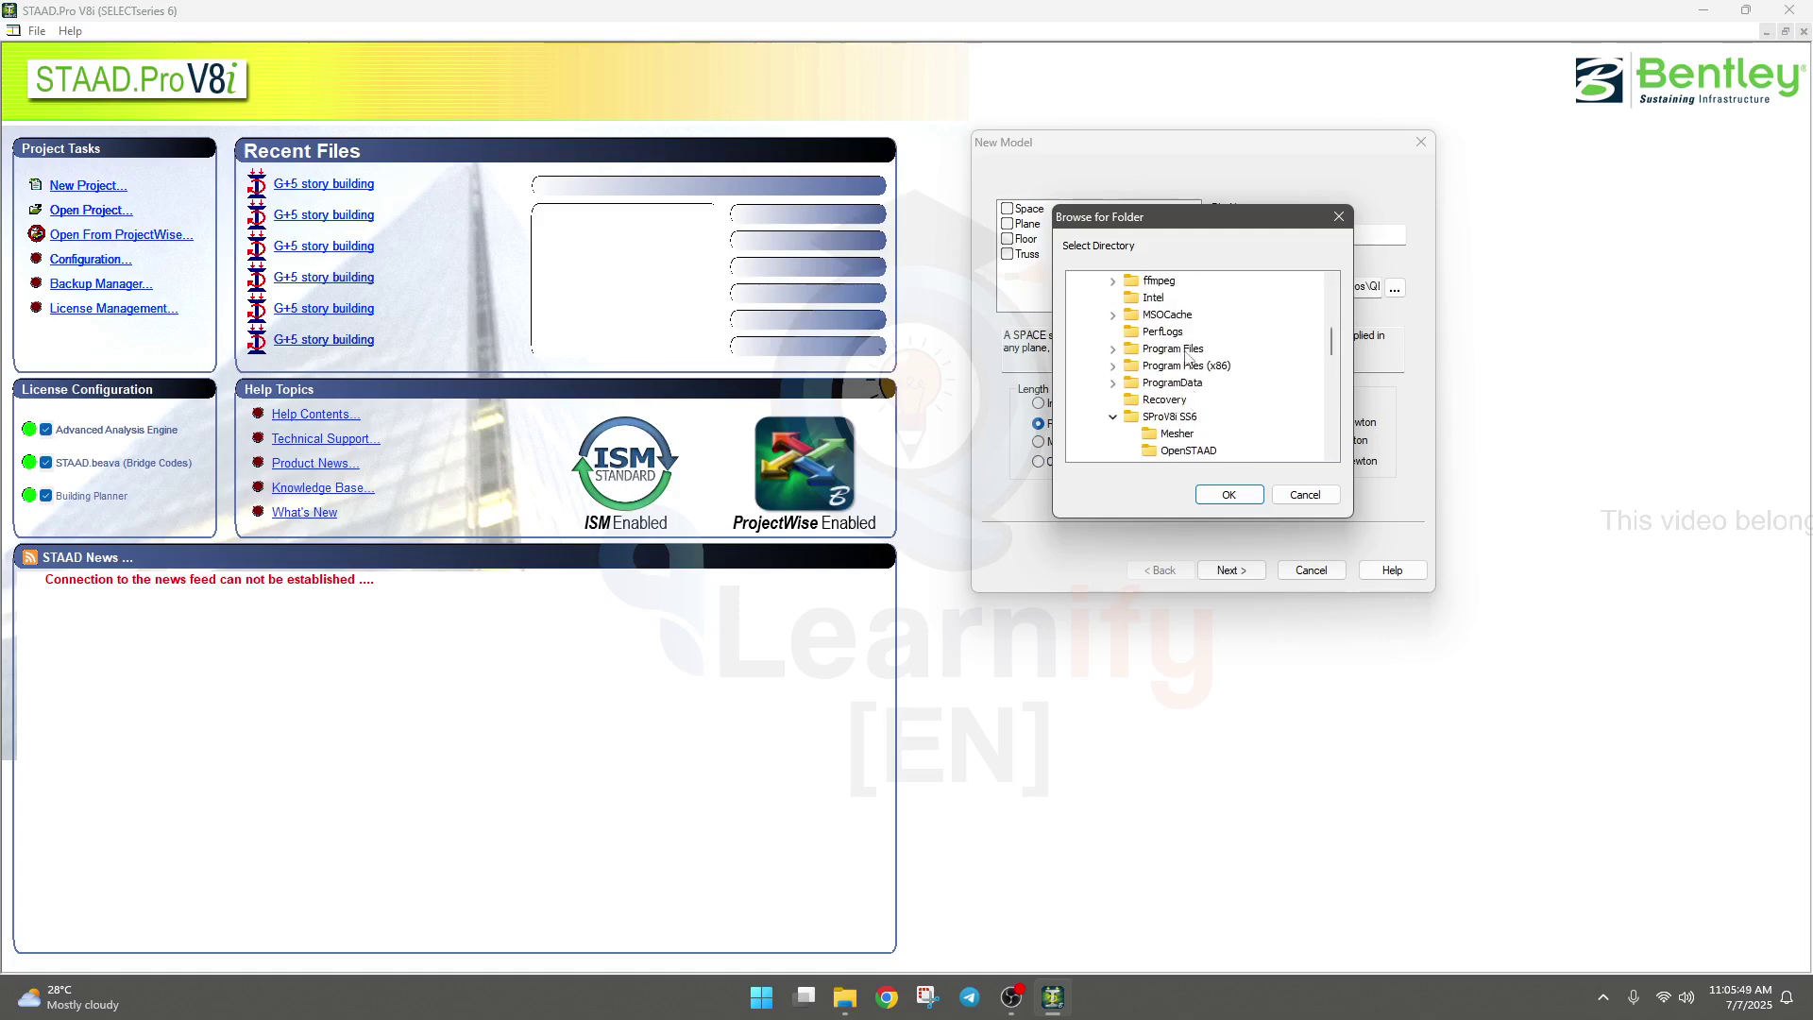
pyautogui.click(1097, 400)
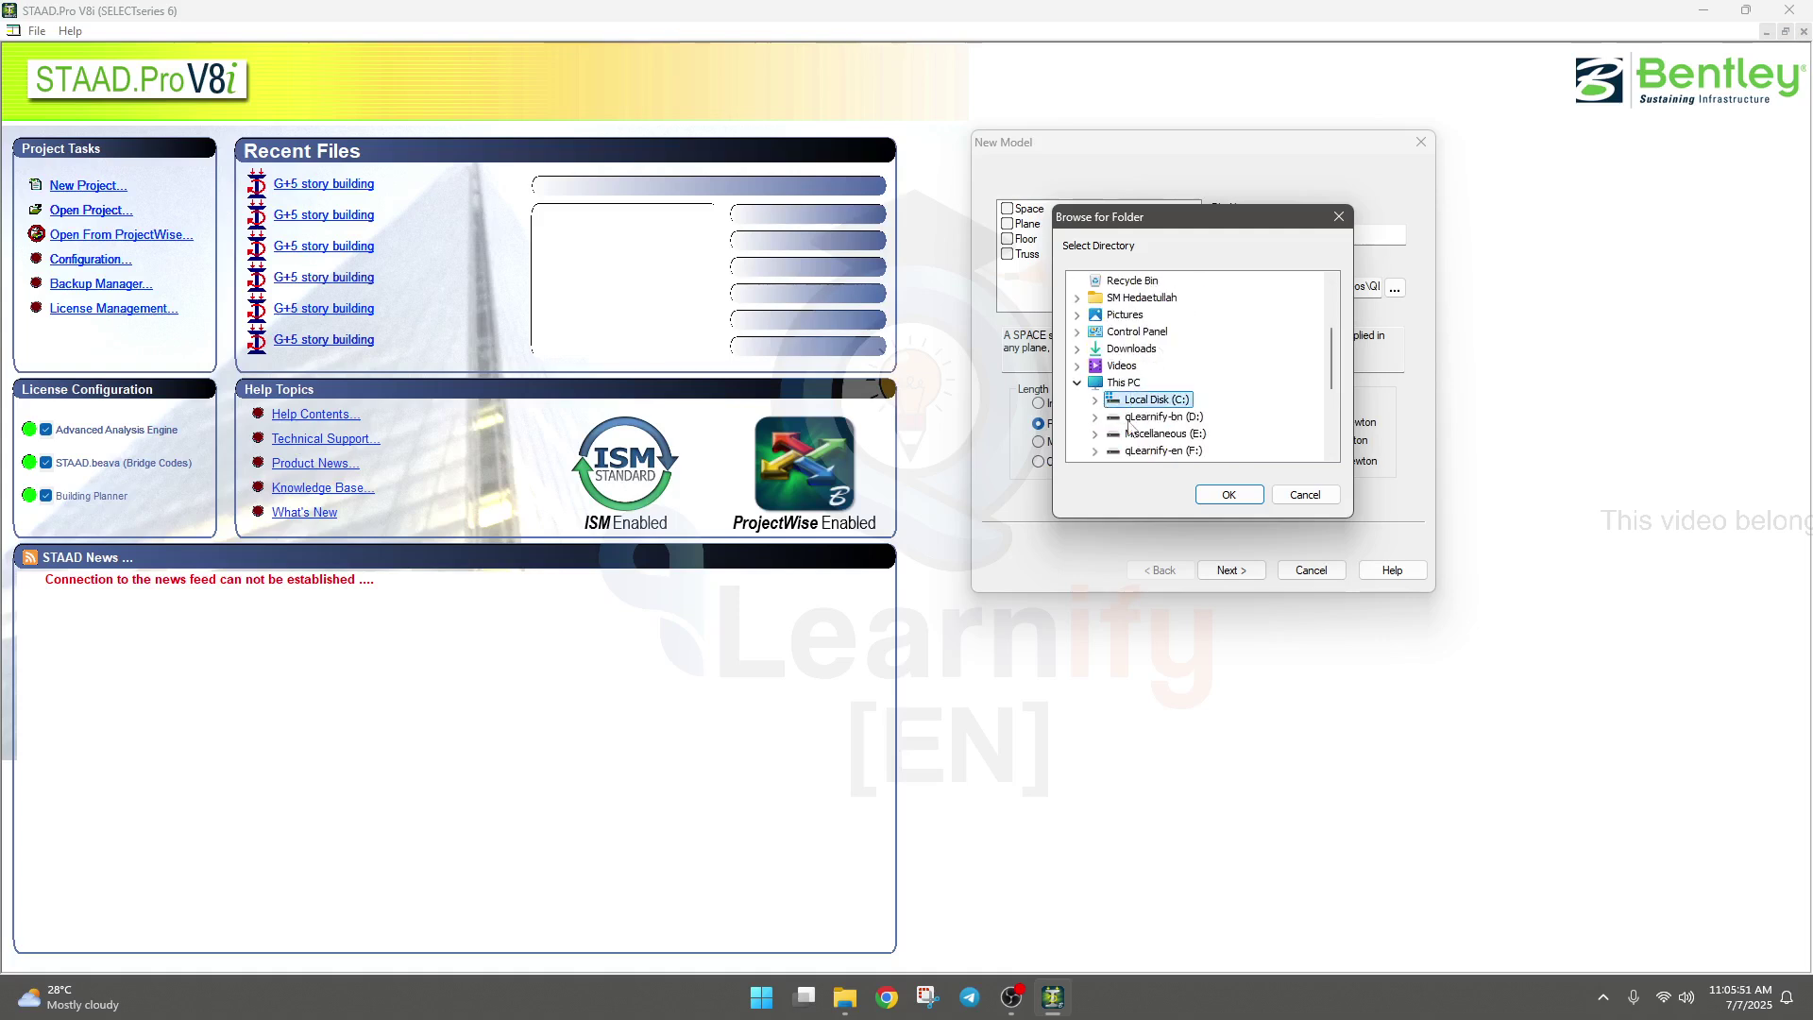
pyautogui.scroll(-1, 1143, 444)
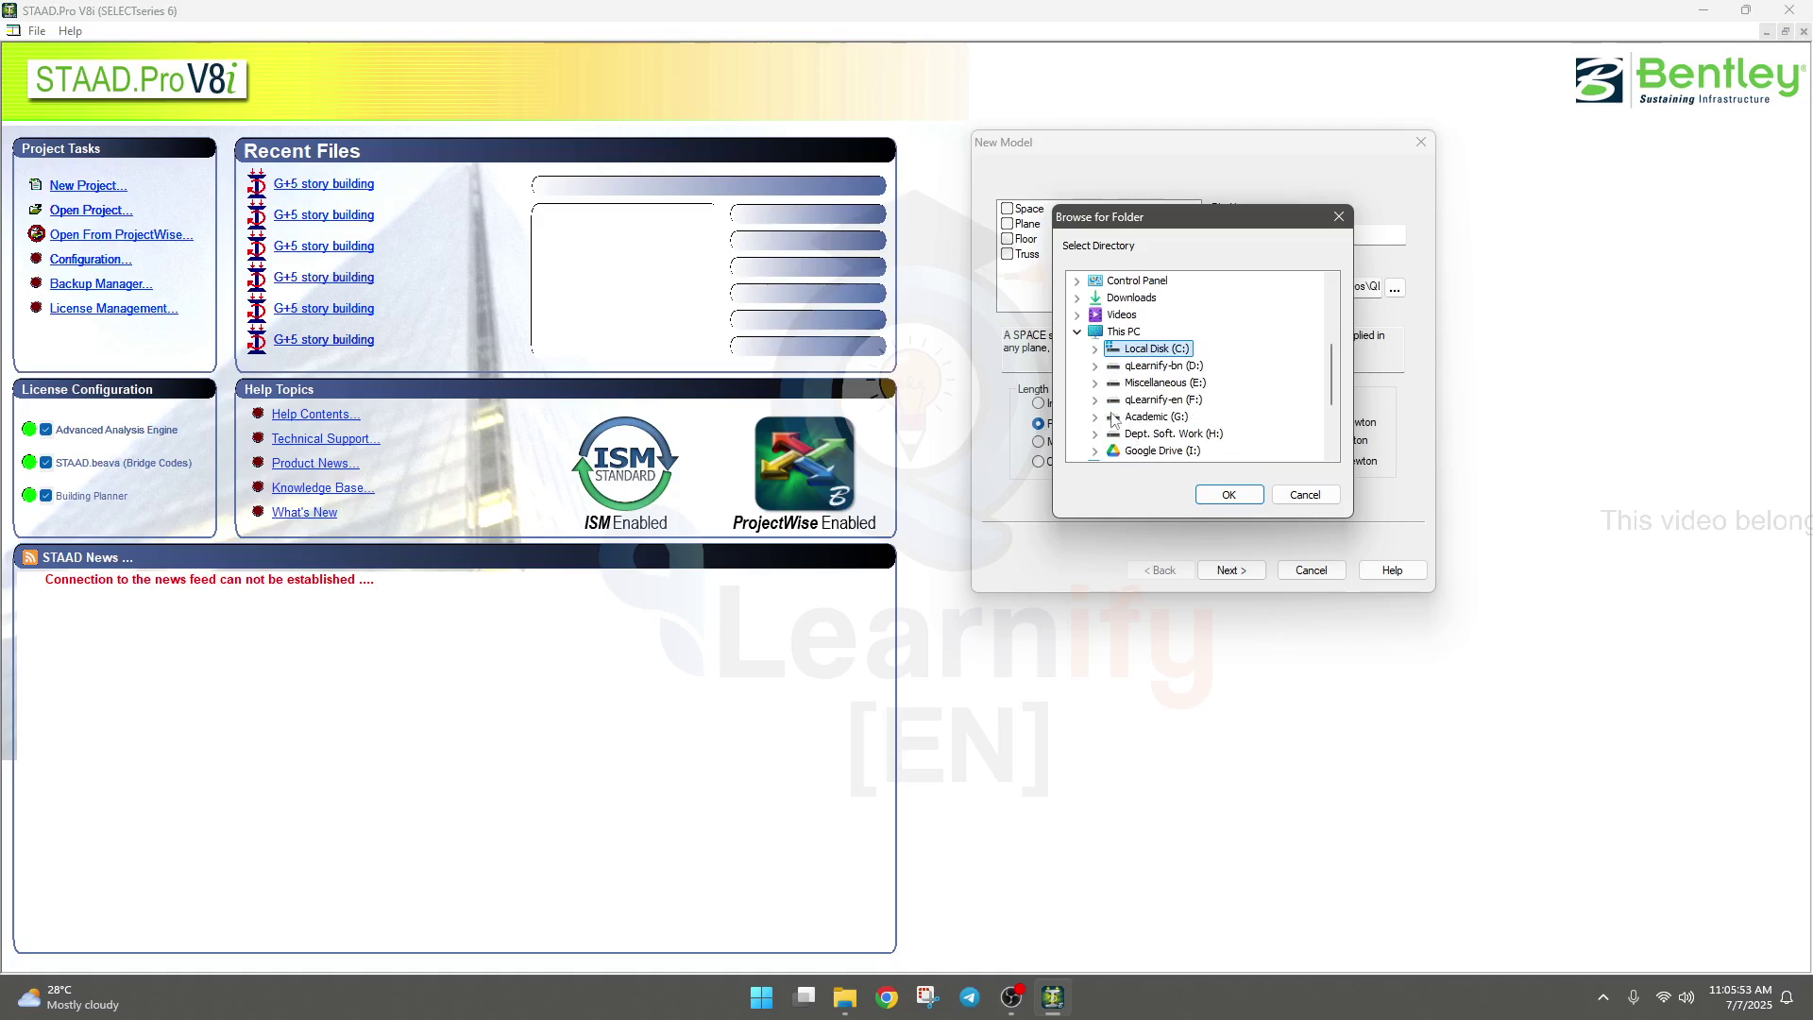
pyautogui.click(1095, 400)
pyautogui.scroll(-2, 1101, 404)
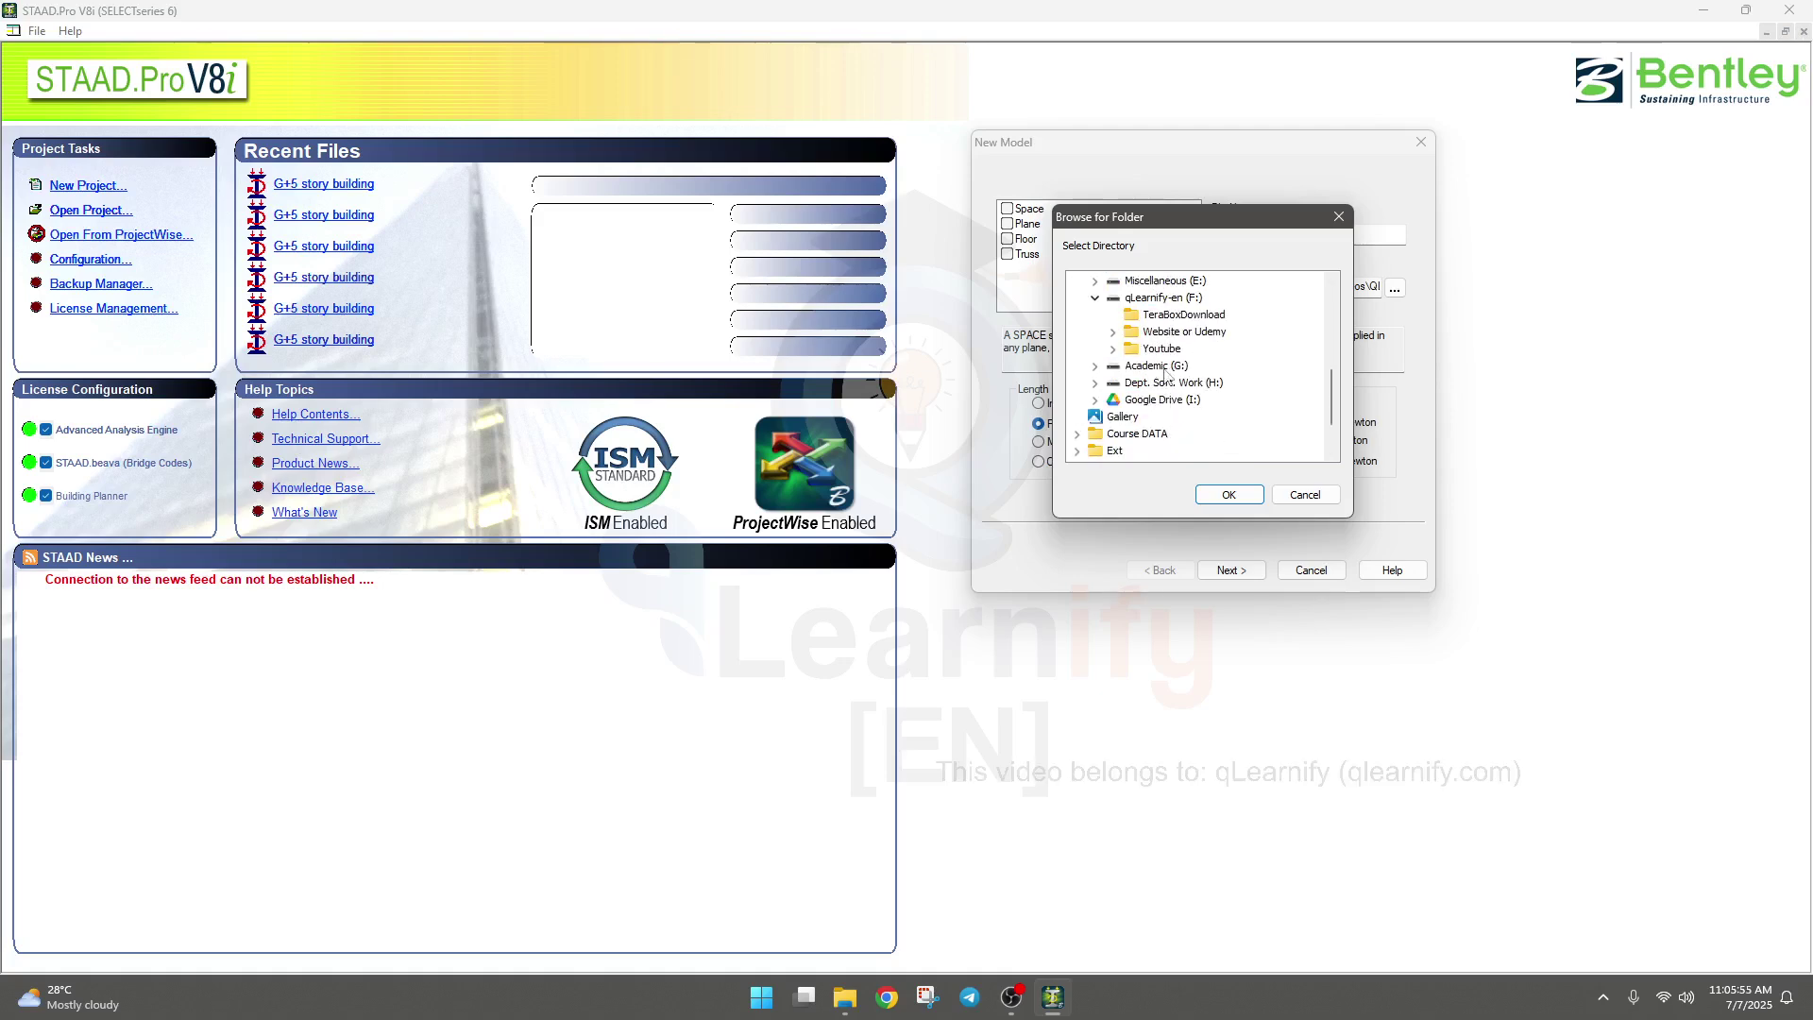
pyautogui.click(1113, 349)
pyautogui.scroll(-6, 1172, 404)
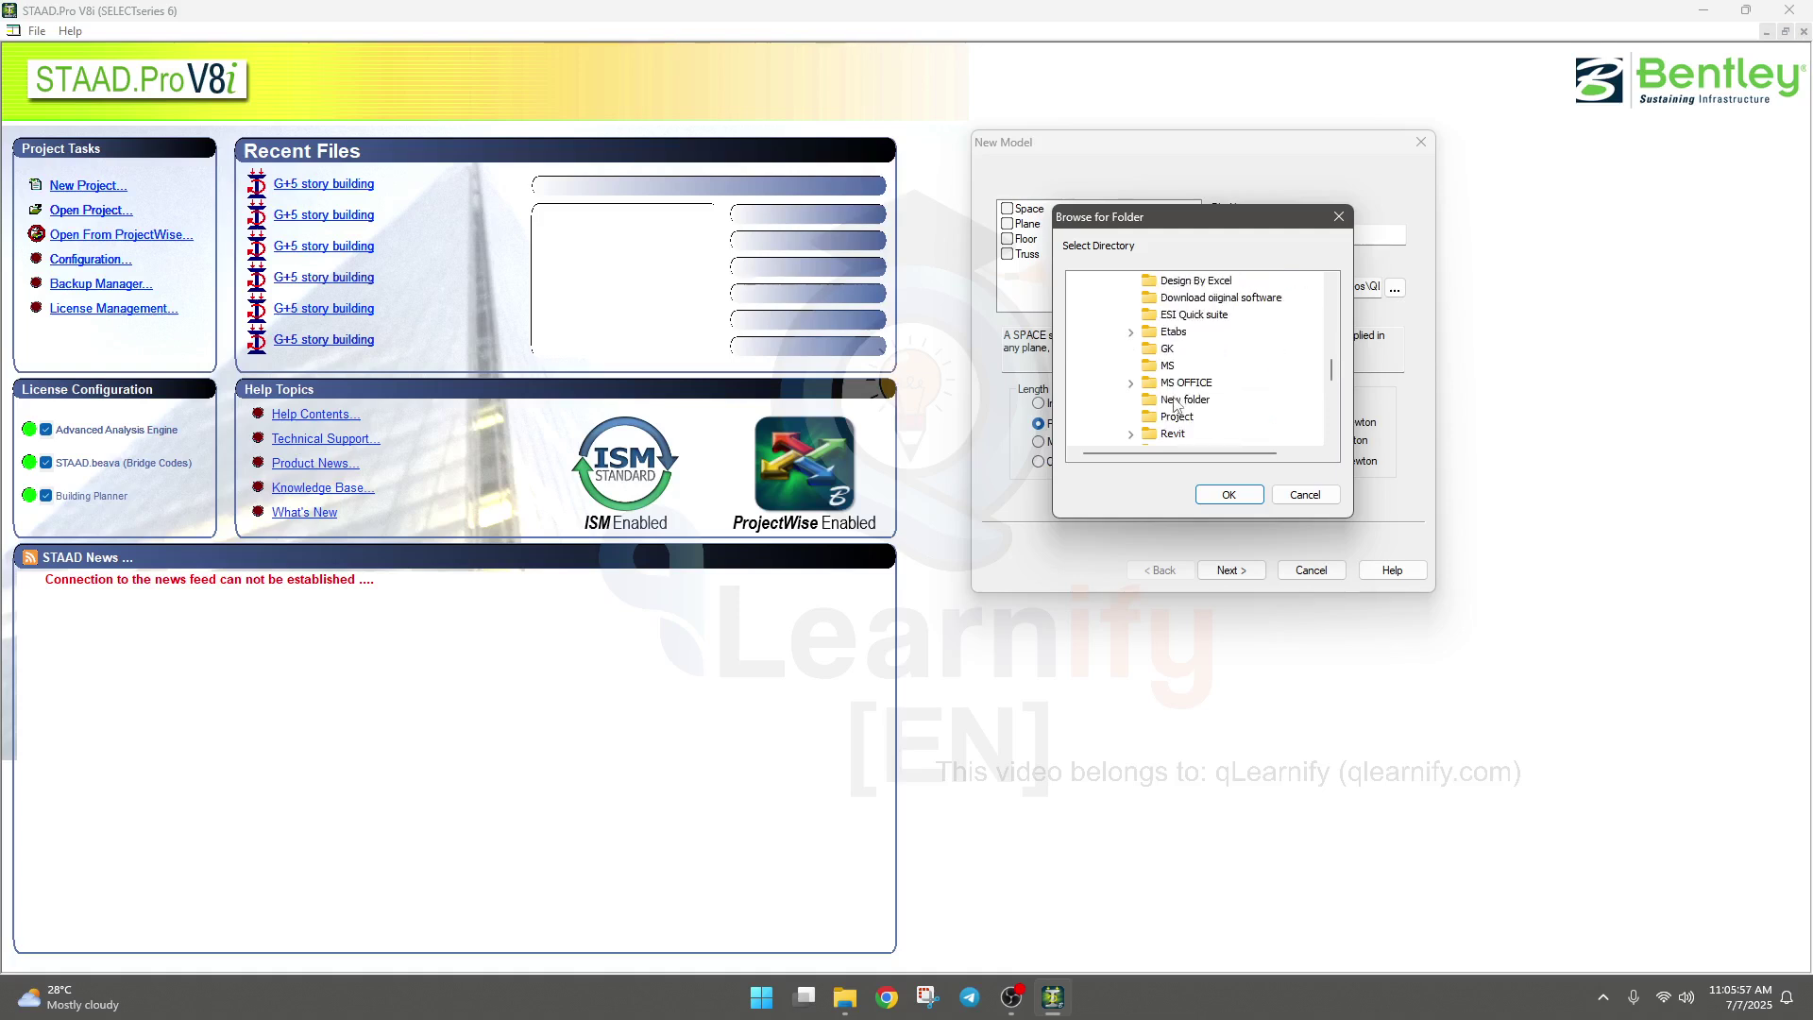
pyautogui.scroll(-1, 1172, 406)
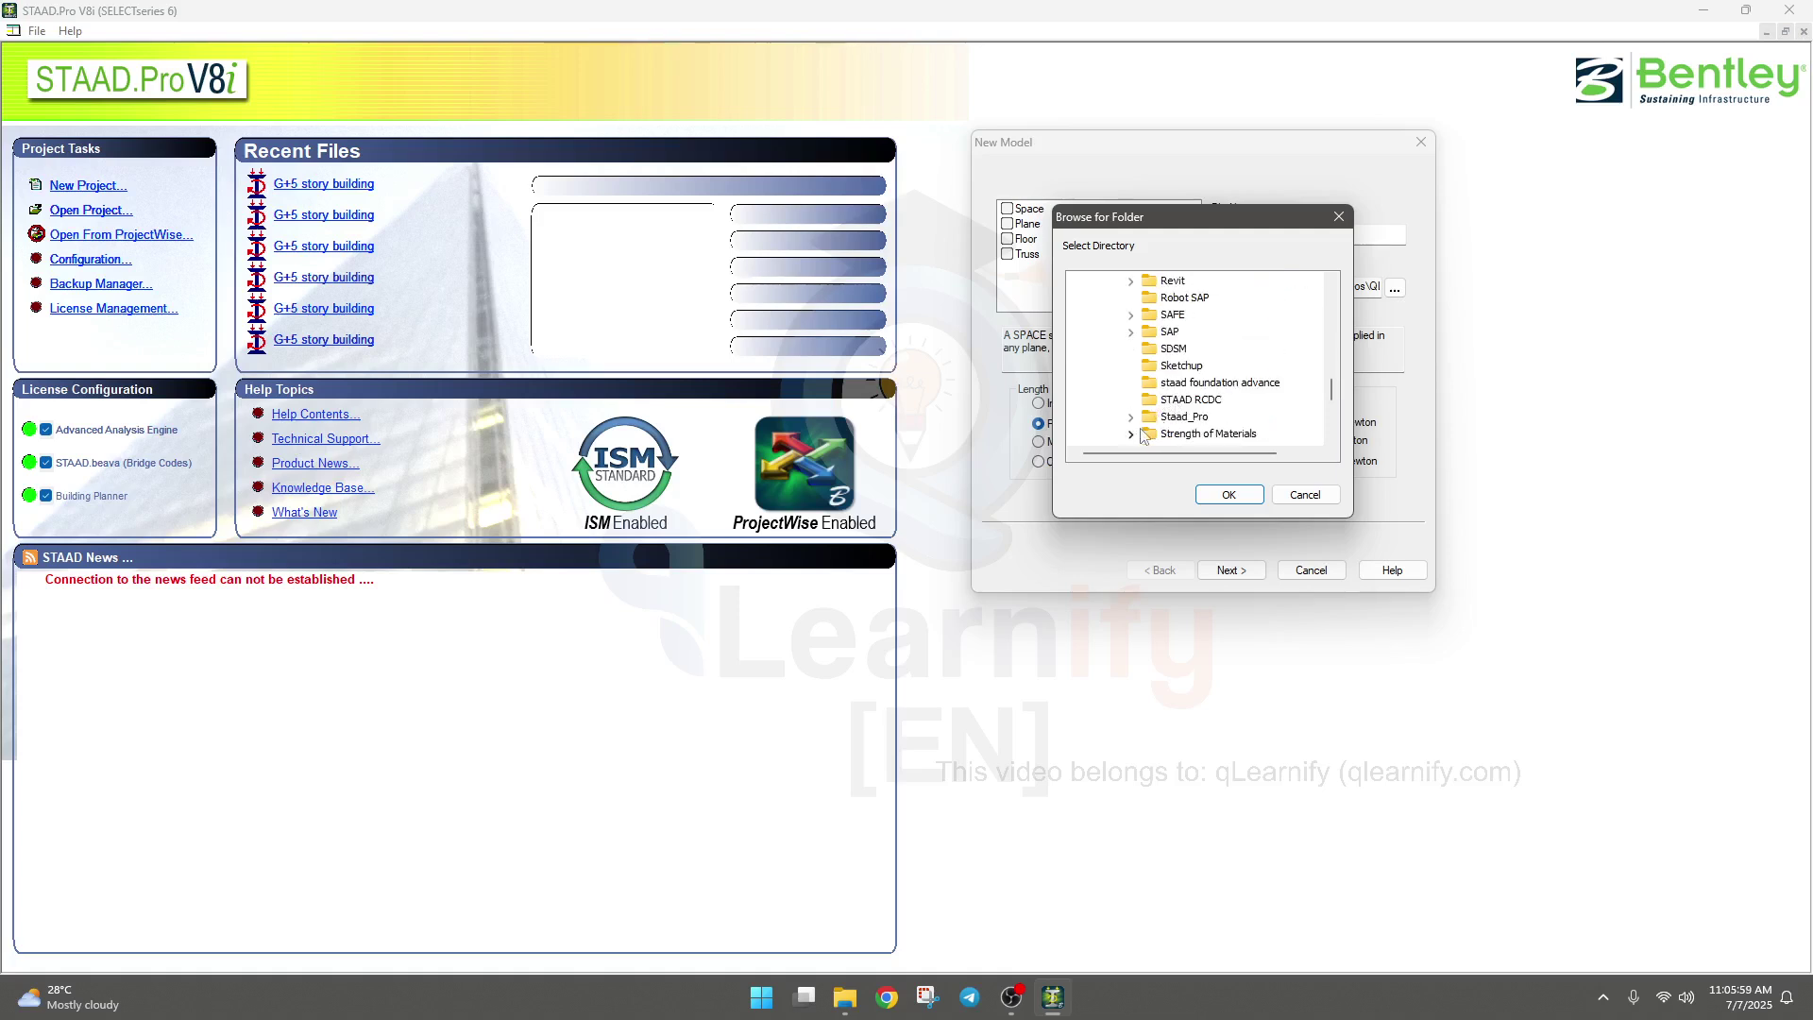
pyautogui.click(1131, 418)
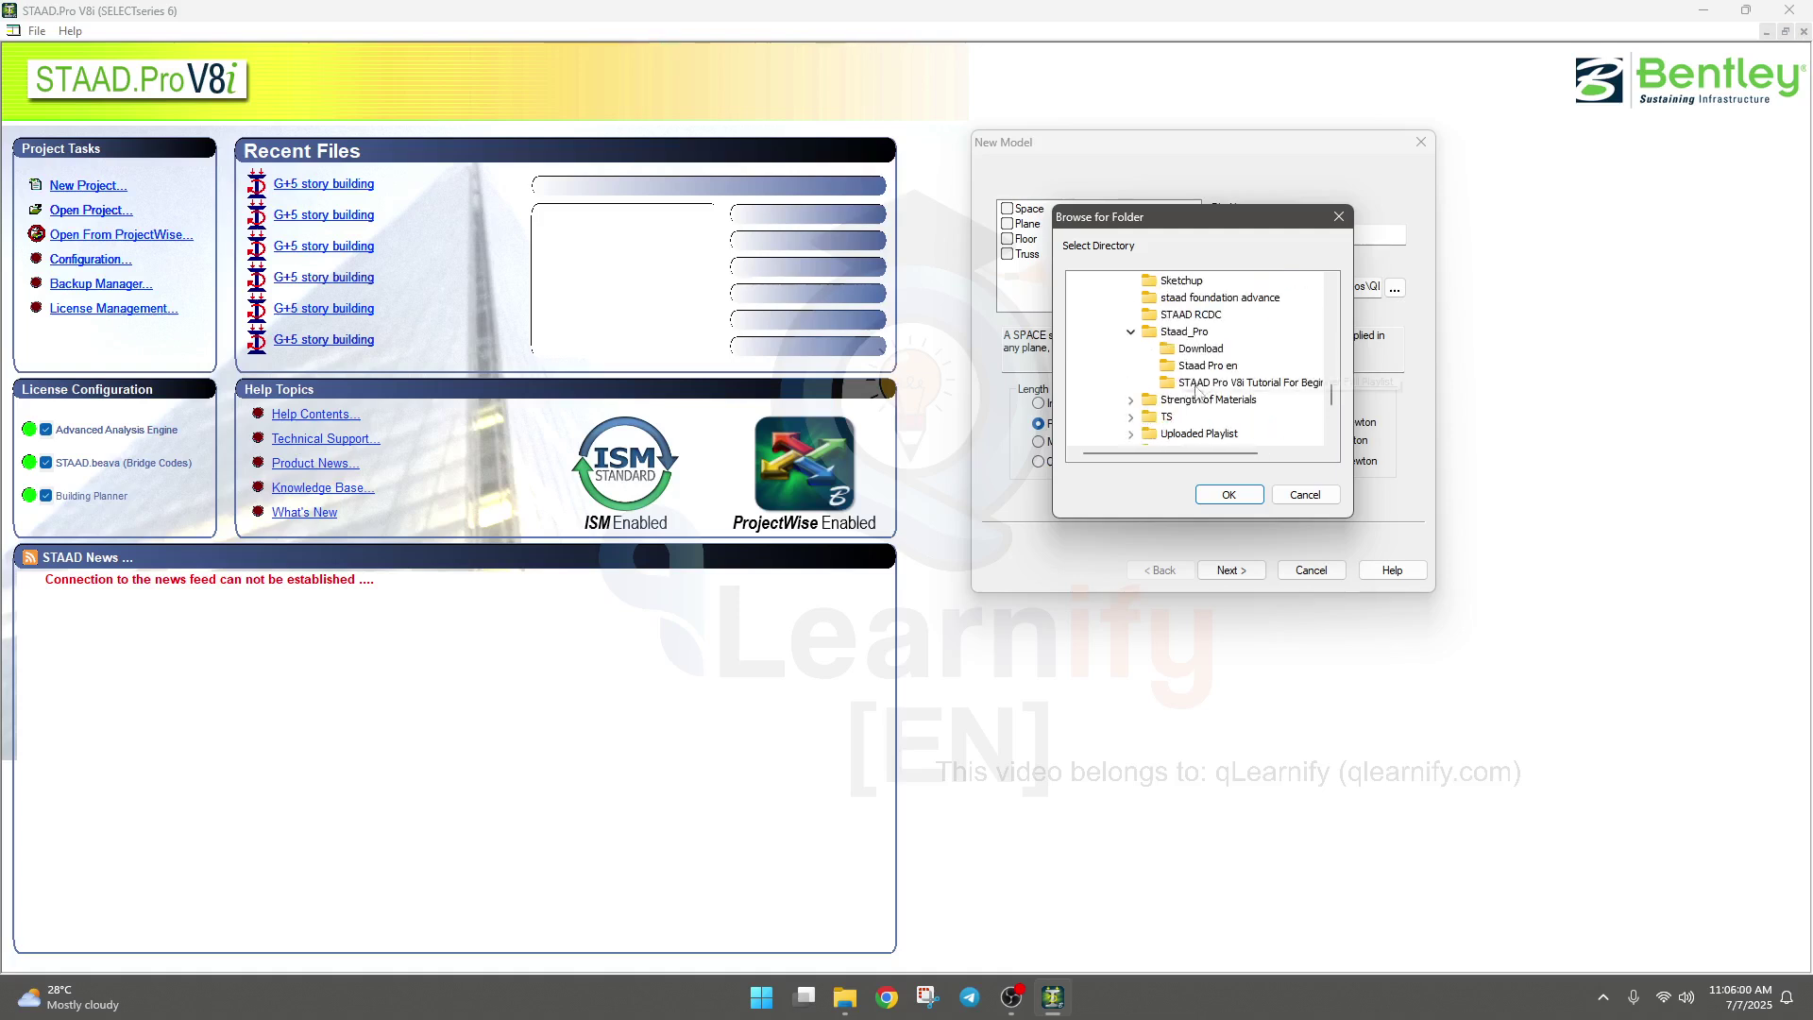
pyautogui.click(1210, 368)
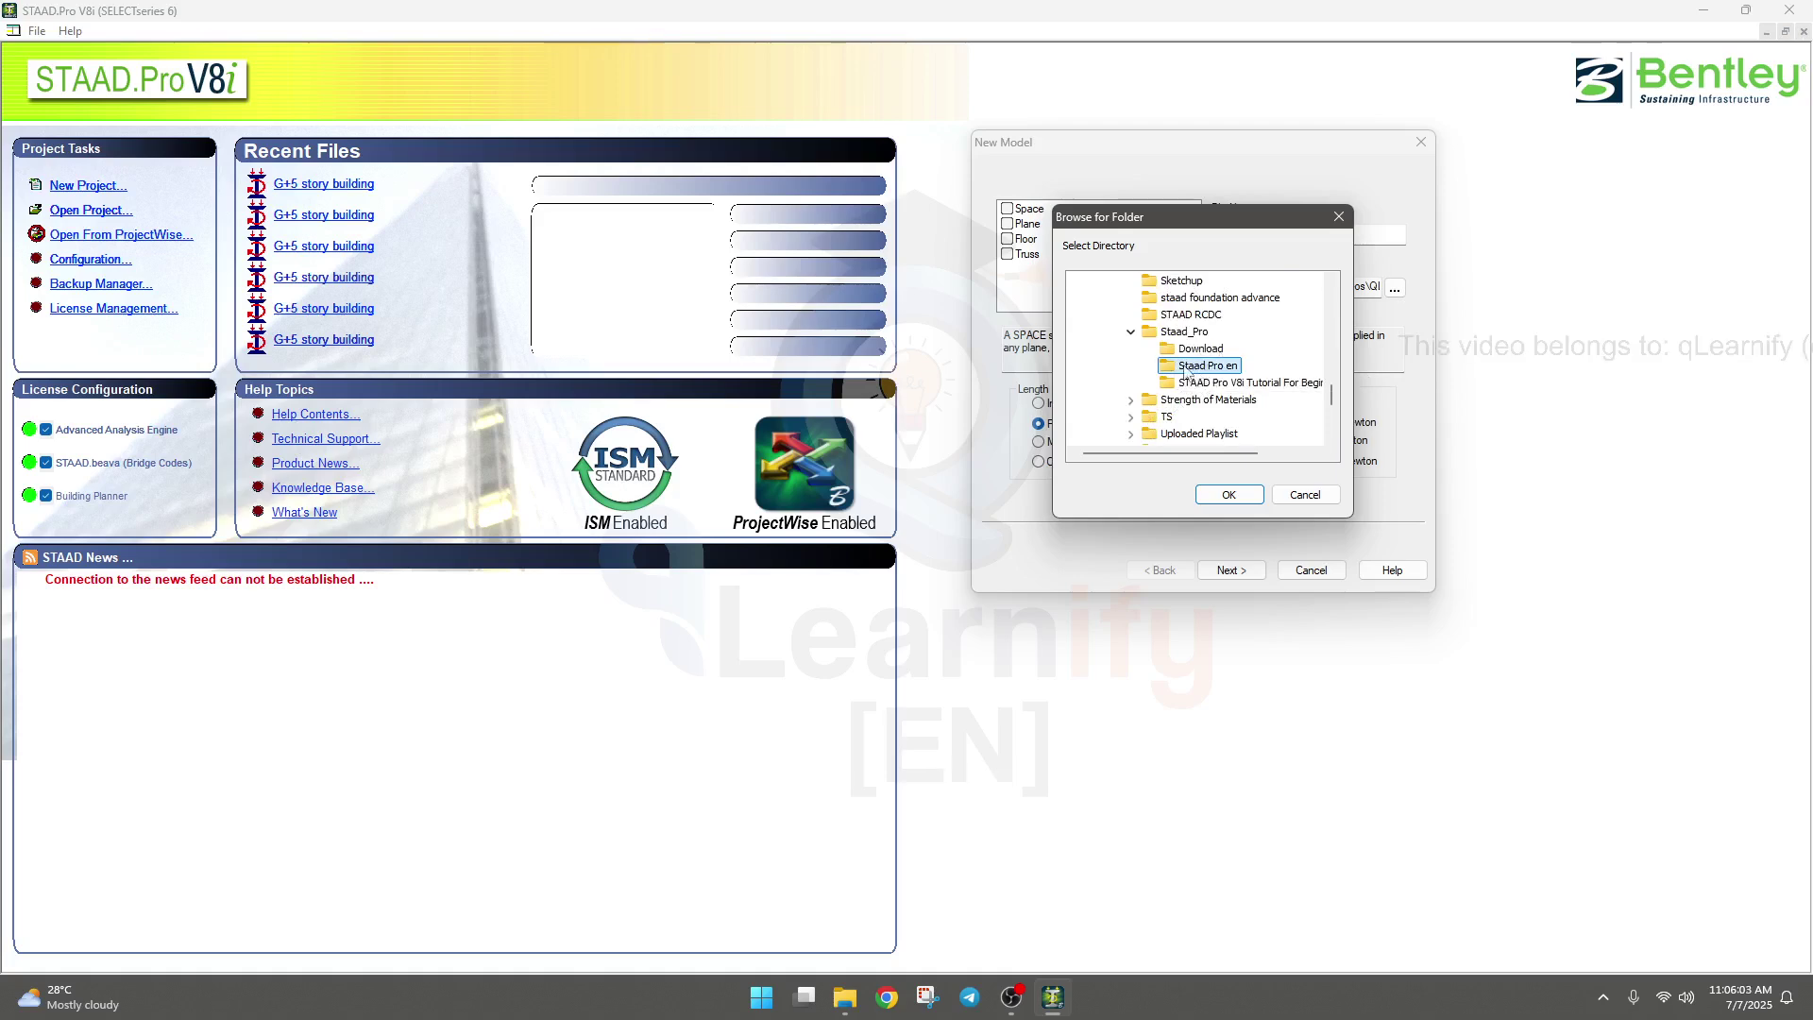
pyautogui.click(1218, 495)
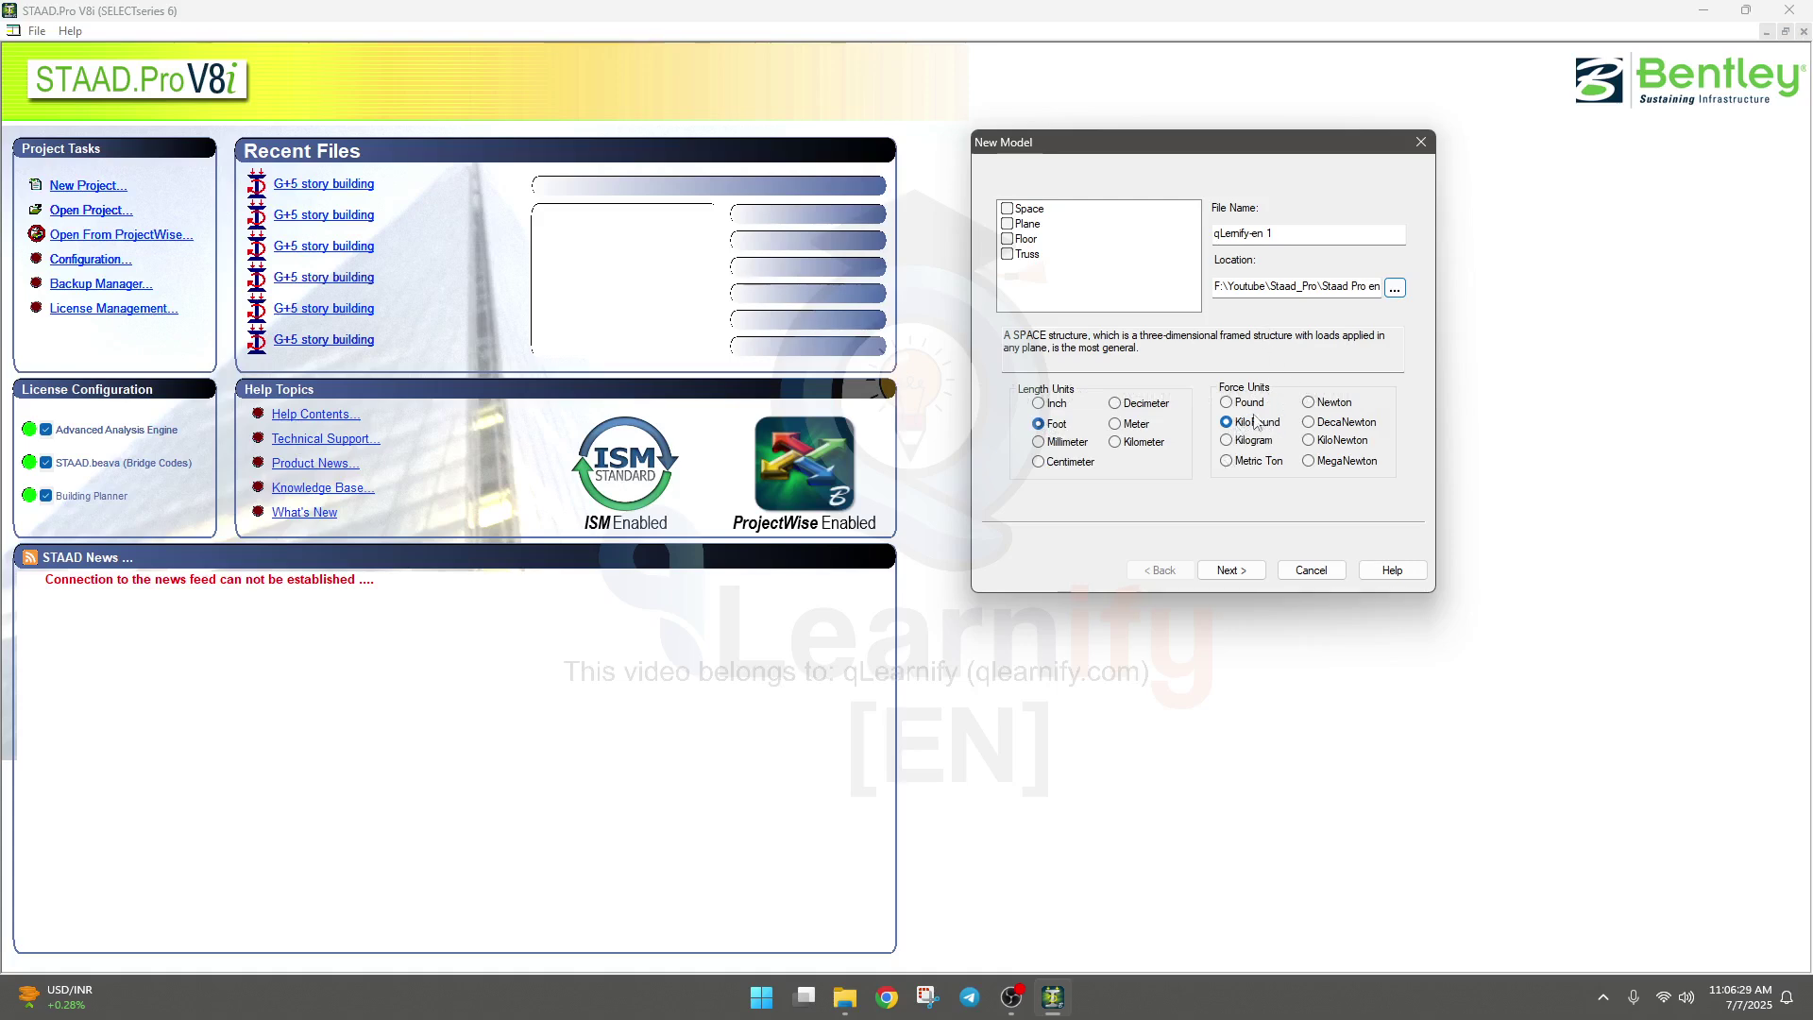
# Set the new model's force unit to Pound and its structure type to Plane, and continue to the starting options.
pyautogui.click(1227, 402)
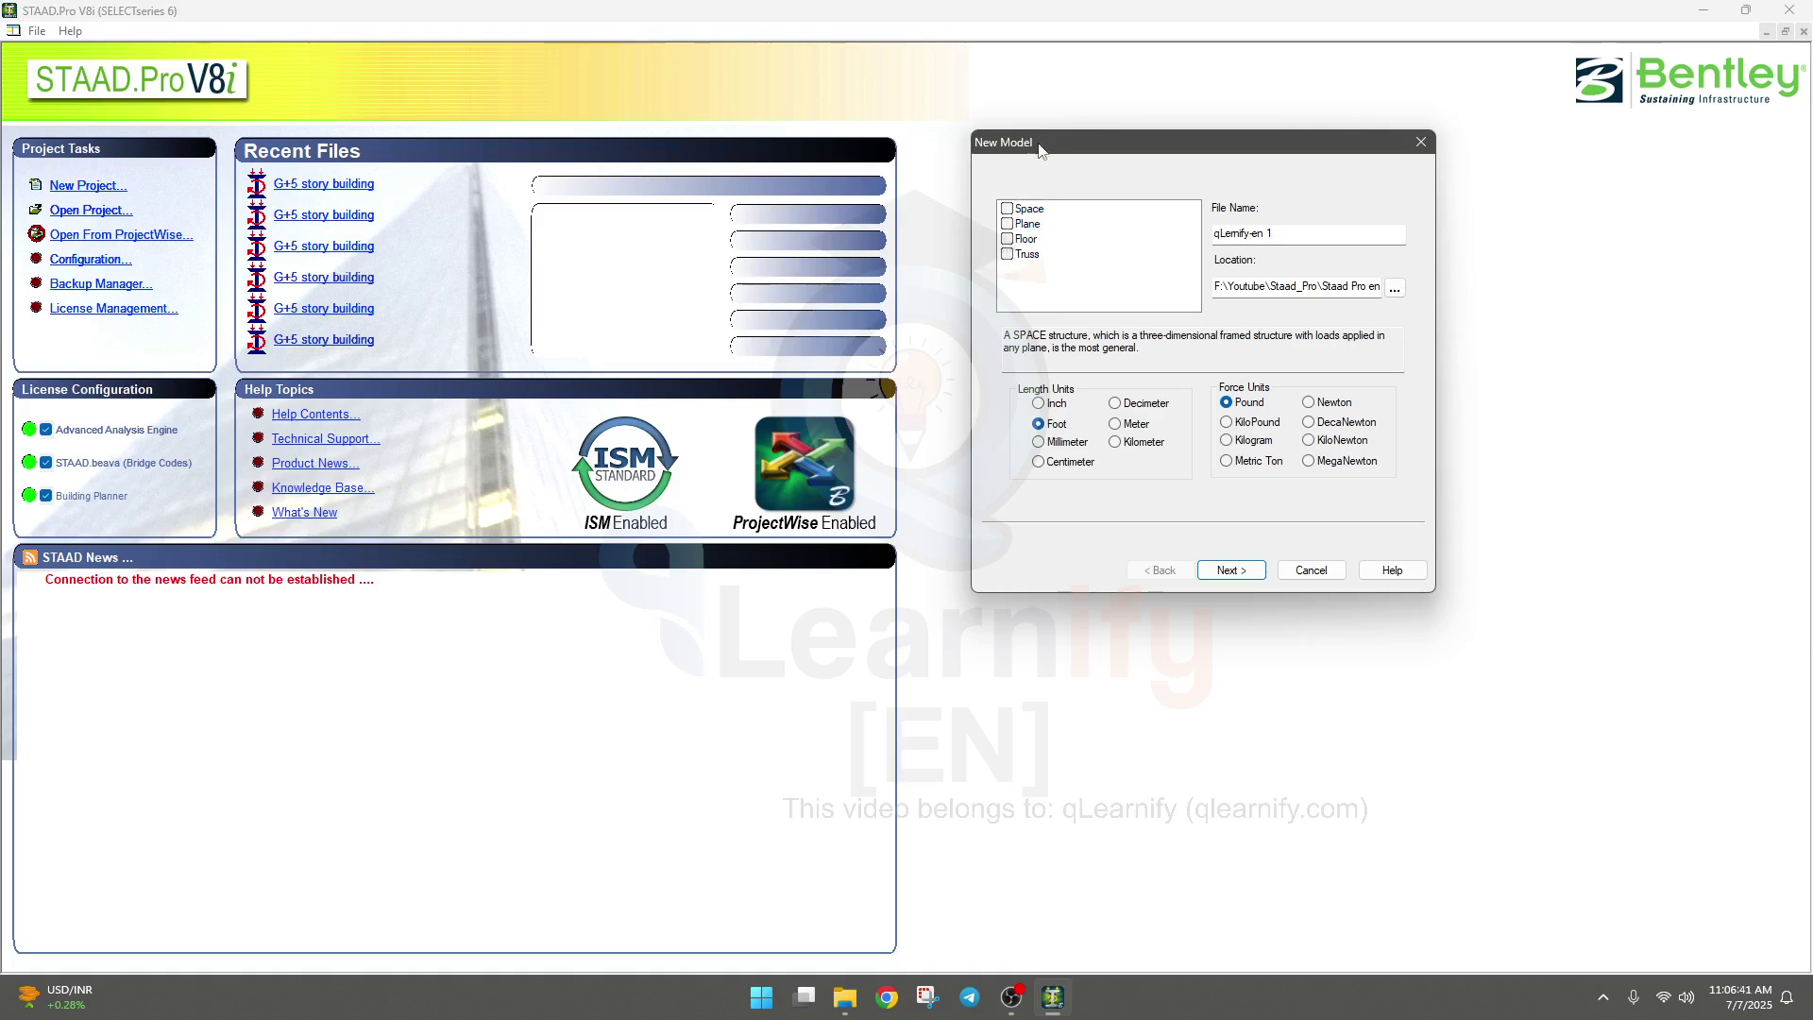
pyautogui.moveTo(1043, 140); pyautogui.dragTo(980, 148)
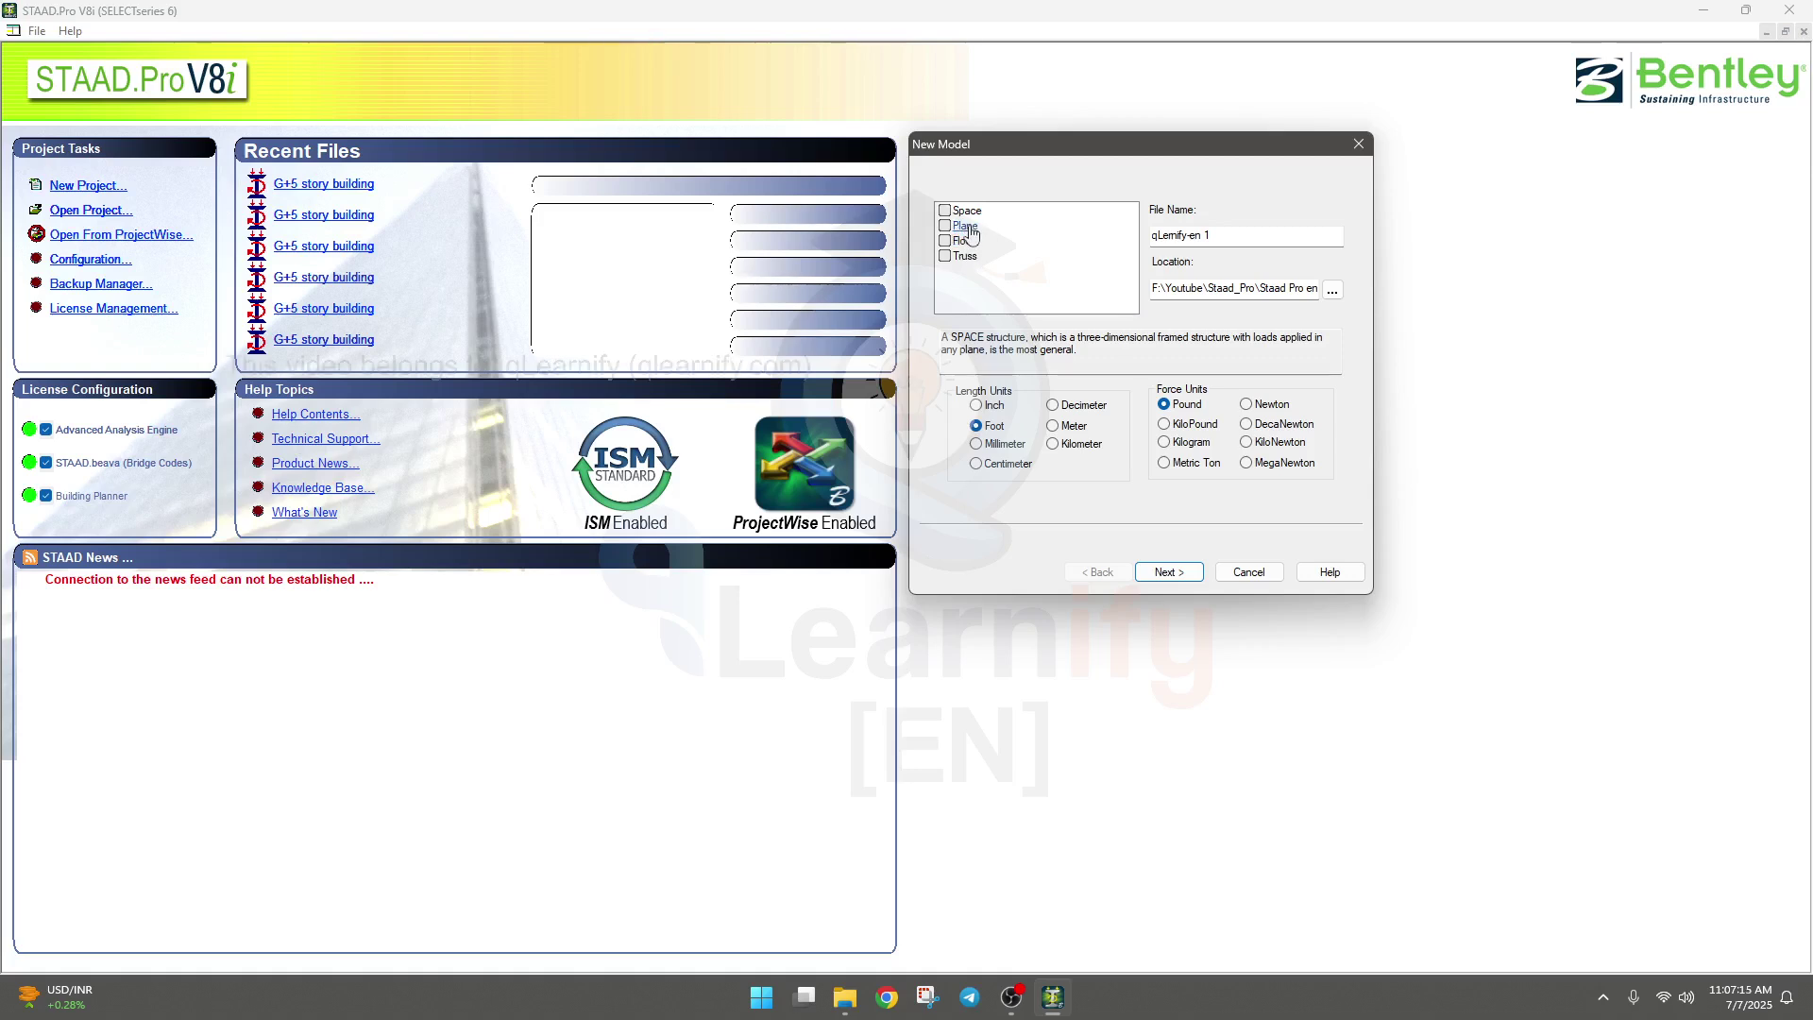
pyautogui.click(945, 226)
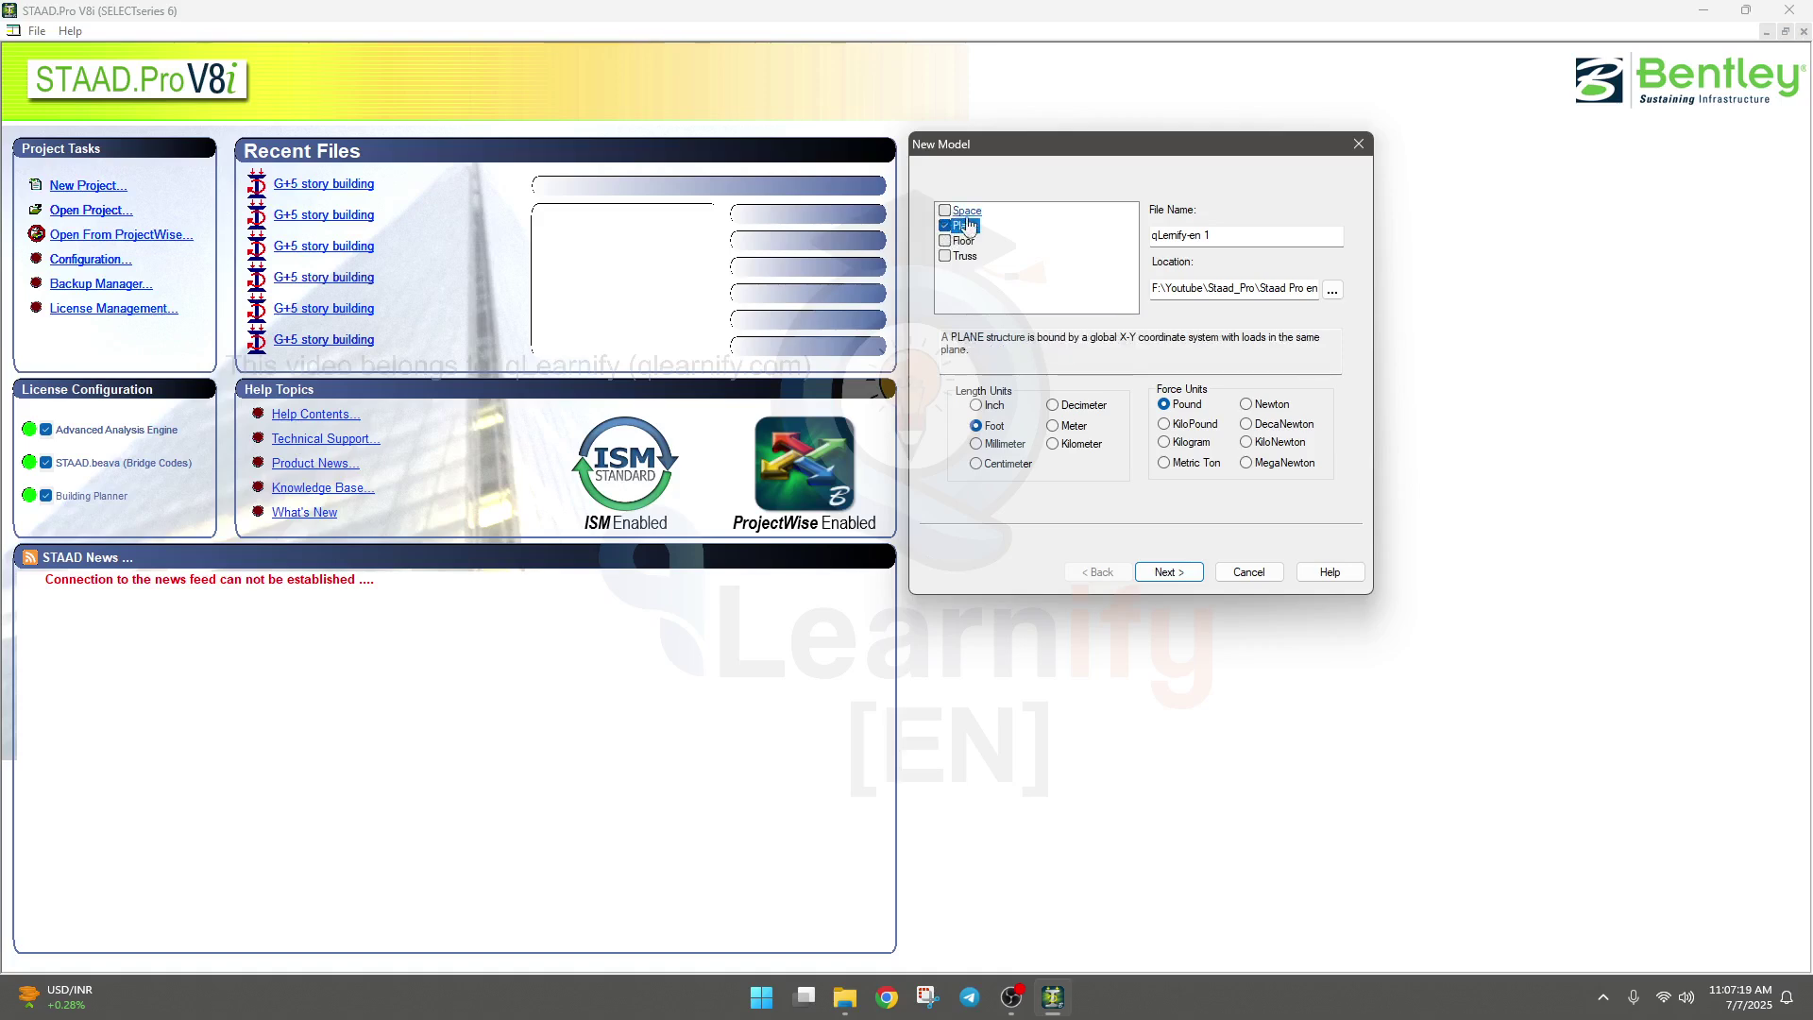
pyautogui.click(1176, 574)
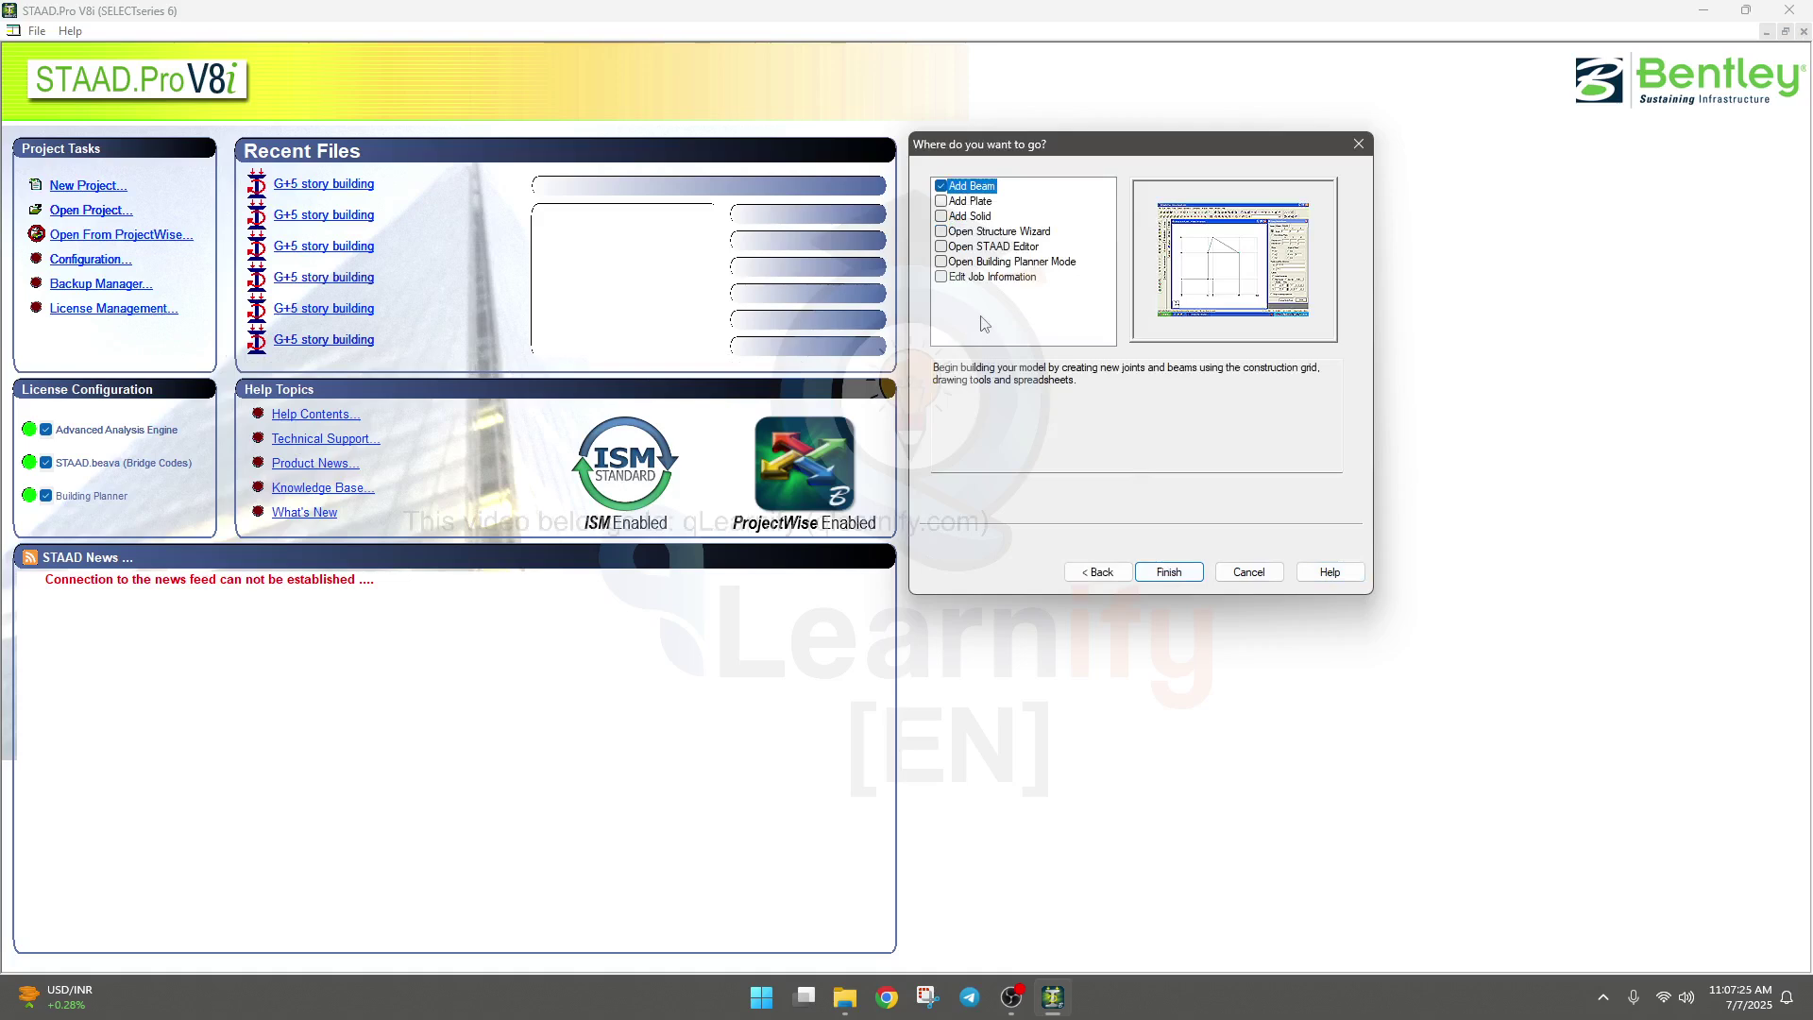
# Choose Add Beam as the starting task and finish creating the model.
pyautogui.click(942, 186)
pyautogui.click(942, 186)
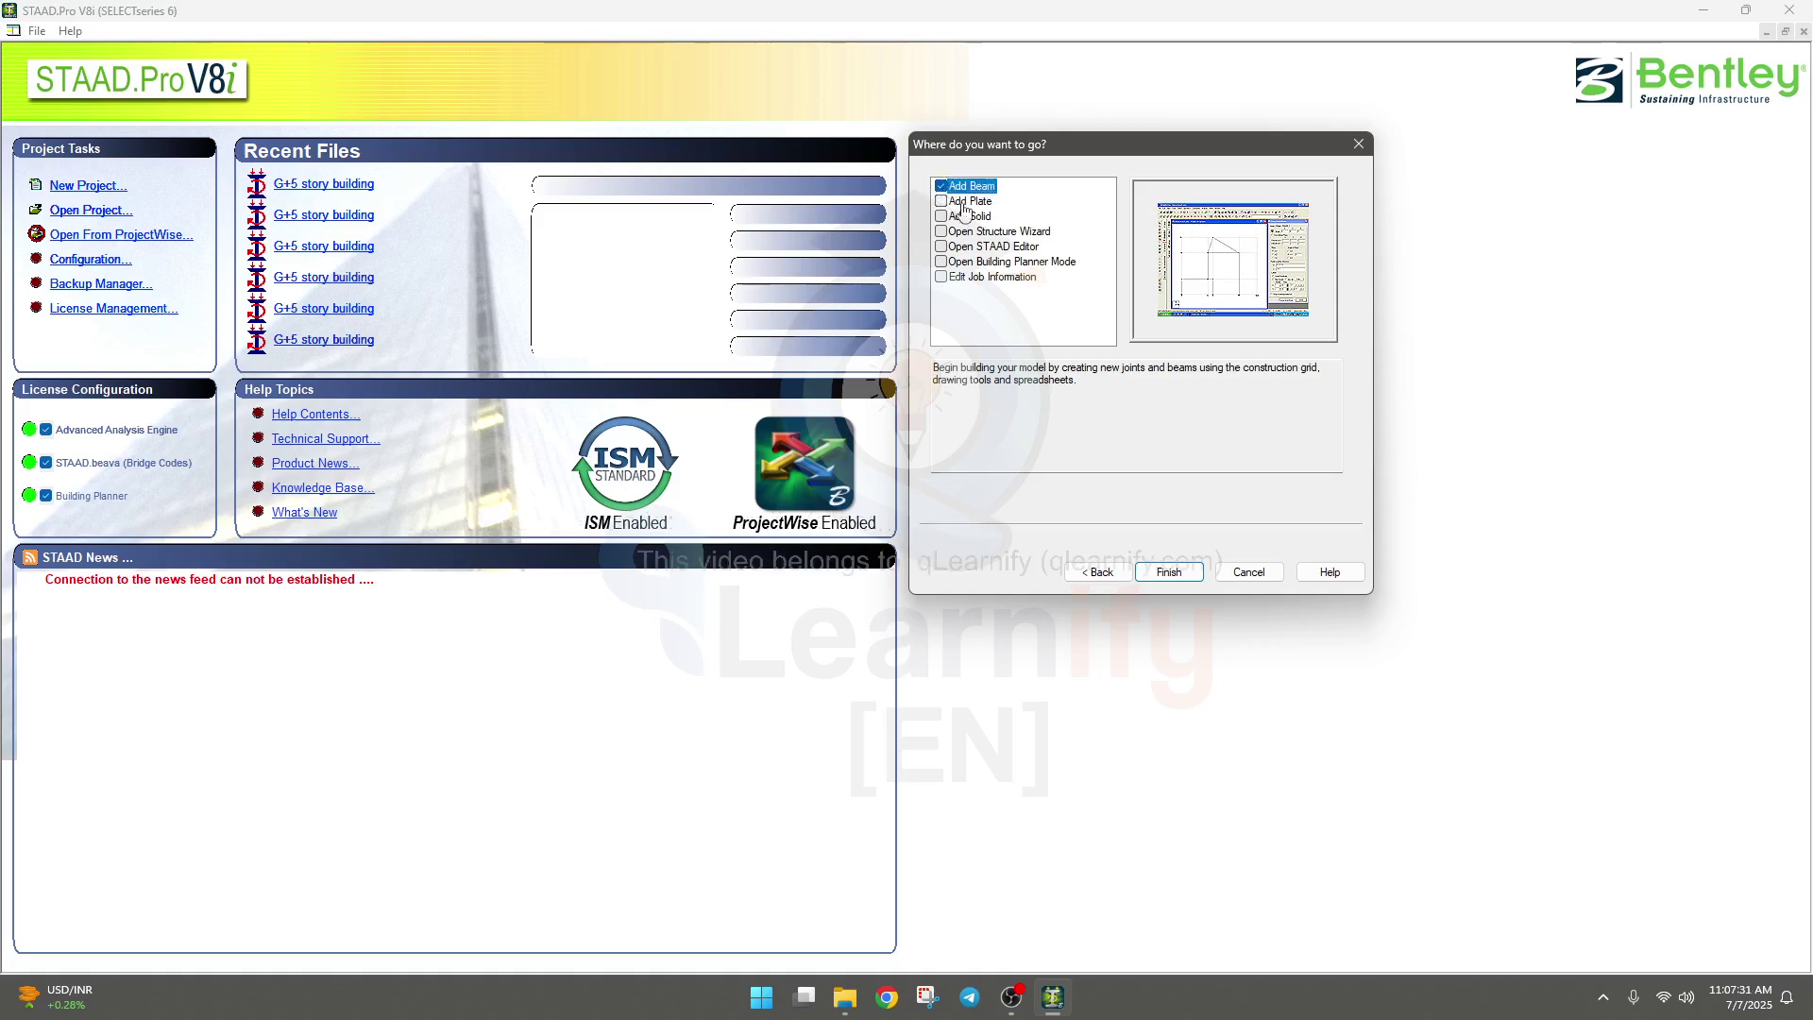
pyautogui.click(1169, 572)
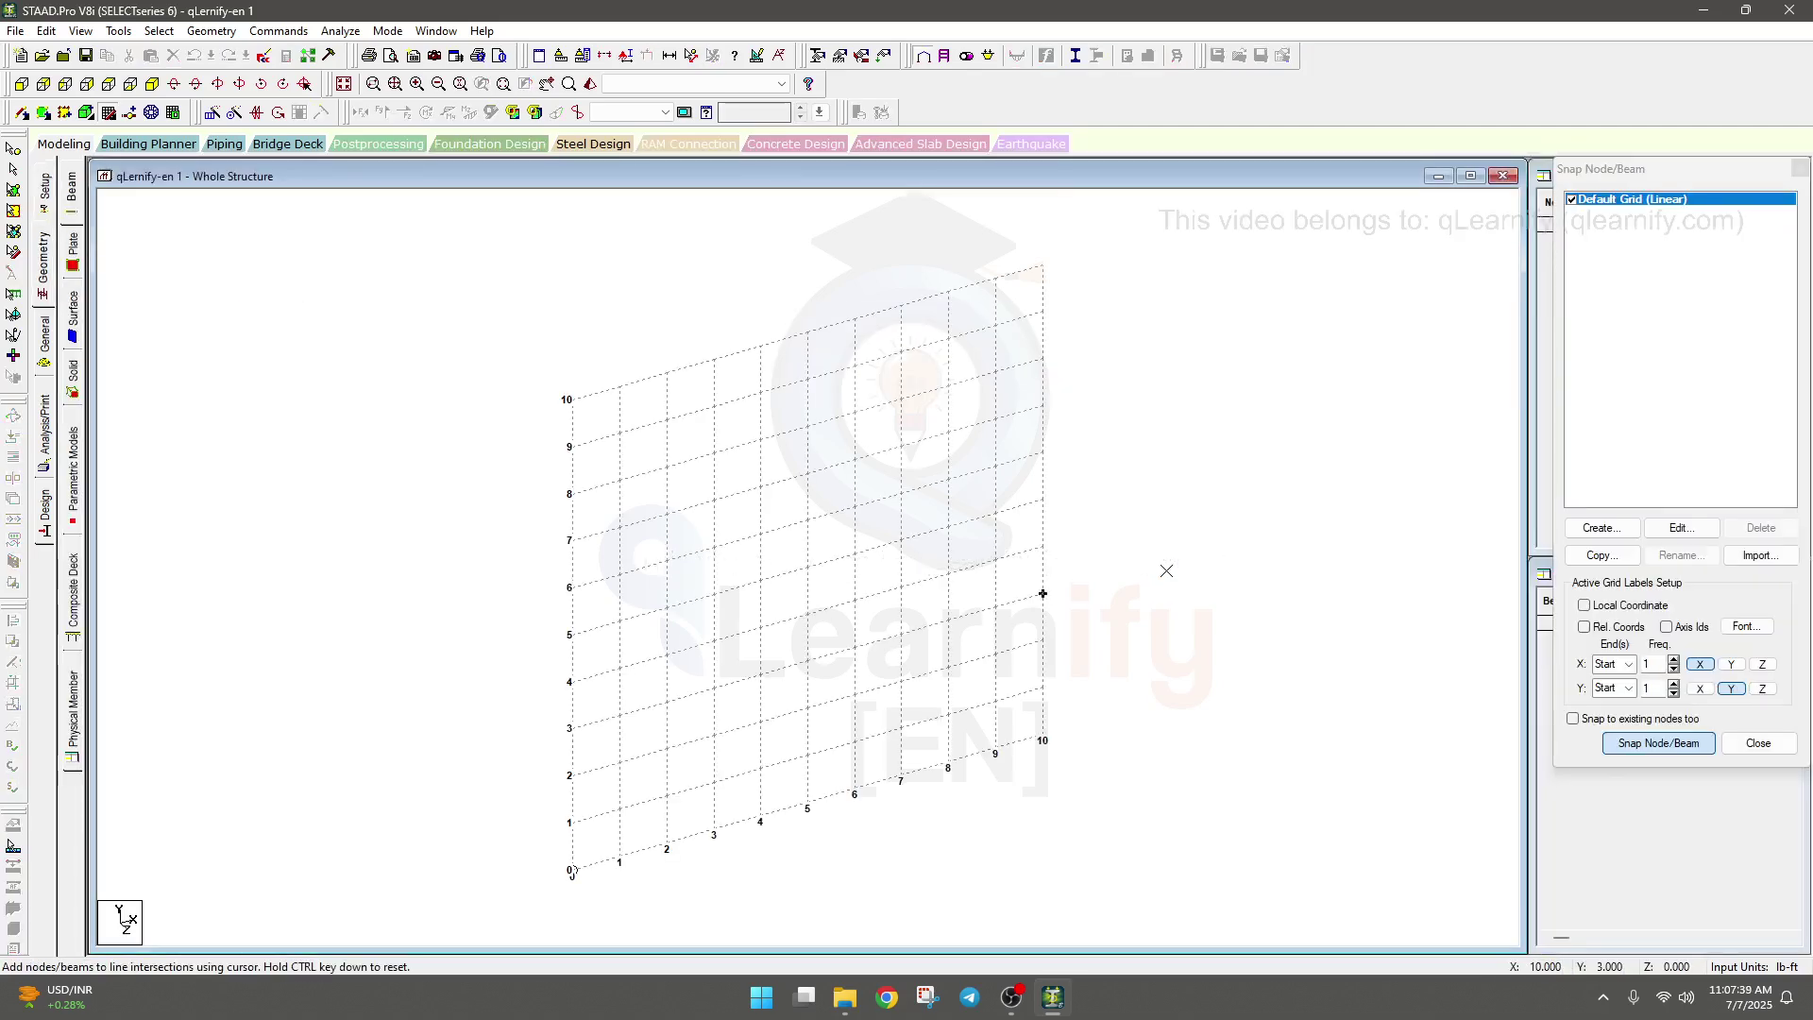
# Try moving toolbars along their row and dock them back in their original places.
pyautogui.moveTo(1139, 710); pyautogui.dragTo(1106, 684, button='middle')
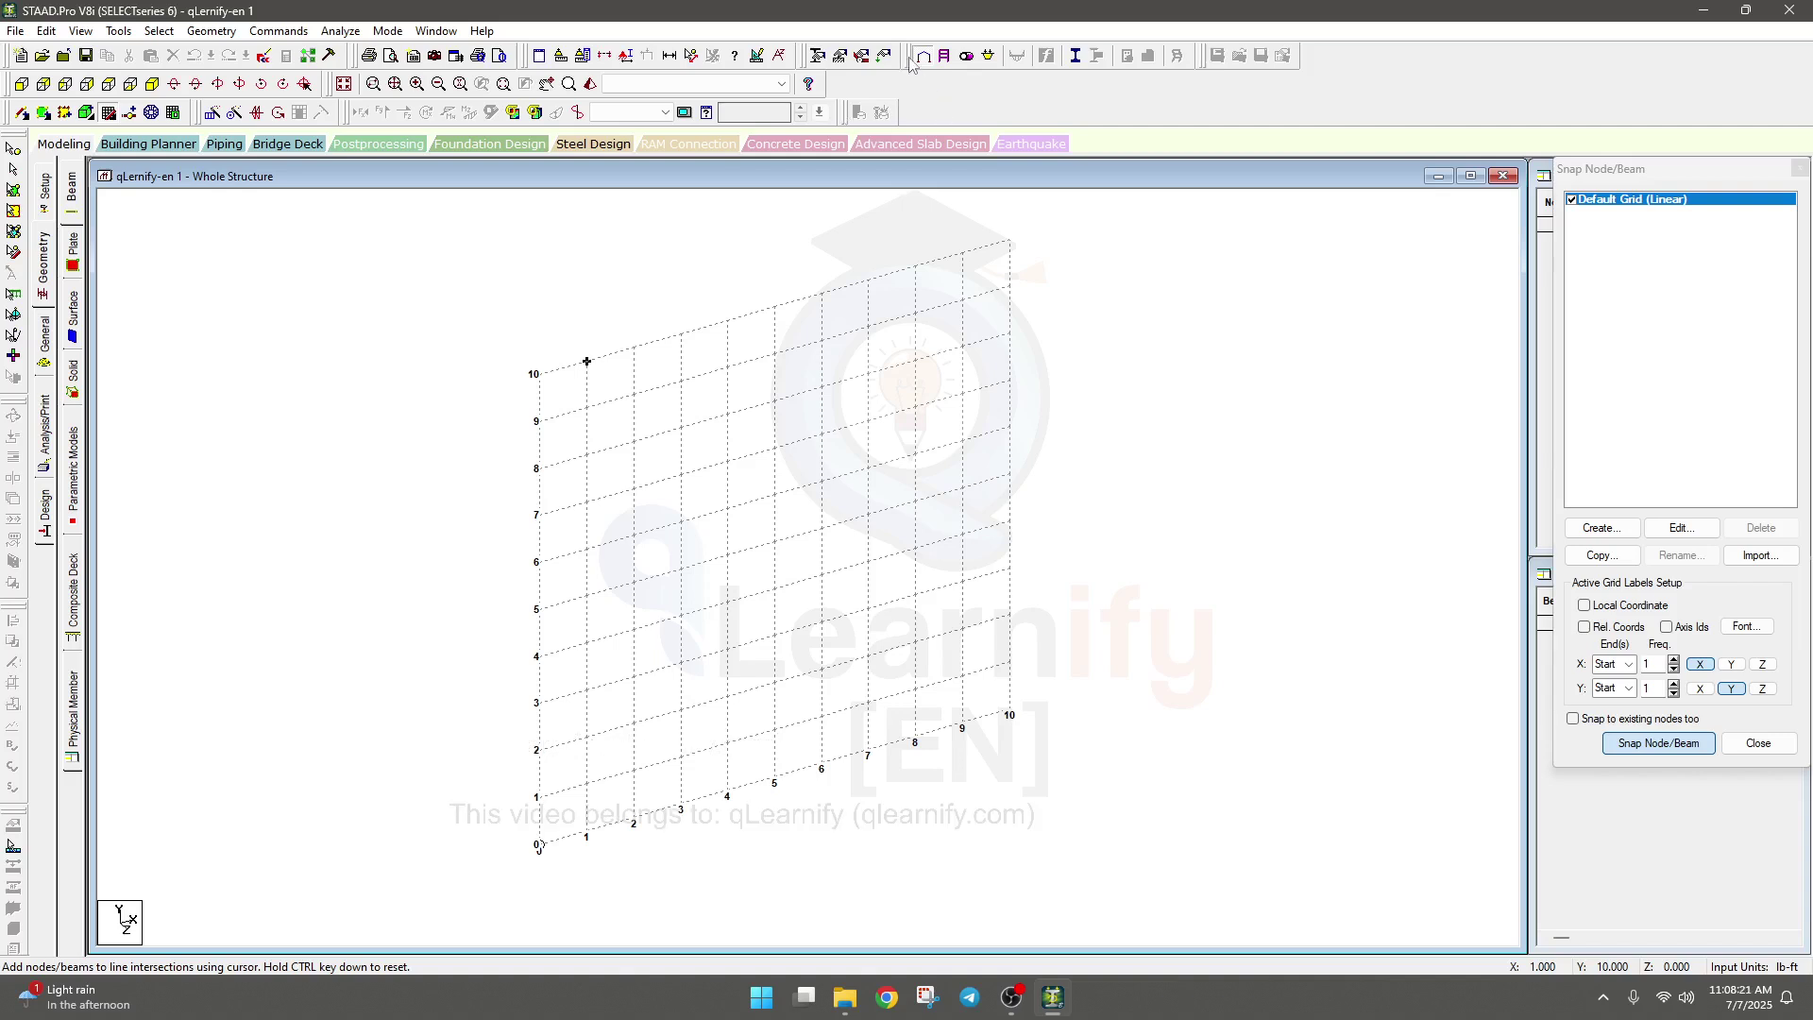
pyautogui.moveTo(913, 62)
pyautogui.mouseDown()
pyautogui.moveTo(987, 58)
pyautogui.moveTo(836, 91)
pyautogui.moveTo(914, 62)
pyautogui.mouseUp()
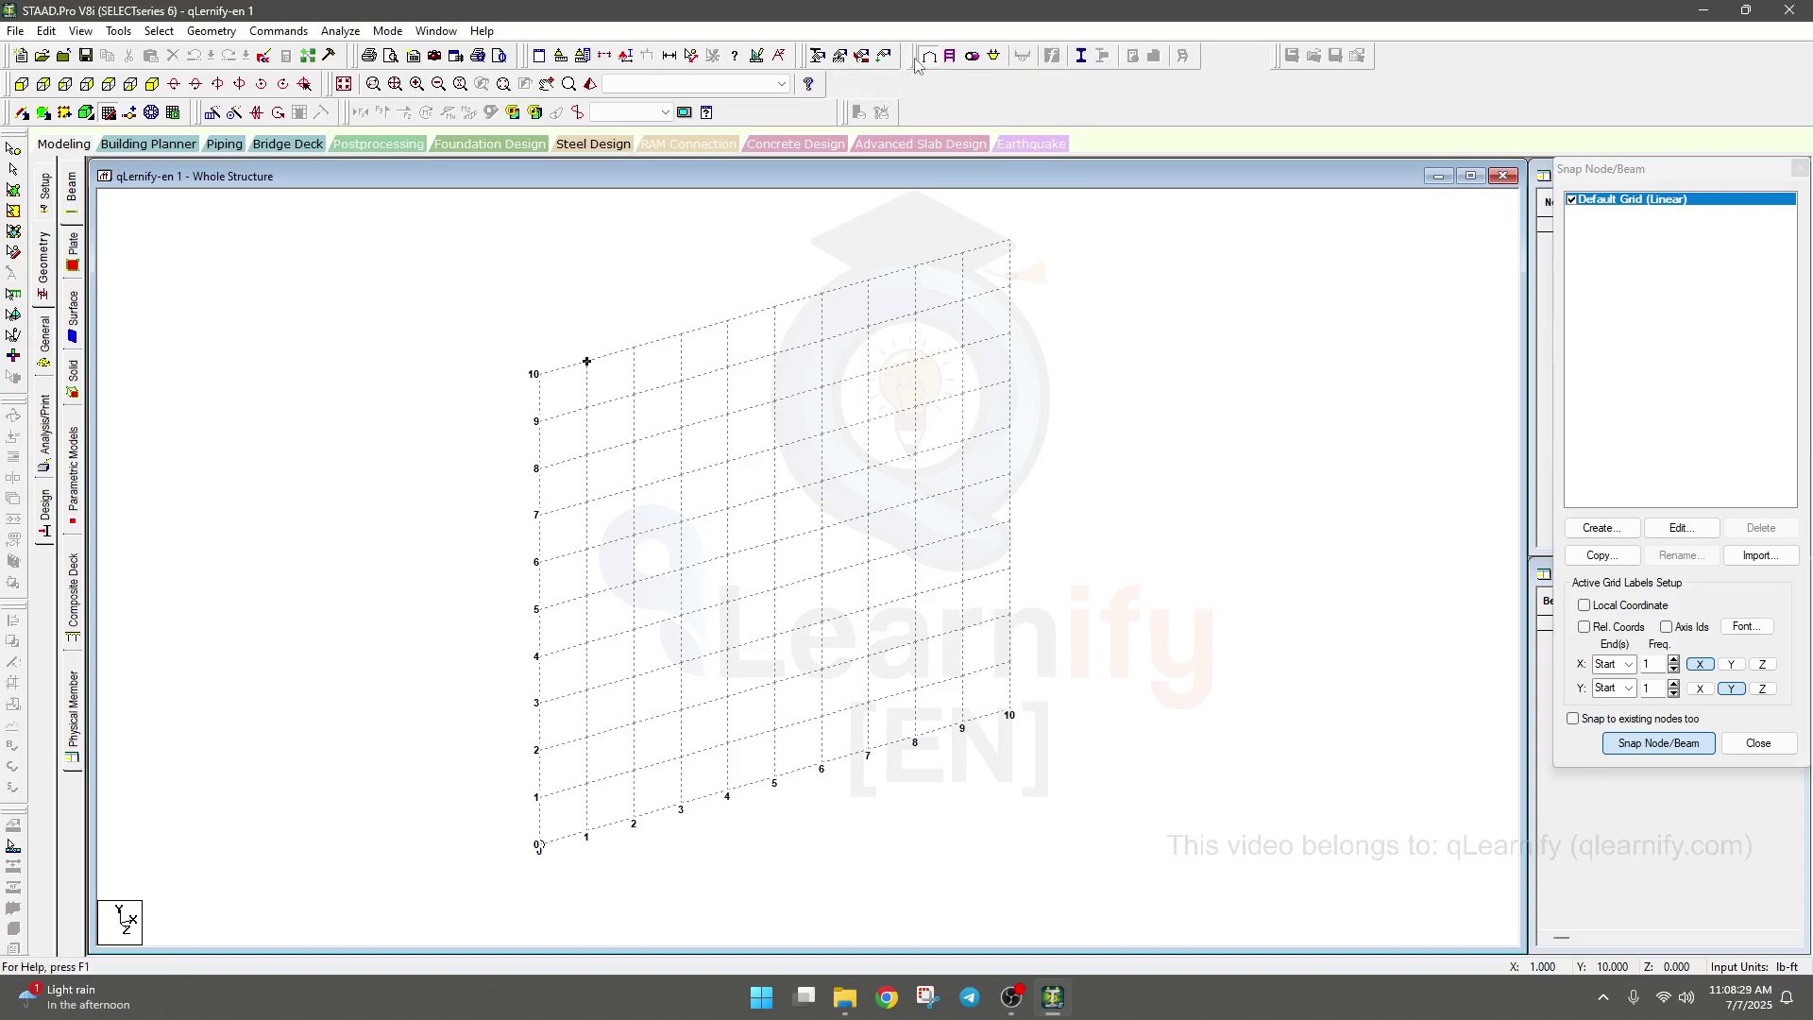
pyautogui.moveTo(1277, 57); pyautogui.dragTo(1211, 59)
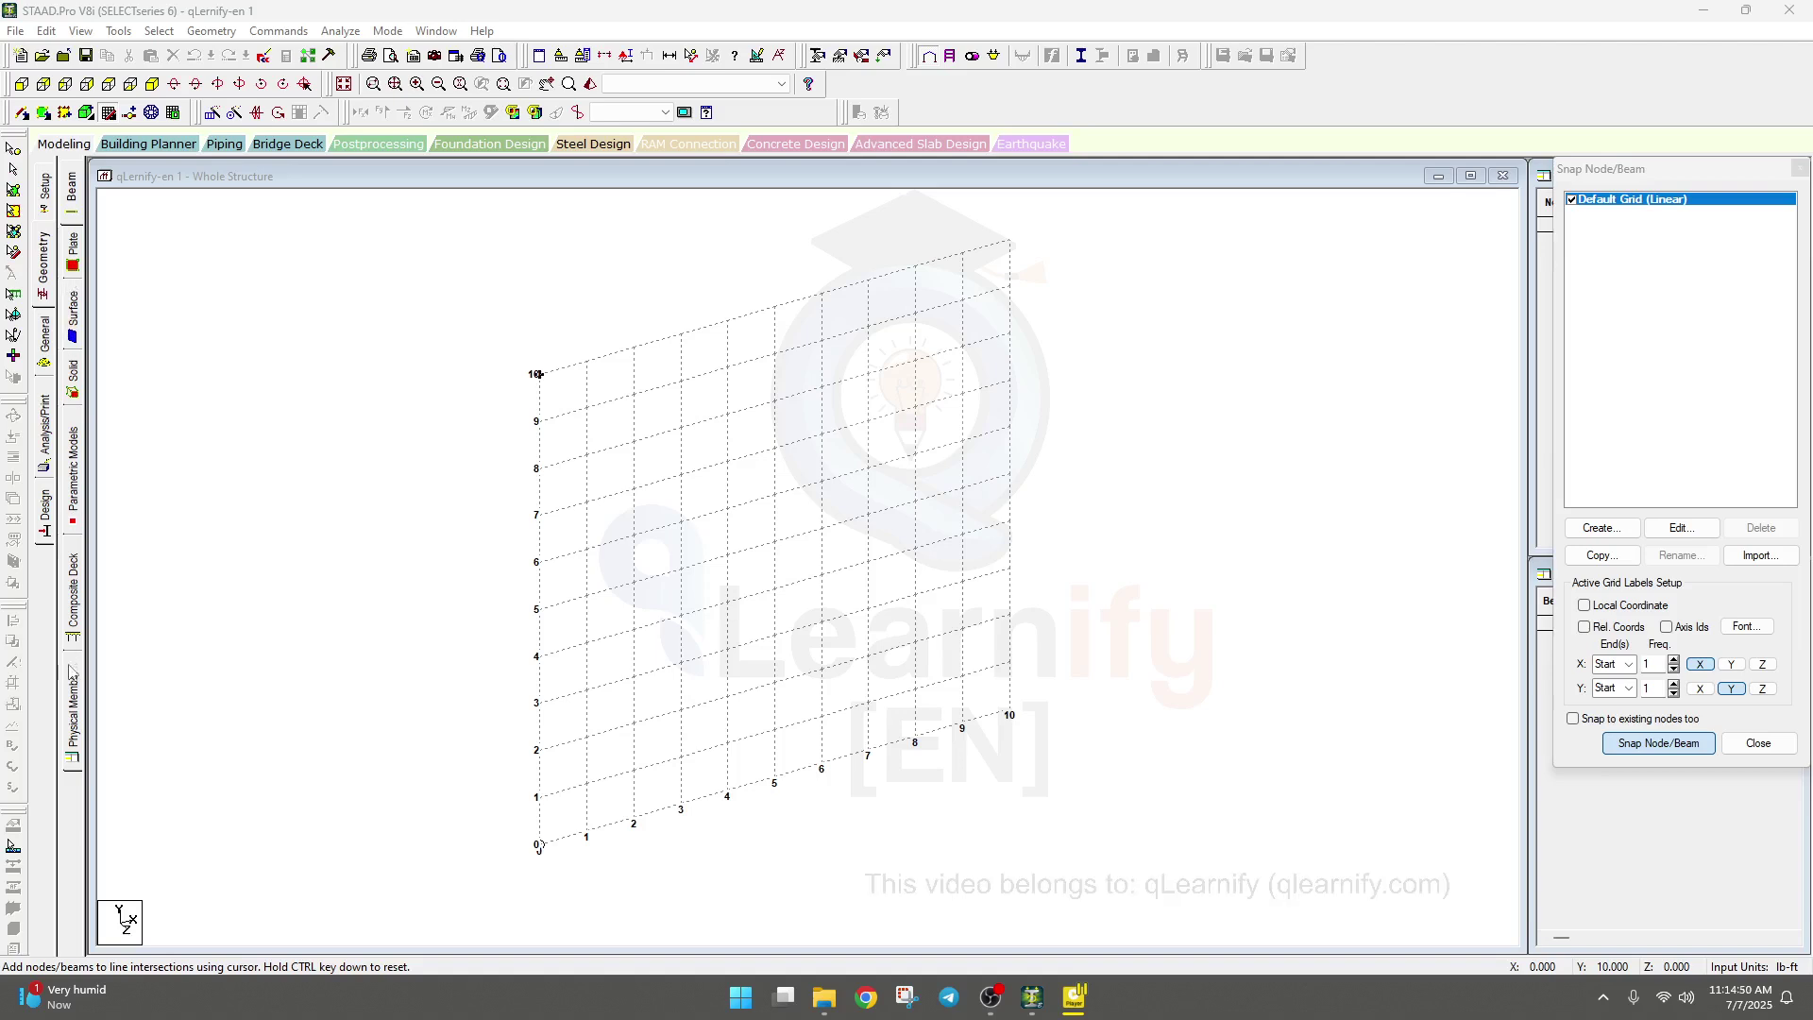
# Open the job setup page and look through its job, client, number, revision, part, reference, engineer, checker, approval and comment fields.
pyautogui.click(45, 189)
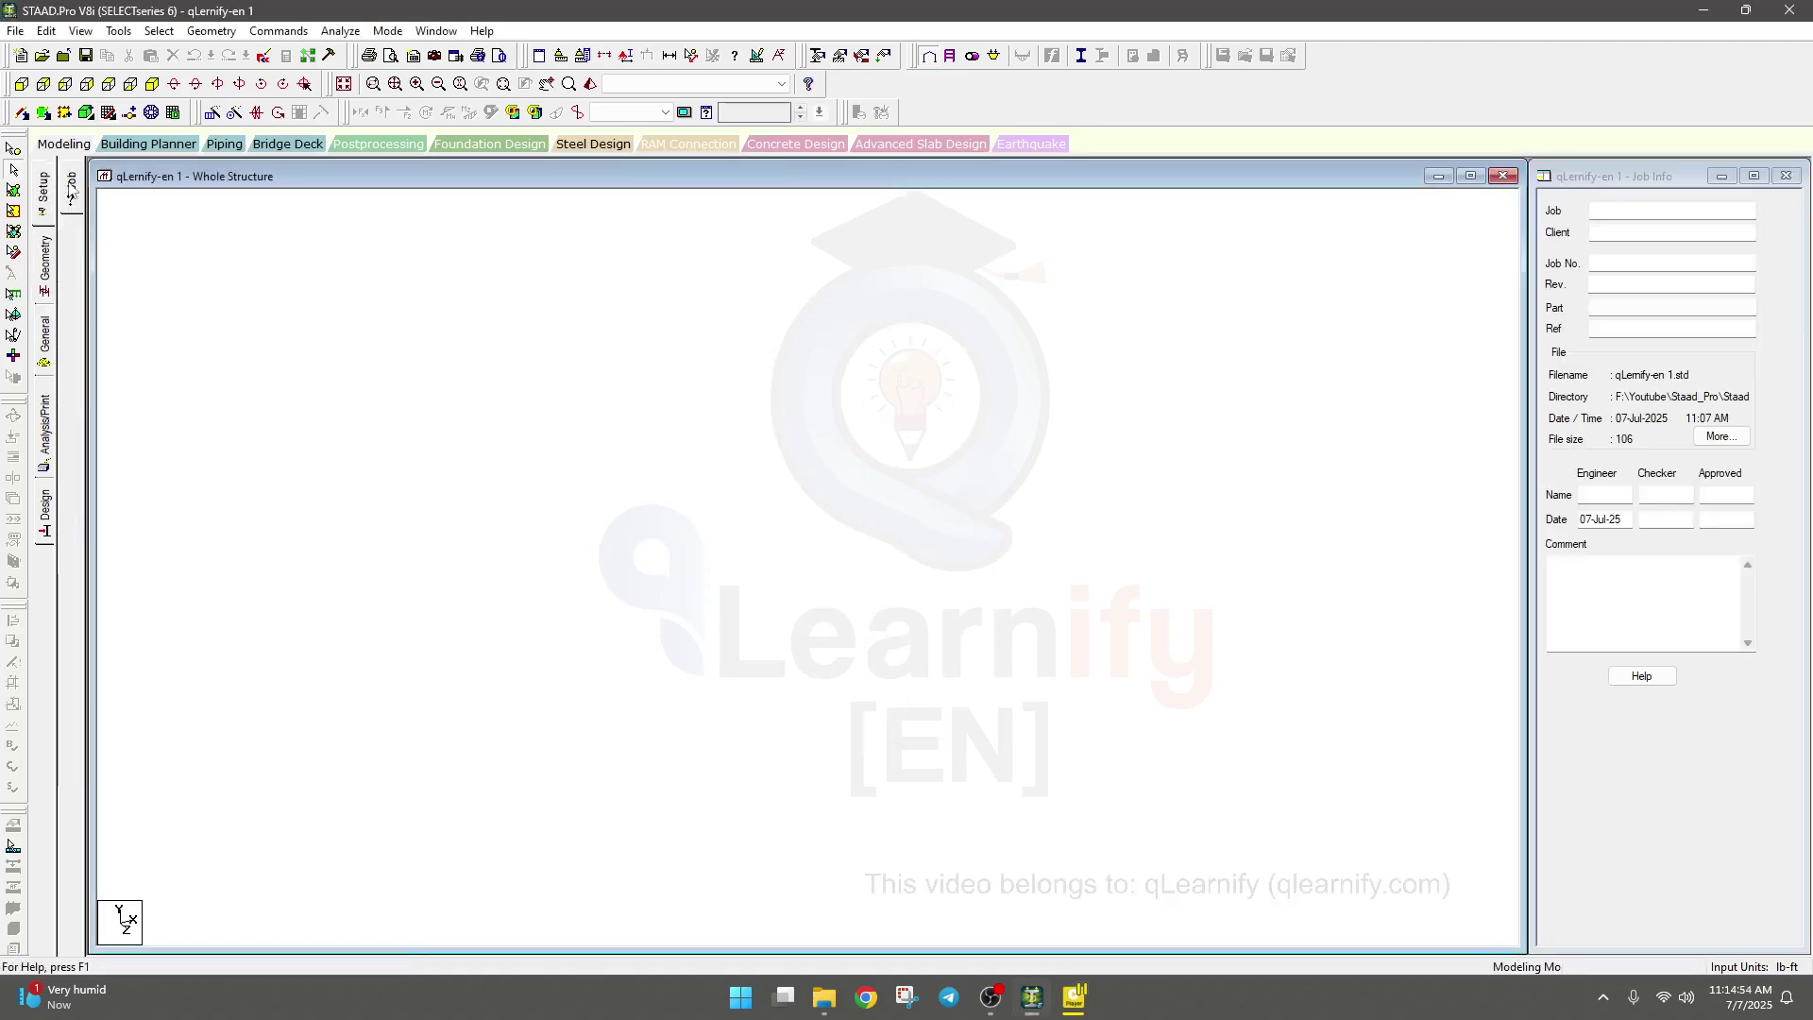
pyautogui.click(1609, 212)
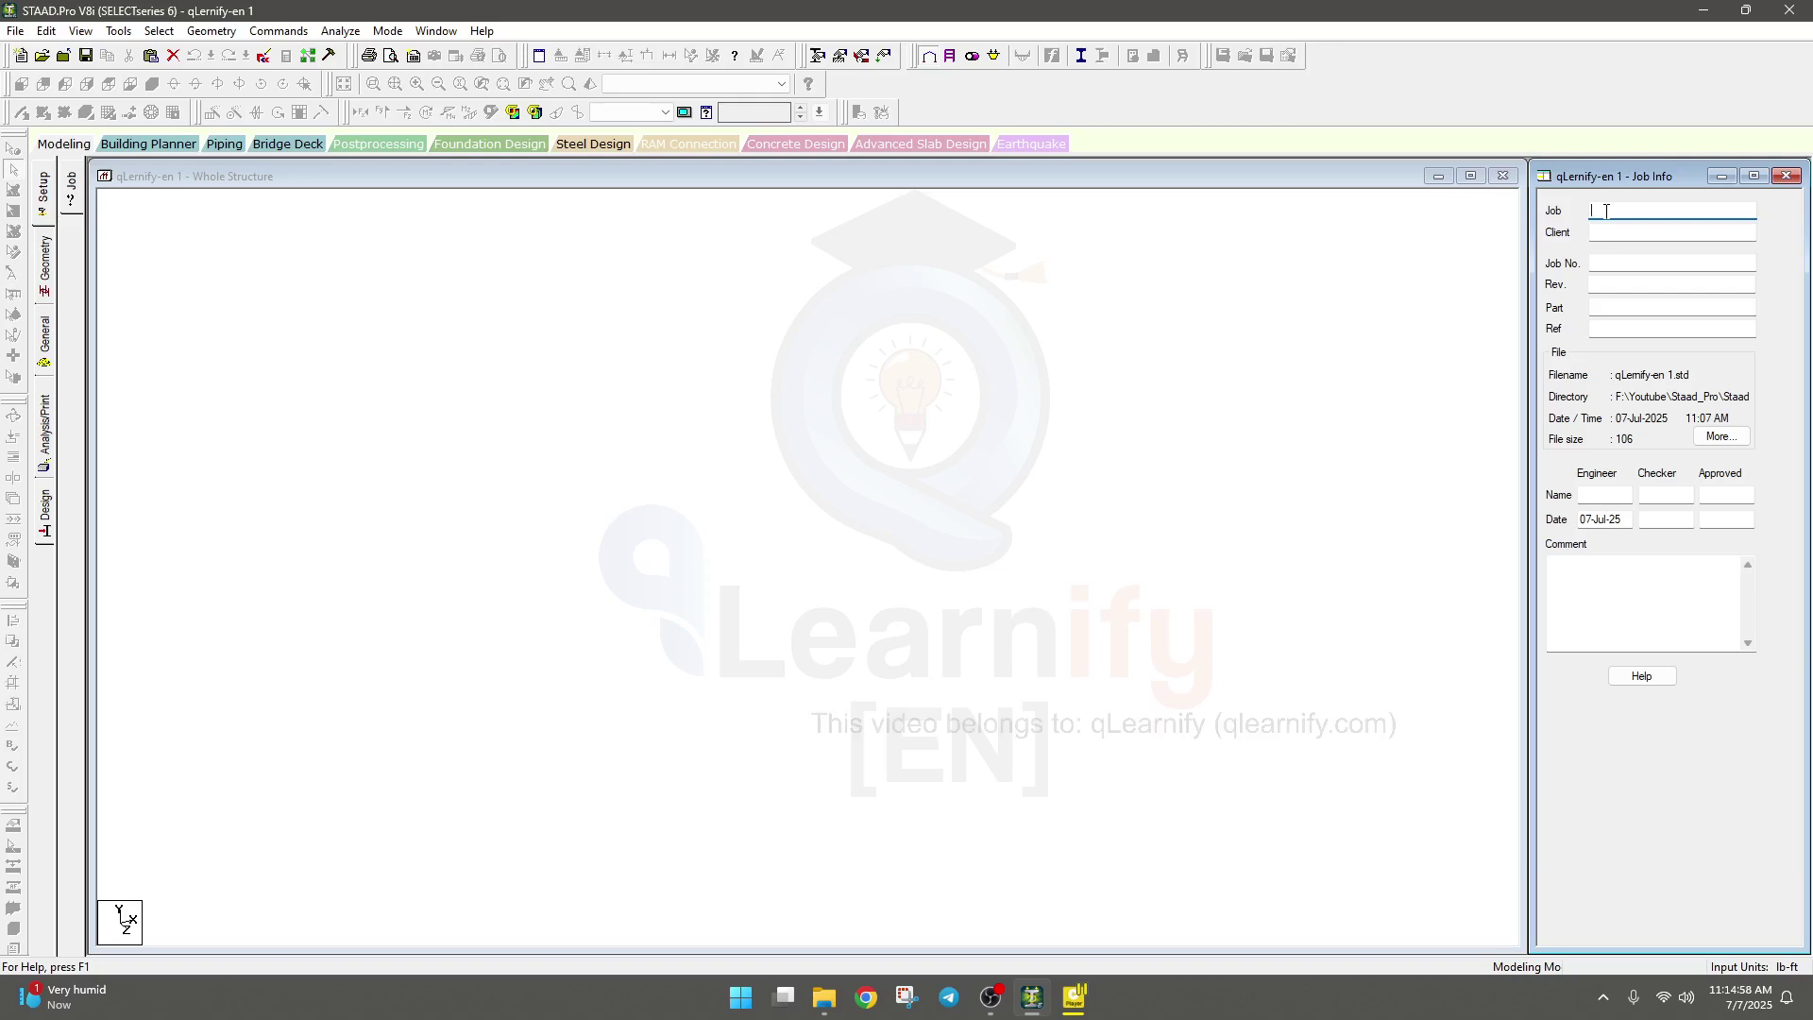
pyautogui.click(1609, 231)
pyautogui.click(1618, 263)
pyautogui.click(1624, 287)
pyautogui.click(1624, 308)
pyautogui.press('Tab')
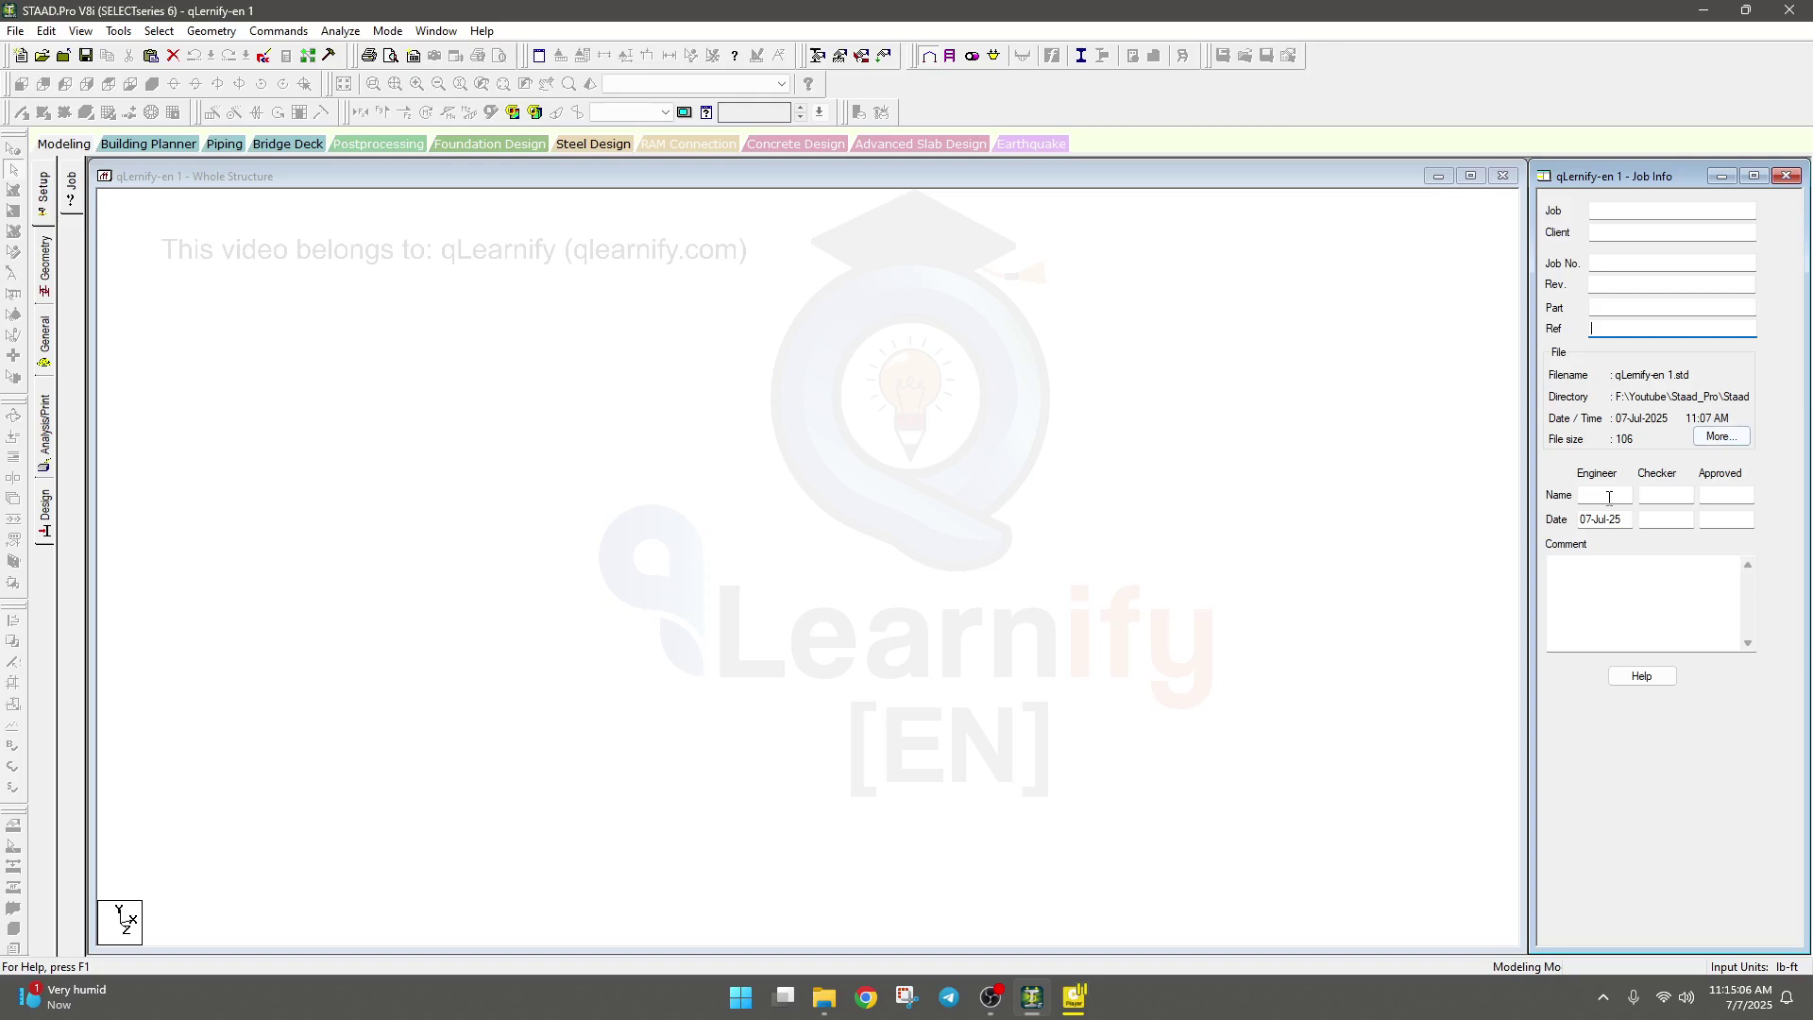
pyautogui.click(1598, 495)
pyautogui.click(1682, 492)
pyautogui.click(1732, 492)
pyautogui.click(1610, 603)
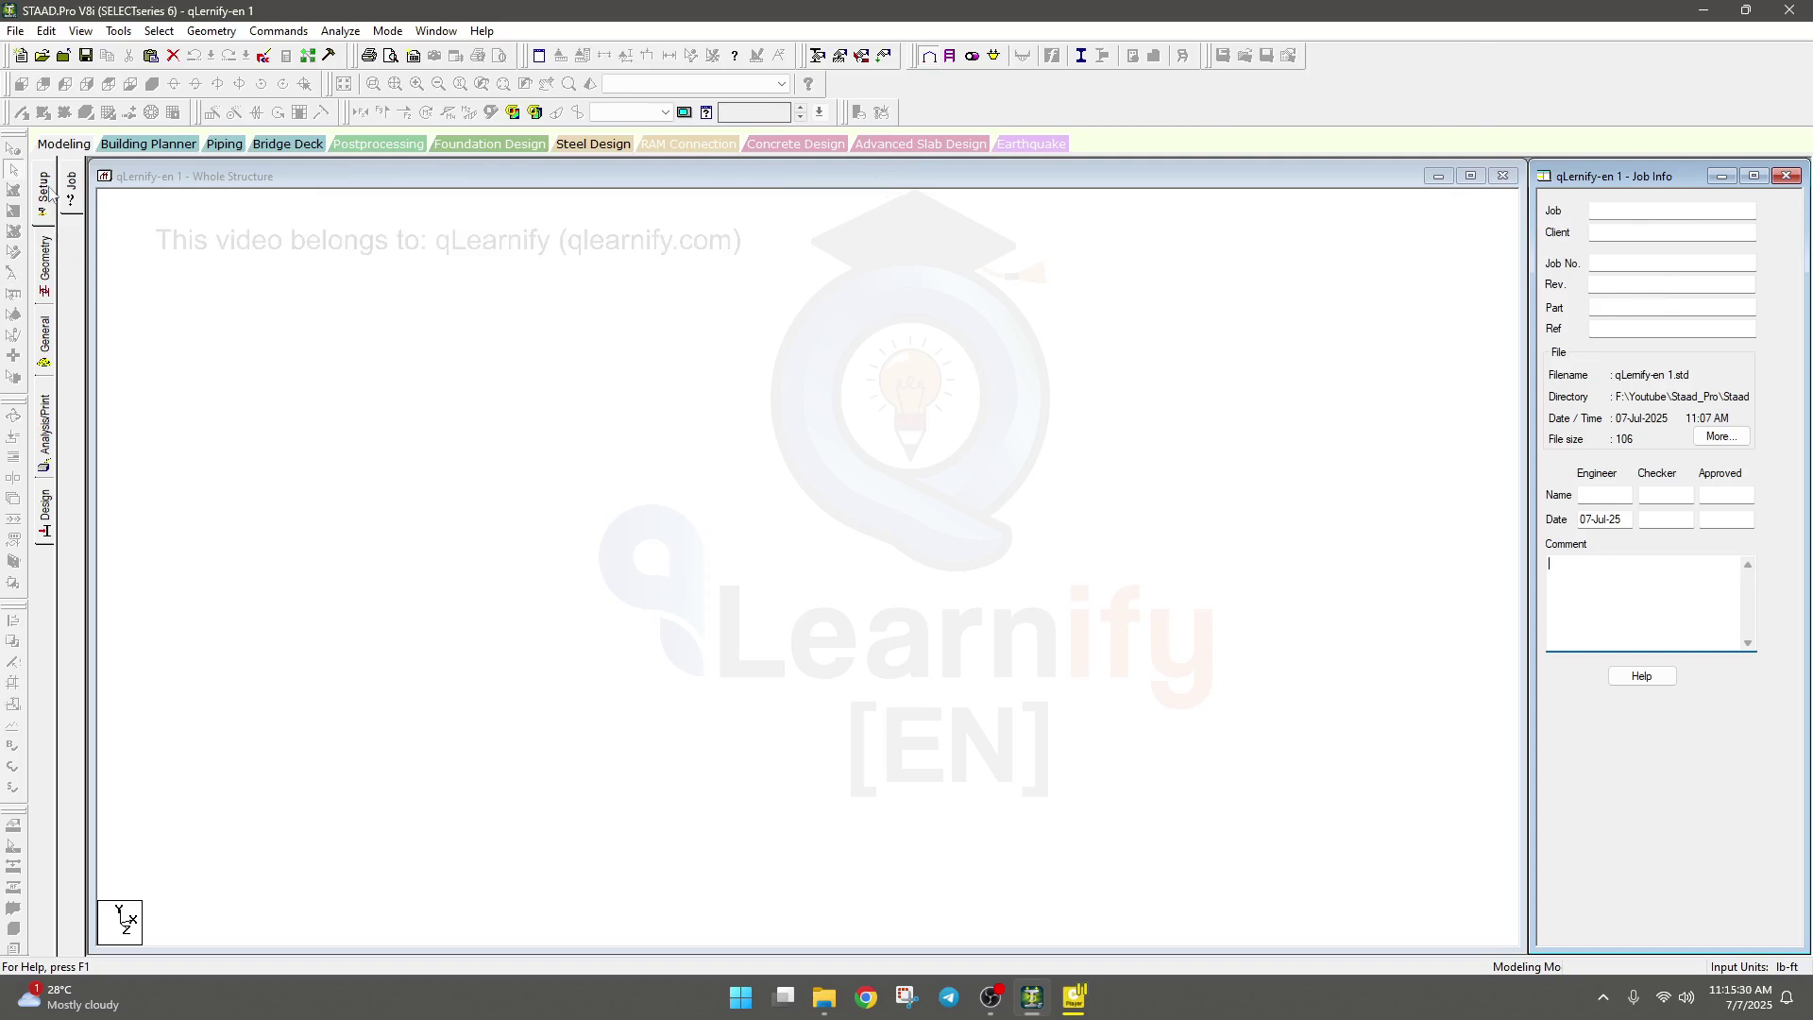
# Look through the Geometry page and the General pages for Property, Spec, Support, Load & Definition and Material.
pyautogui.click(44, 265)
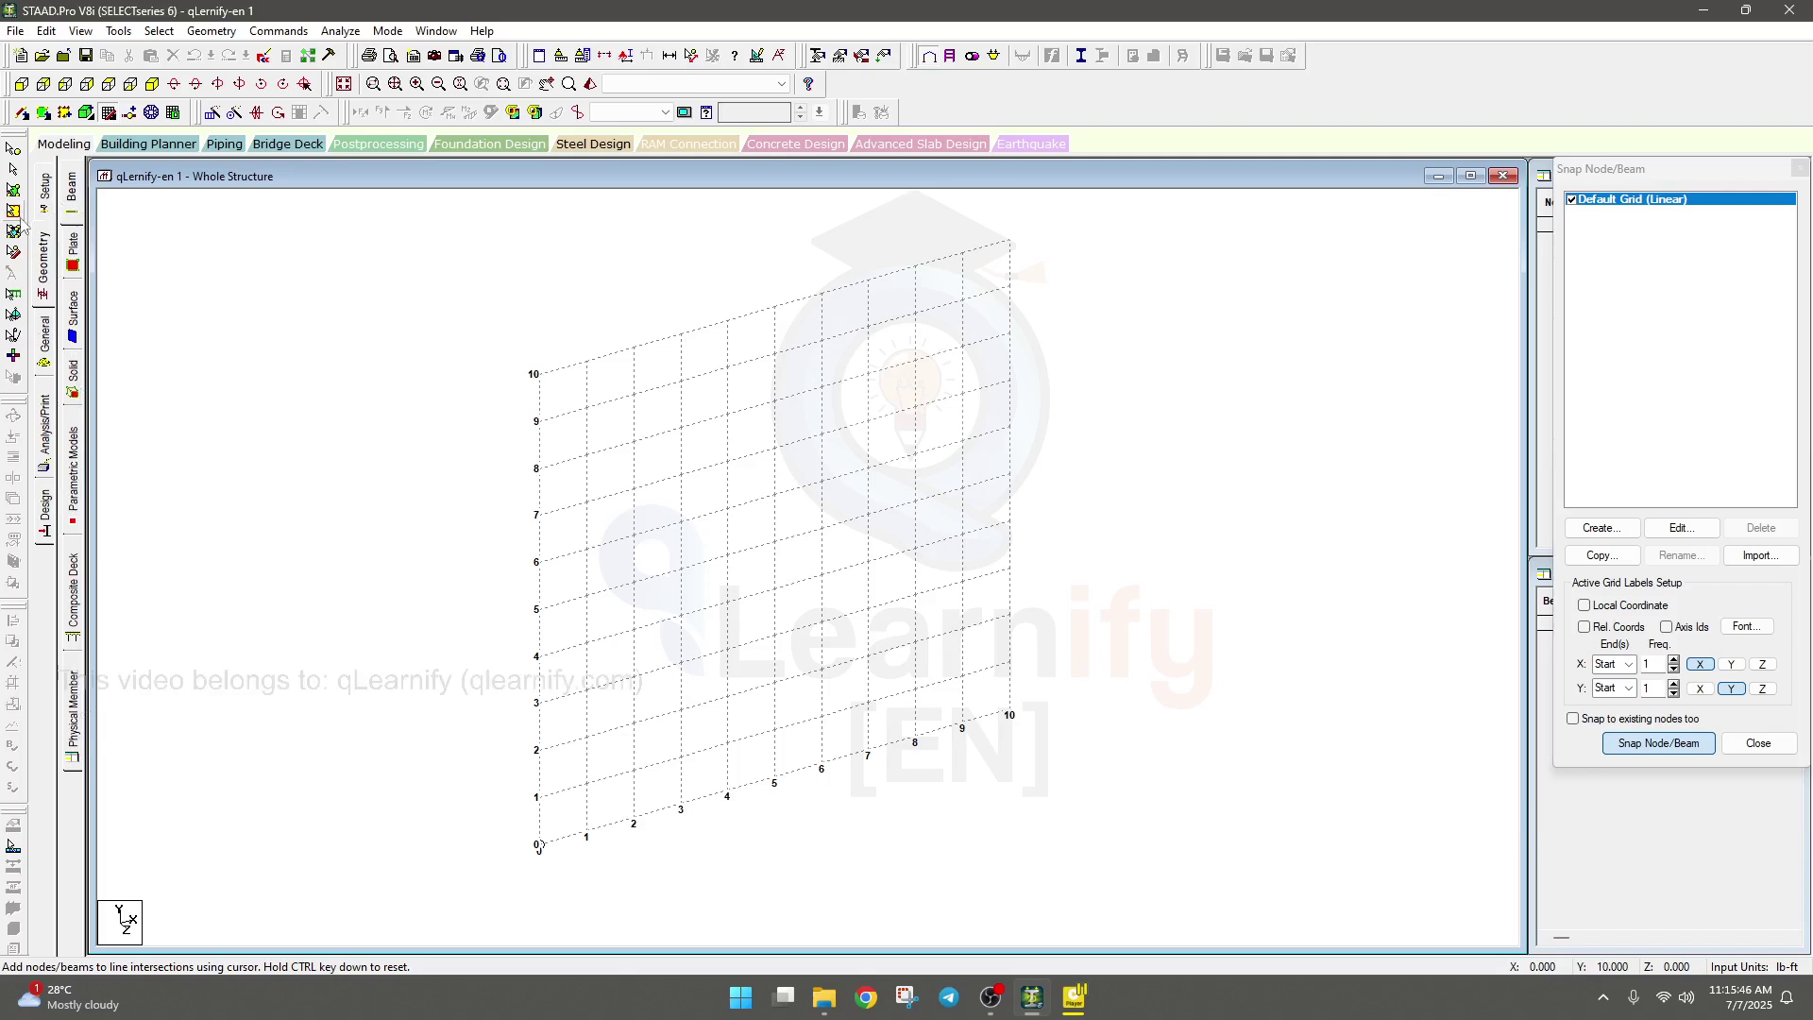
pyautogui.click(47, 339)
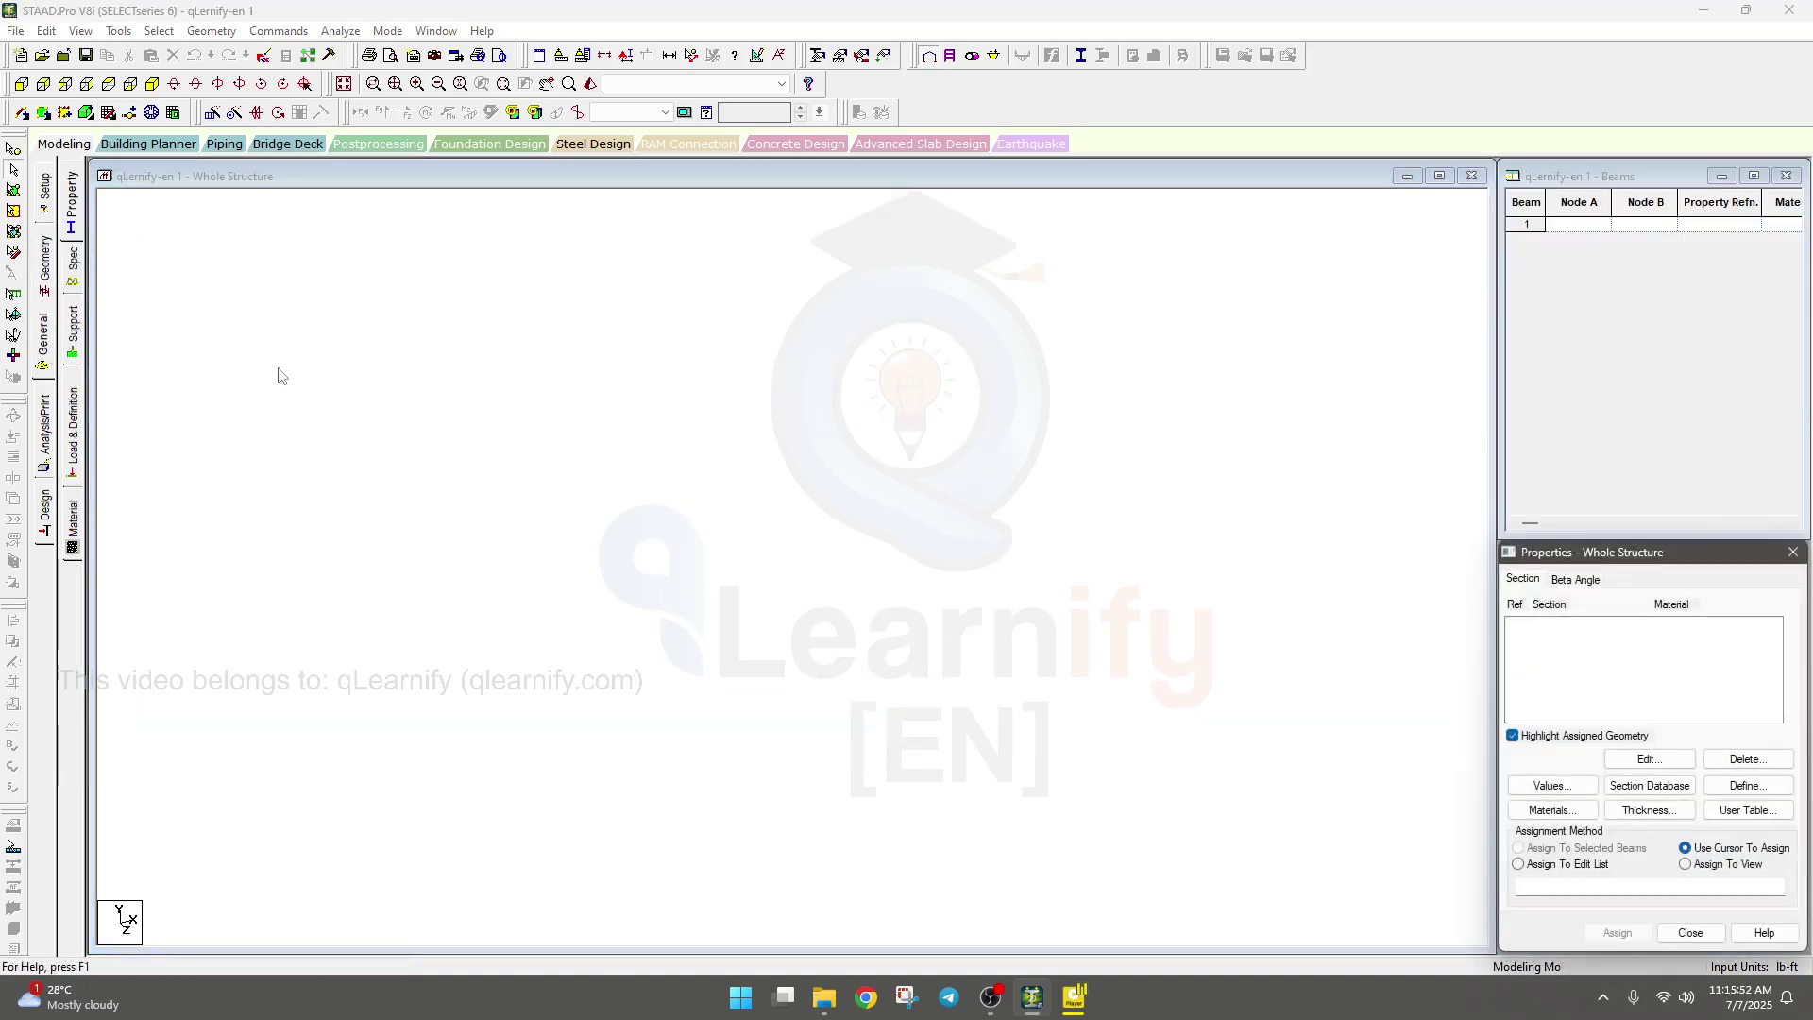
pyautogui.click(74, 267)
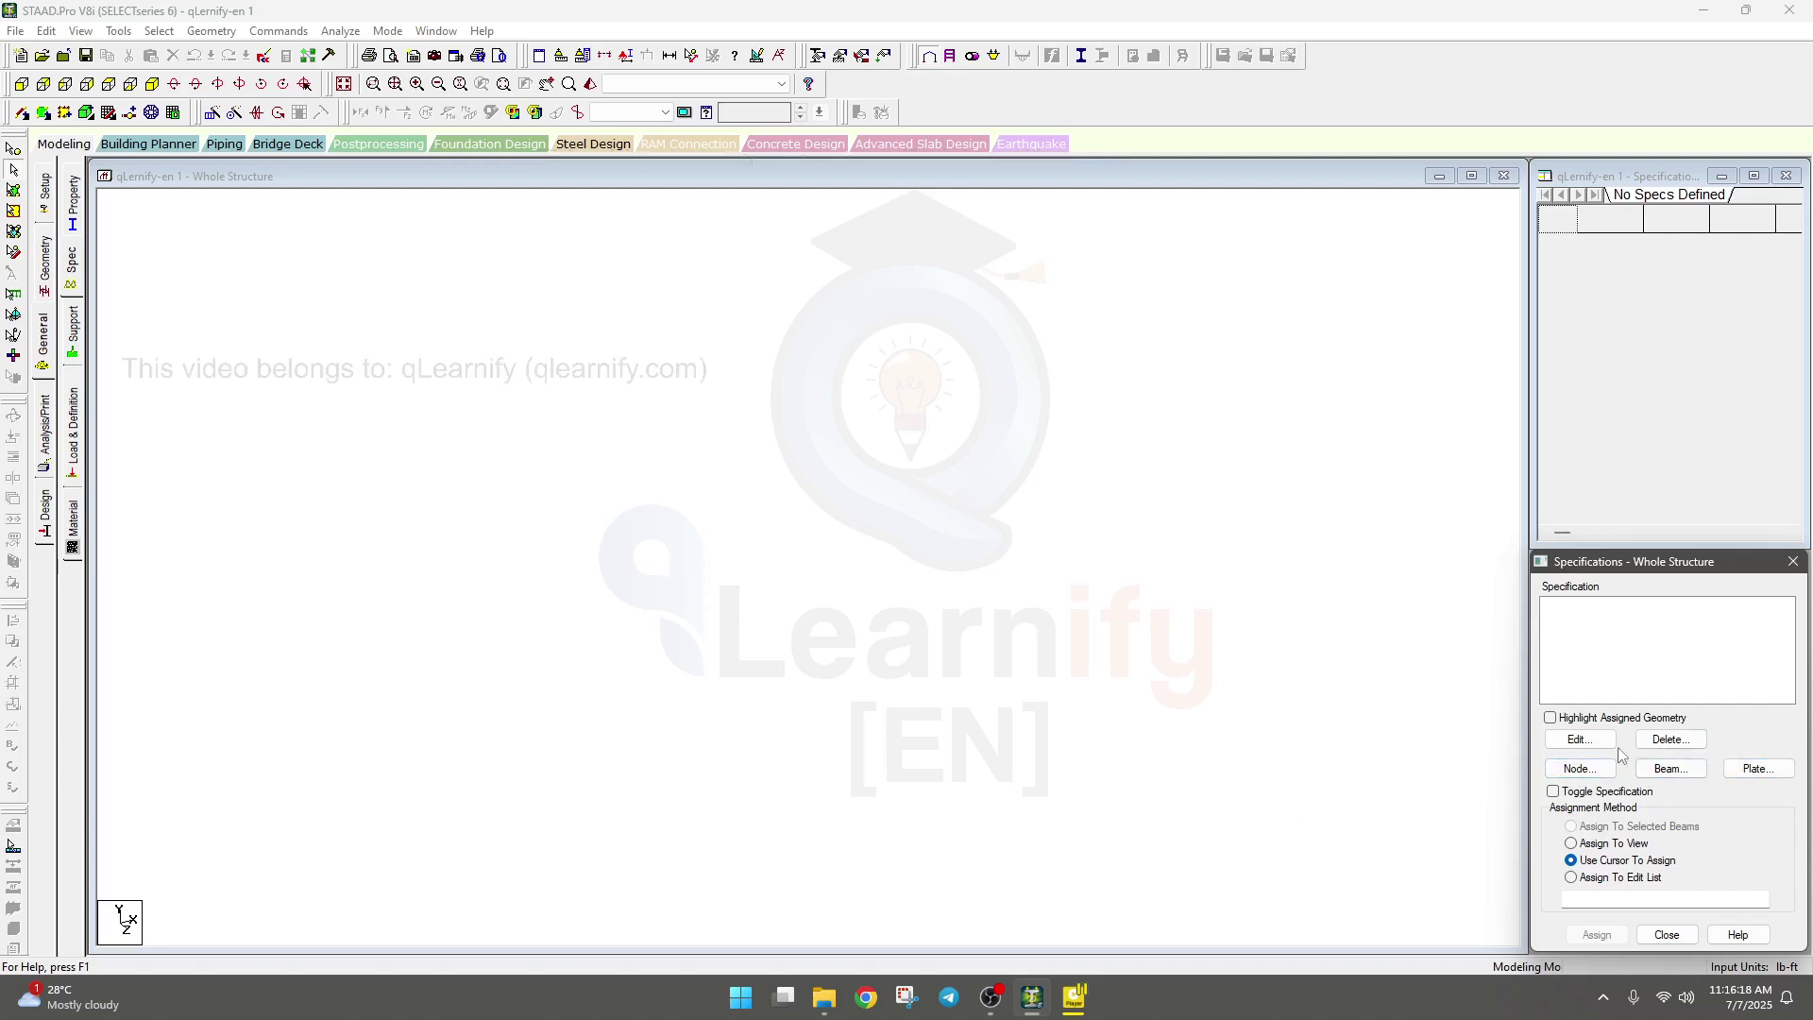
pyautogui.click(75, 345)
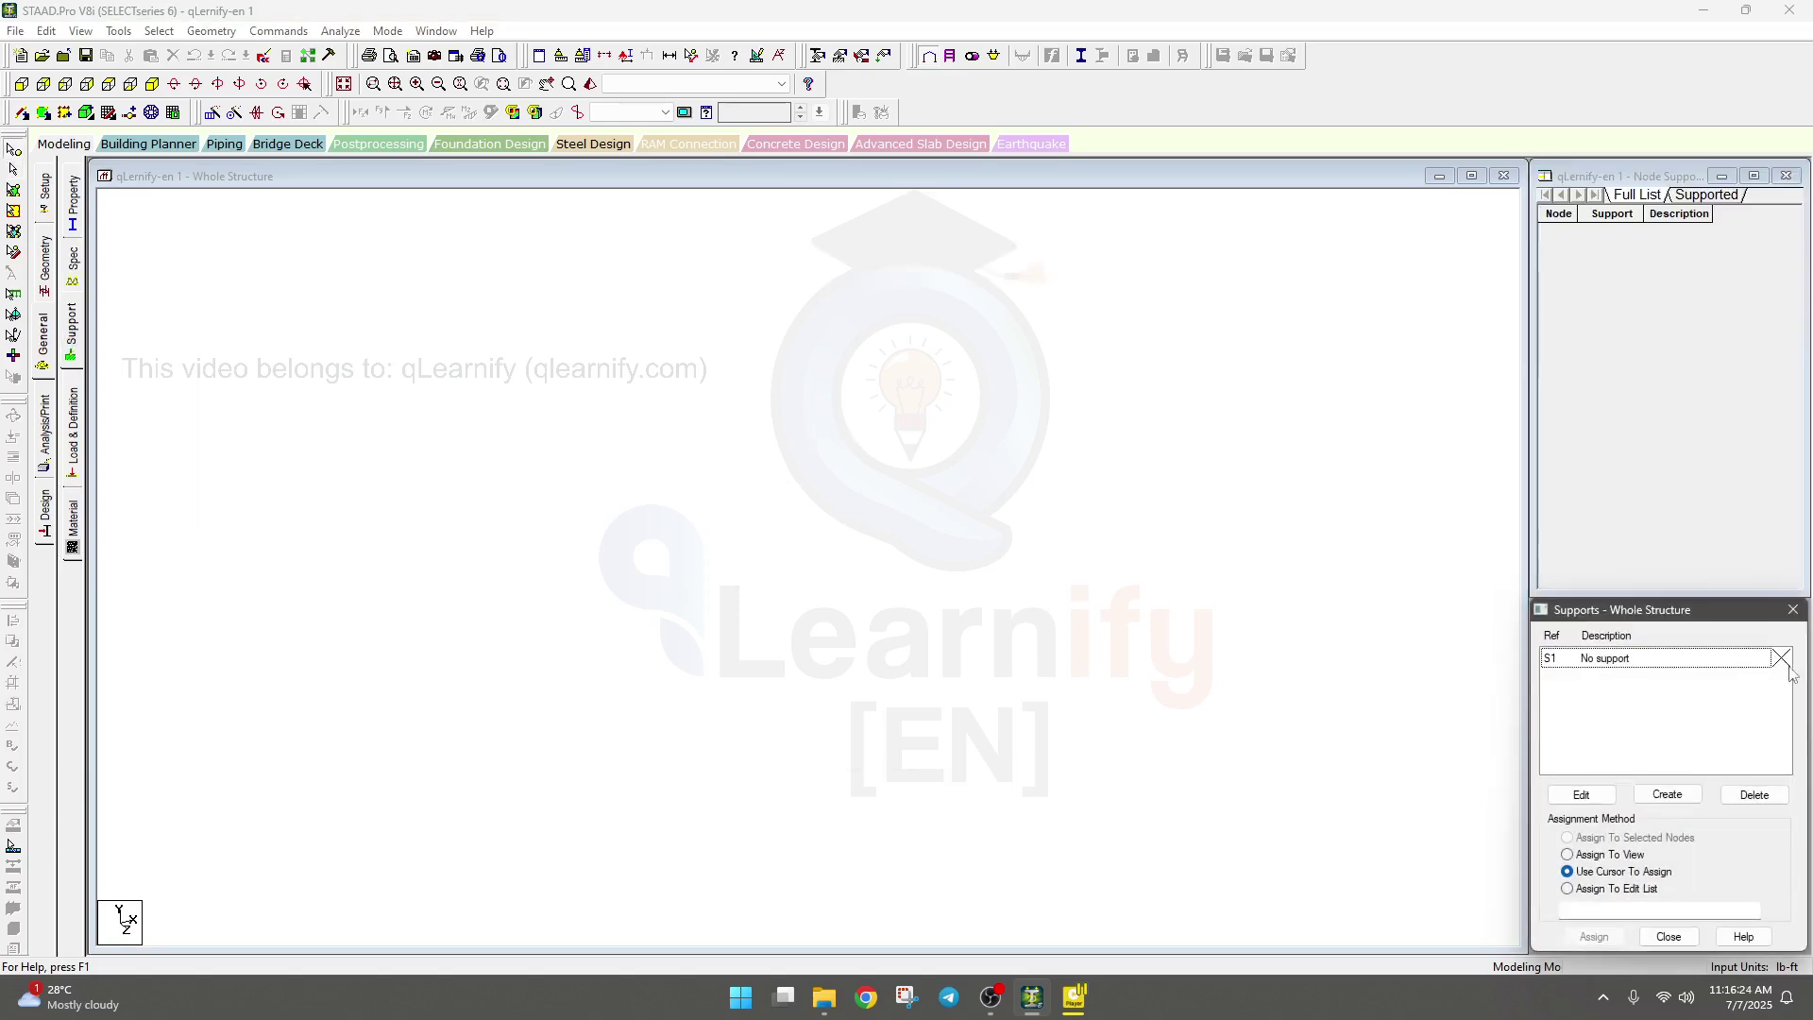
pyautogui.click(73, 436)
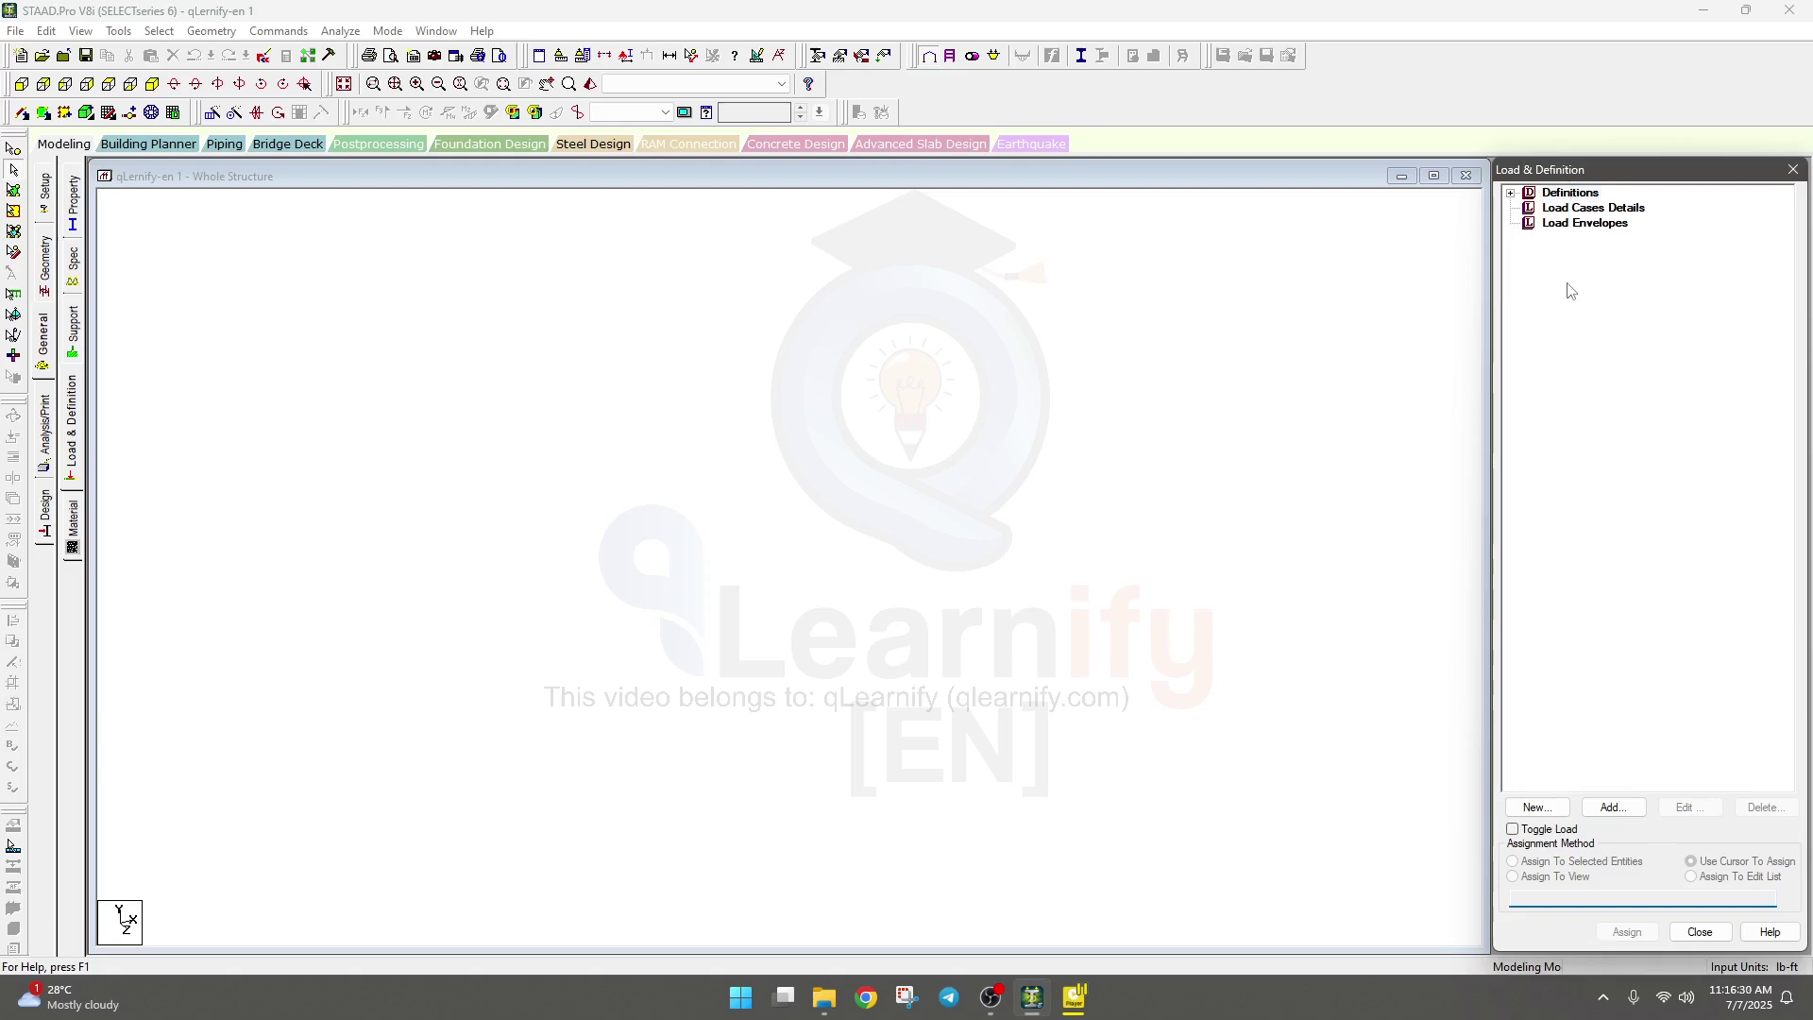
pyautogui.click(73, 525)
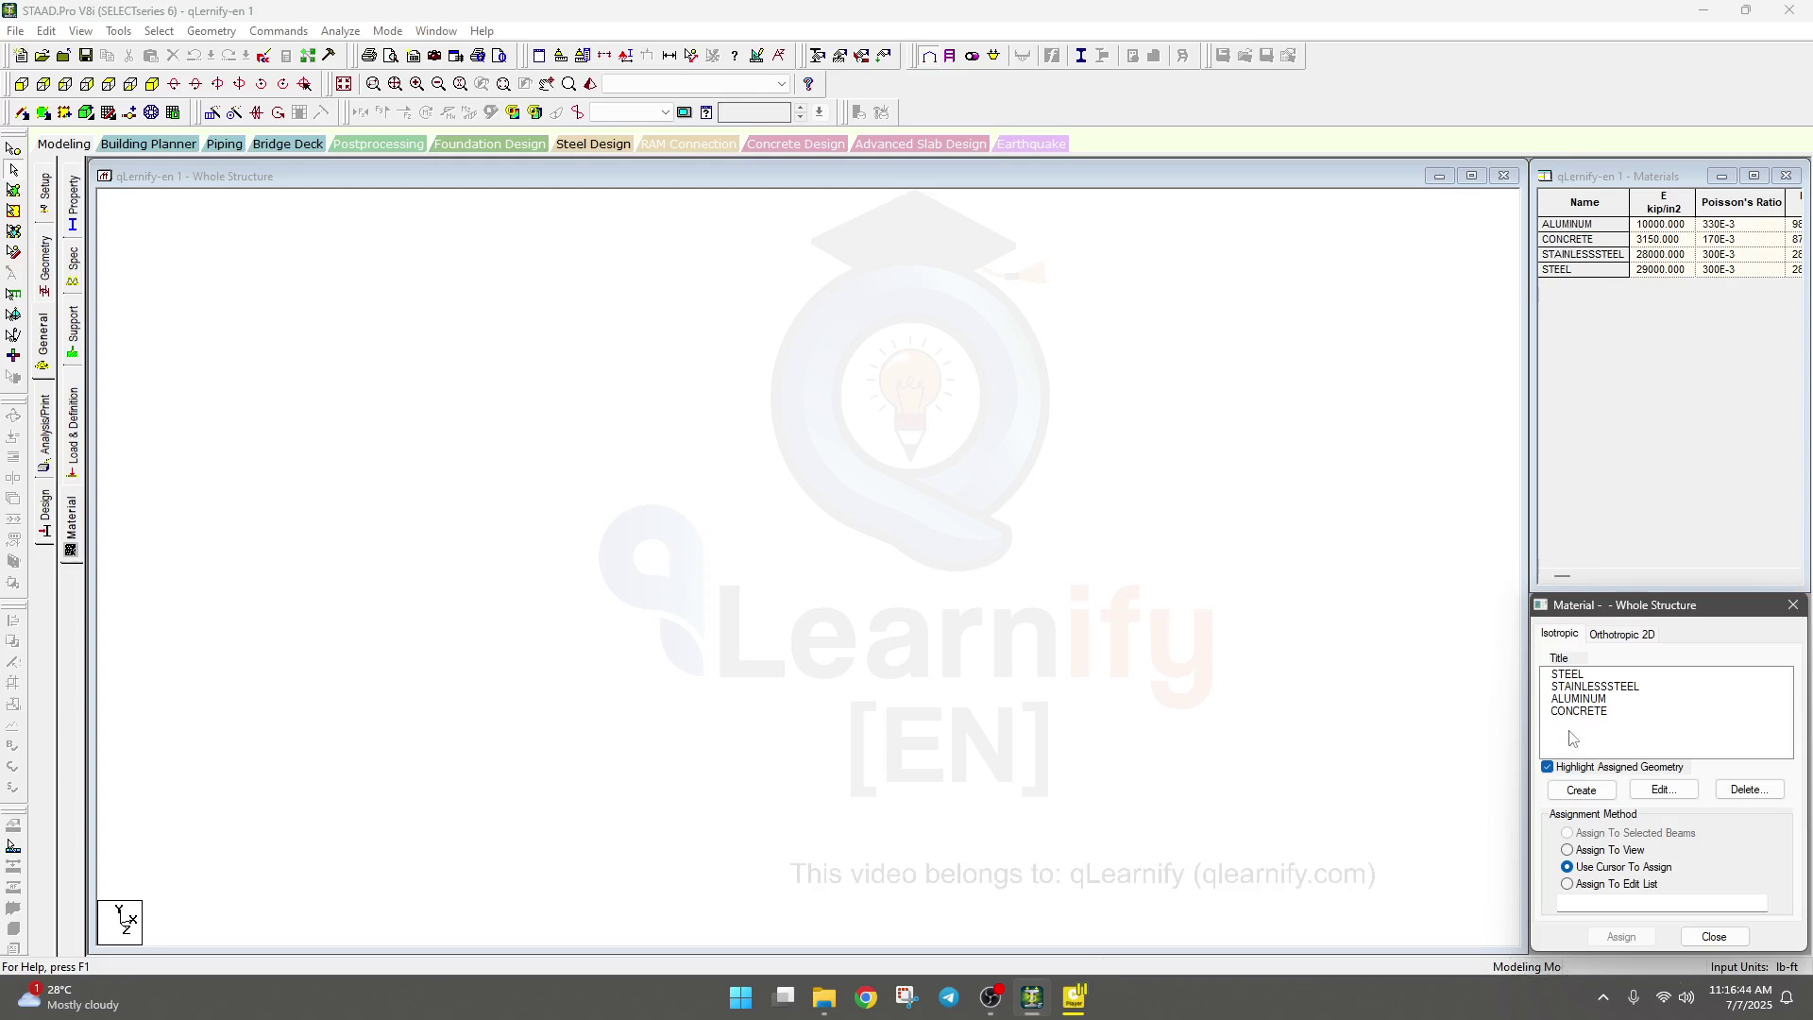
# Open the CONCRETE material's definition to review its material and design properties, and close it without changes.
pyautogui.click(1584, 715)
pyautogui.click(1663, 789)
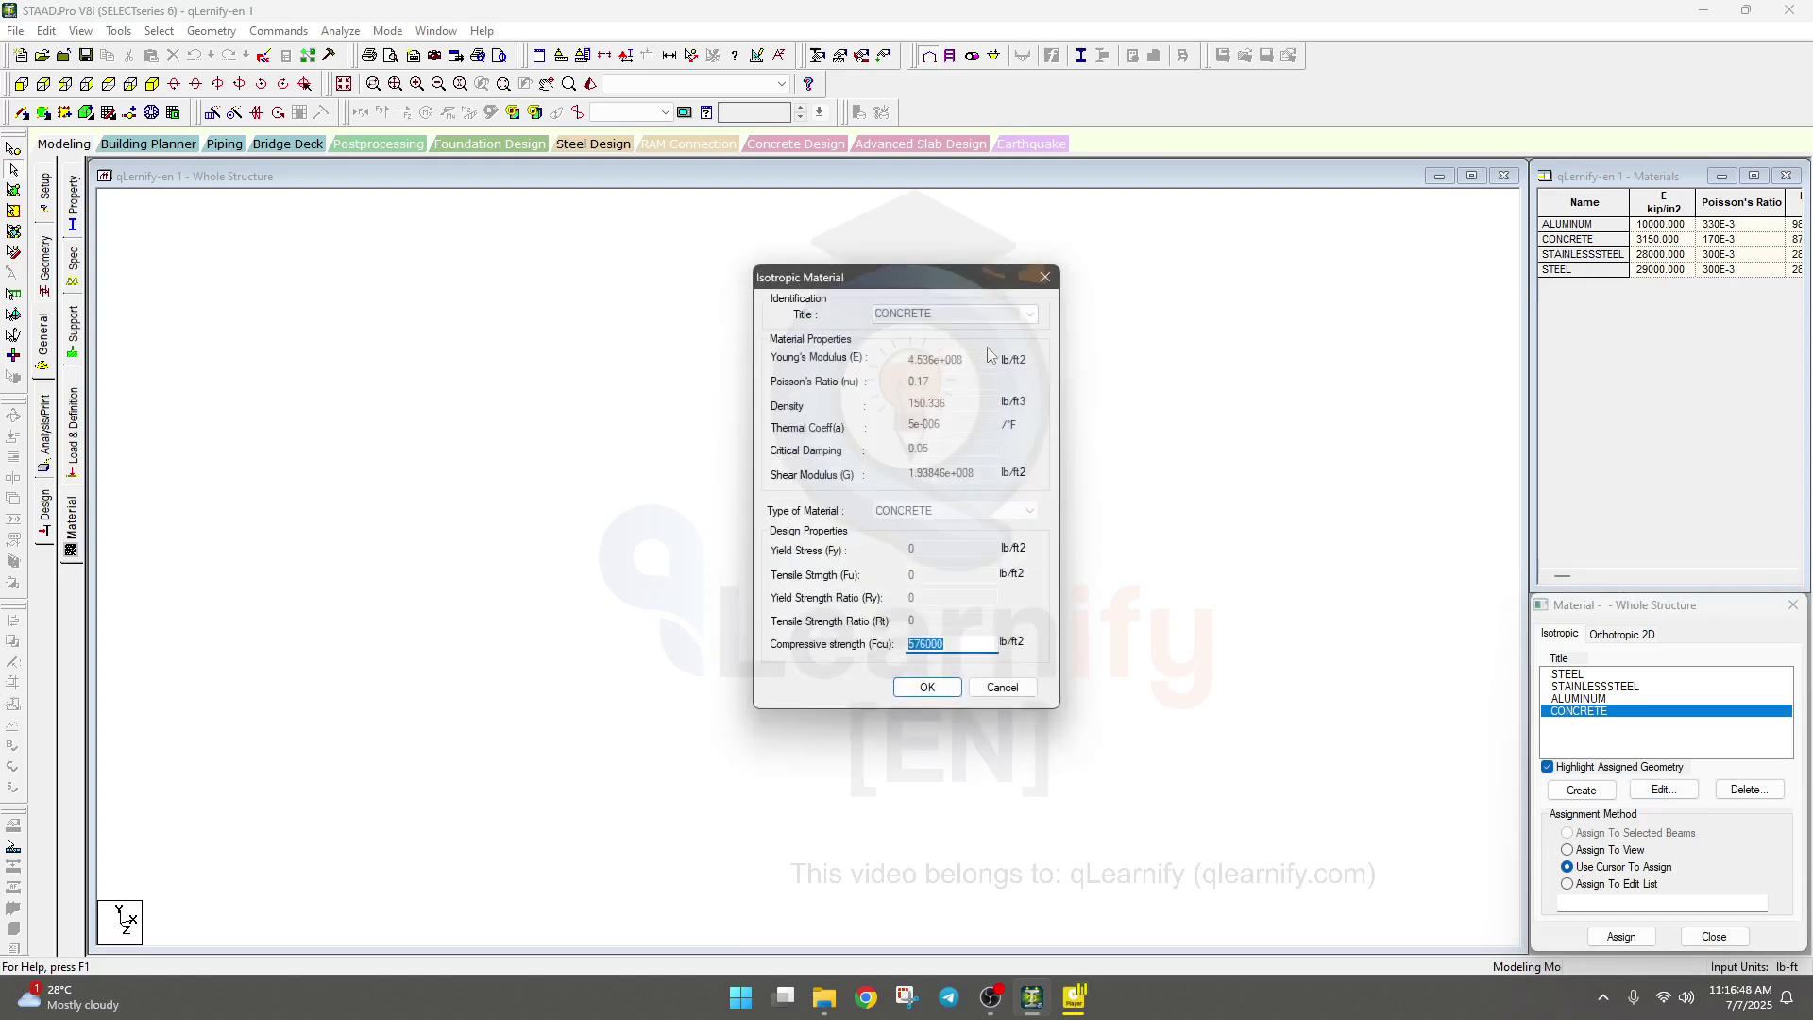
pyautogui.click(992, 689)
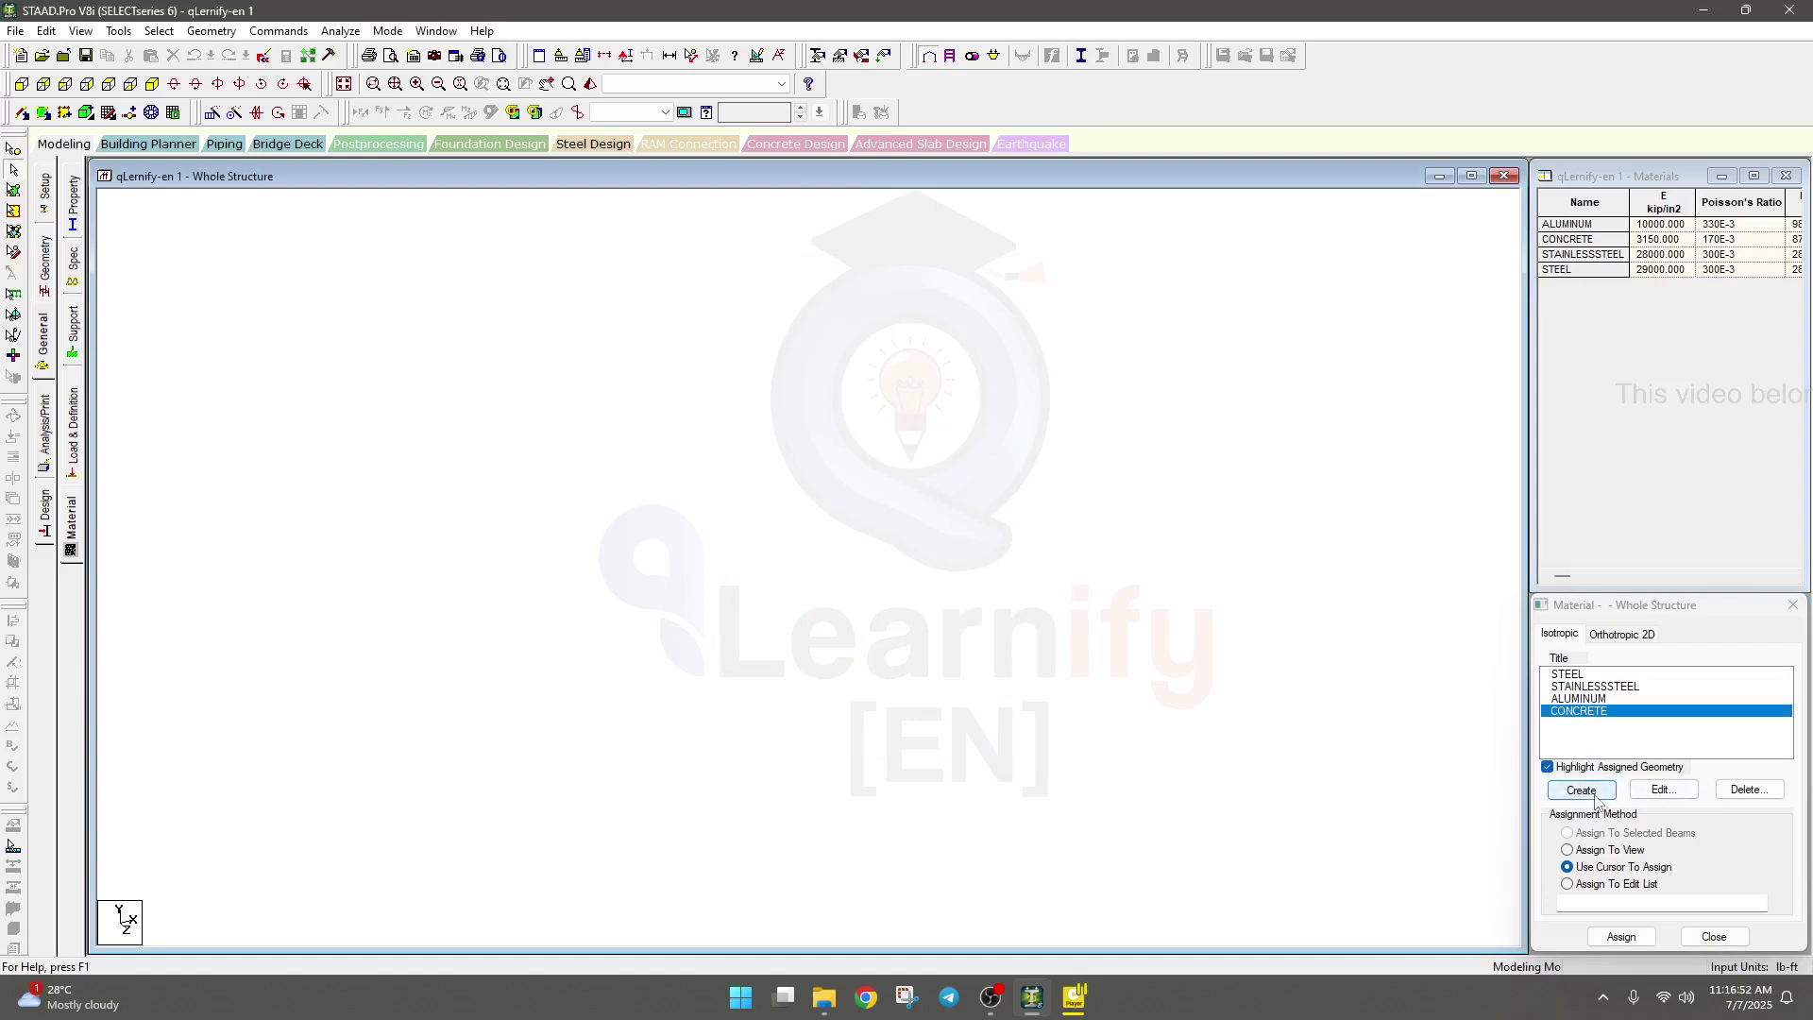
# Try creating an isotropic material from the CONCRETE preset with its title shortened to CONCRET, and cancel the definition.
pyautogui.click(1581, 790)
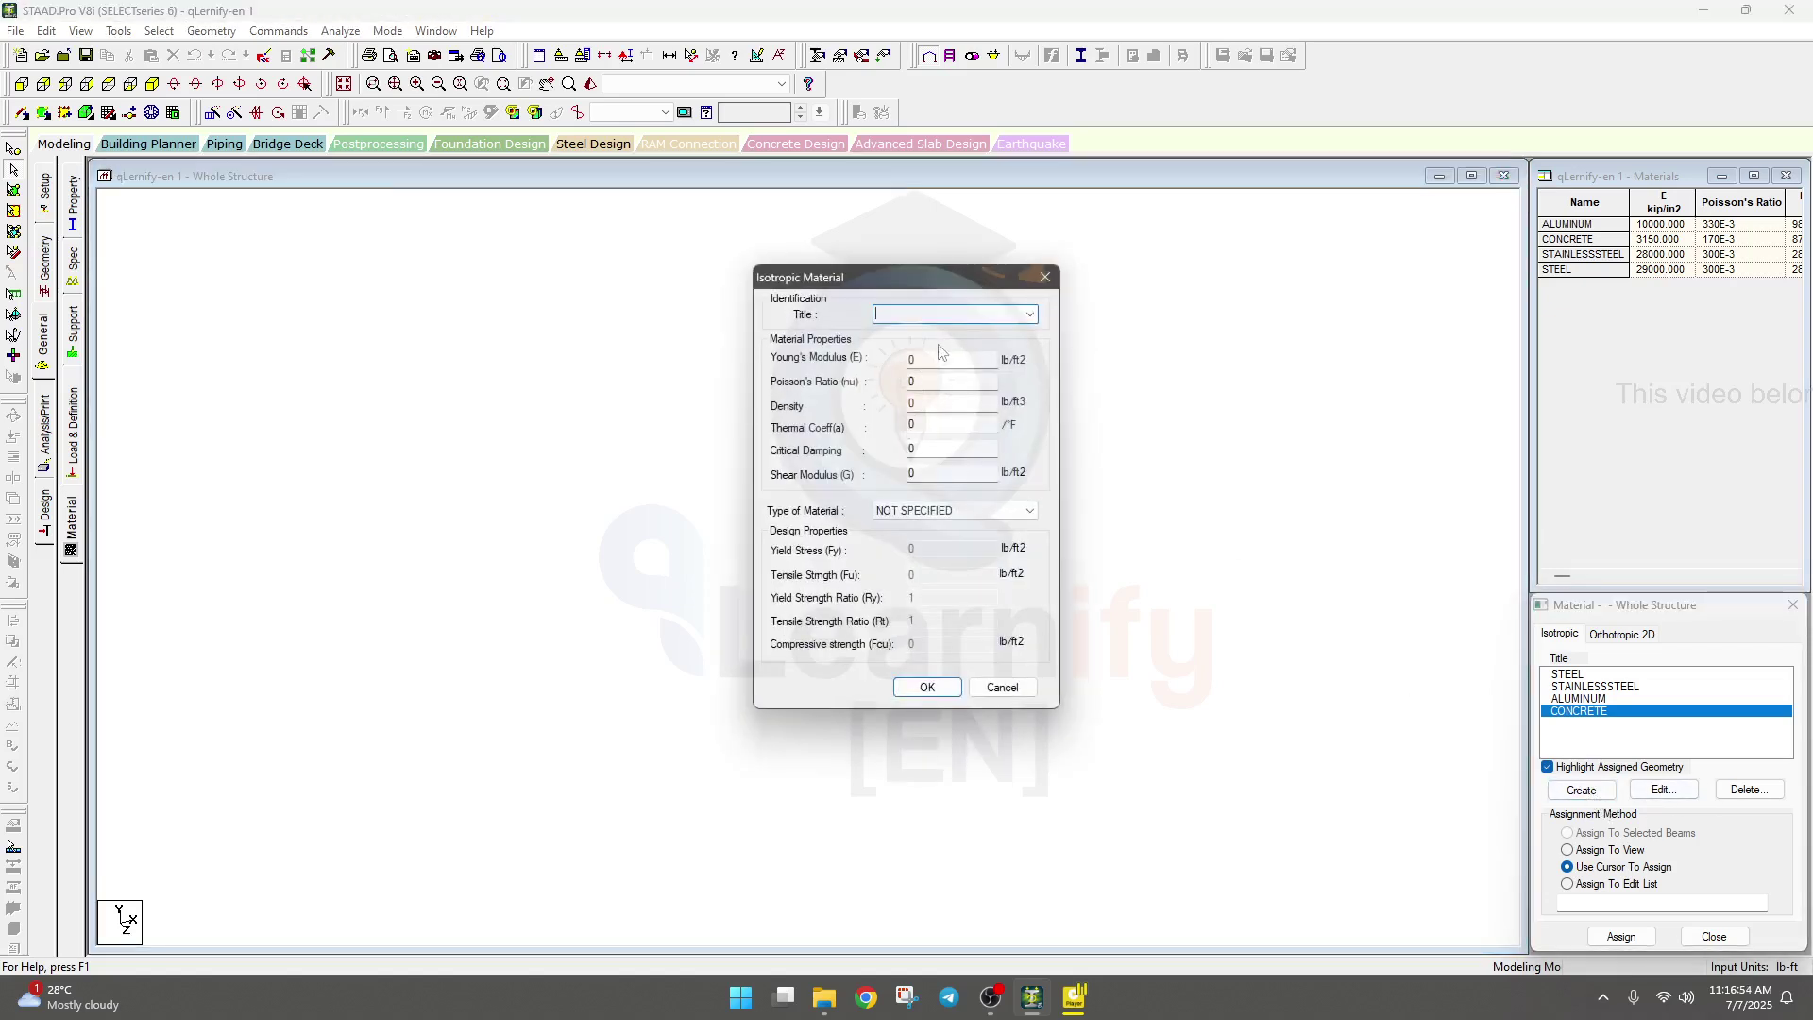
pyautogui.click(1029, 315)
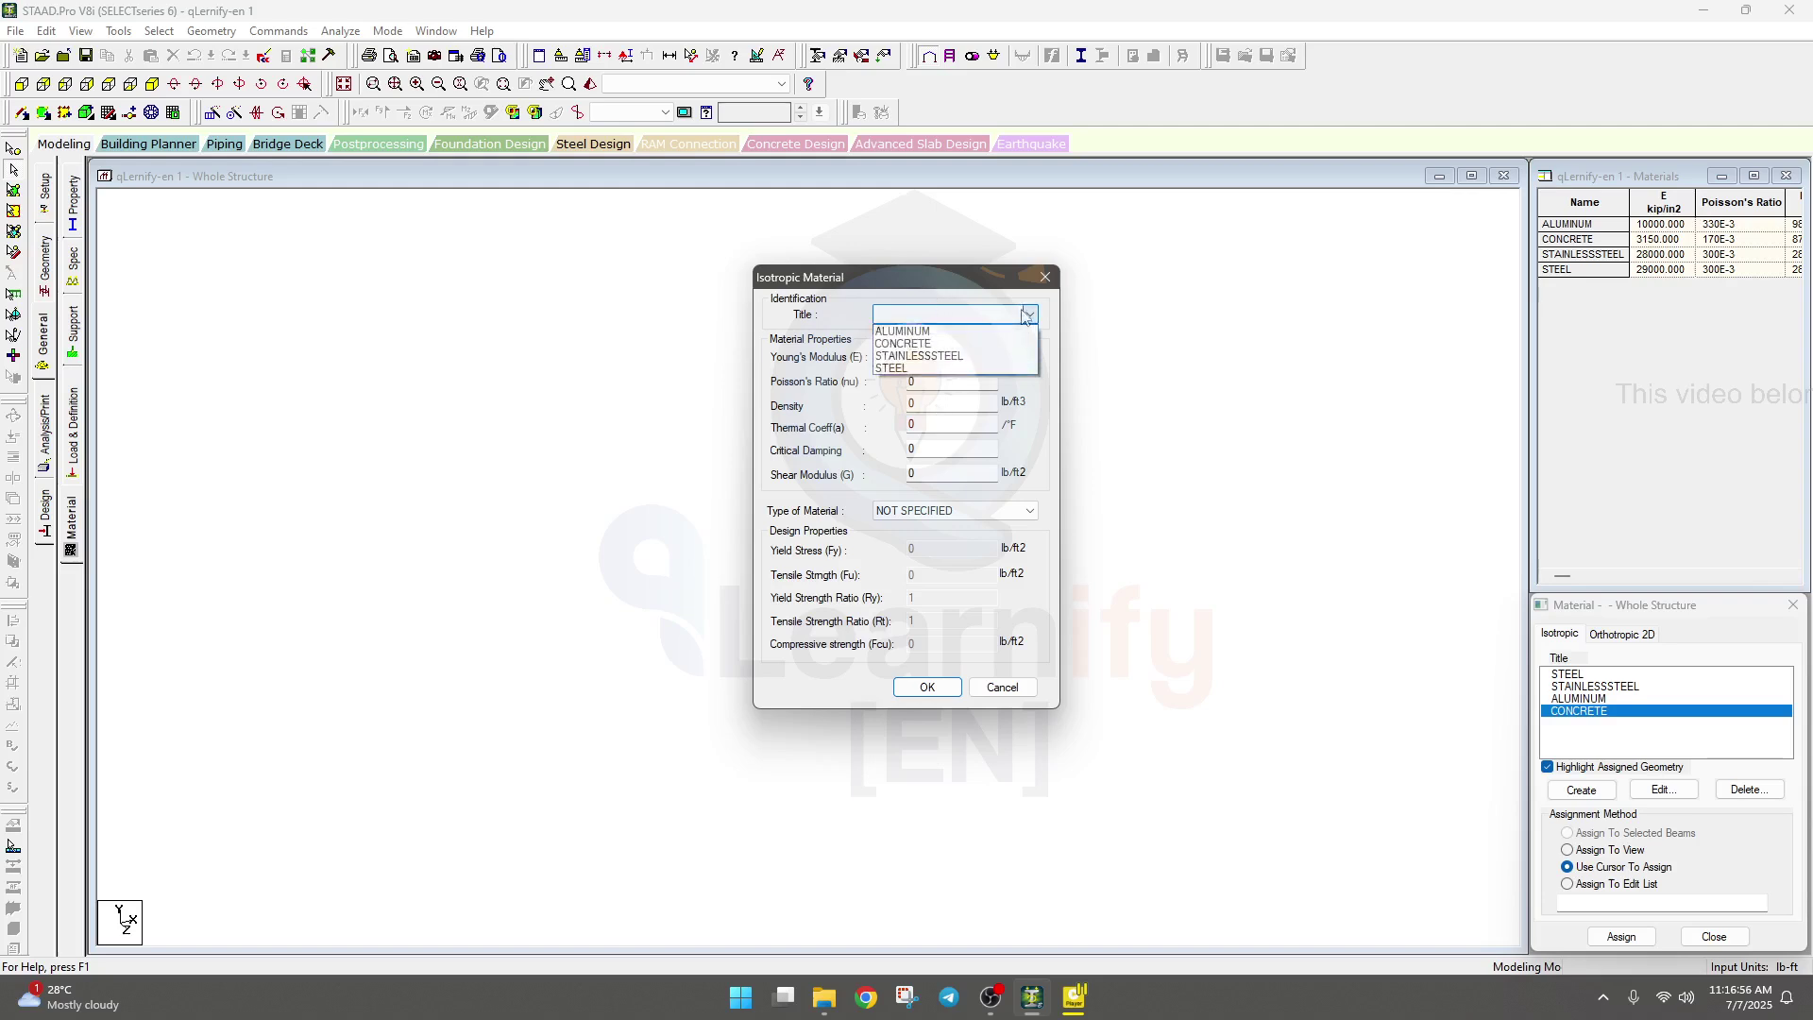
pyautogui.click(916, 343)
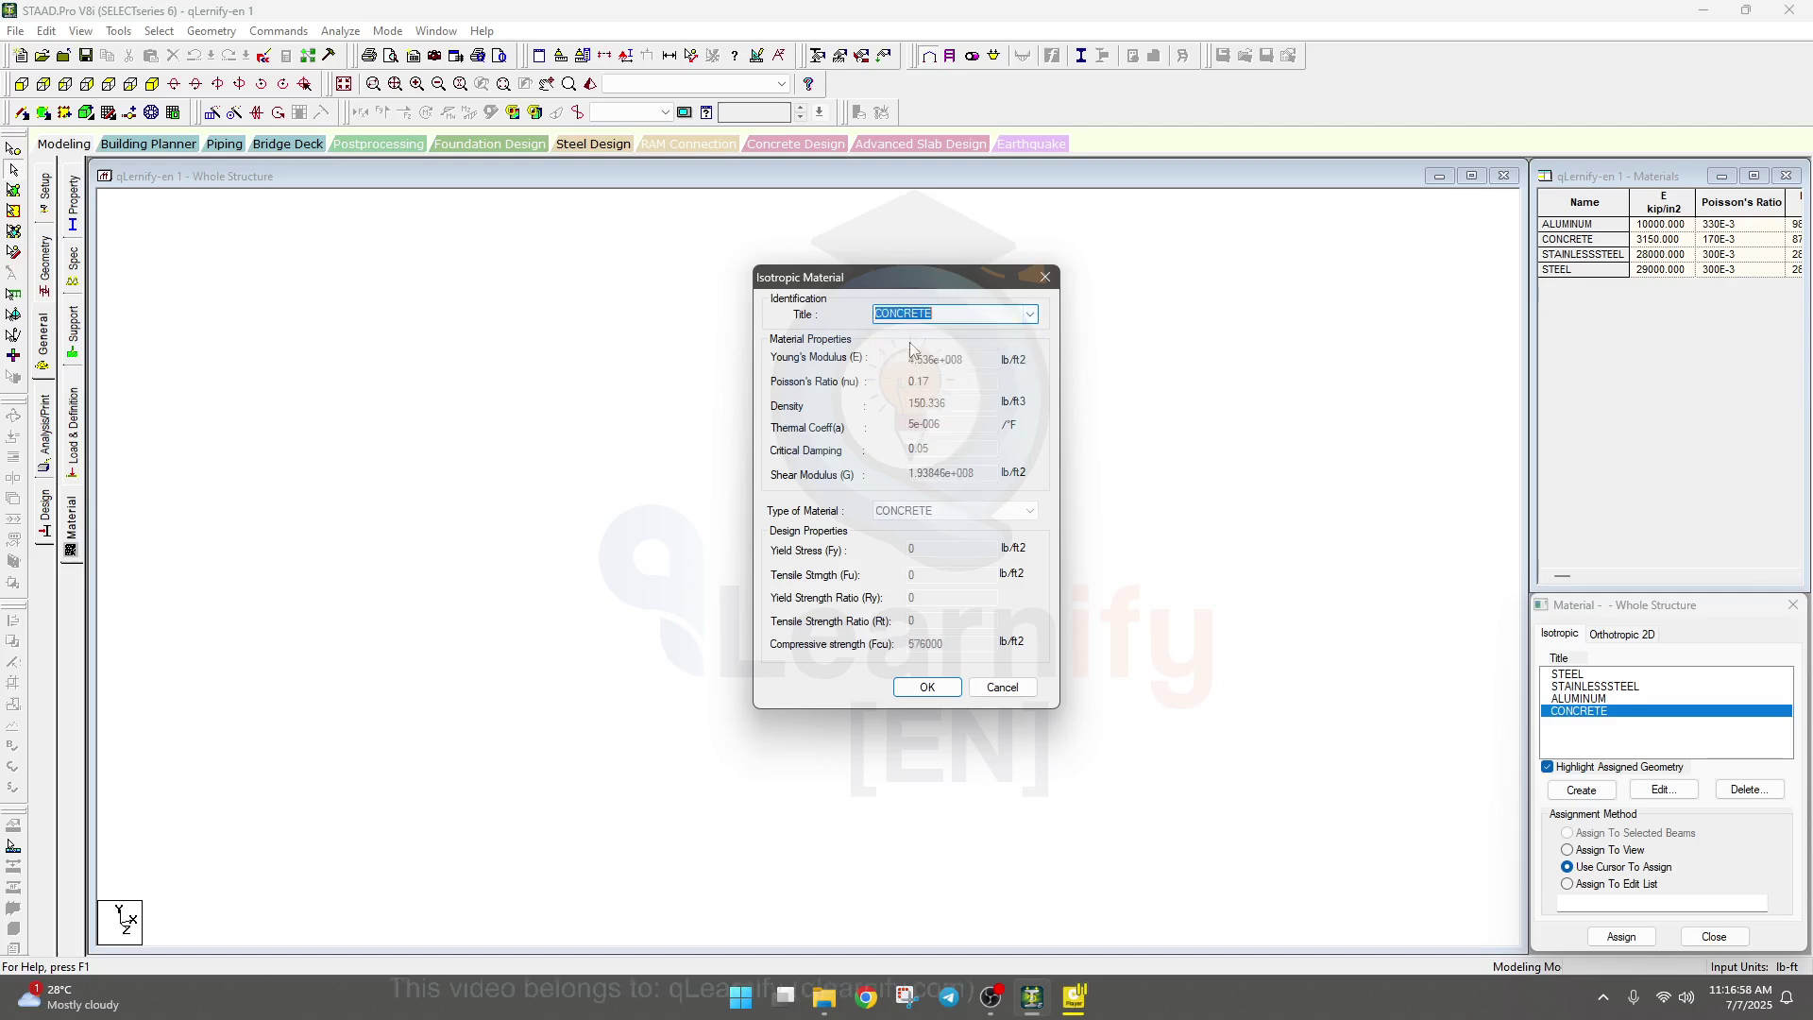
pyautogui.click(1029, 316)
pyautogui.click(899, 421)
pyautogui.click(942, 316)
pyautogui.press('BackSpace')
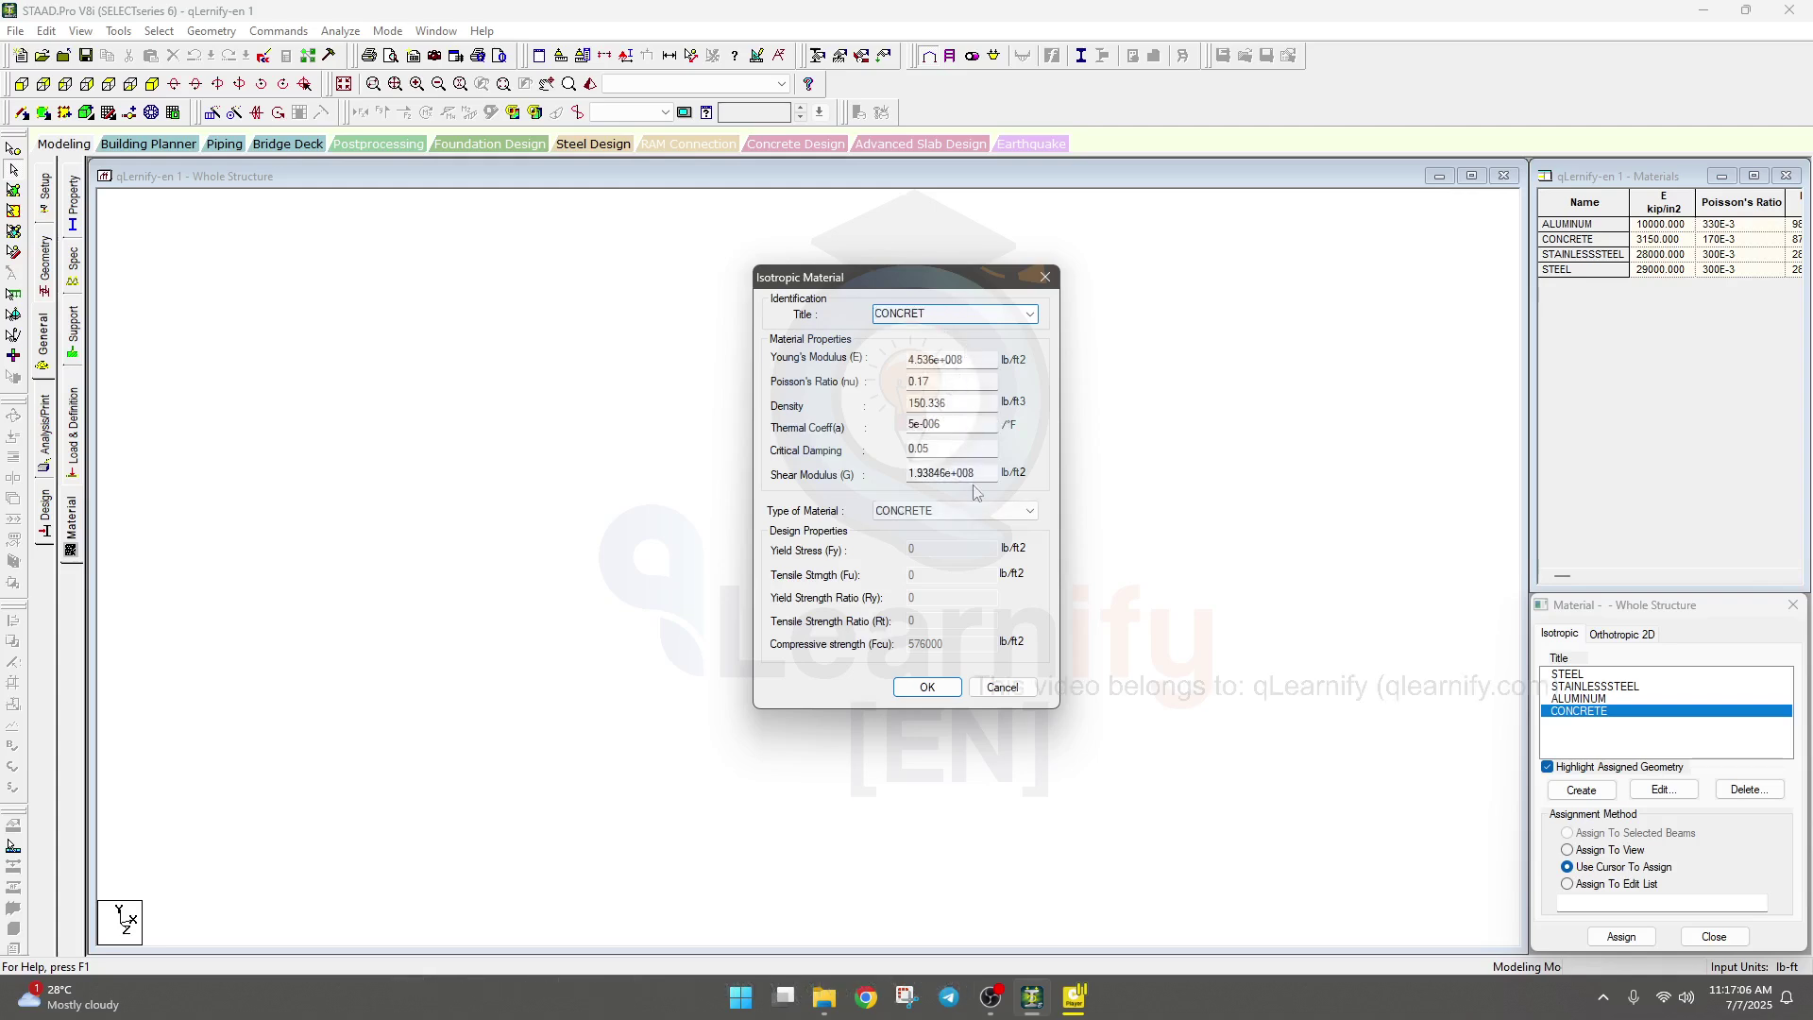
pyautogui.click(1006, 690)
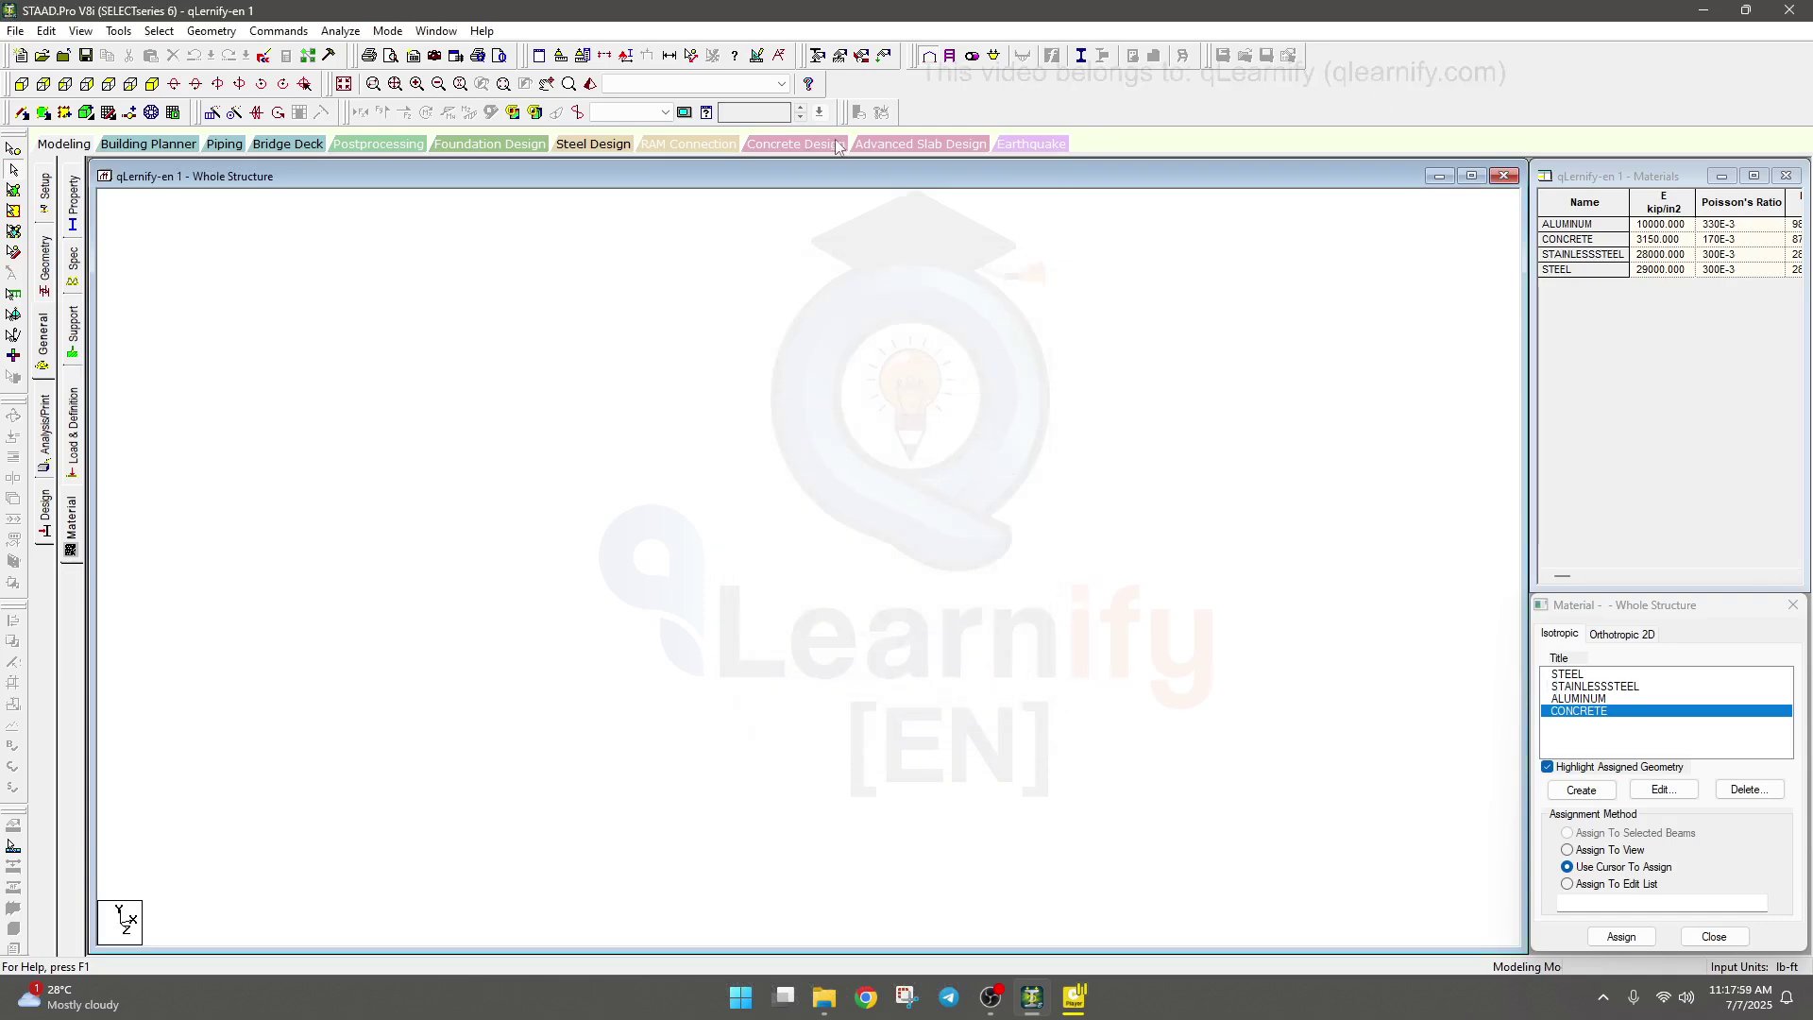
# Look through the Analysis/Print page and its commands dialog, close the dialog, and view the steel design page.
pyautogui.click(47, 430)
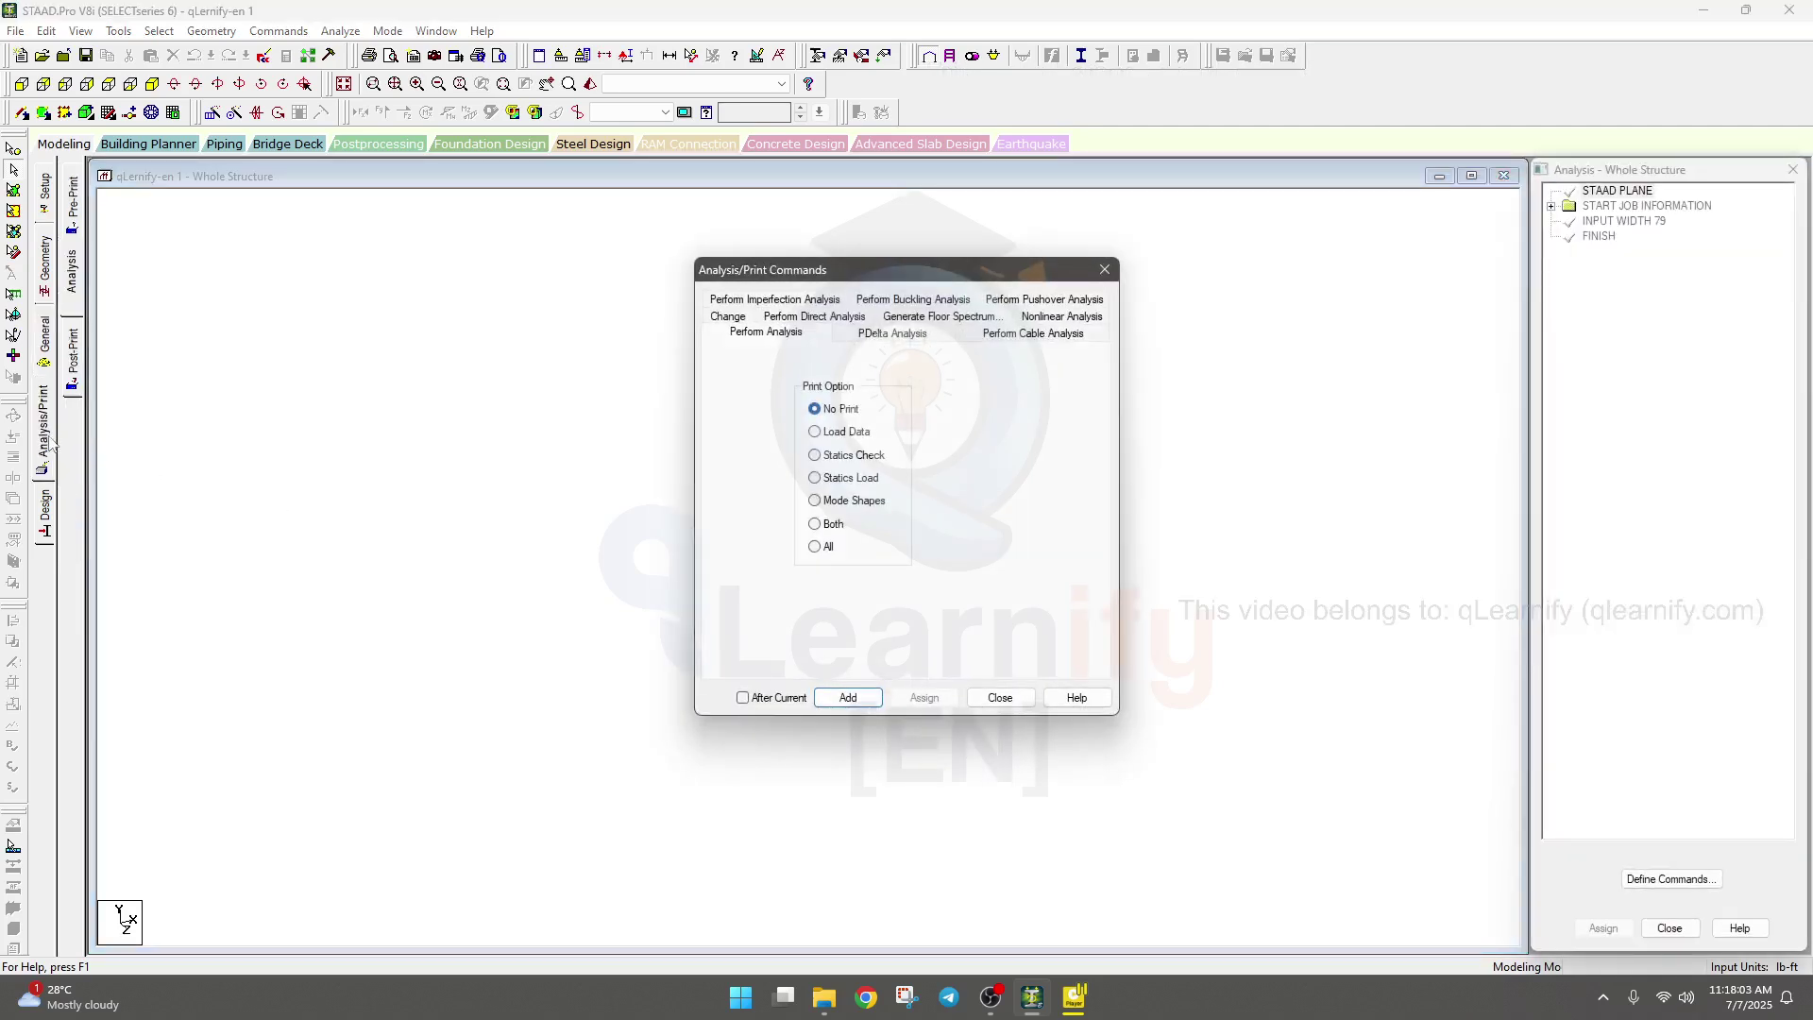
pyautogui.click(1105, 270)
pyautogui.click(47, 529)
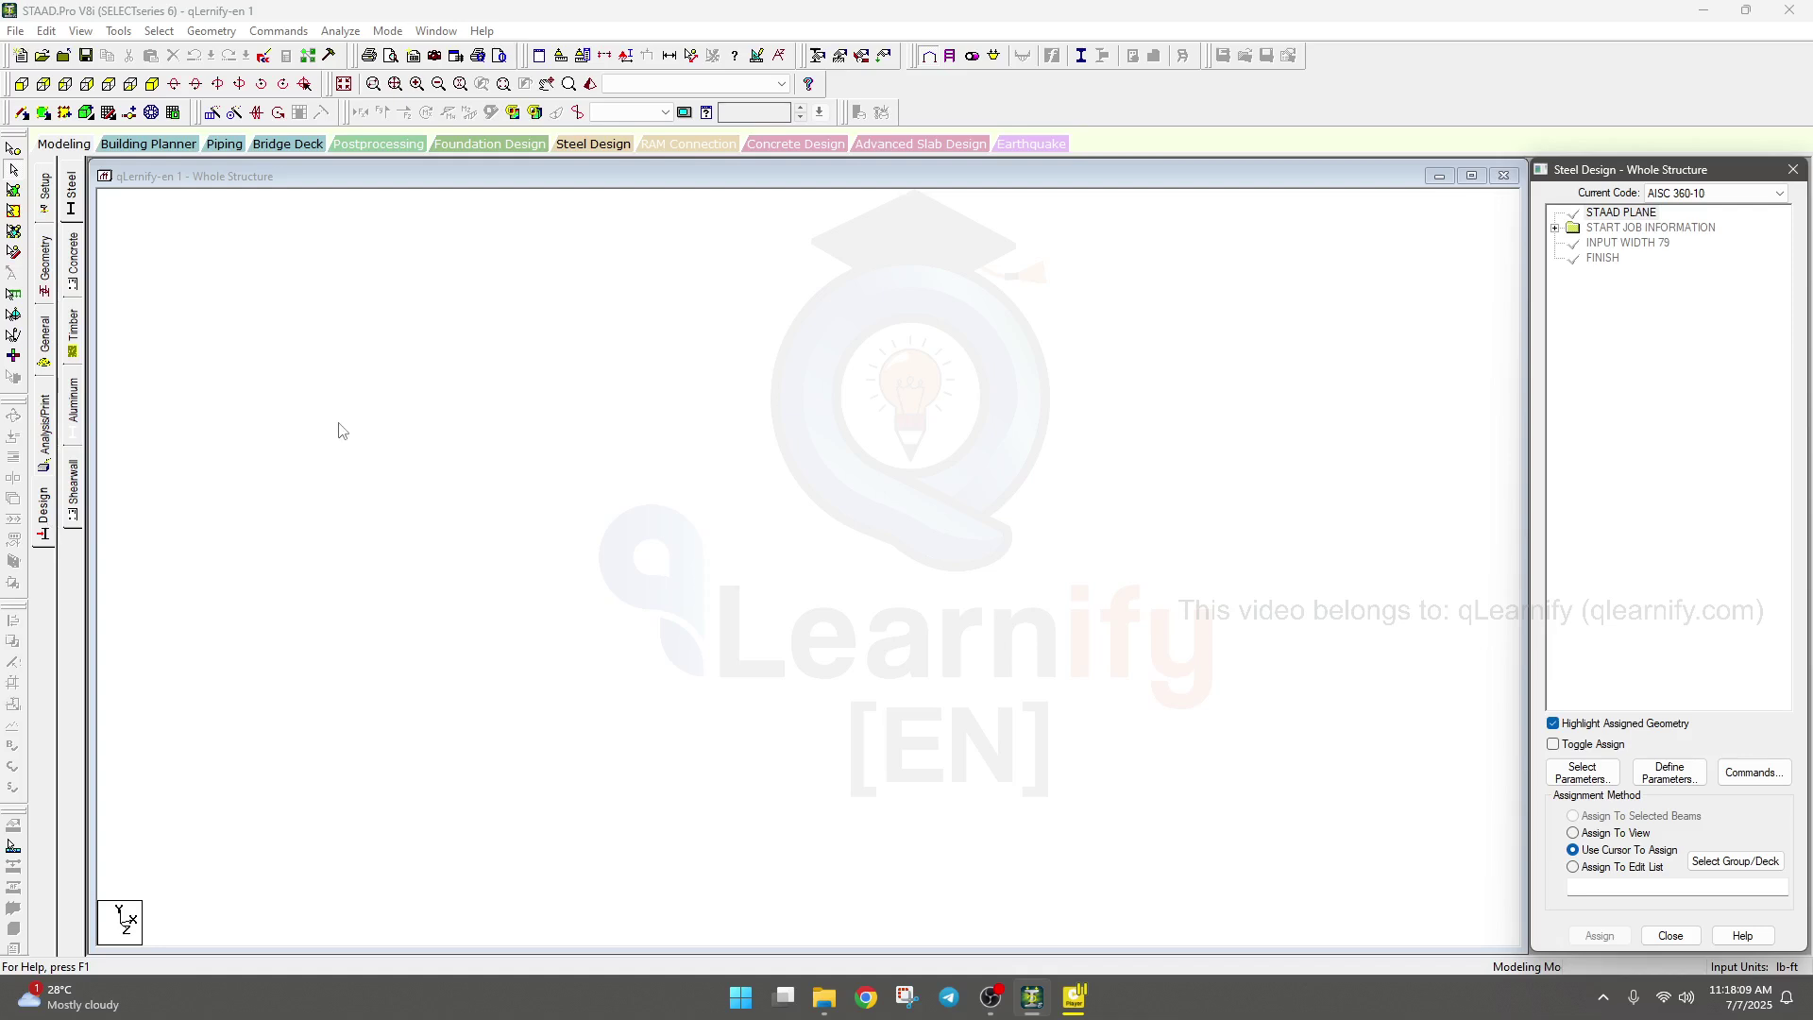
# Return to the Modeling setup page, activate the nodes cursor, and open the Geometry page with its snap node/beam grid.
pyautogui.click(15, 161)
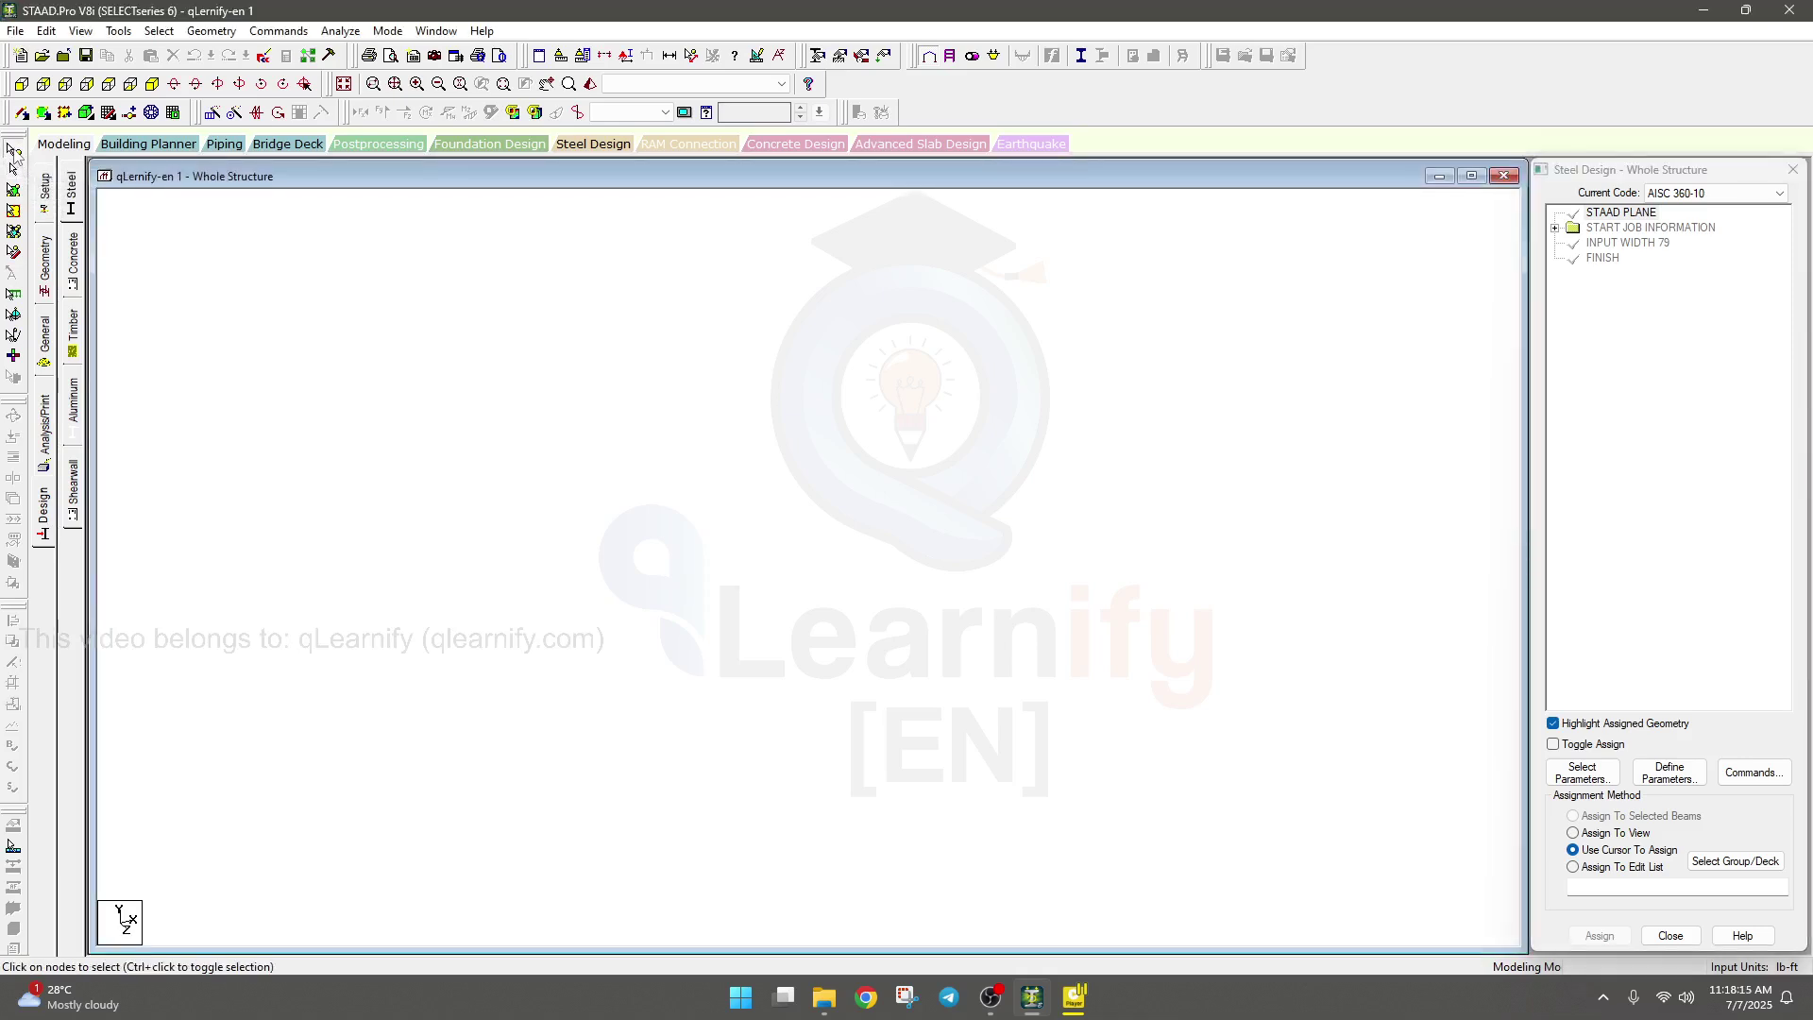
pyautogui.click(68, 145)
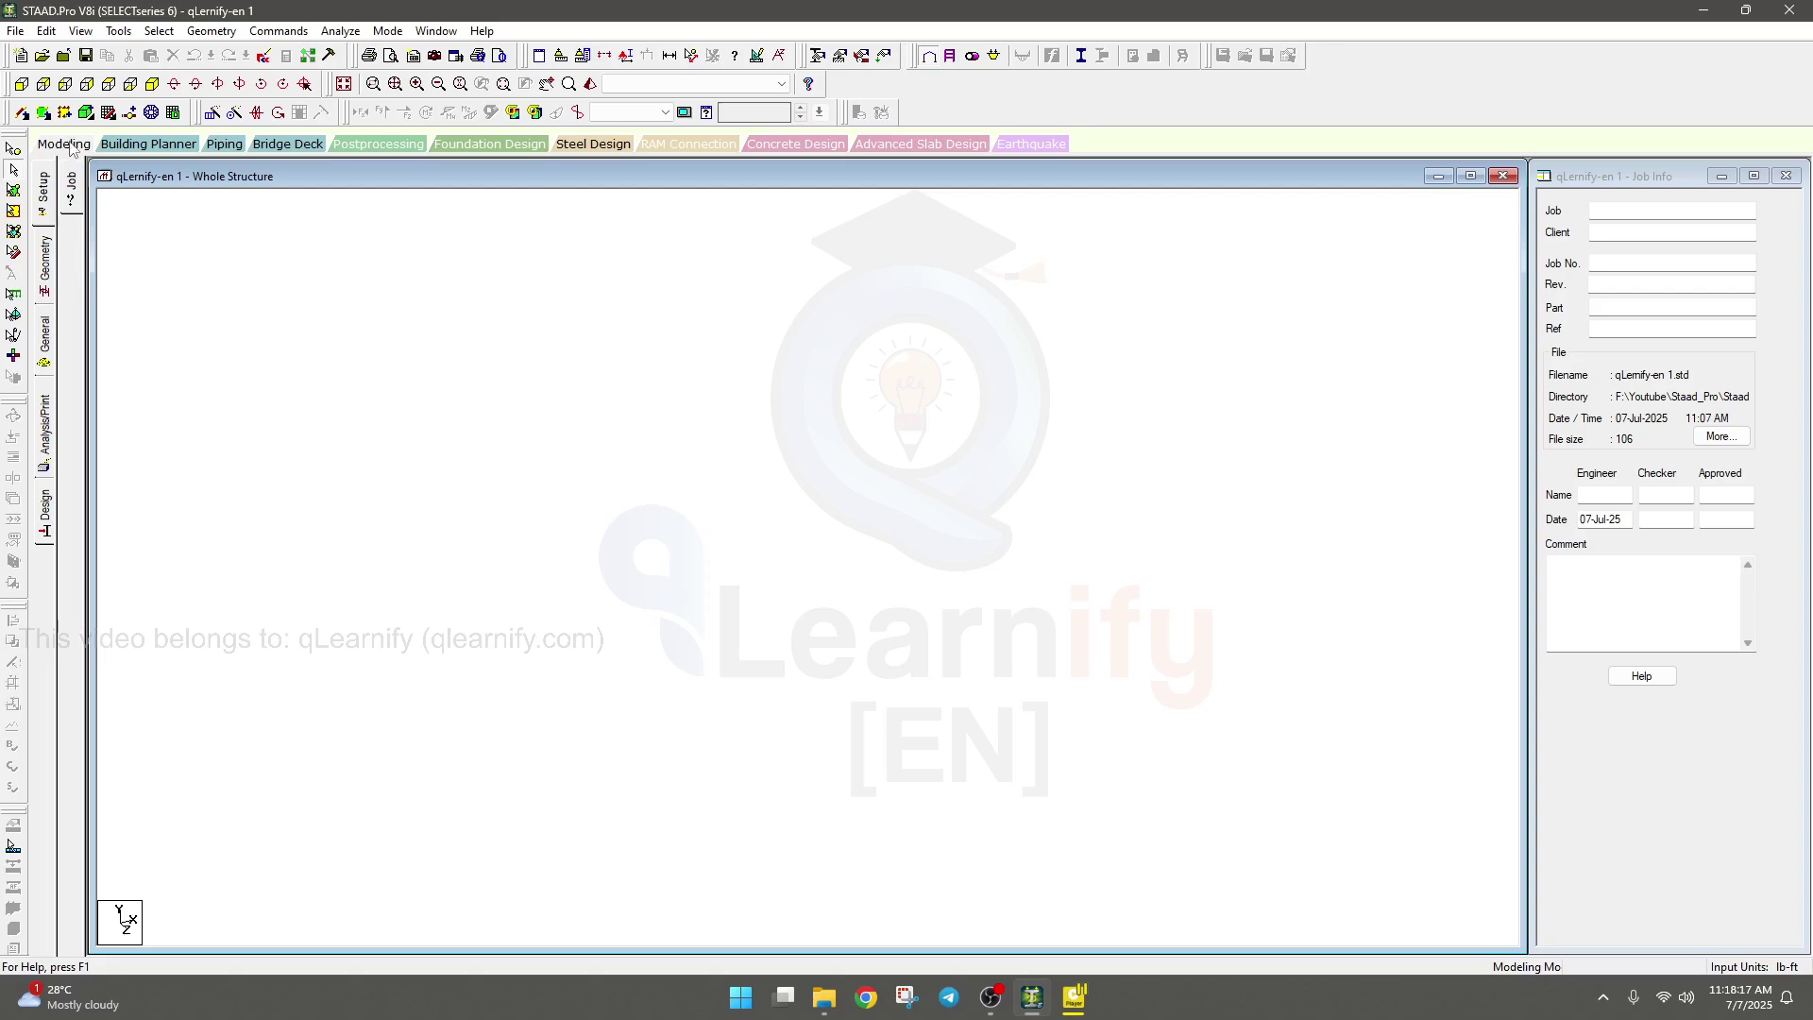
pyautogui.moveTo(395, 439); pyautogui.dragTo(399, 411, button='middle')
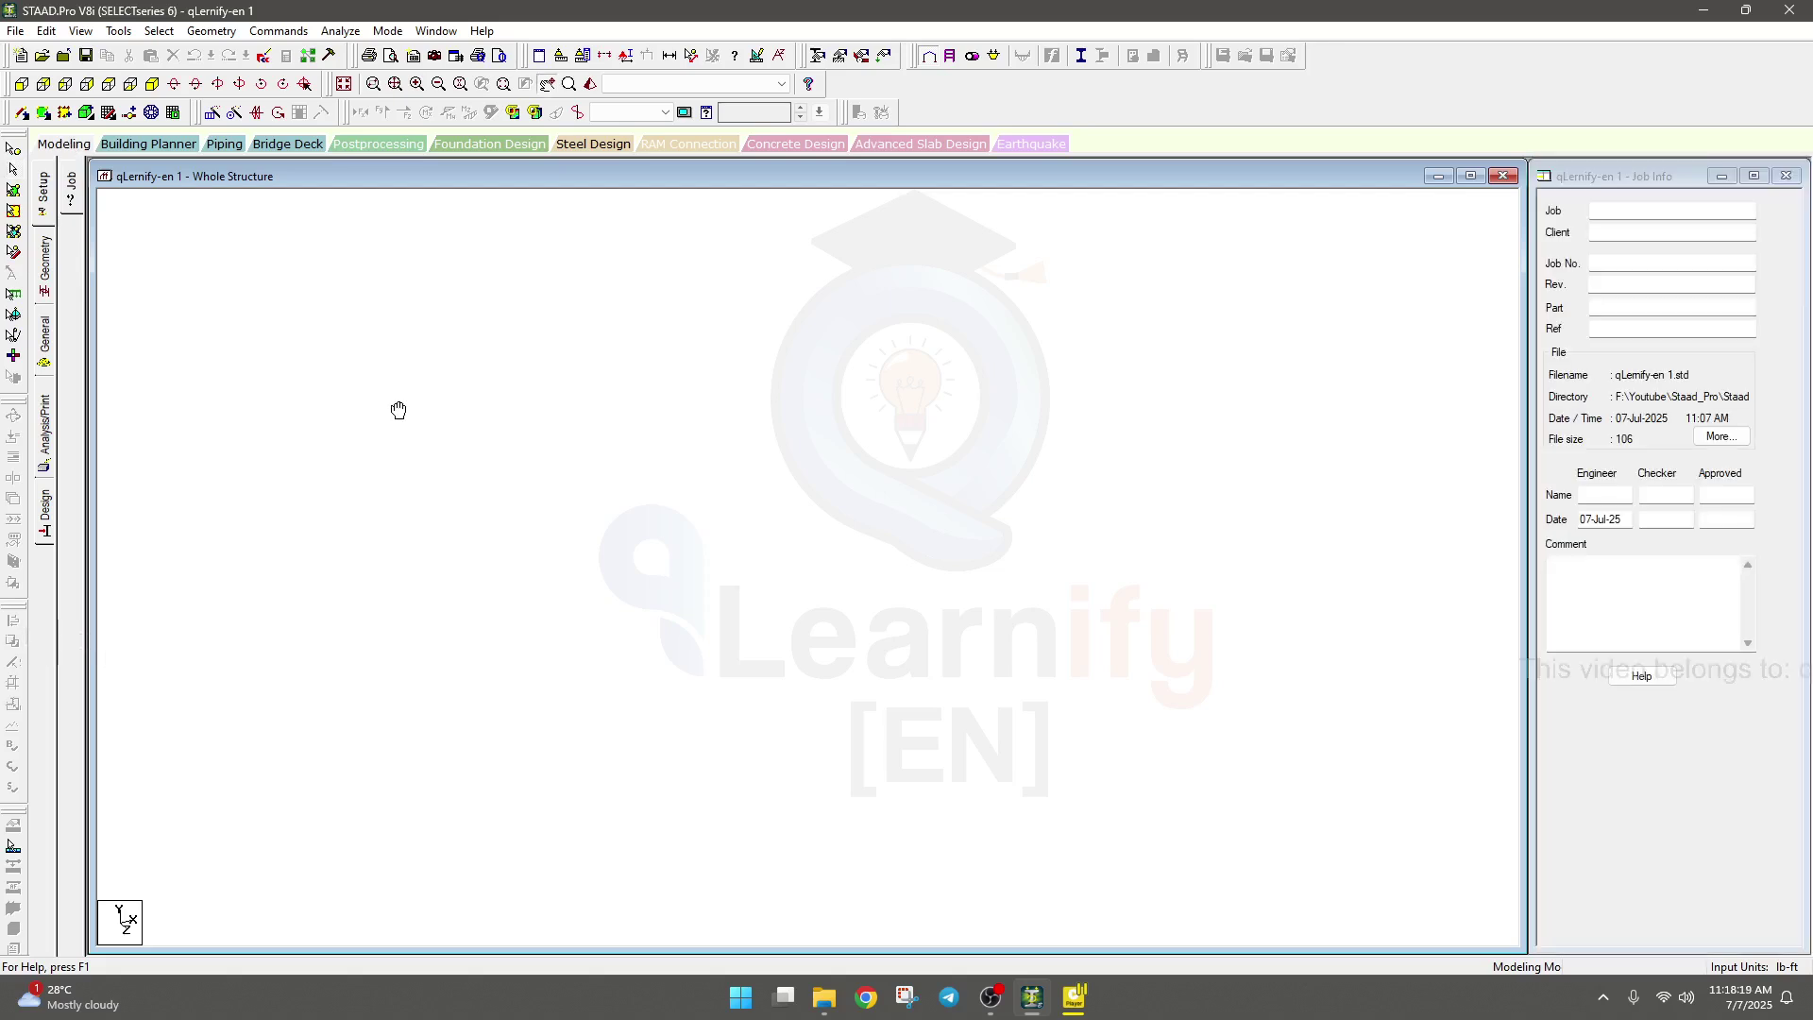
pyautogui.click(15, 149)
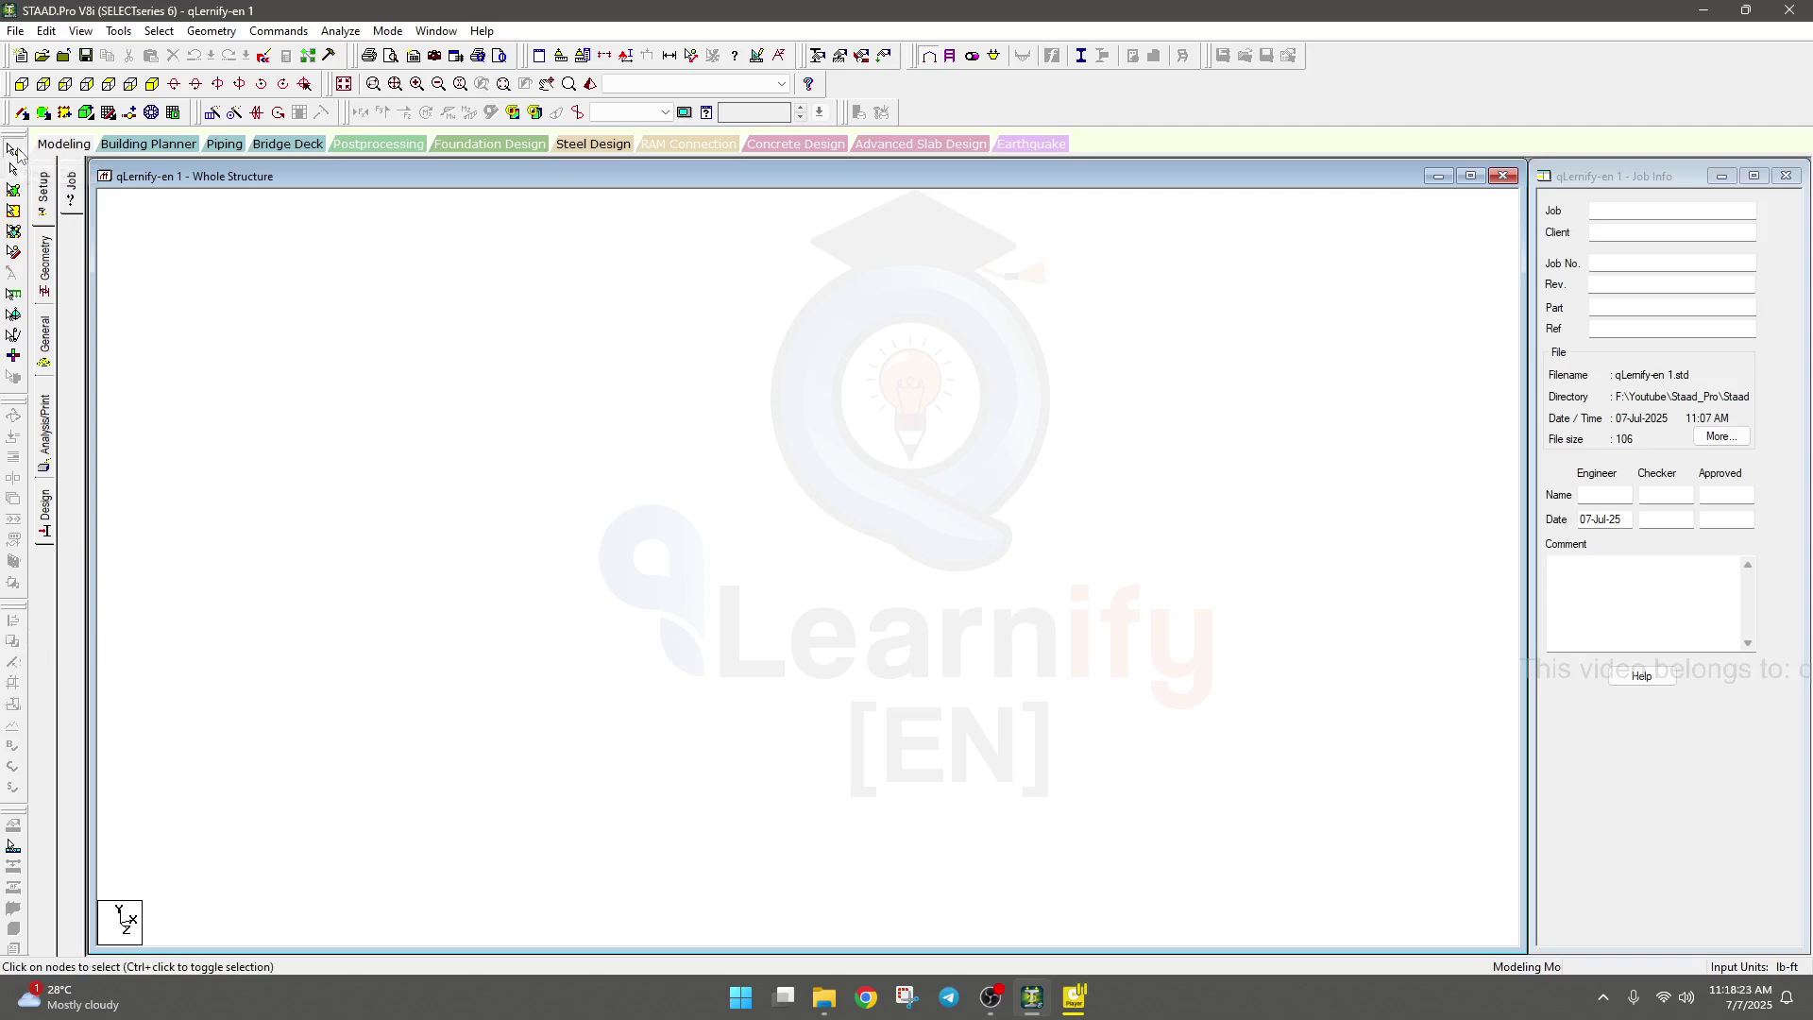
pyautogui.click(44, 264)
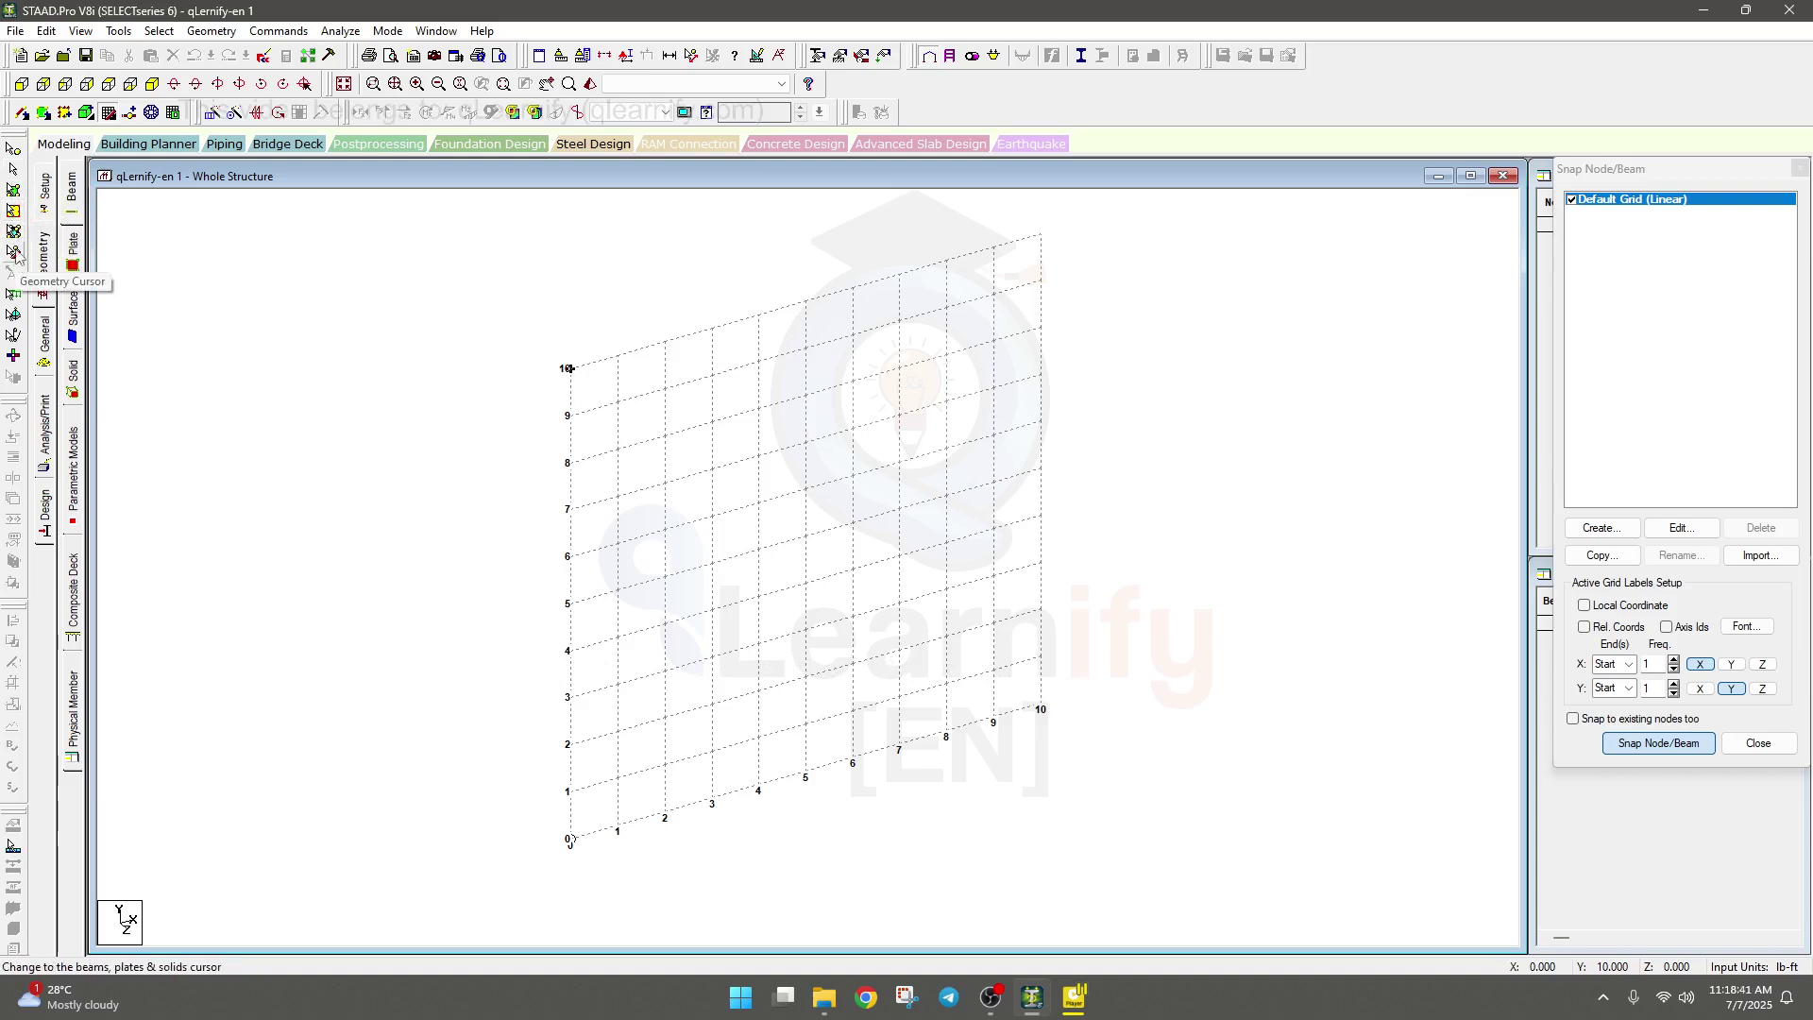
pyautogui.click(12, 333)
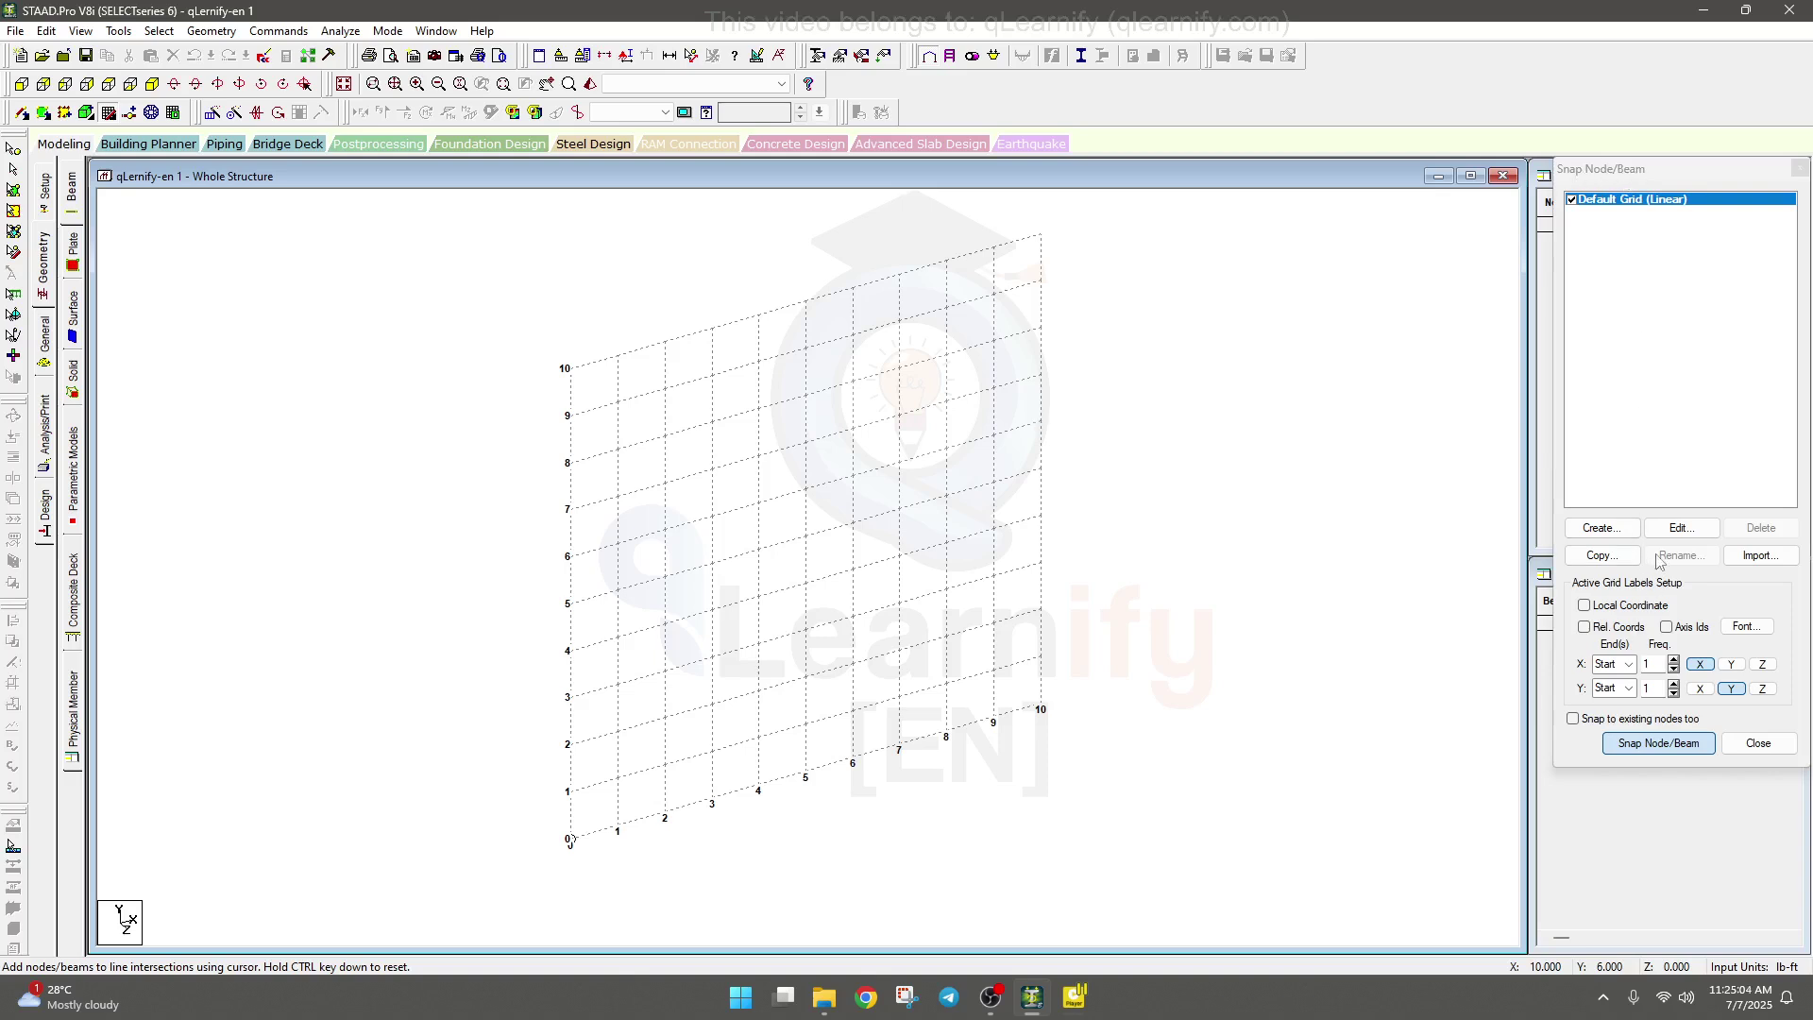
# Open the Default Grid's settings, preview the X-Z and Y-Z planes, and set the plane back to X-Y.
pyautogui.click(1680, 529)
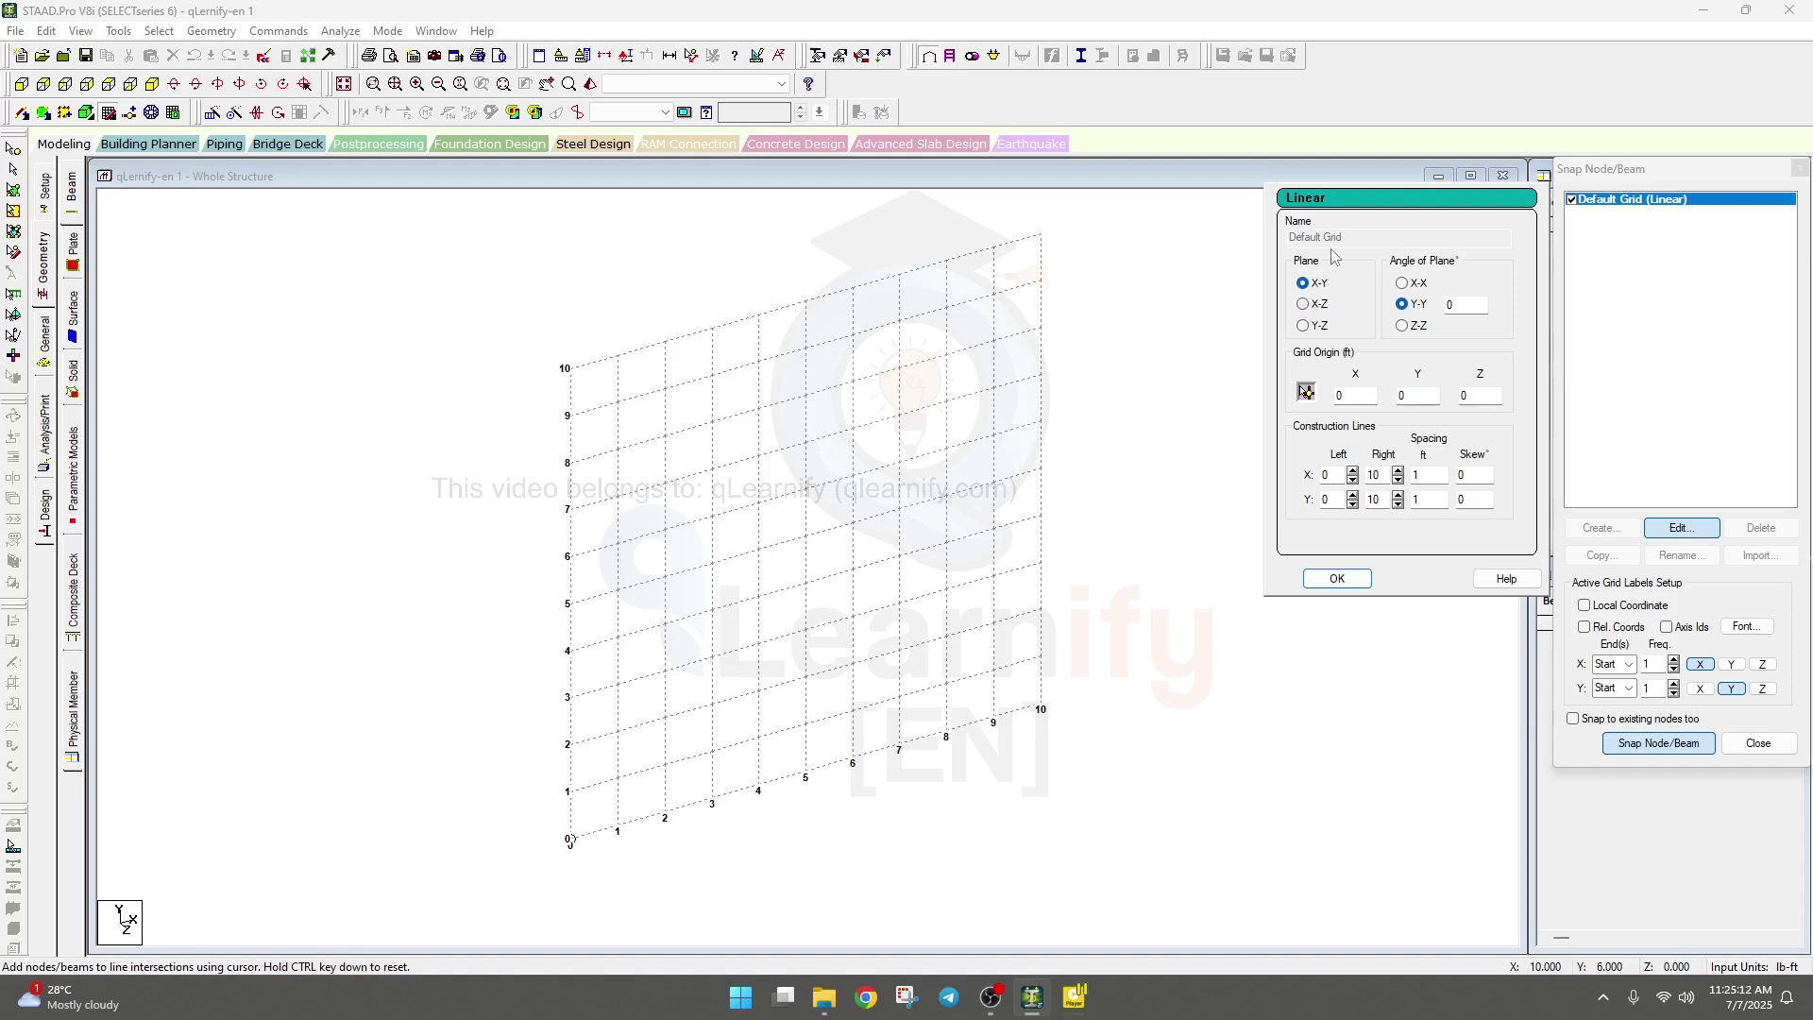
pyautogui.click(1314, 306)
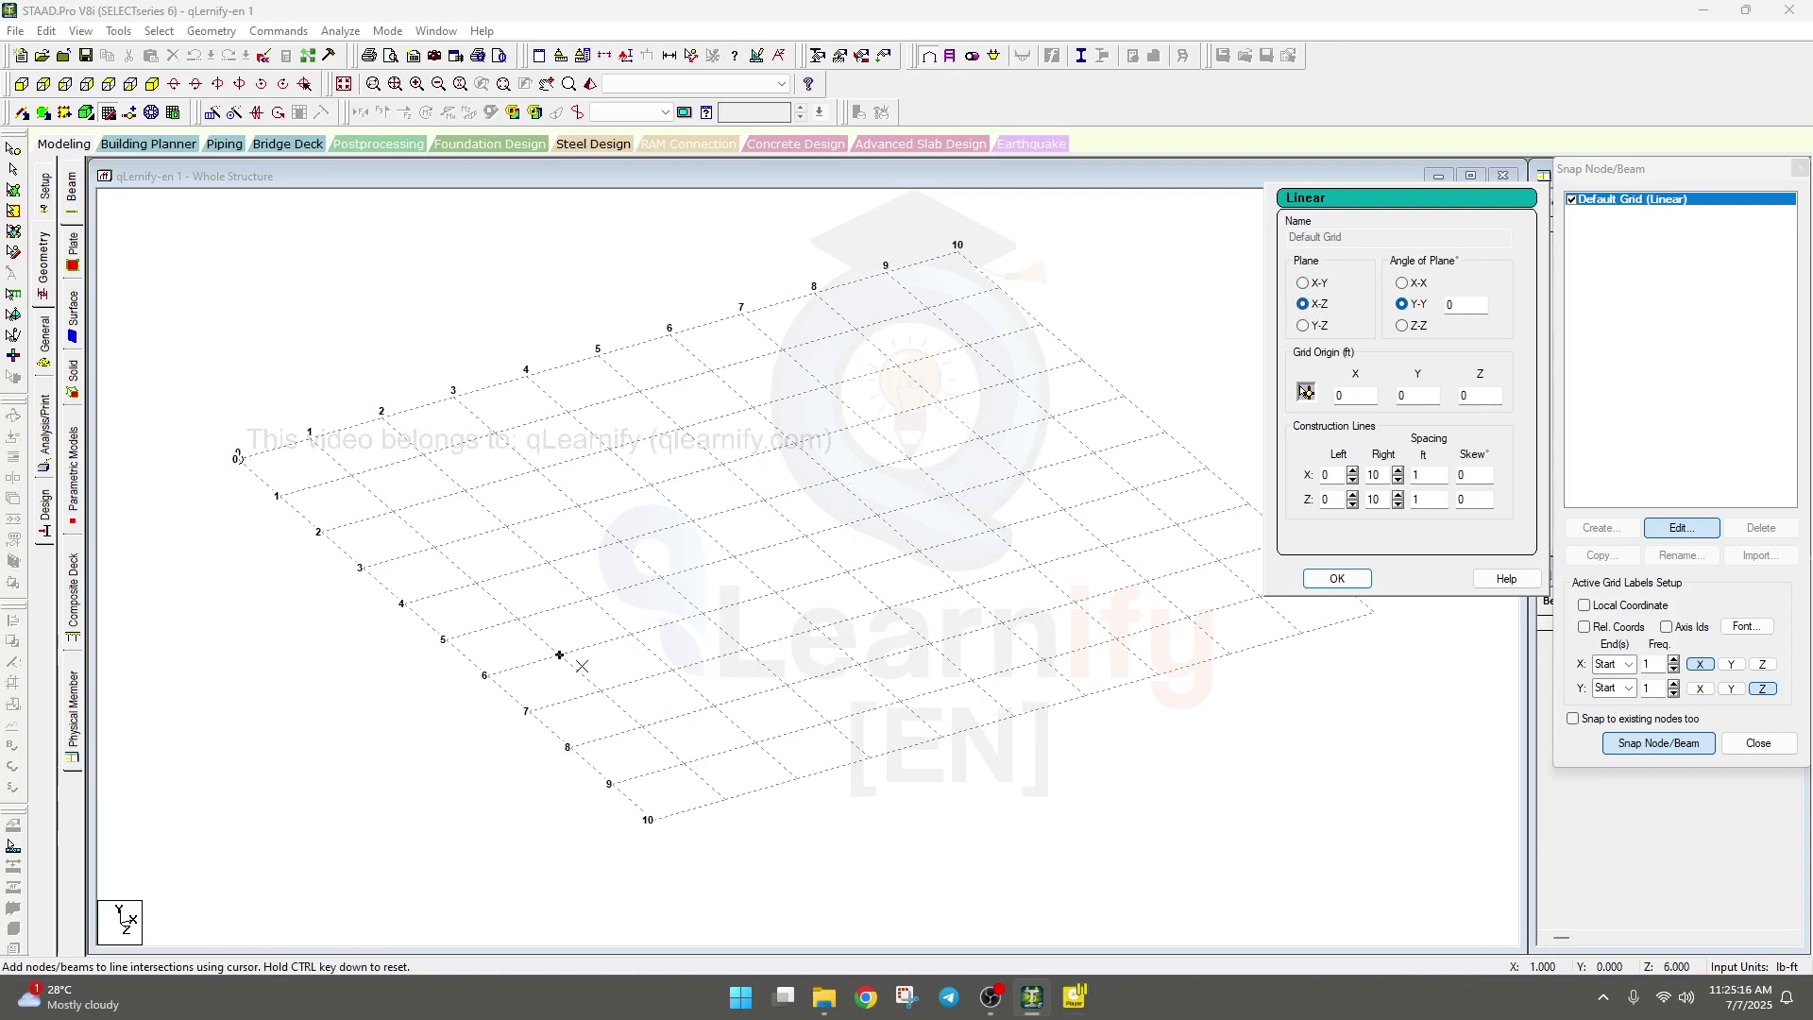
pyautogui.click(1305, 327)
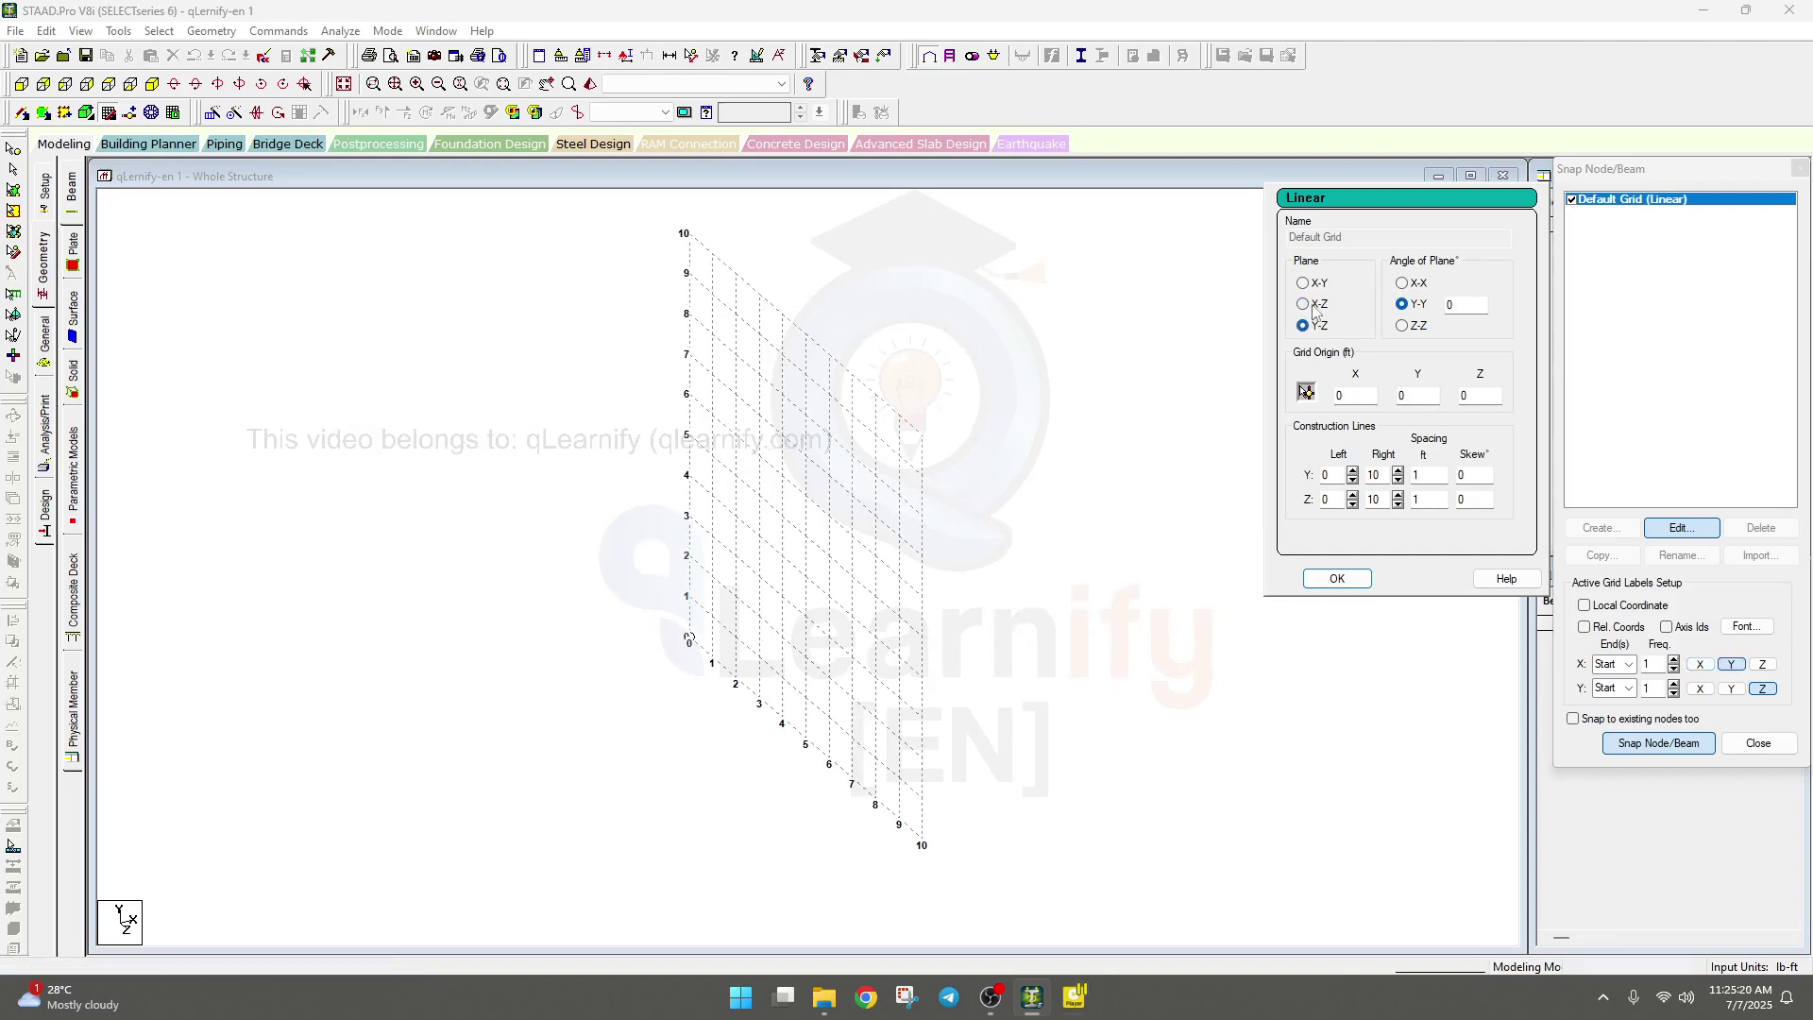
pyautogui.click(1315, 306)
pyautogui.click(1309, 286)
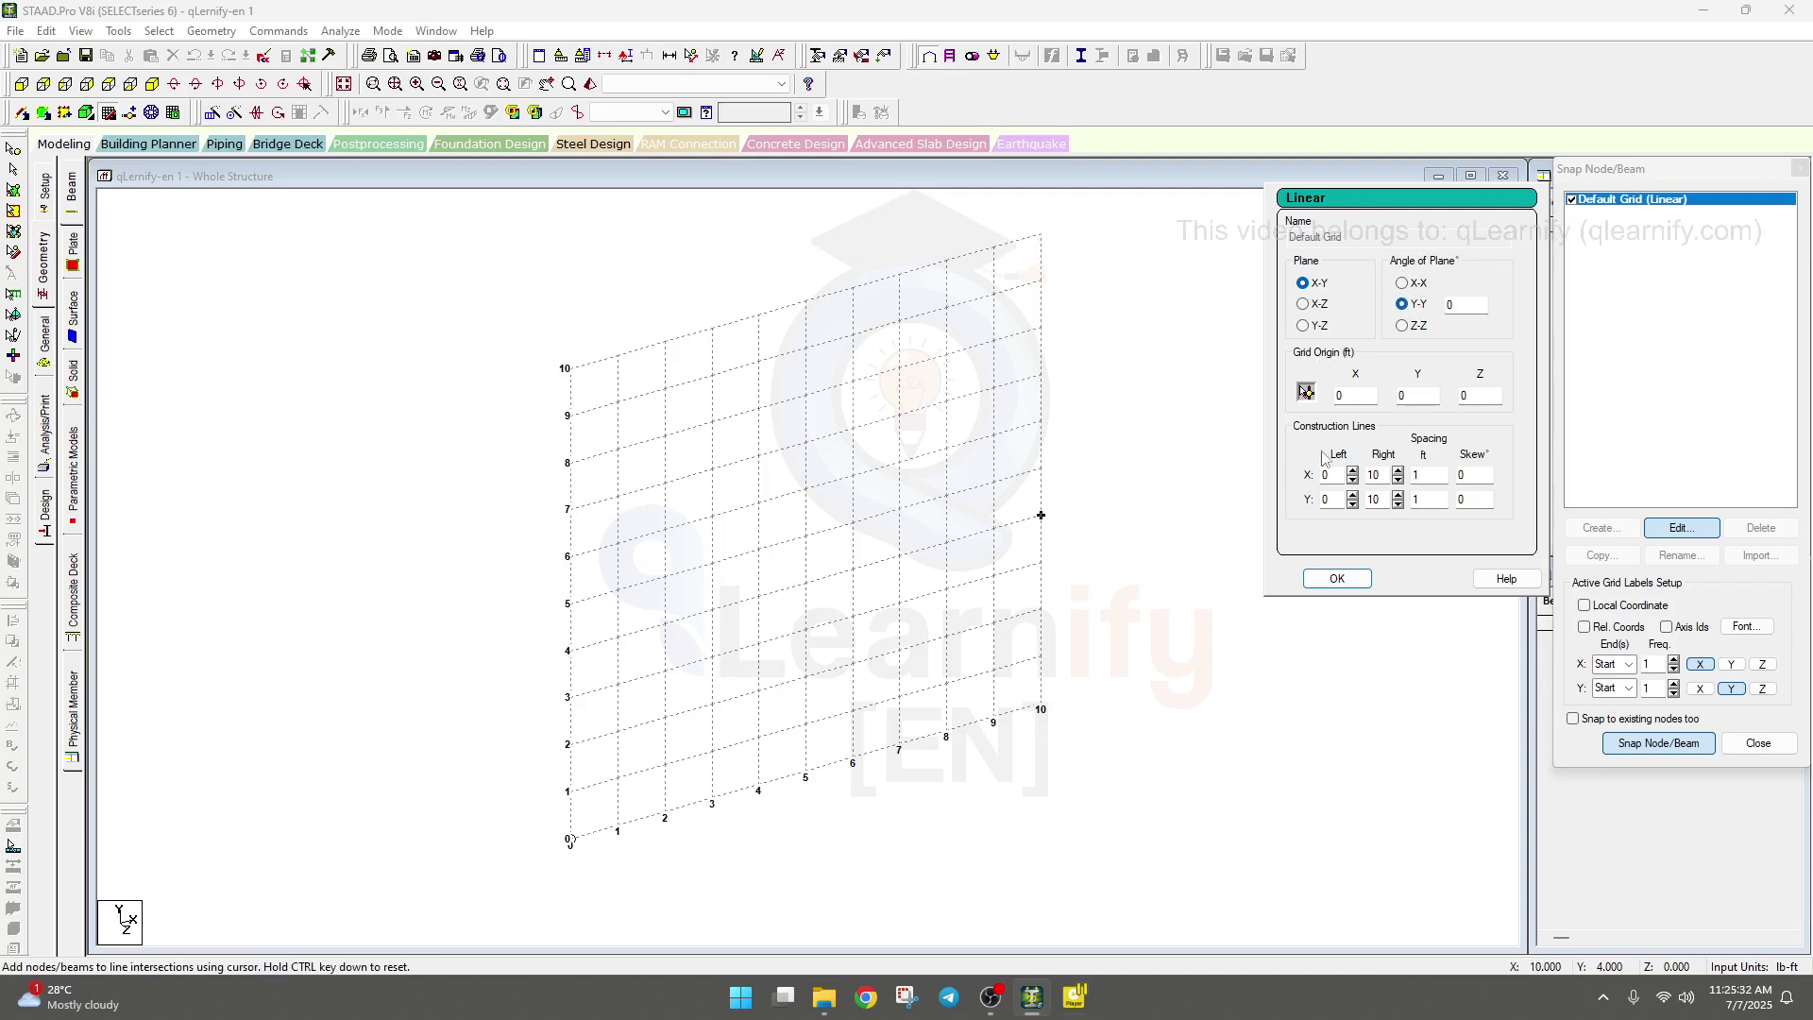
# Try the plane angle axes and a 45° rotation about Y-Y, reset the angle to 0, and accept the grid settings.
pyautogui.click(1403, 285)
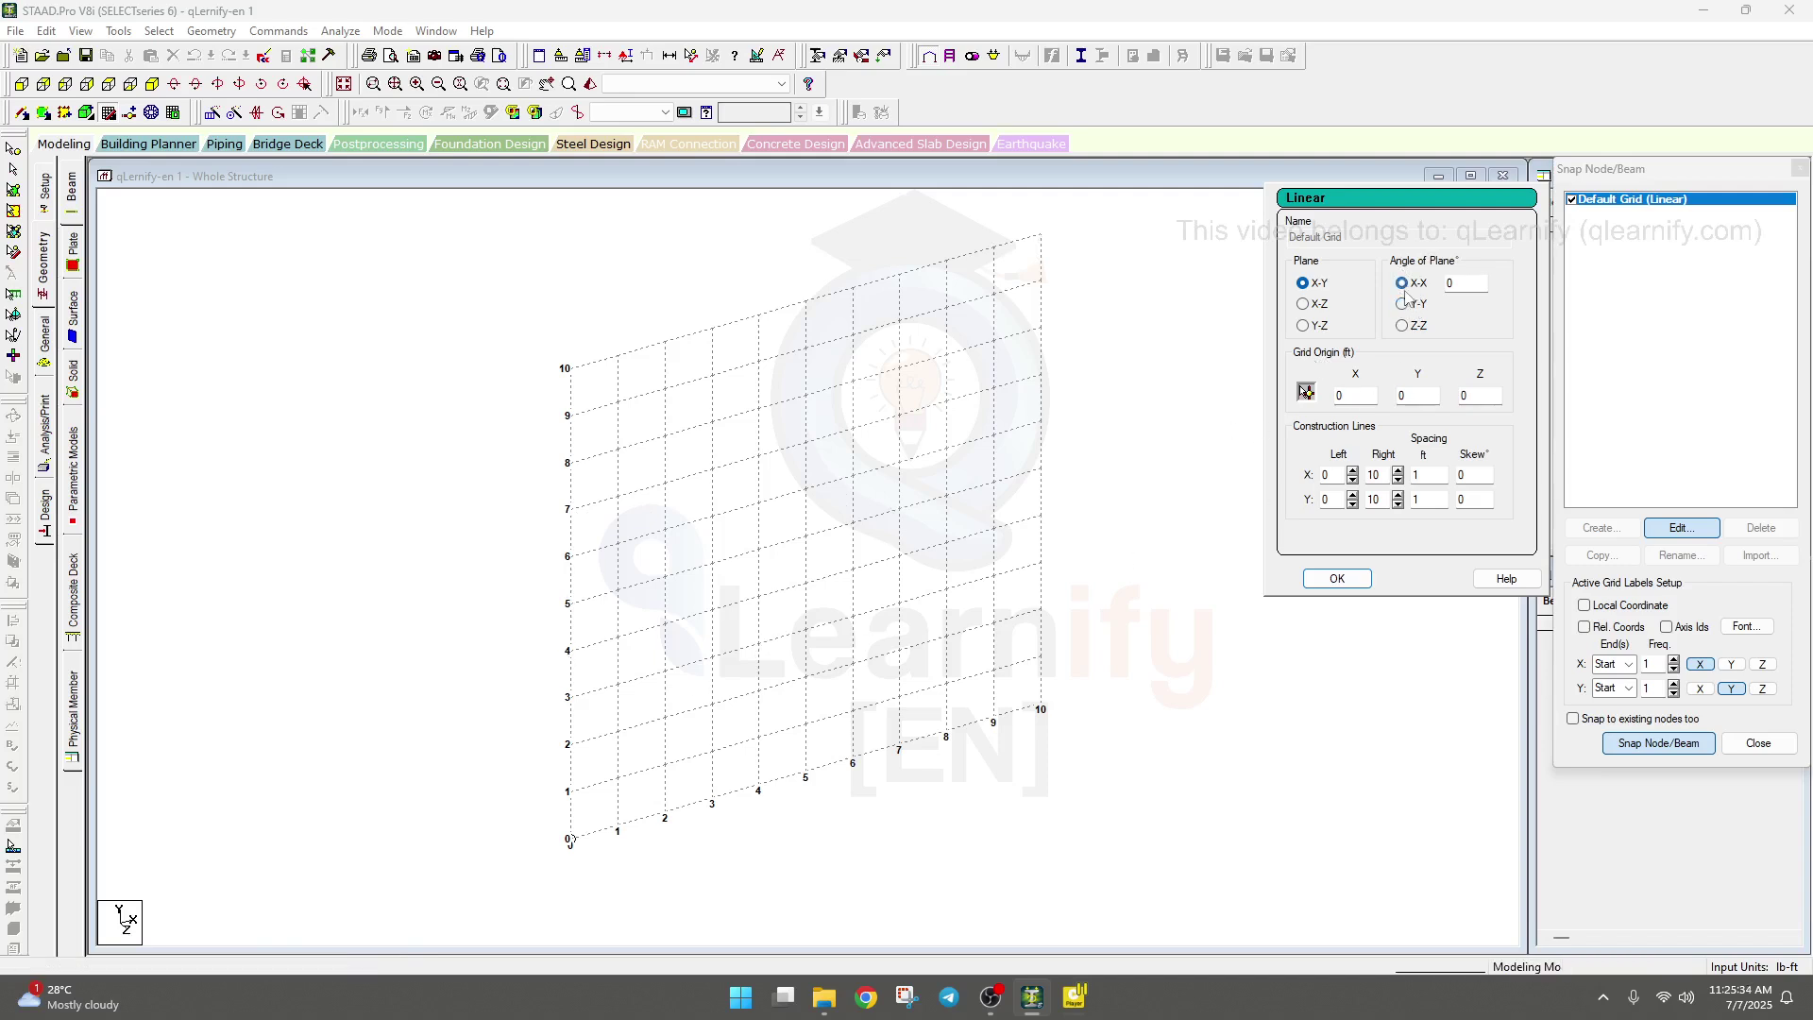
pyautogui.click(1403, 304)
pyautogui.click(1404, 325)
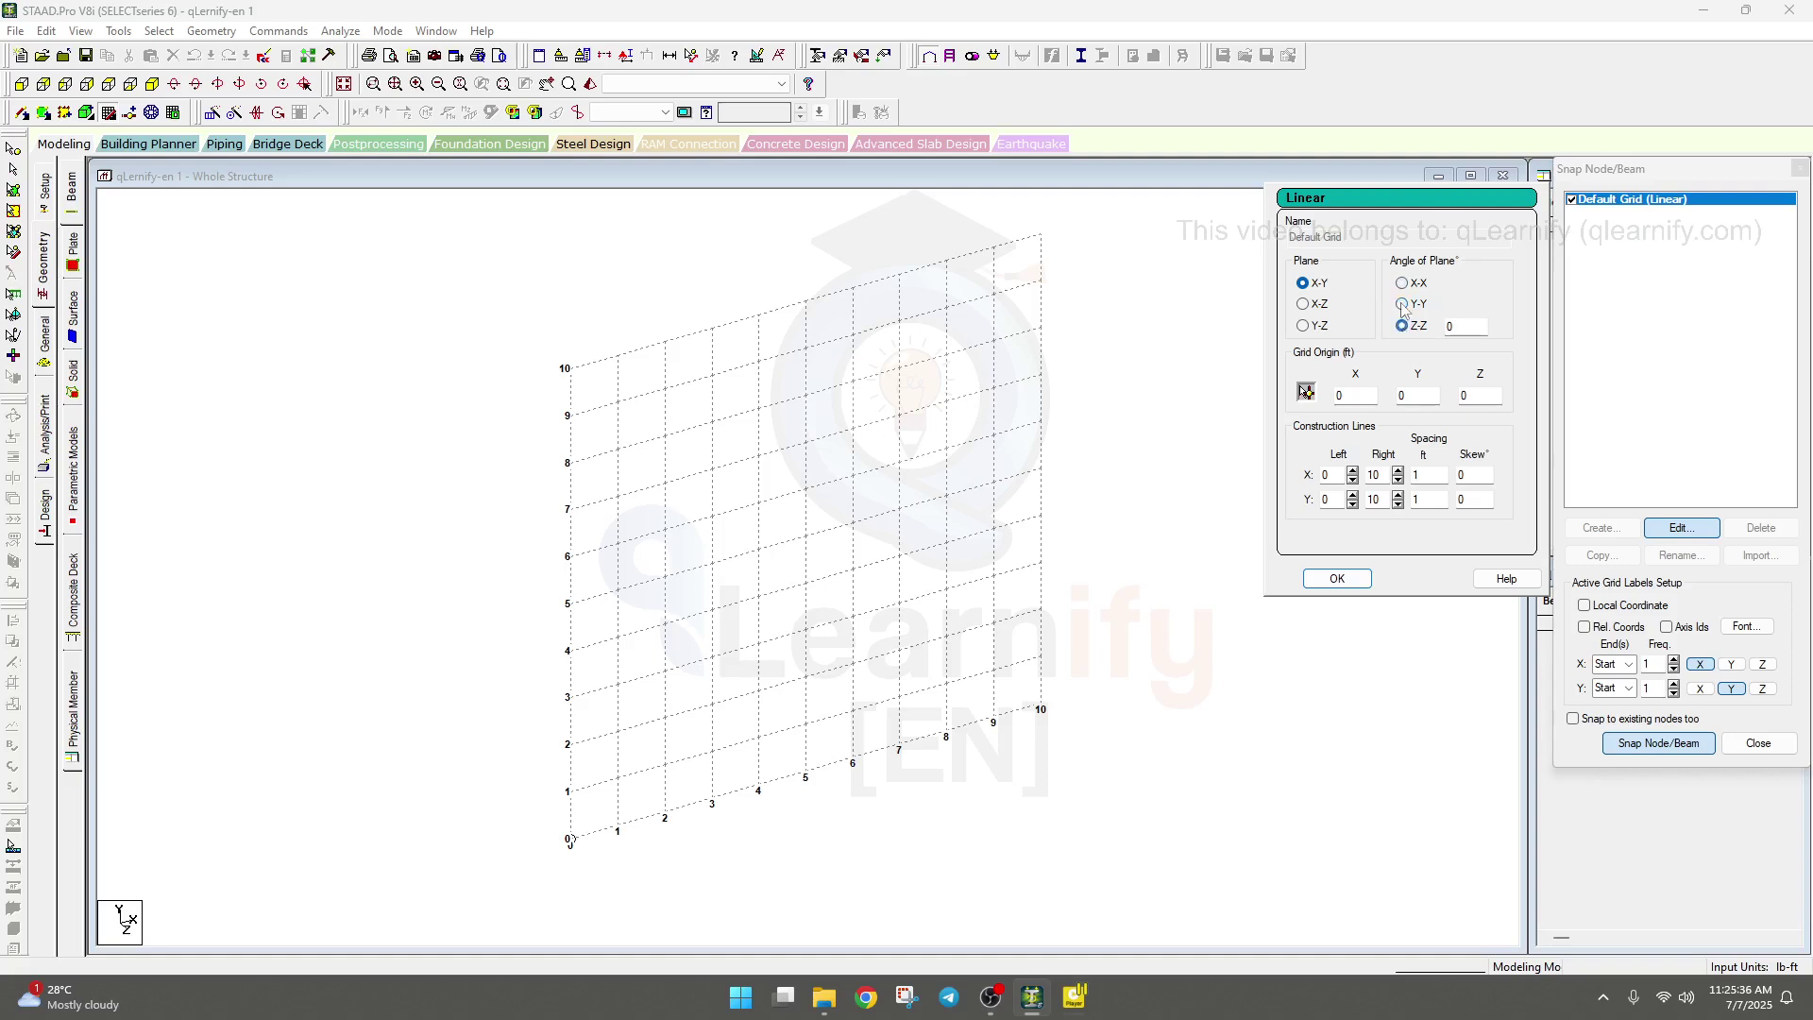
pyautogui.click(1405, 306)
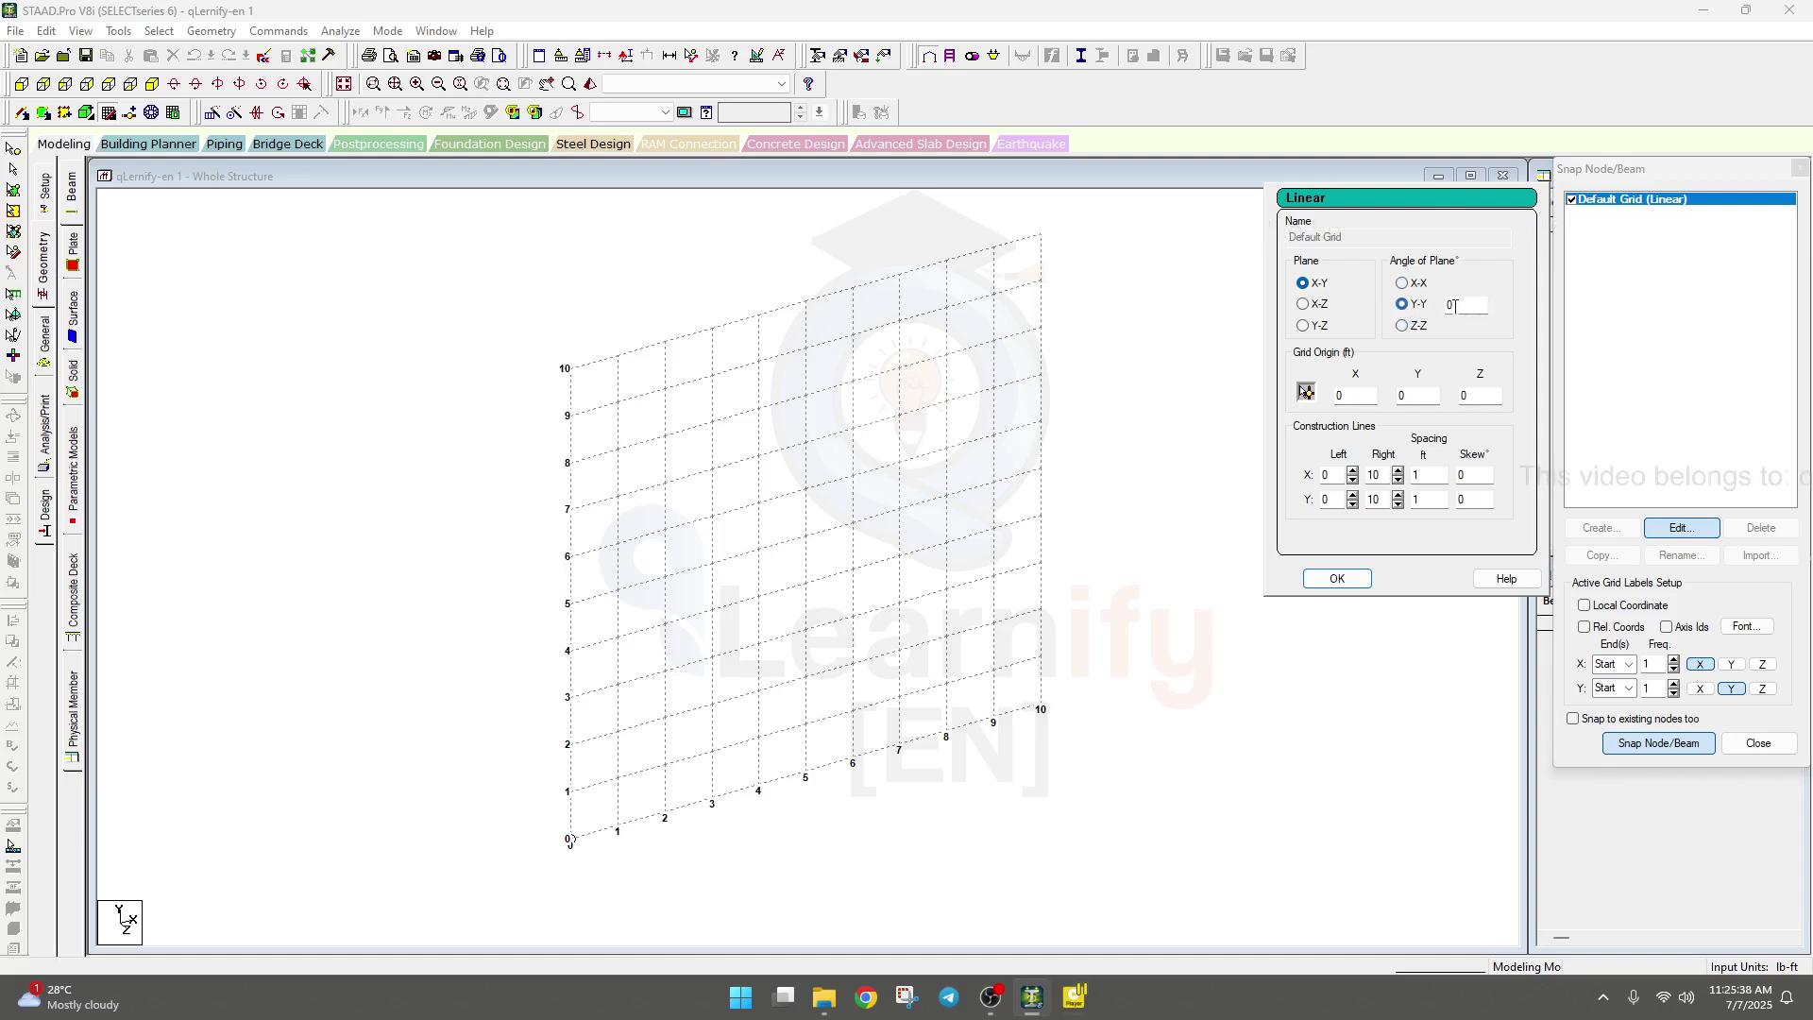
pyautogui.press('Tab')
pyautogui.click(1404, 283)
pyautogui.click(1404, 305)
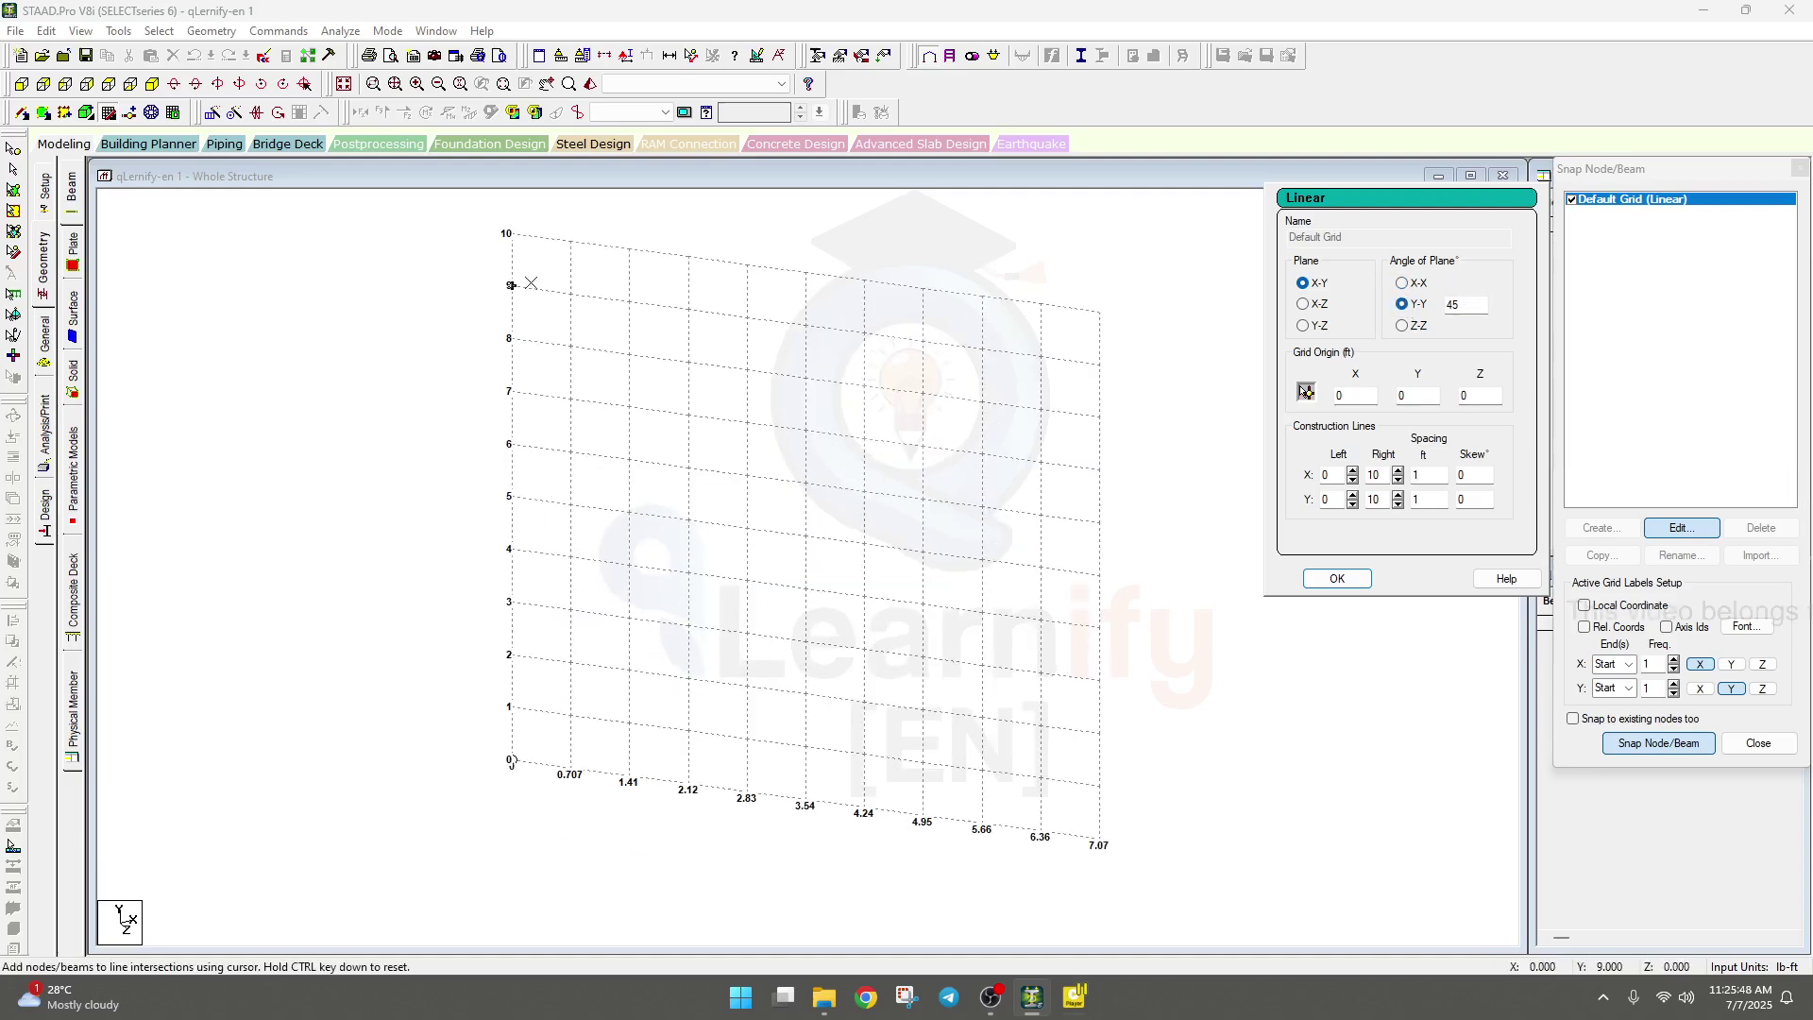
pyautogui.doubleClick(1469, 304)
pyautogui.write('0')
pyautogui.click(1483, 397)
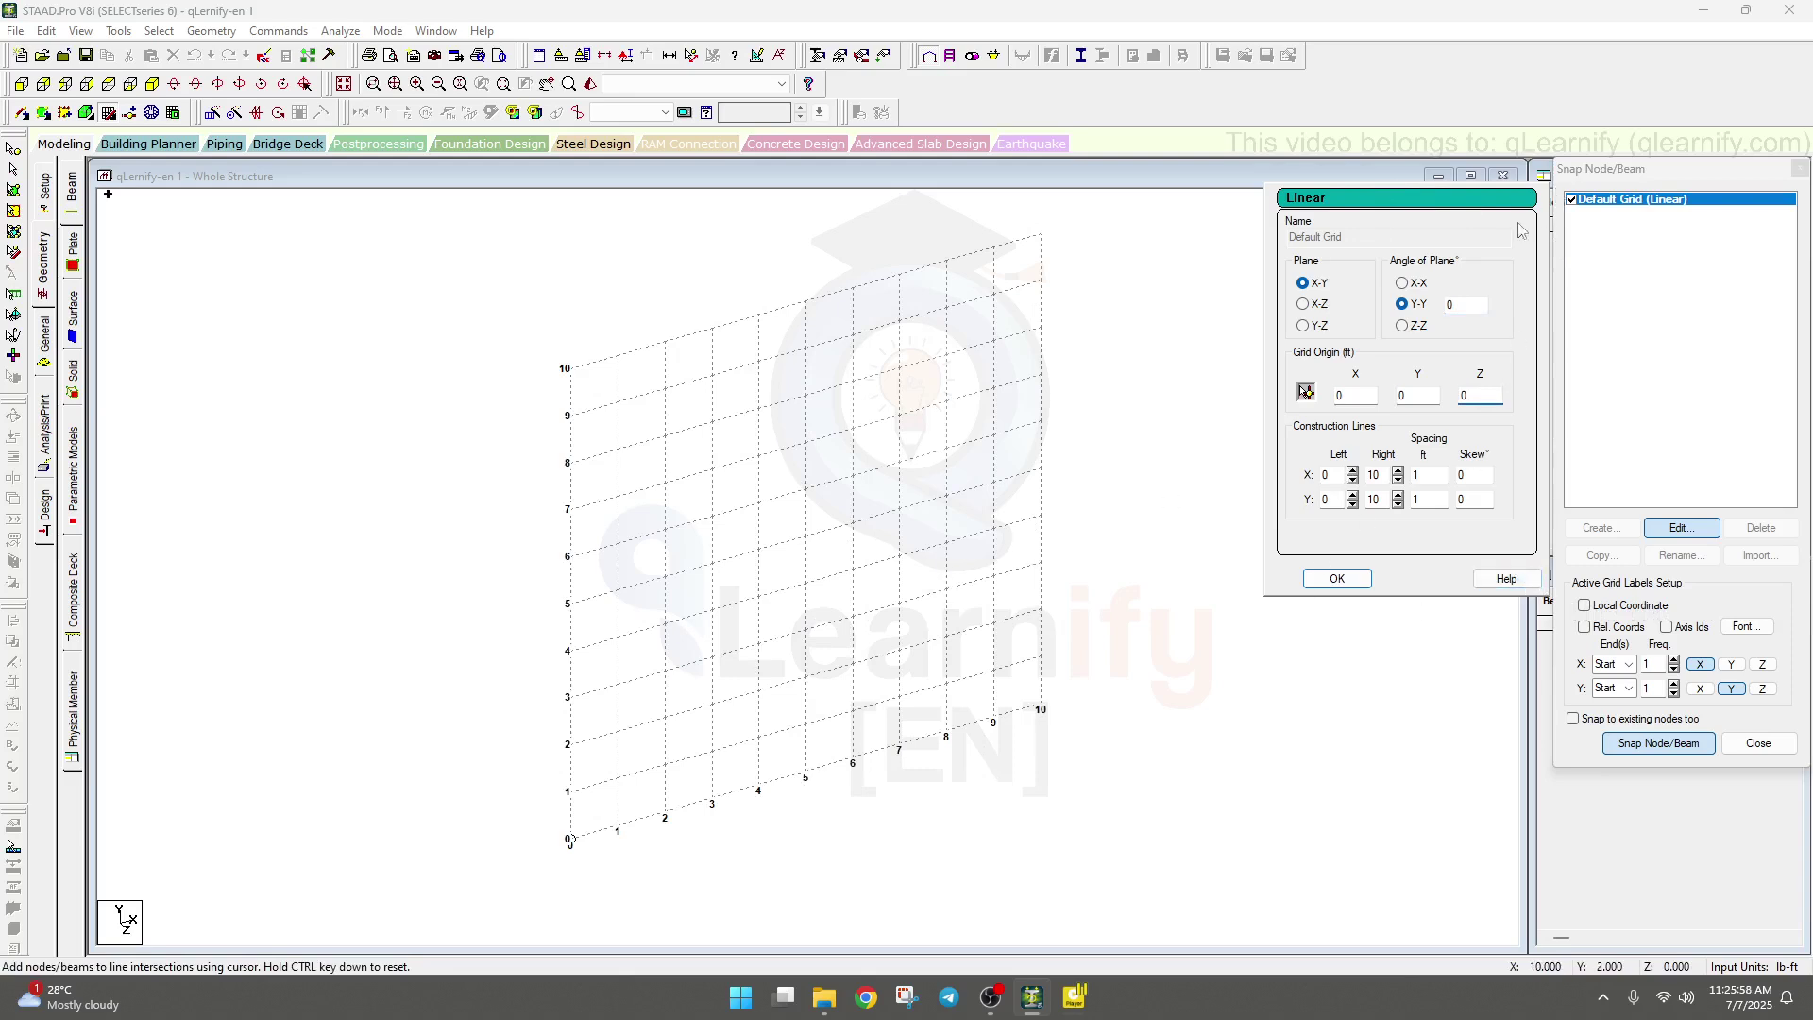
pyautogui.click(1337, 578)
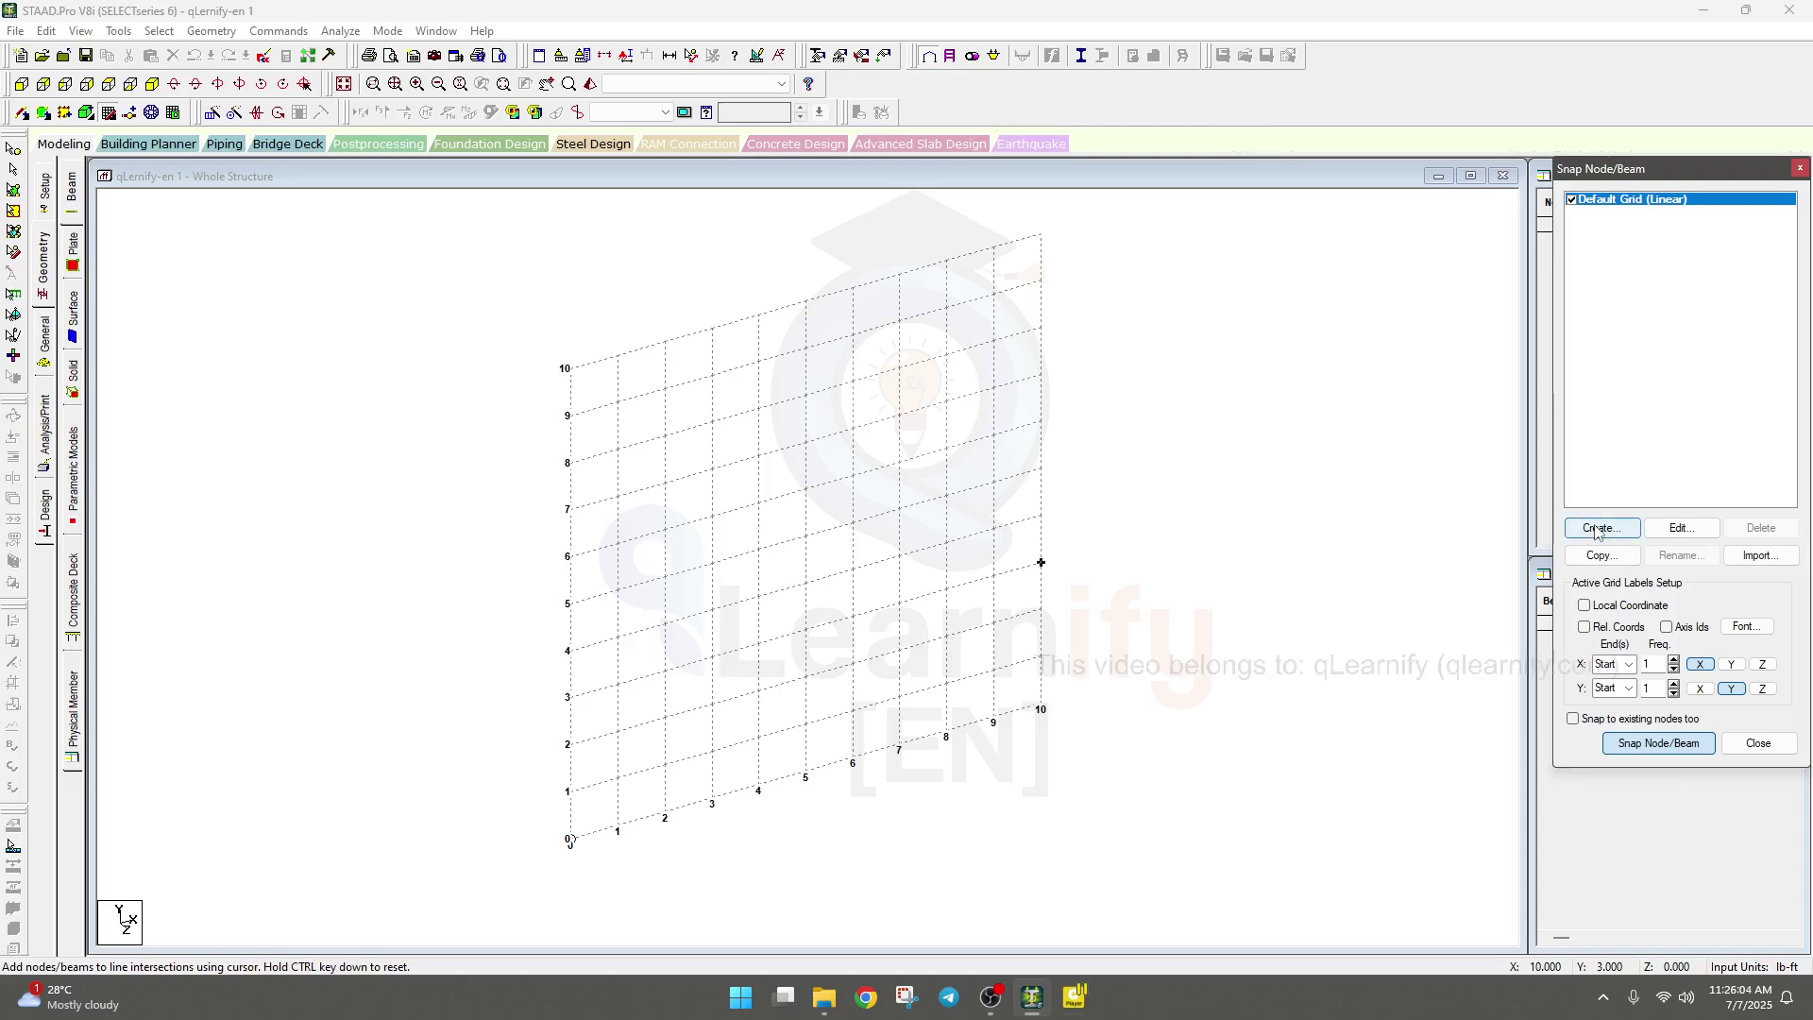
# Reopen the snap grid and draw connected beams along Y = 0 from X = 0 through X = 3 and 7 to X = 10 ft.
pyautogui.click(108, 113)
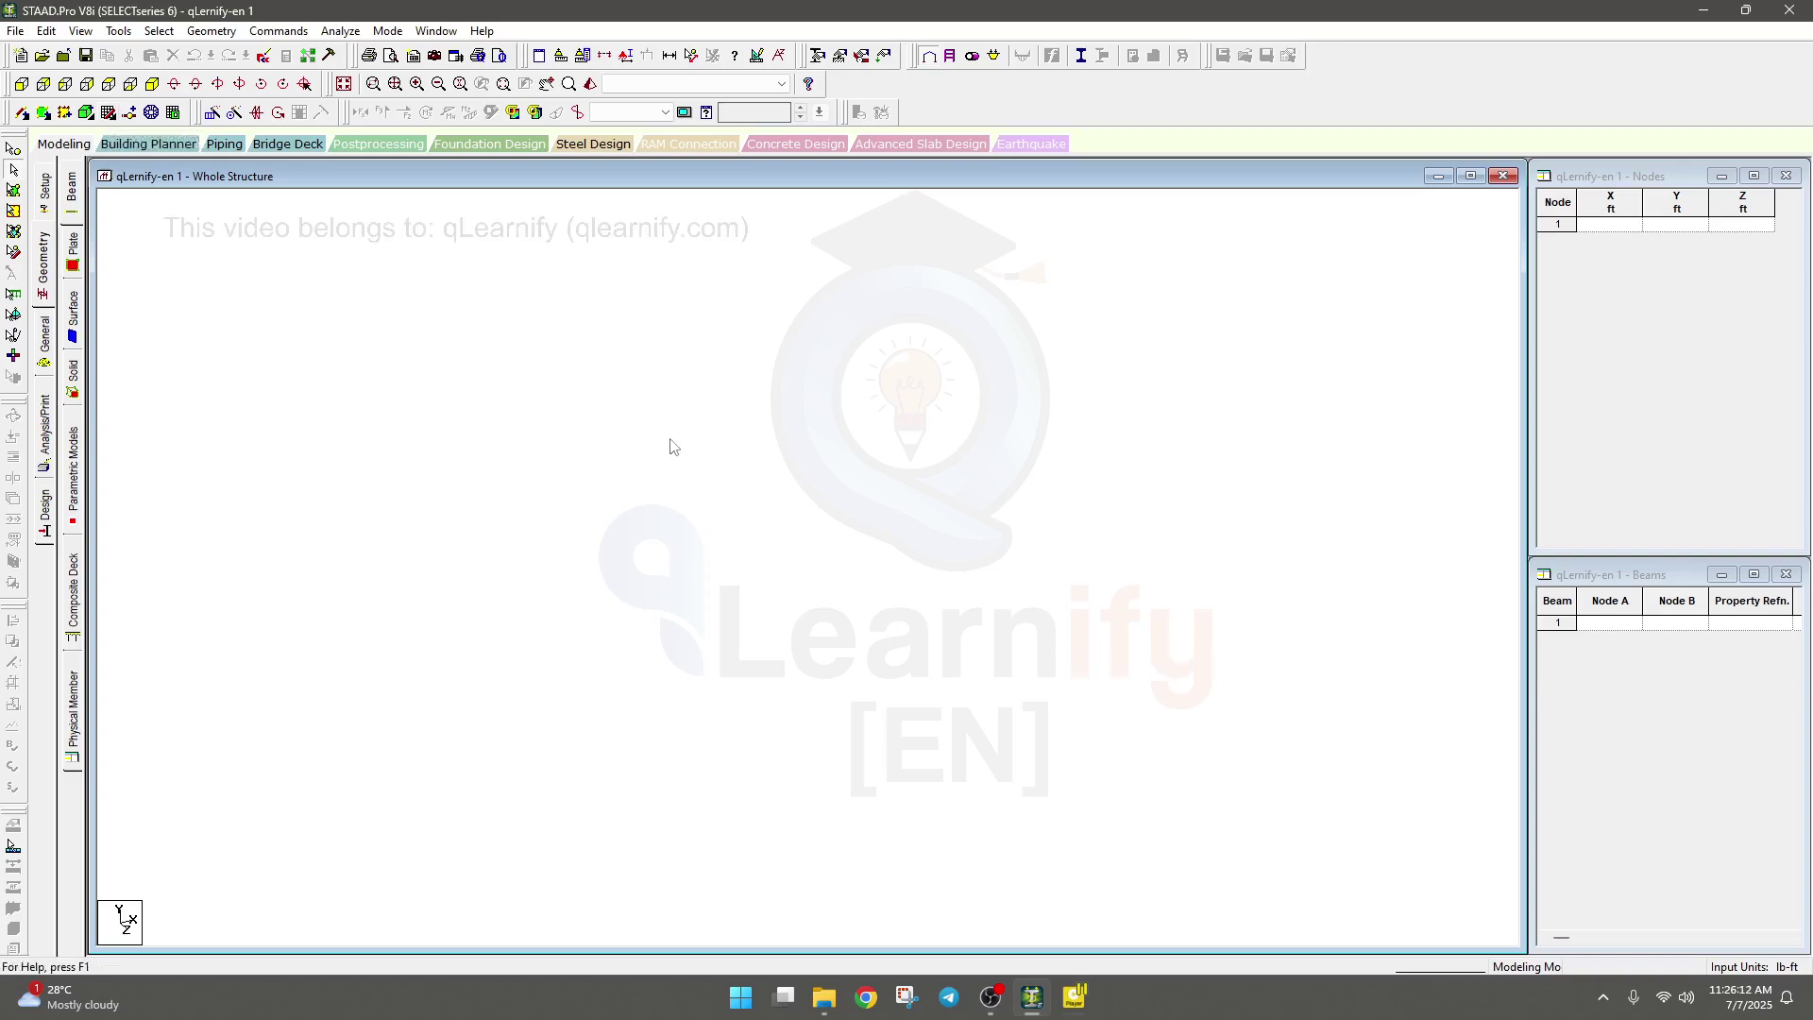
pyautogui.click(109, 114)
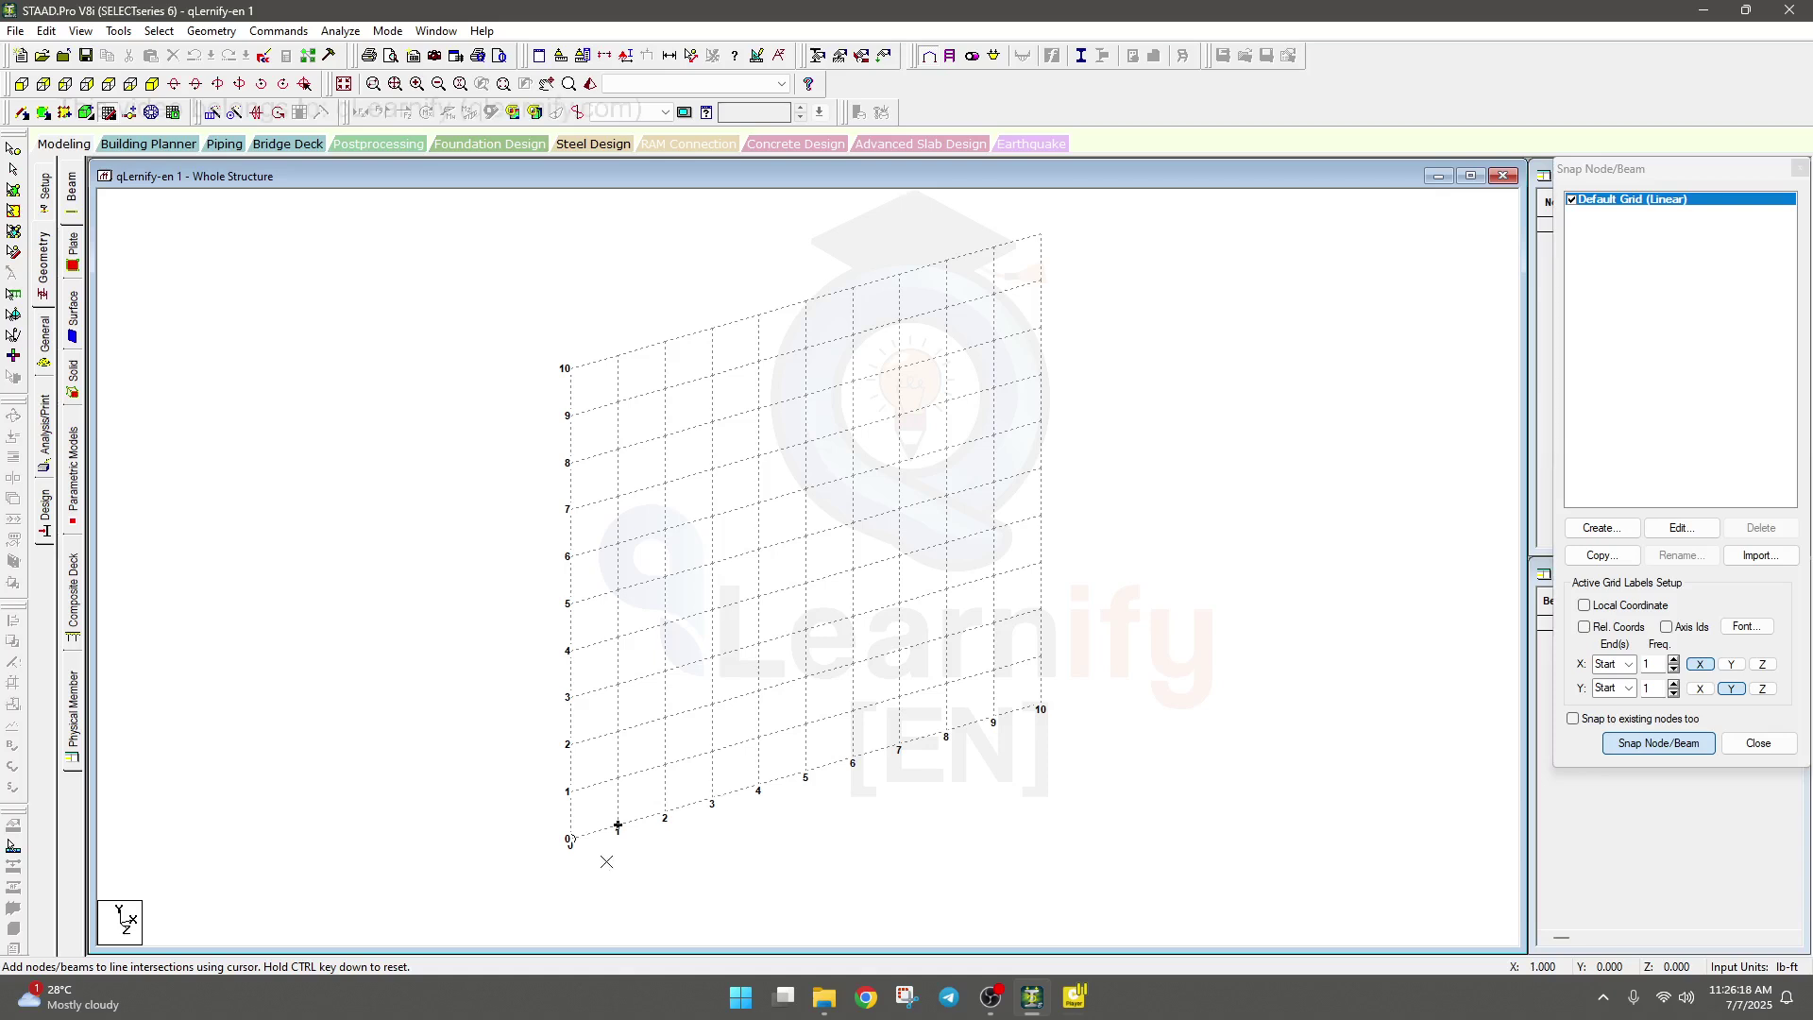
pyautogui.click(571, 839)
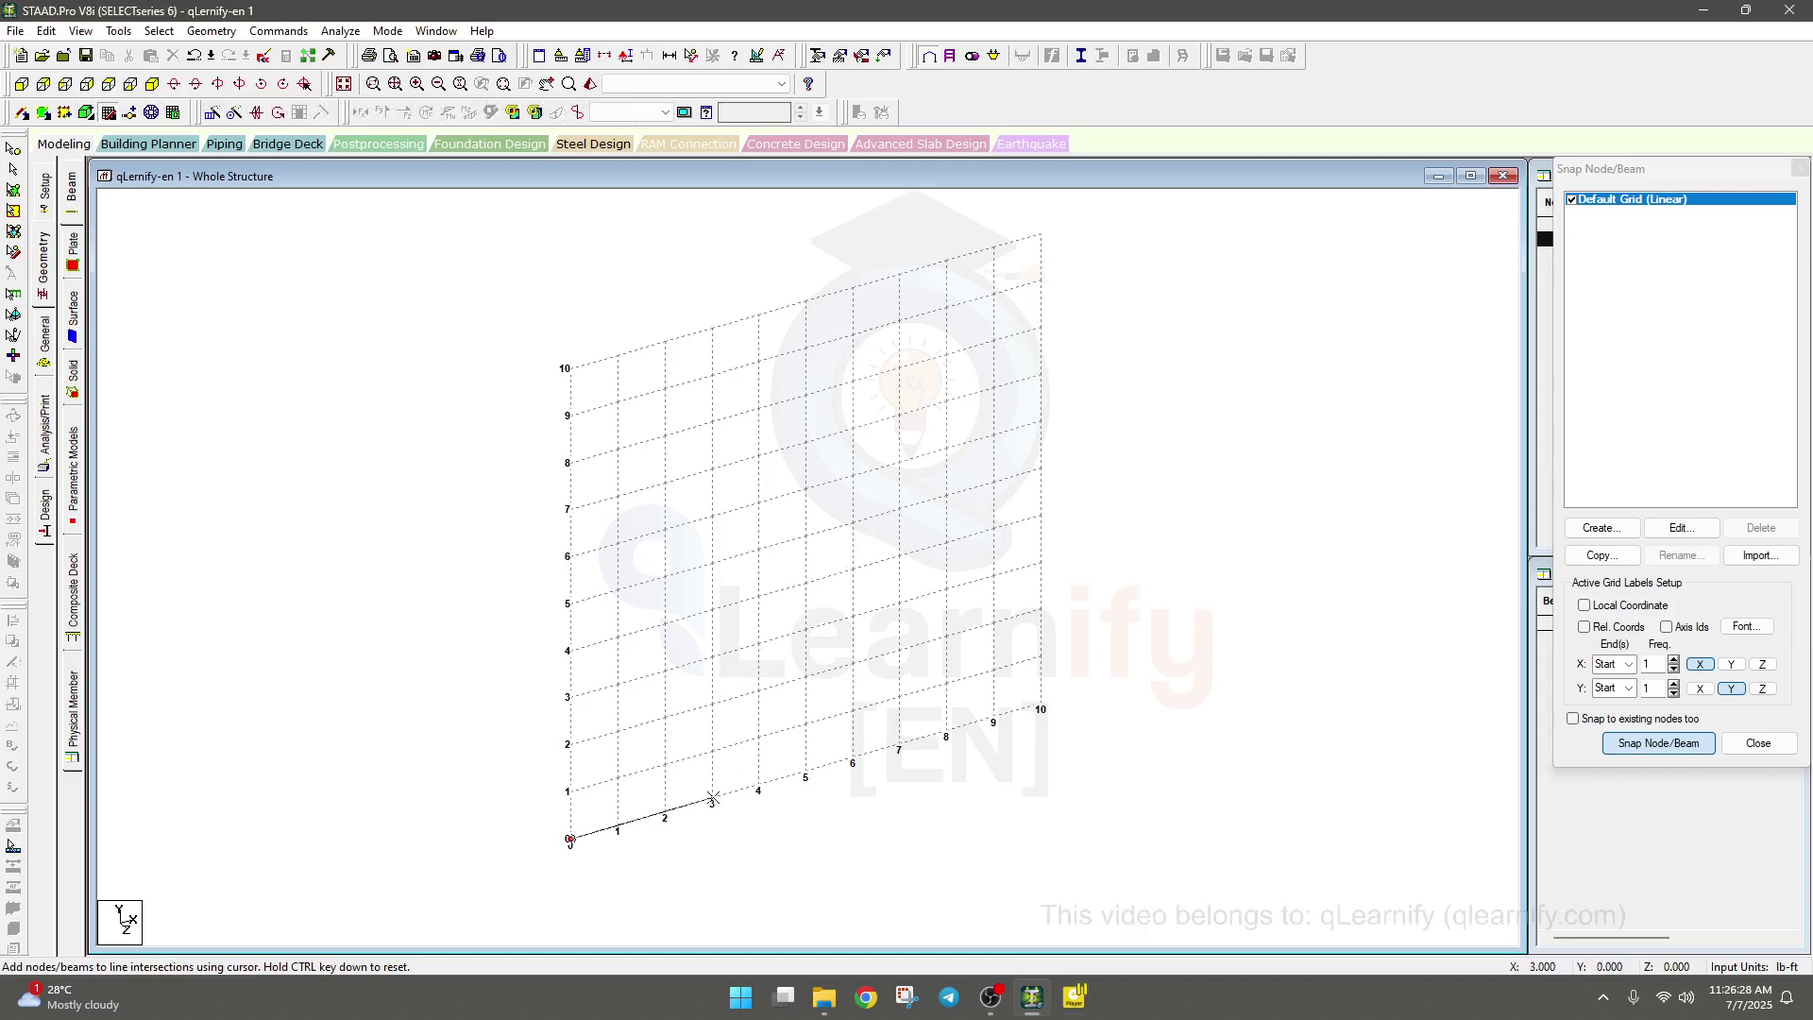
pyautogui.click(713, 798)
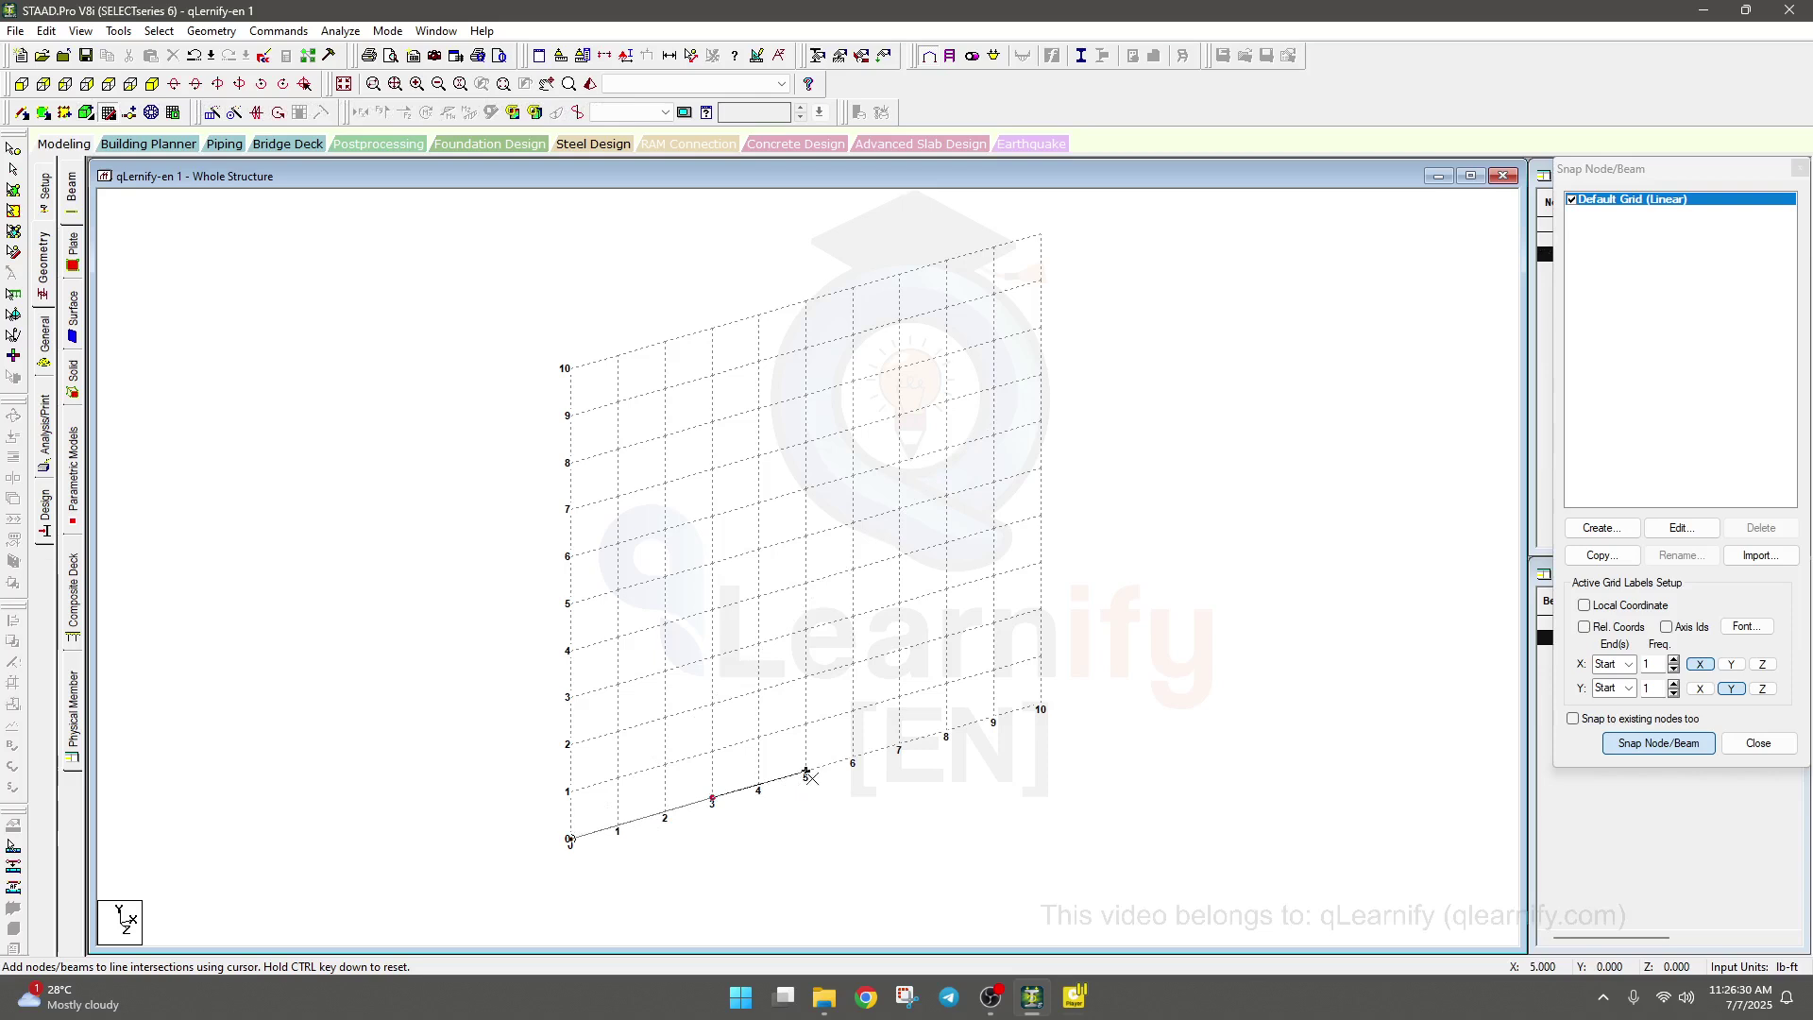
pyautogui.click(900, 745)
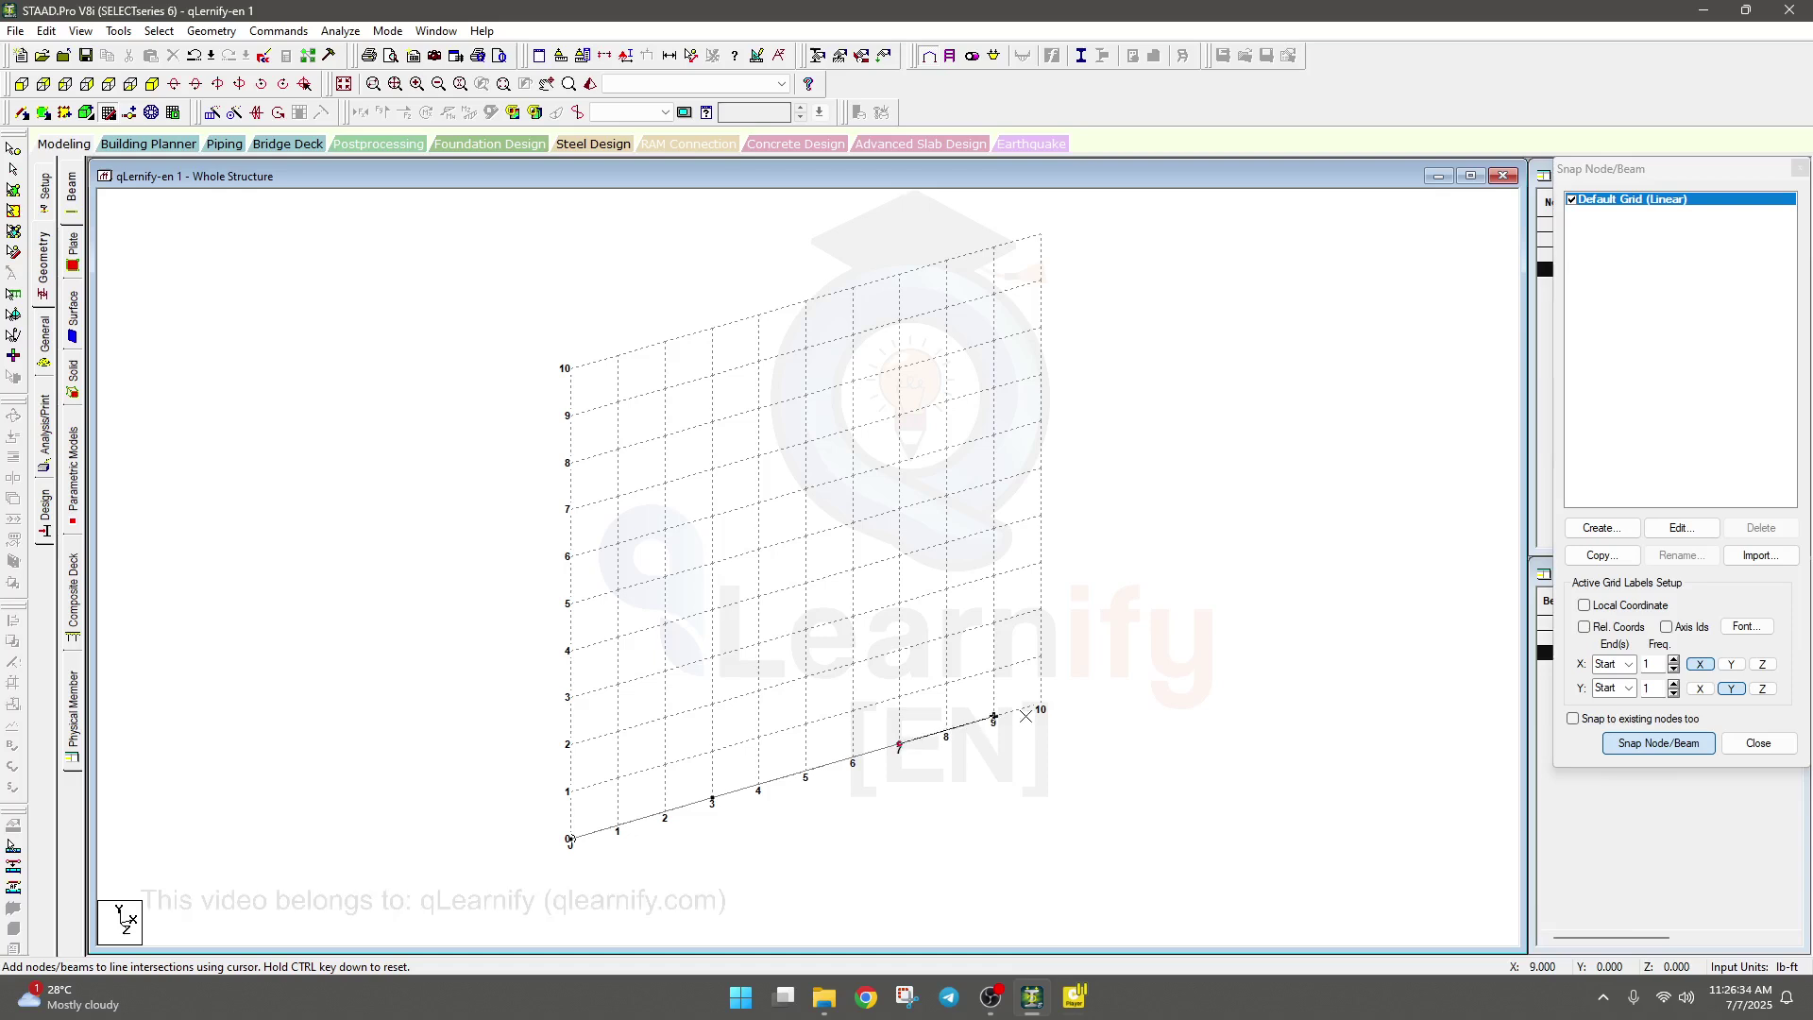
pyautogui.click(1041, 704)
# Continue with a vertical beam to Y = 3 ft at X = 10, and beams back through X = 7 and 3 to X = 0.
pyautogui.click(1042, 564)
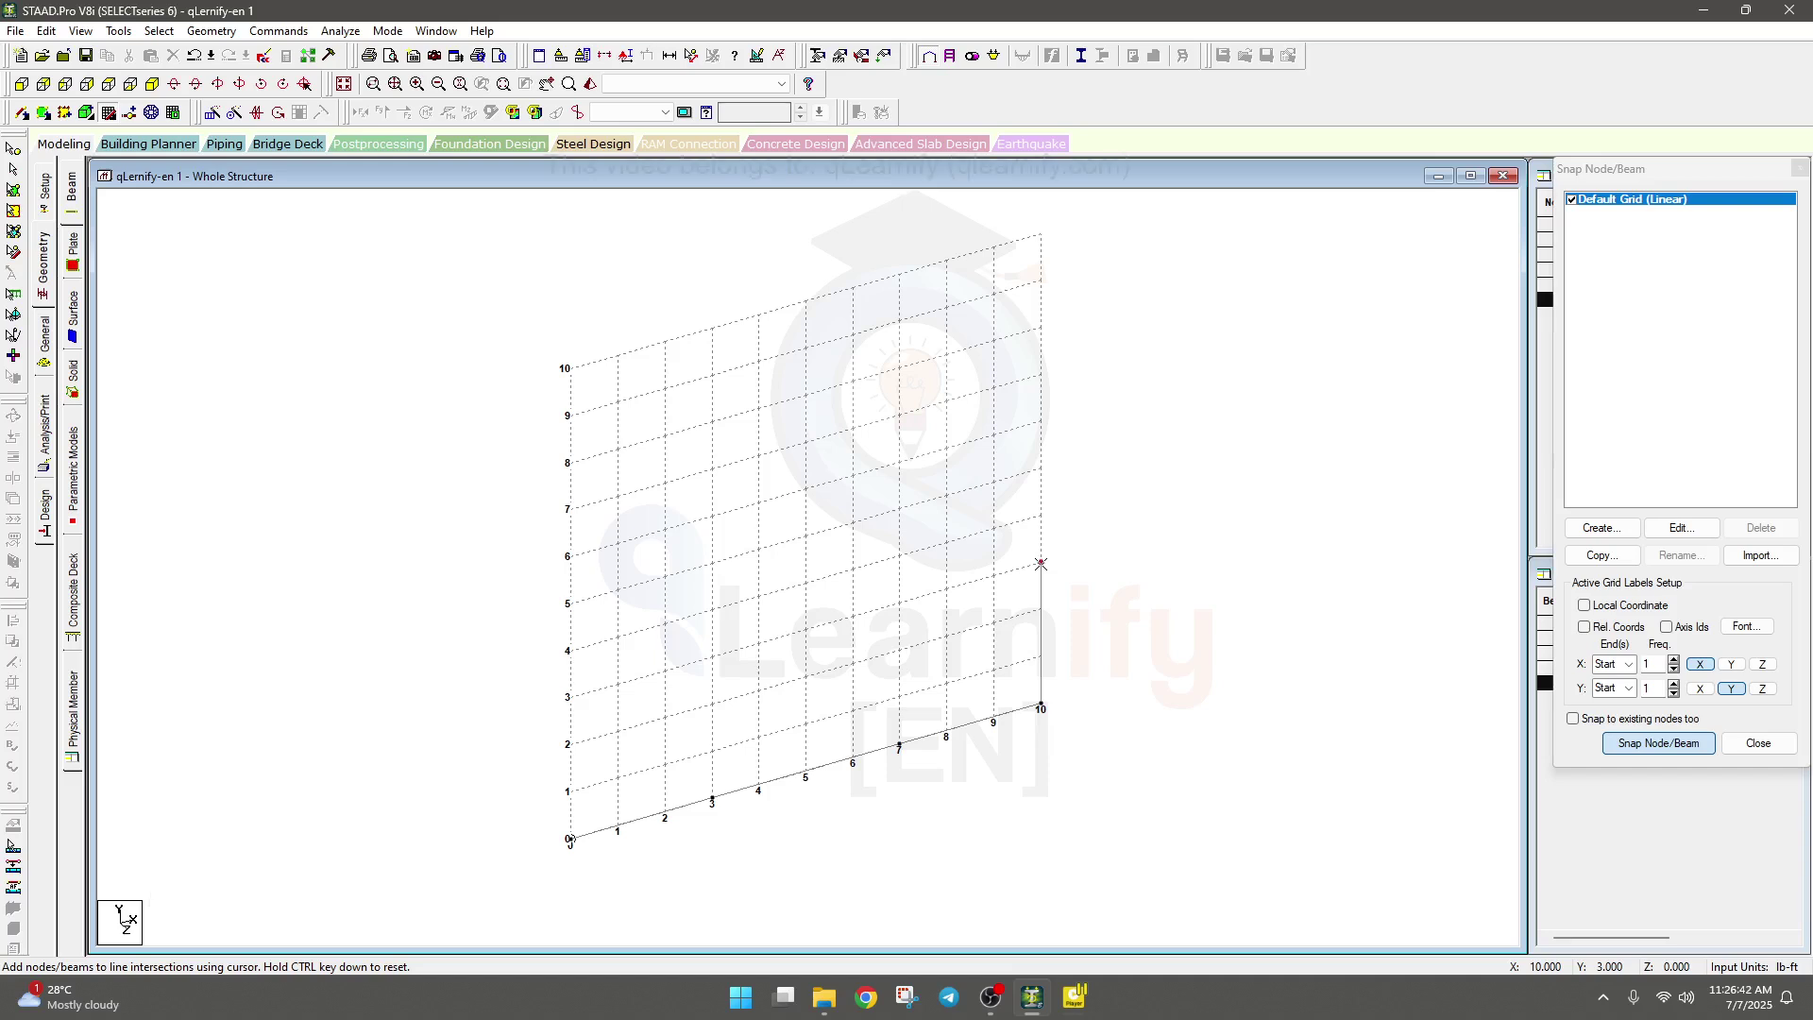
pyautogui.click(898, 603)
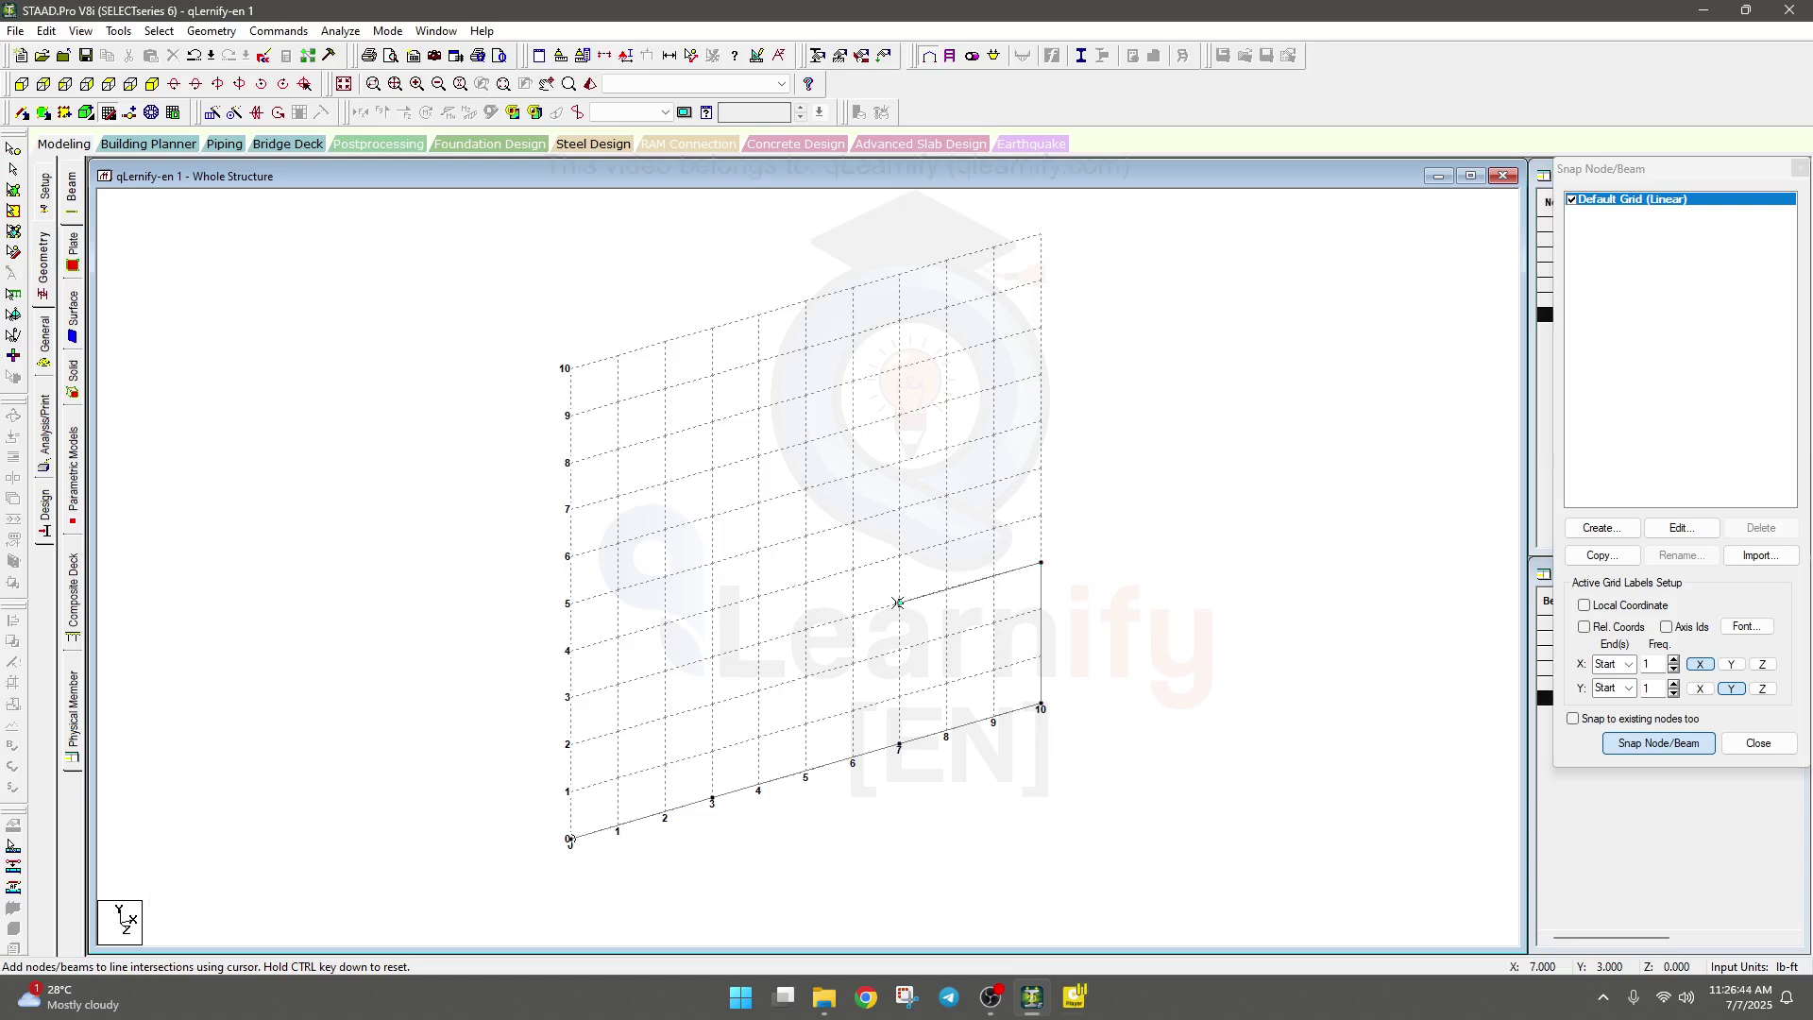
pyautogui.click(712, 655)
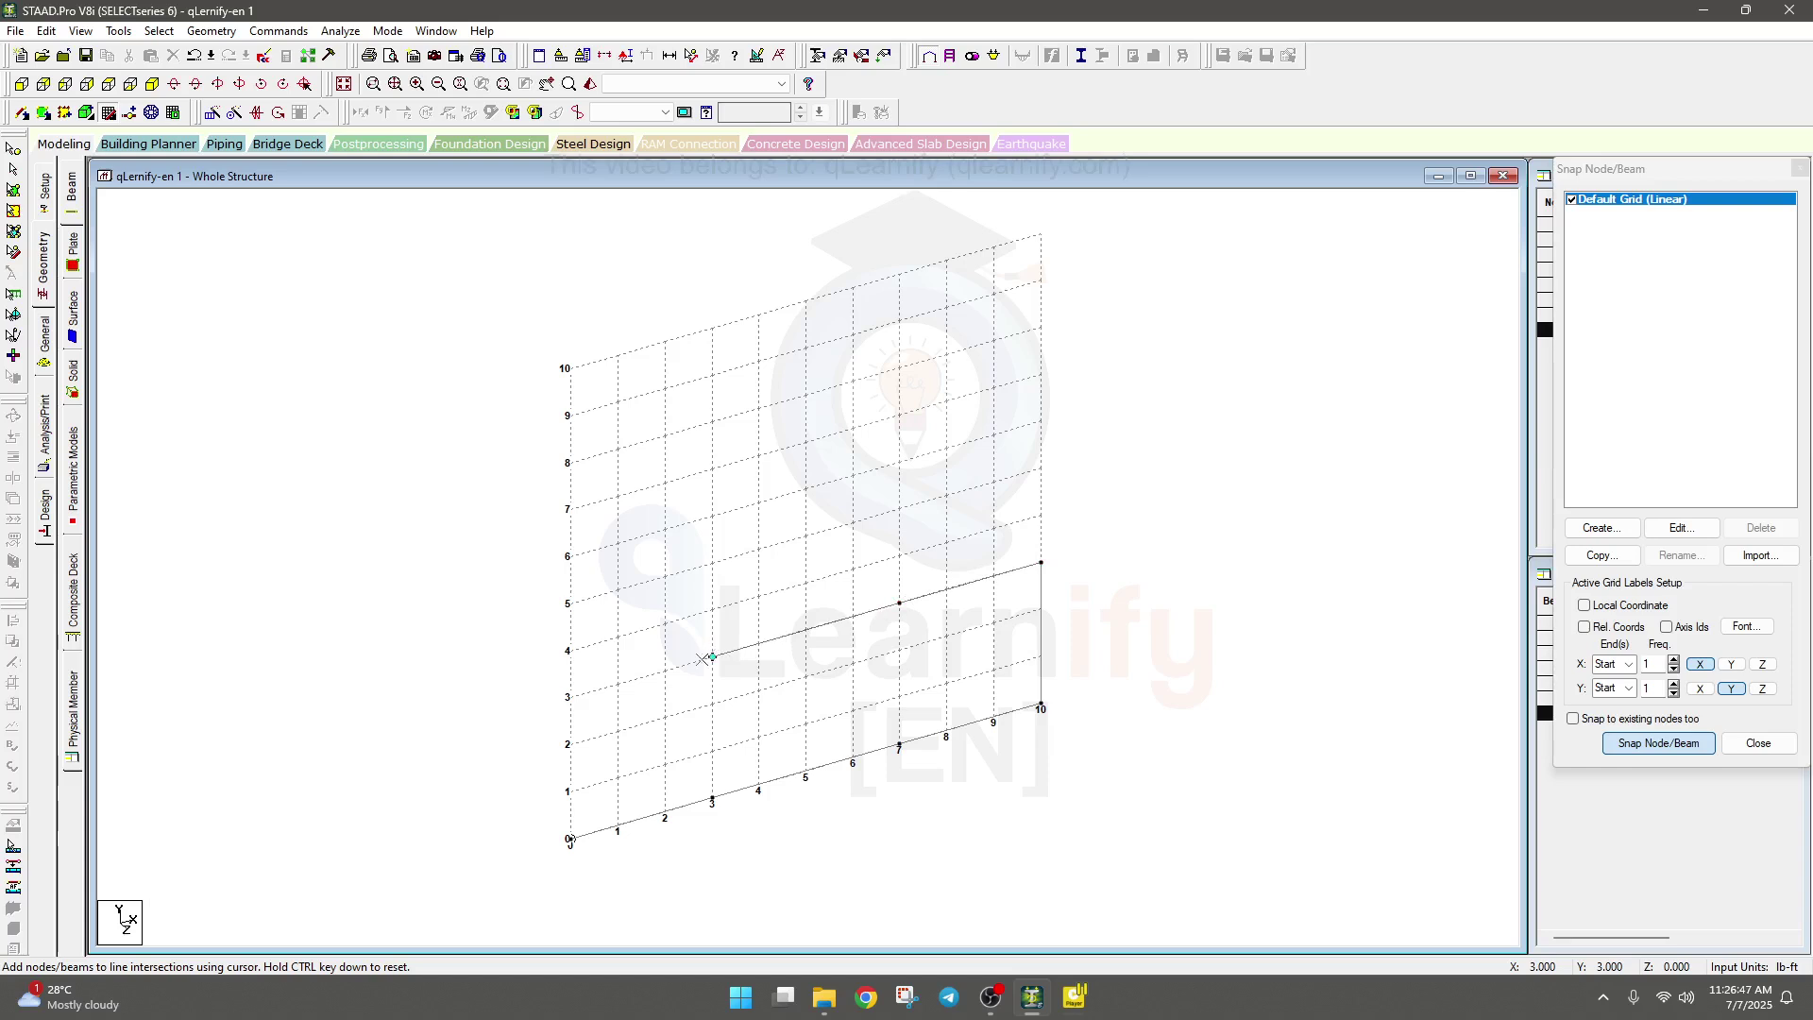
pyautogui.click(571, 698)
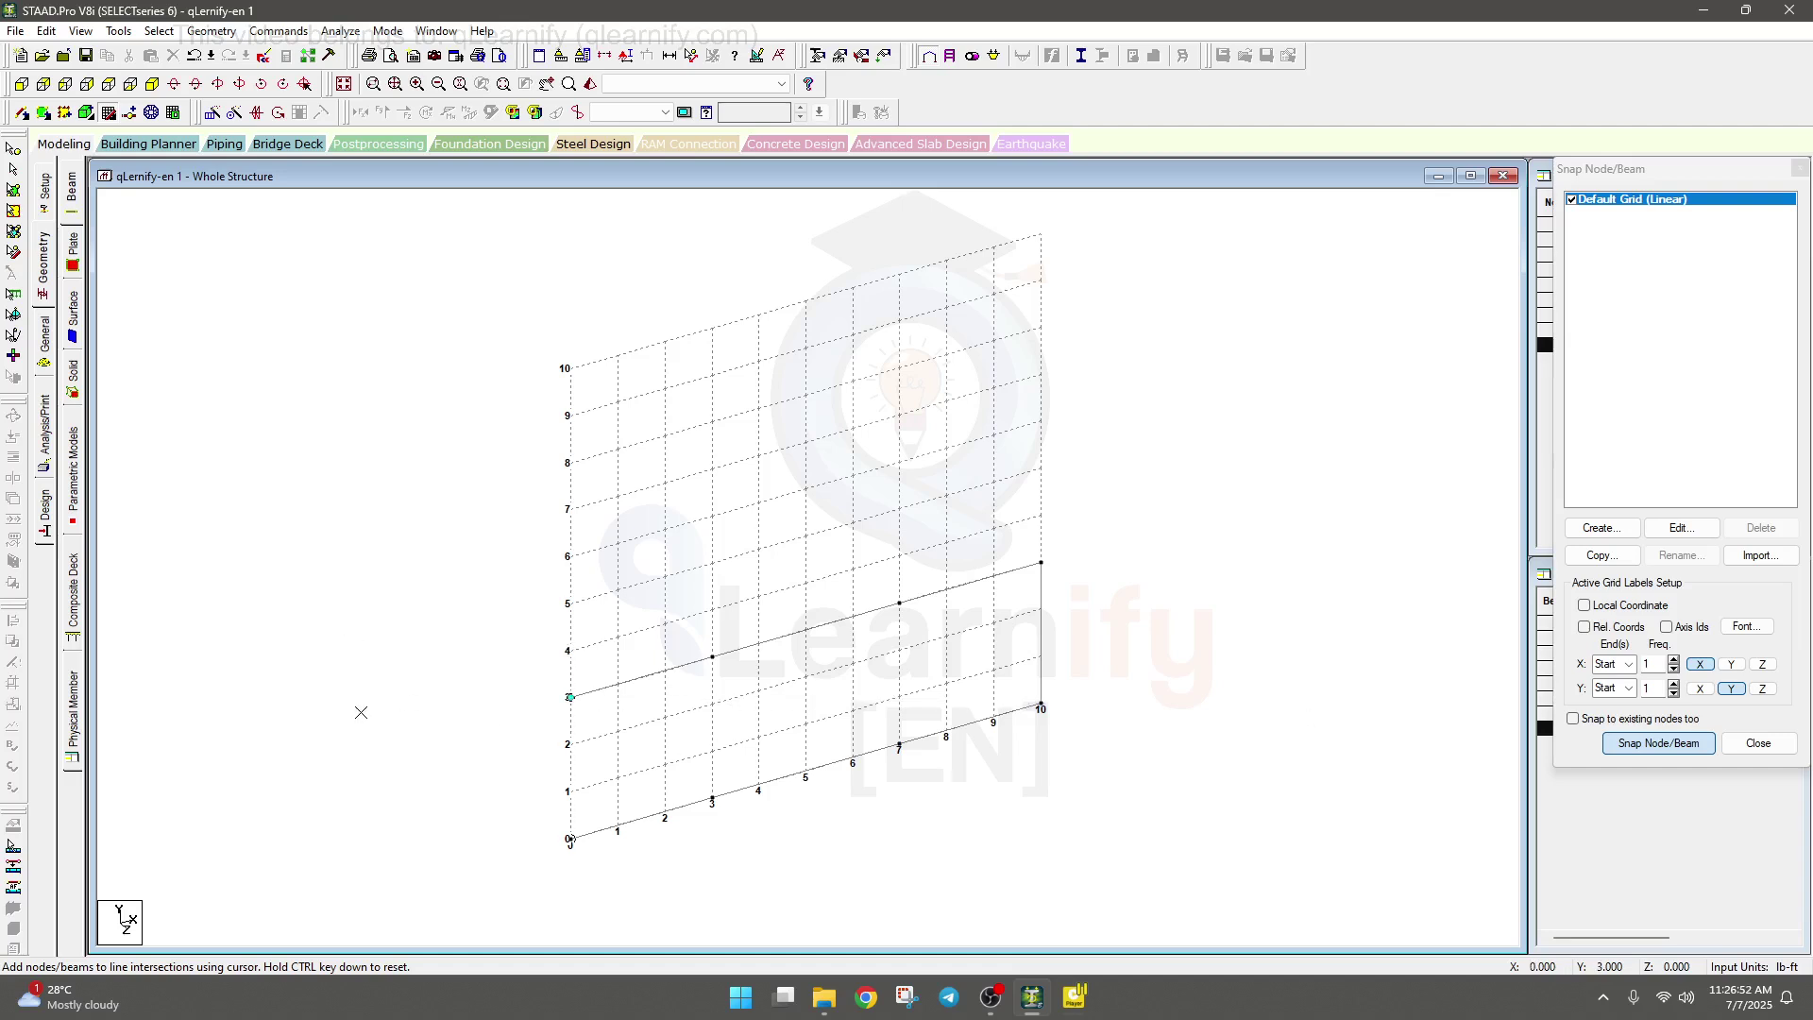
pyautogui.press('Escape')
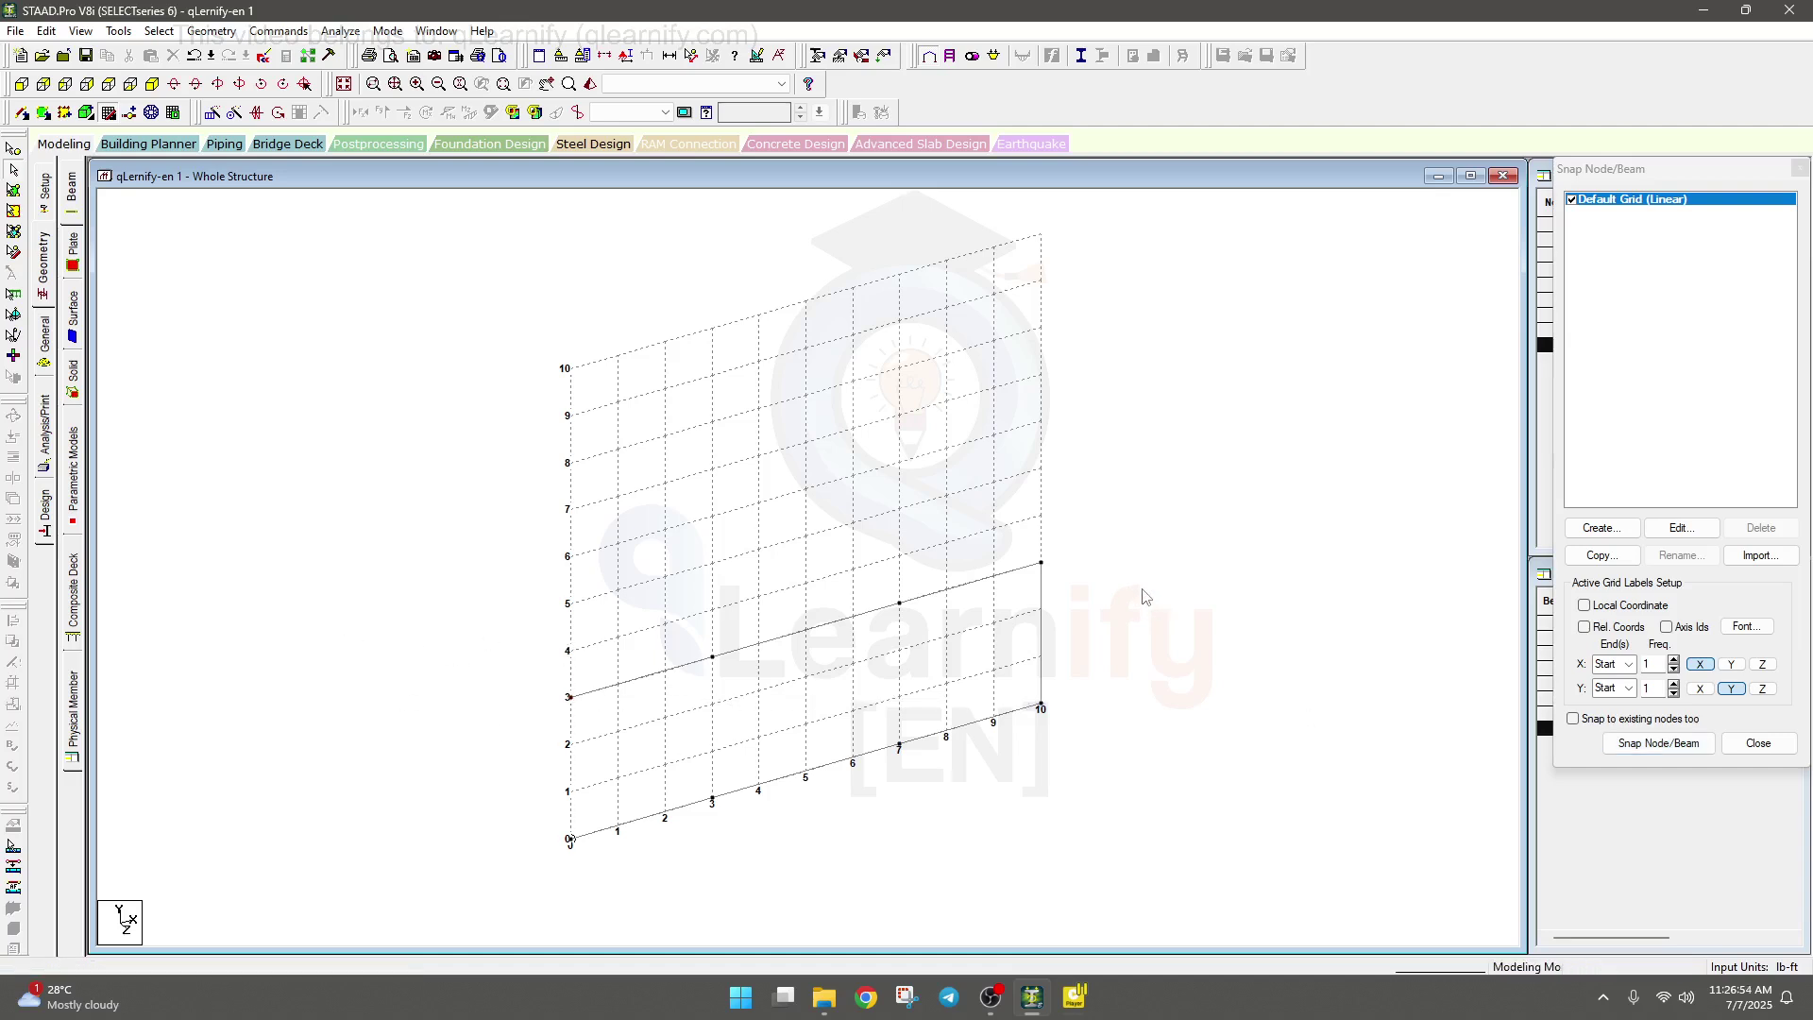
# Move the Snap Node/Beam dialog clear of the node coordinates table and accept the auto save of the file.
pyautogui.moveTo(1161, 601); pyautogui.dragTo(1150, 600, button='middle')
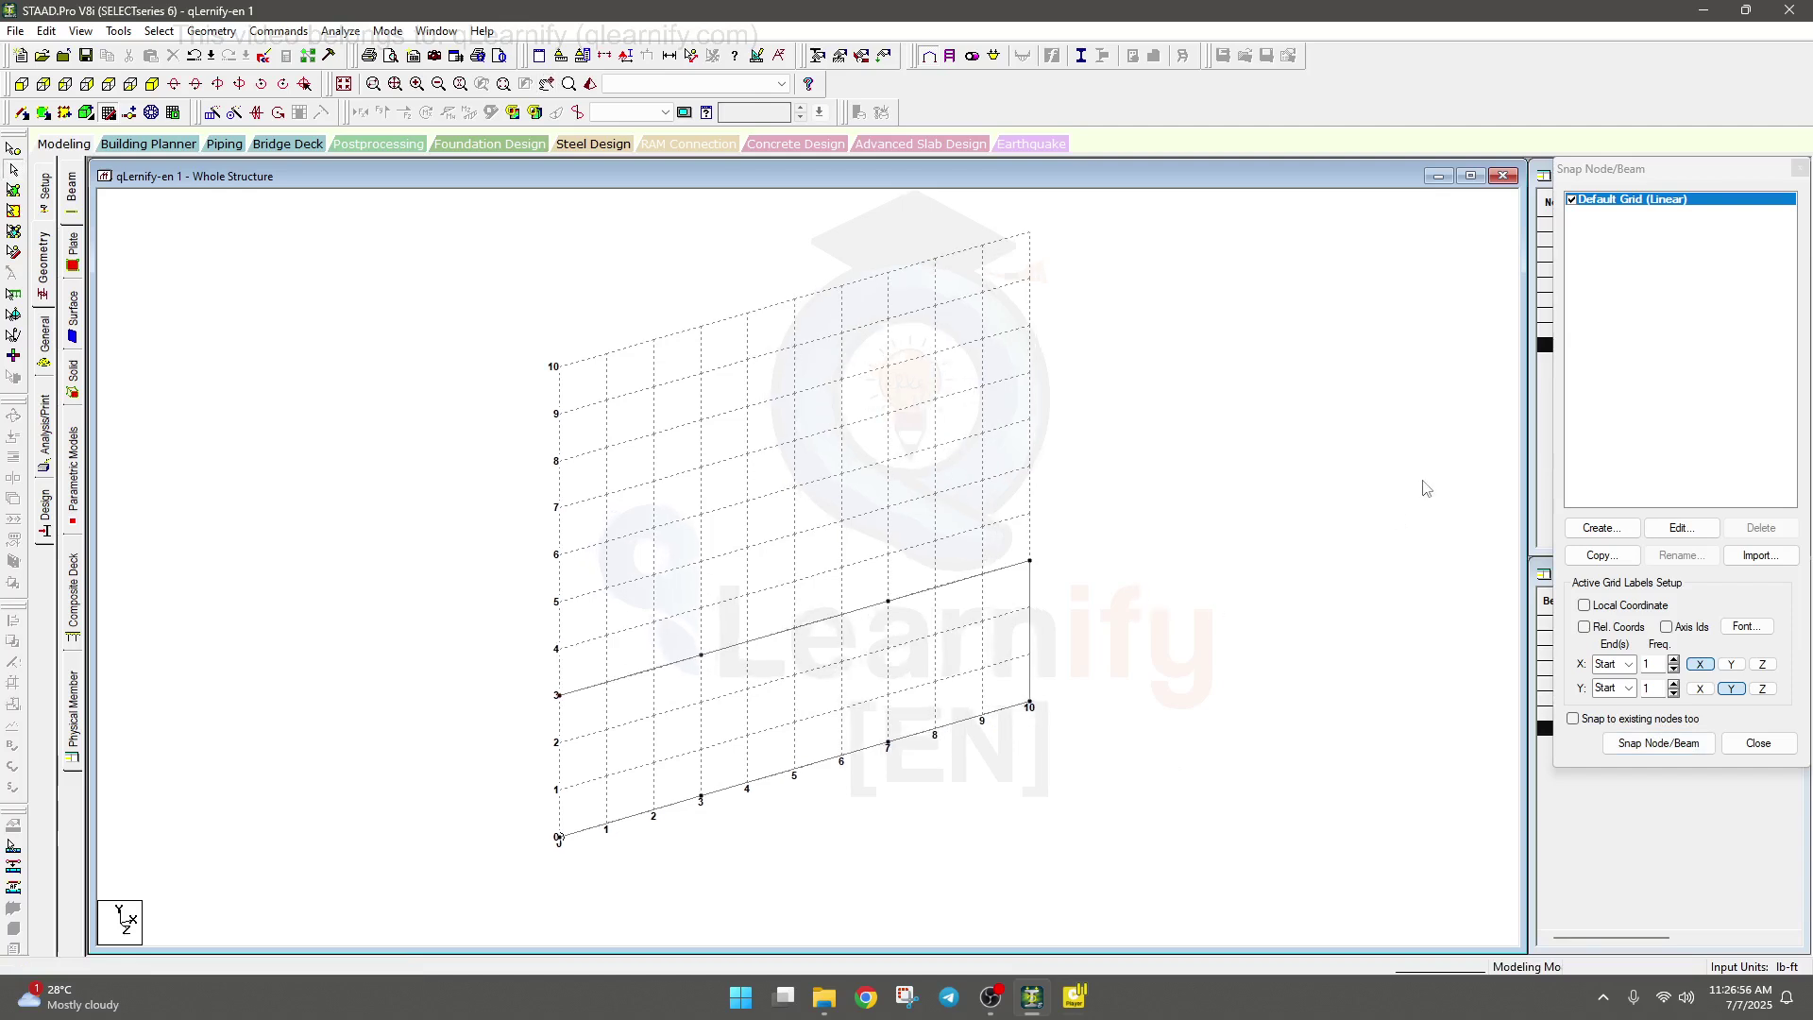
pyautogui.moveTo(1753, 172); pyautogui.dragTo(1731, 435)
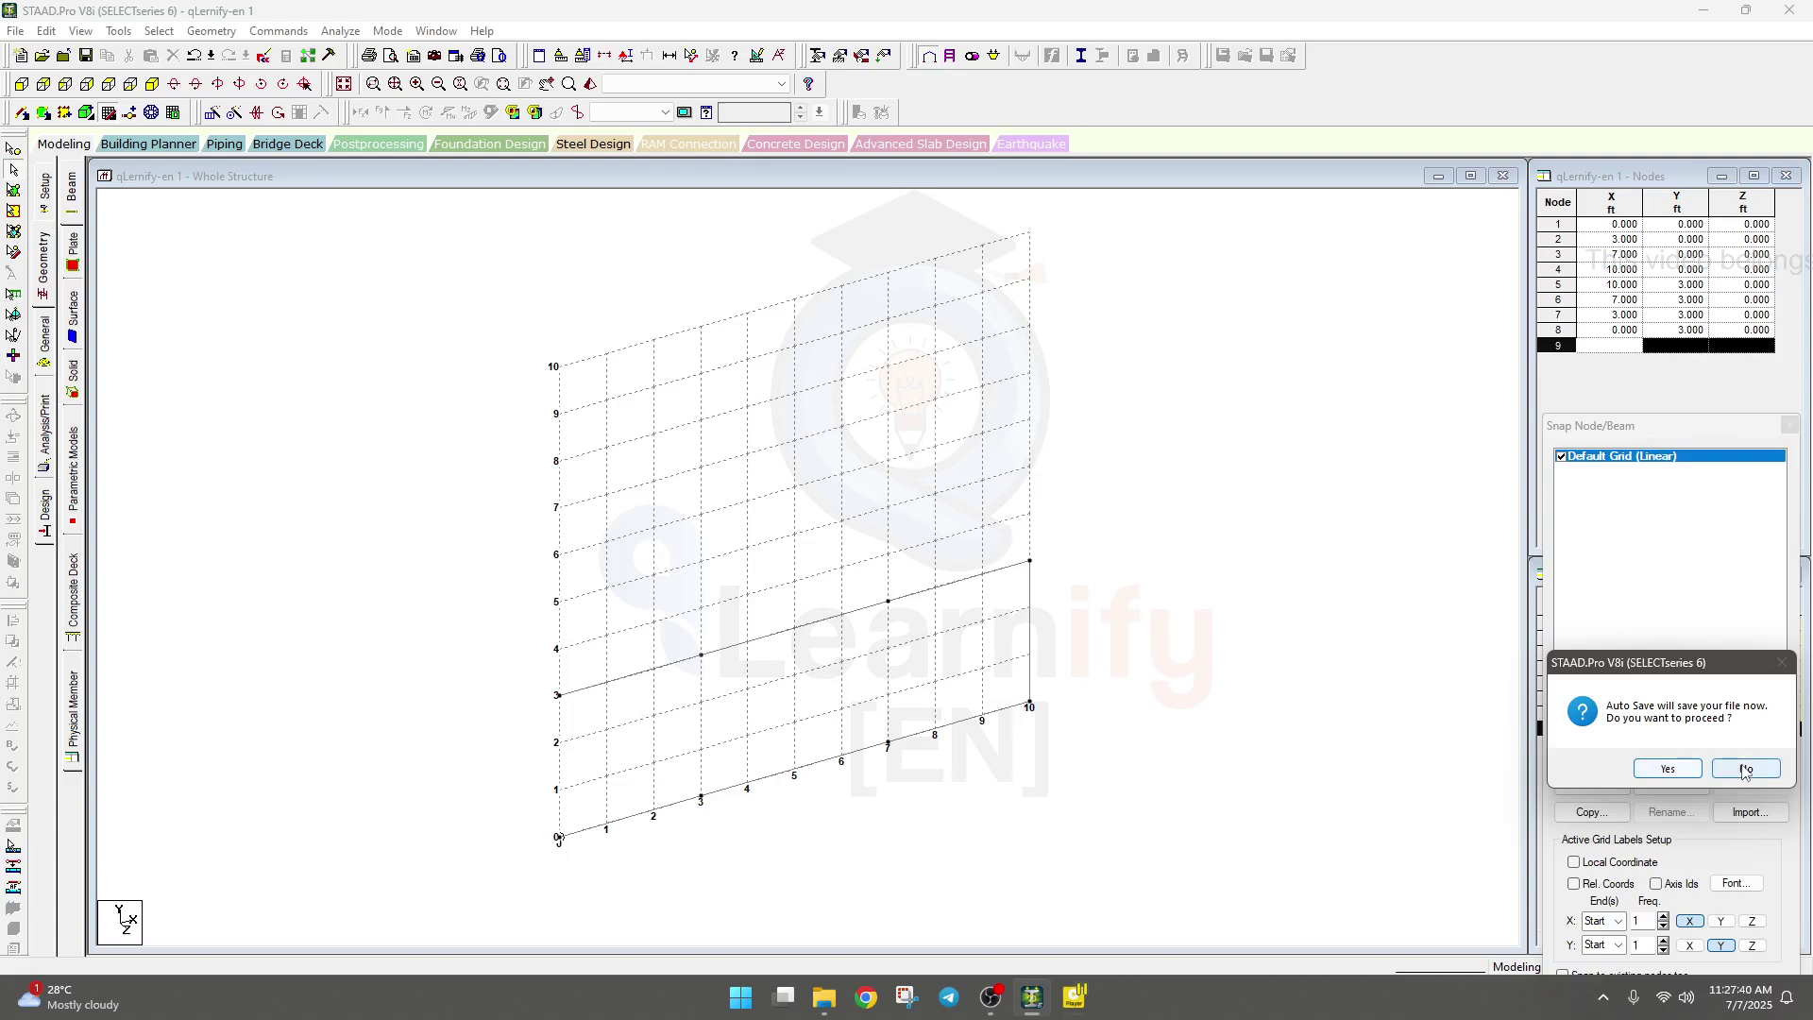
pyautogui.click(1664, 770)
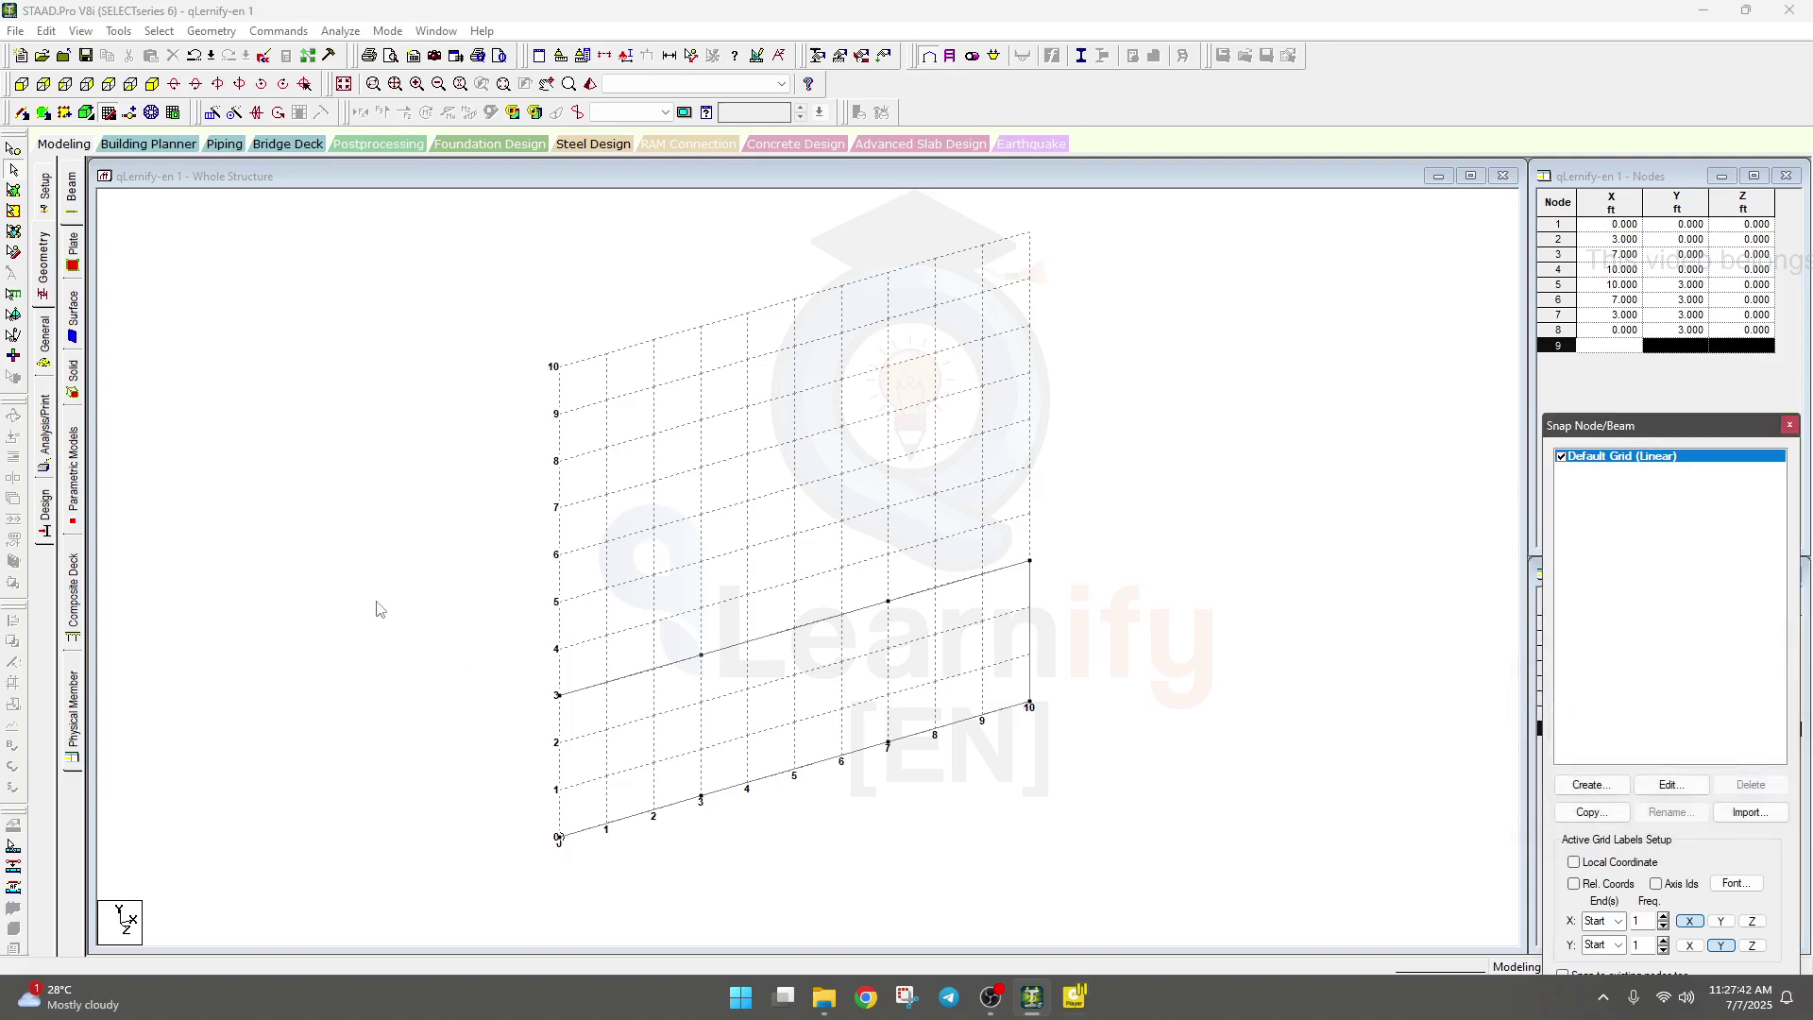
# Turn off the snap grid to view the drawn beams with the node and beam tables.
pyautogui.moveTo(376, 603); pyautogui.dragTo(384, 576, button='middle')
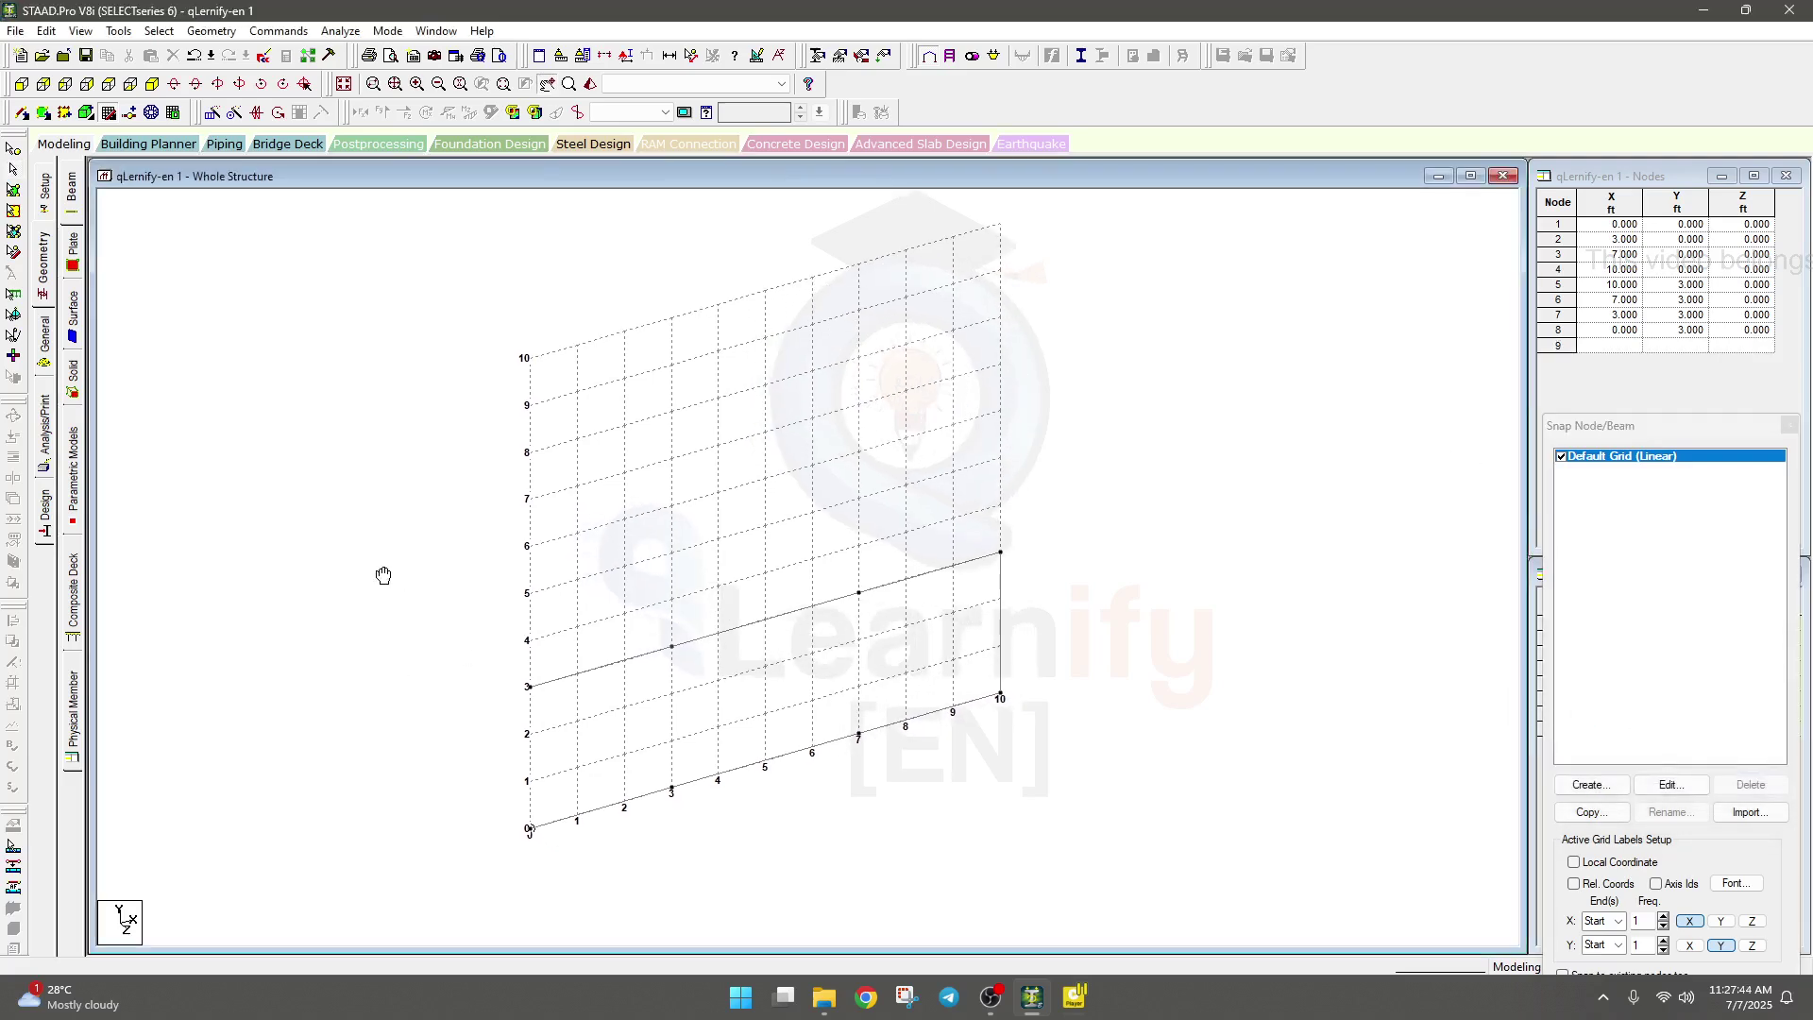
pyautogui.click(393, 507)
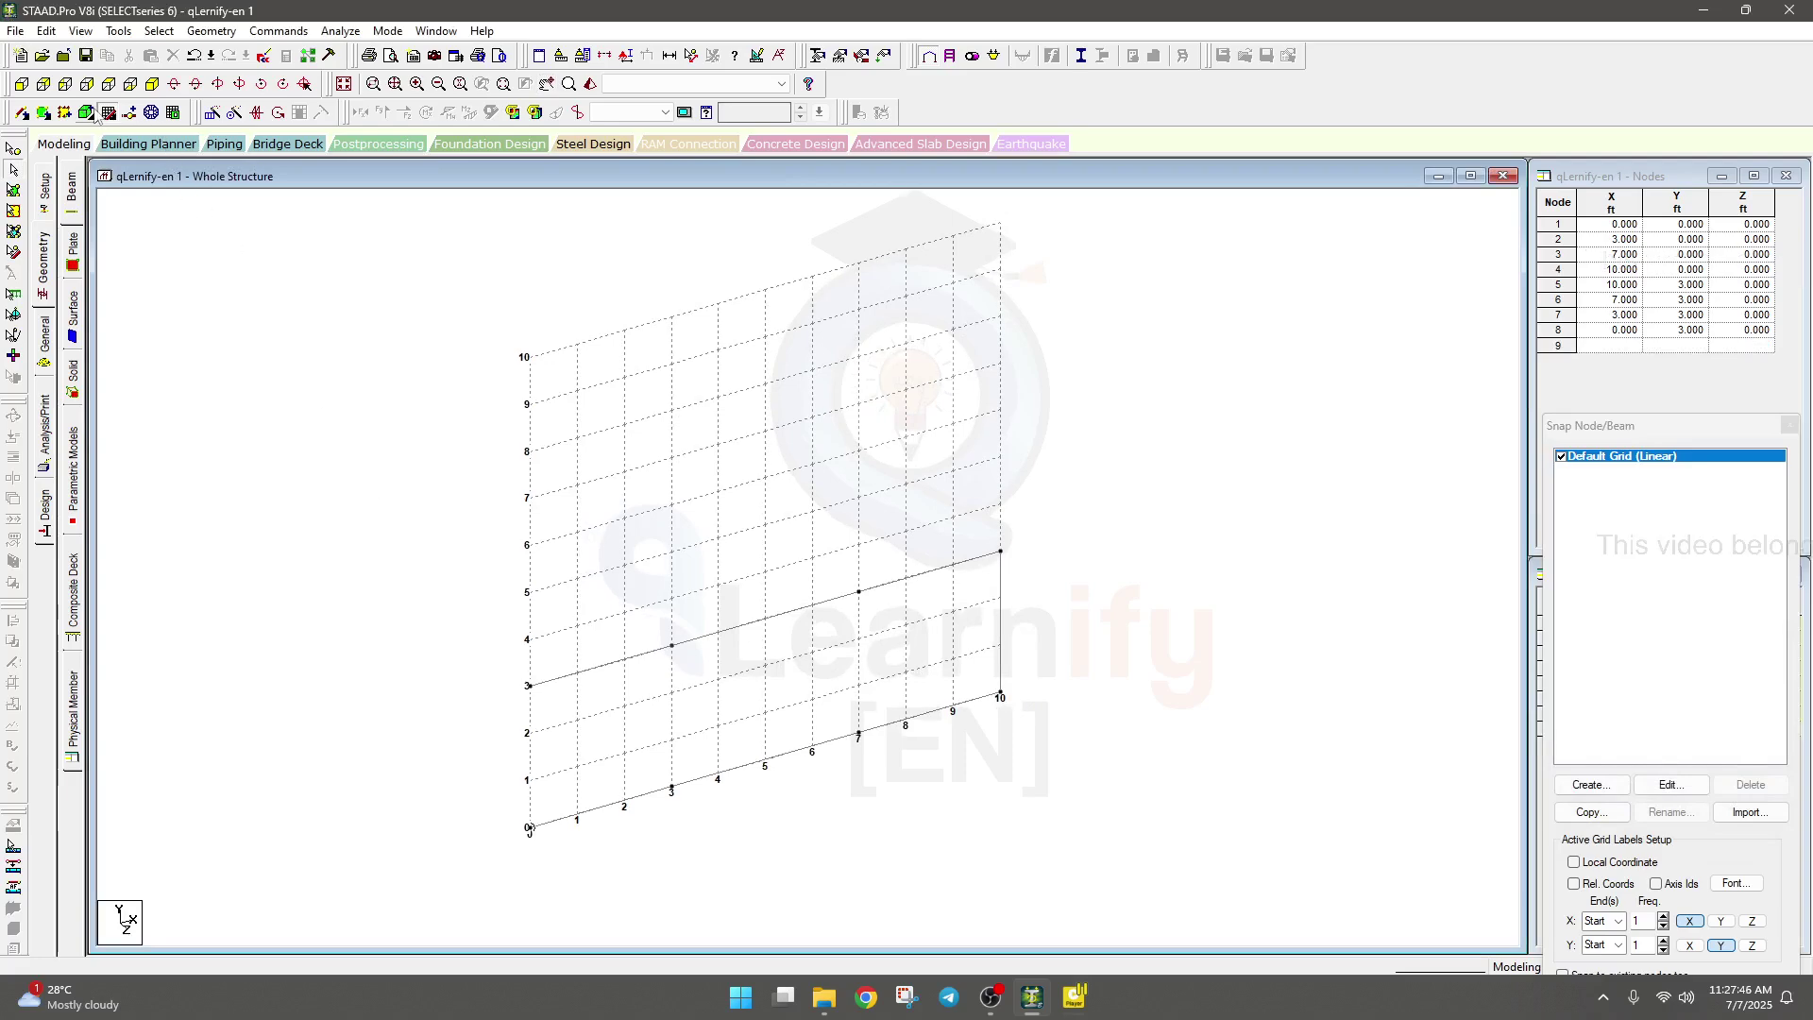
pyautogui.click(108, 113)
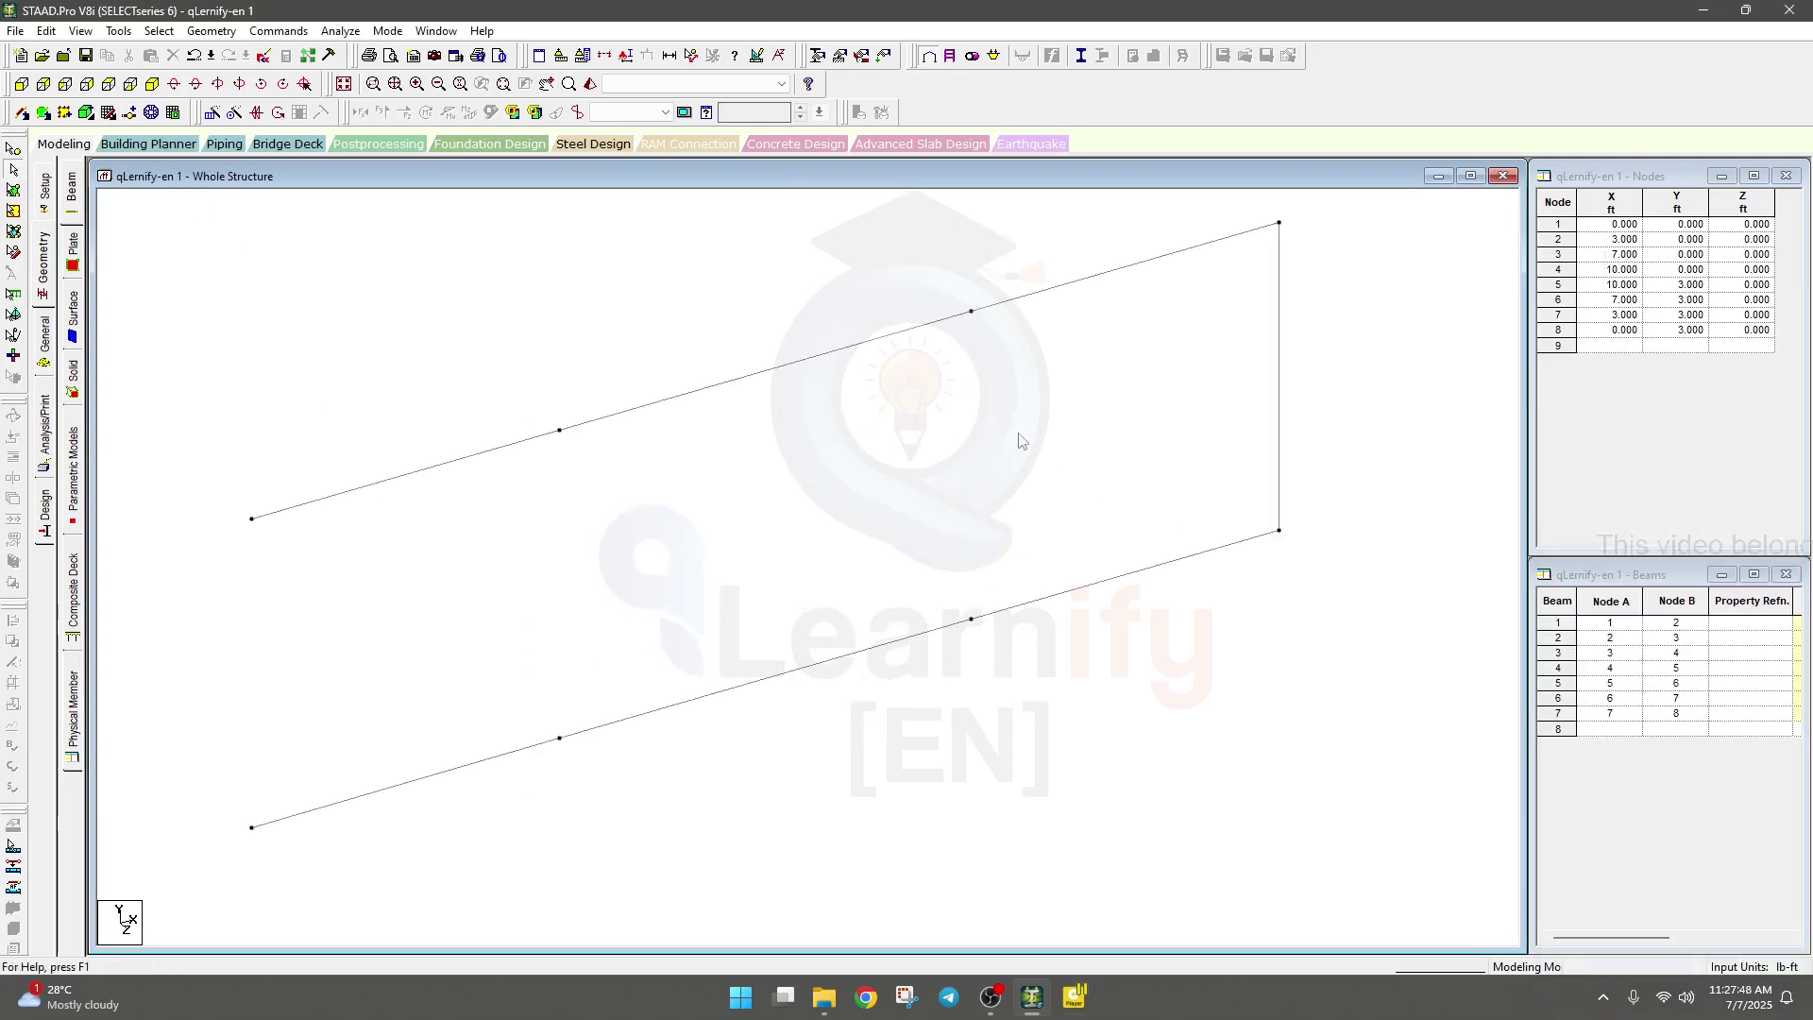
pyautogui.moveTo(1024, 445); pyautogui.dragTo(1048, 506, button='middle')
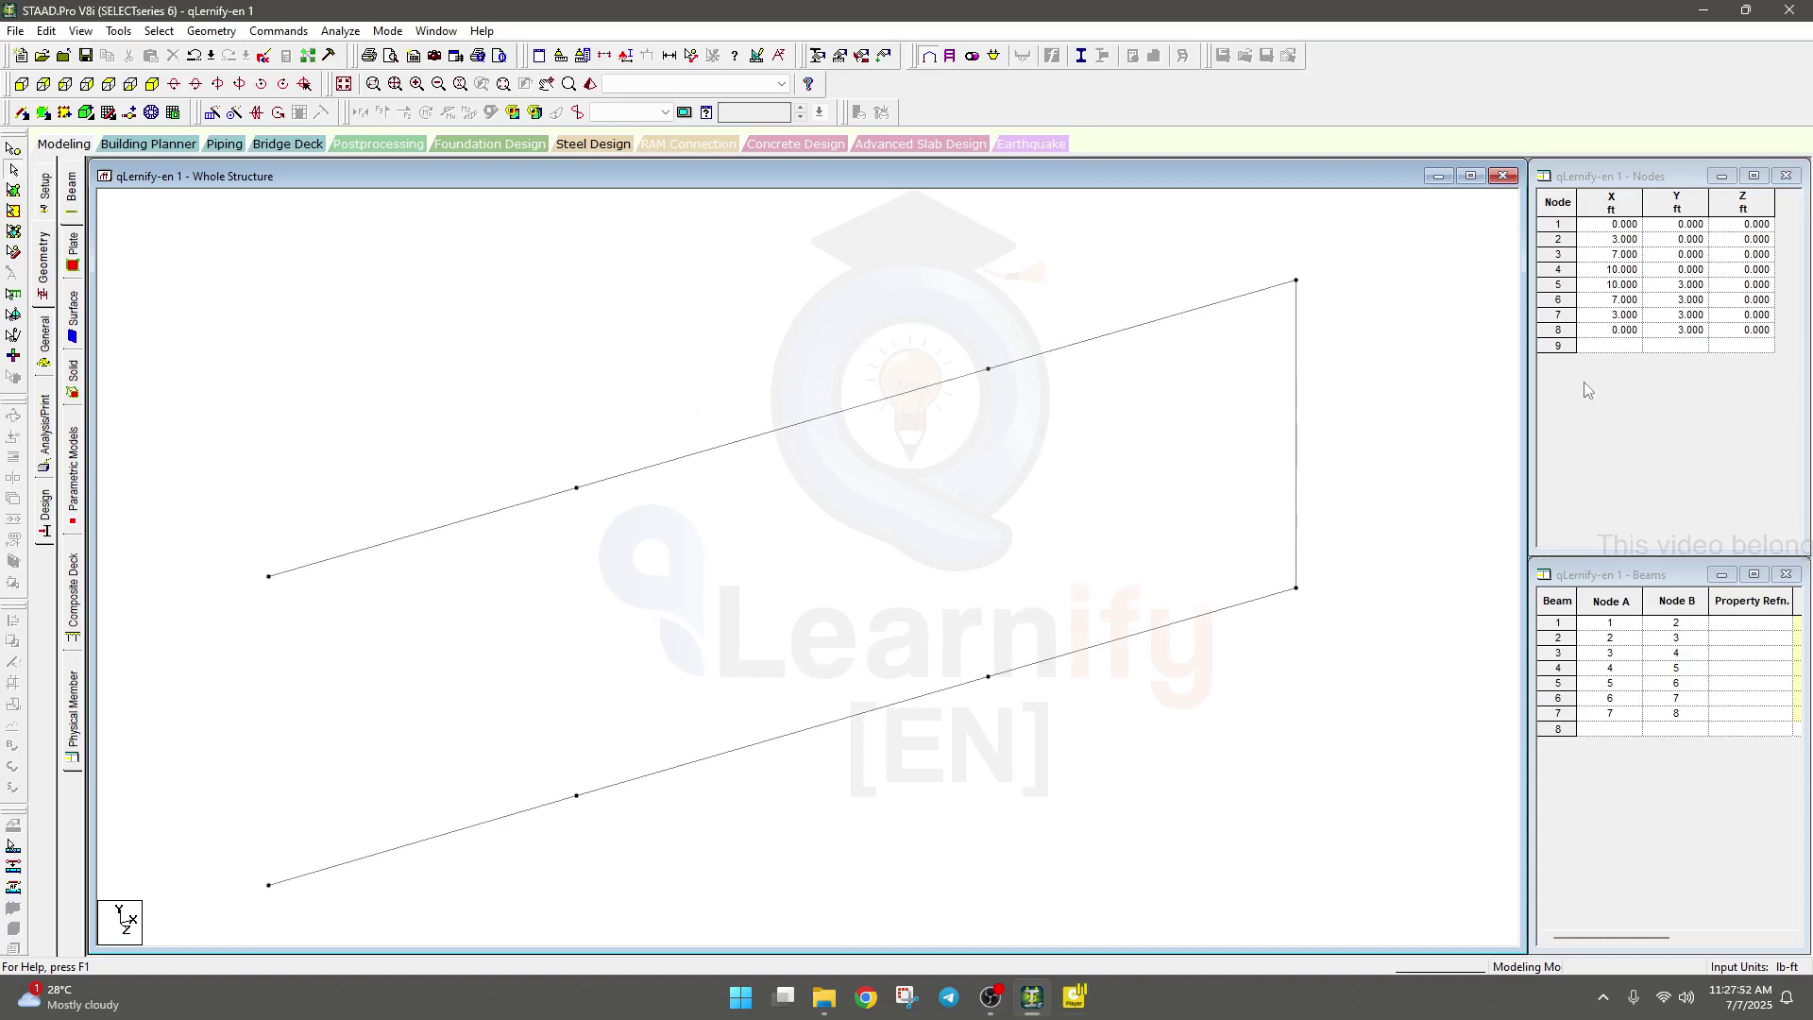
# Add a ninth node through the node coordinates table with a Y coordinate of 10 ft.
pyautogui.click(1604, 345)
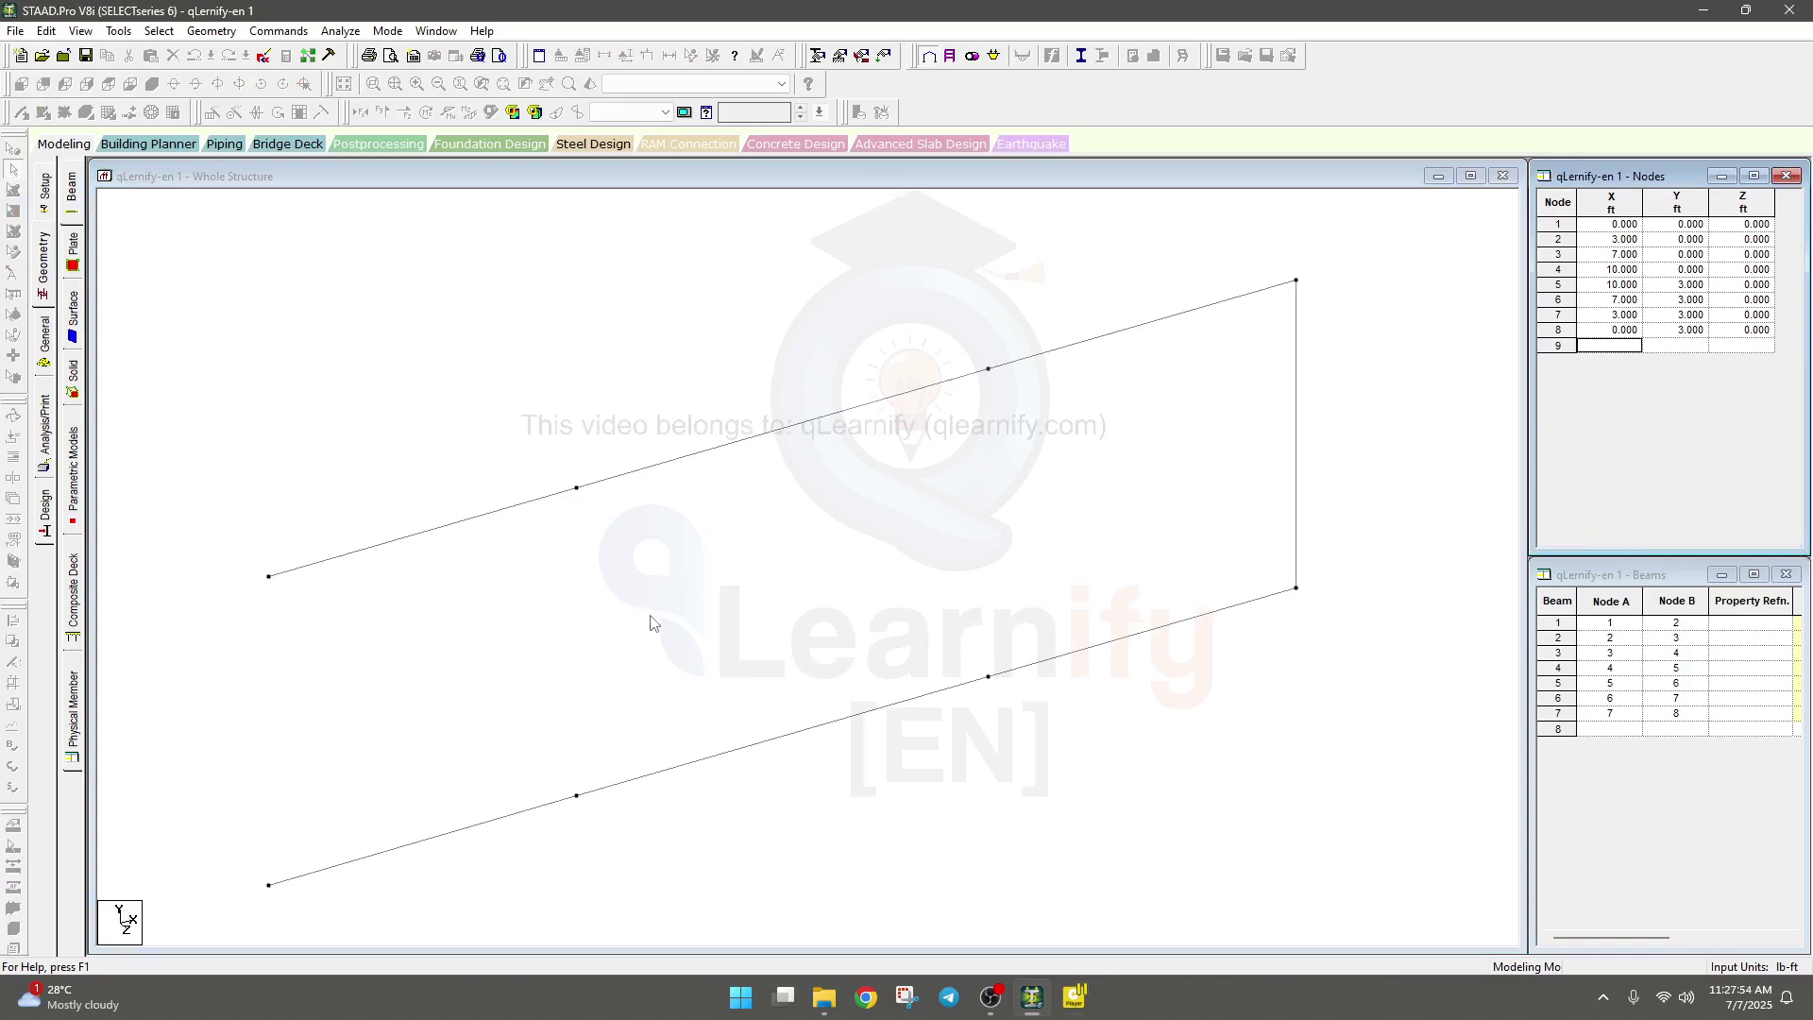
pyautogui.scroll(-4, 648, 620)
pyautogui.press('Escape')
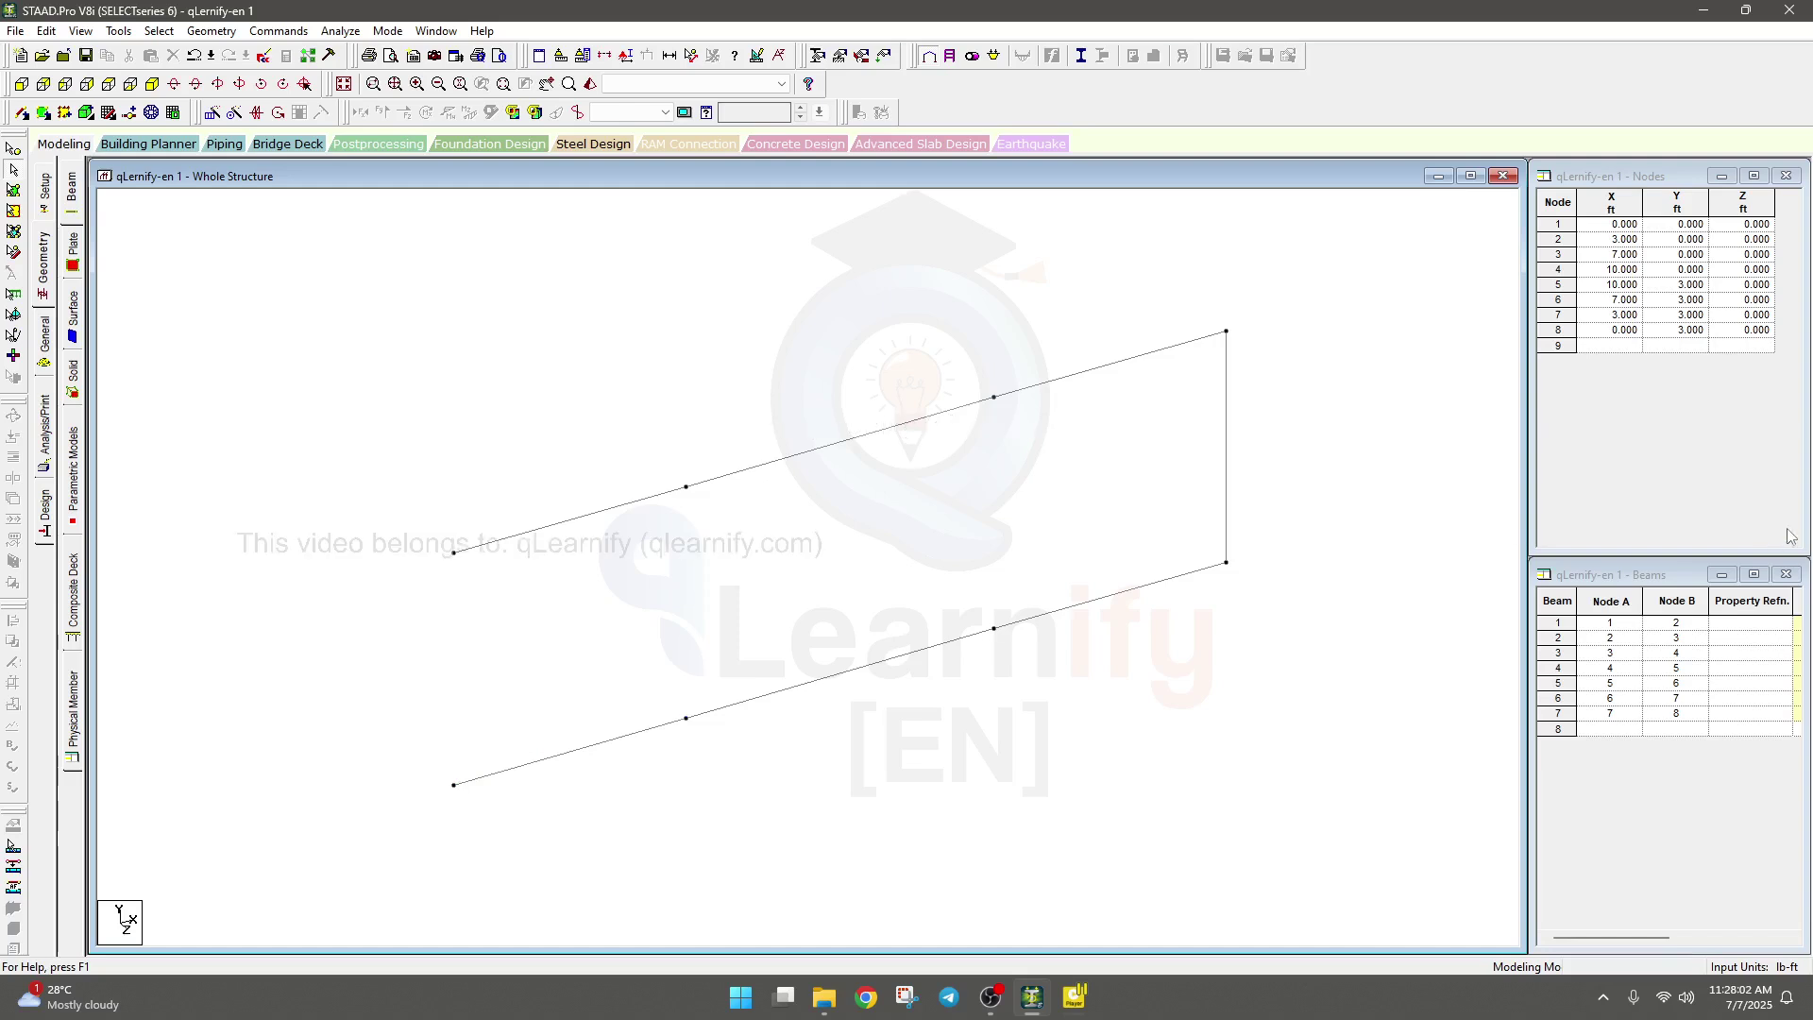
pyautogui.click(1678, 346)
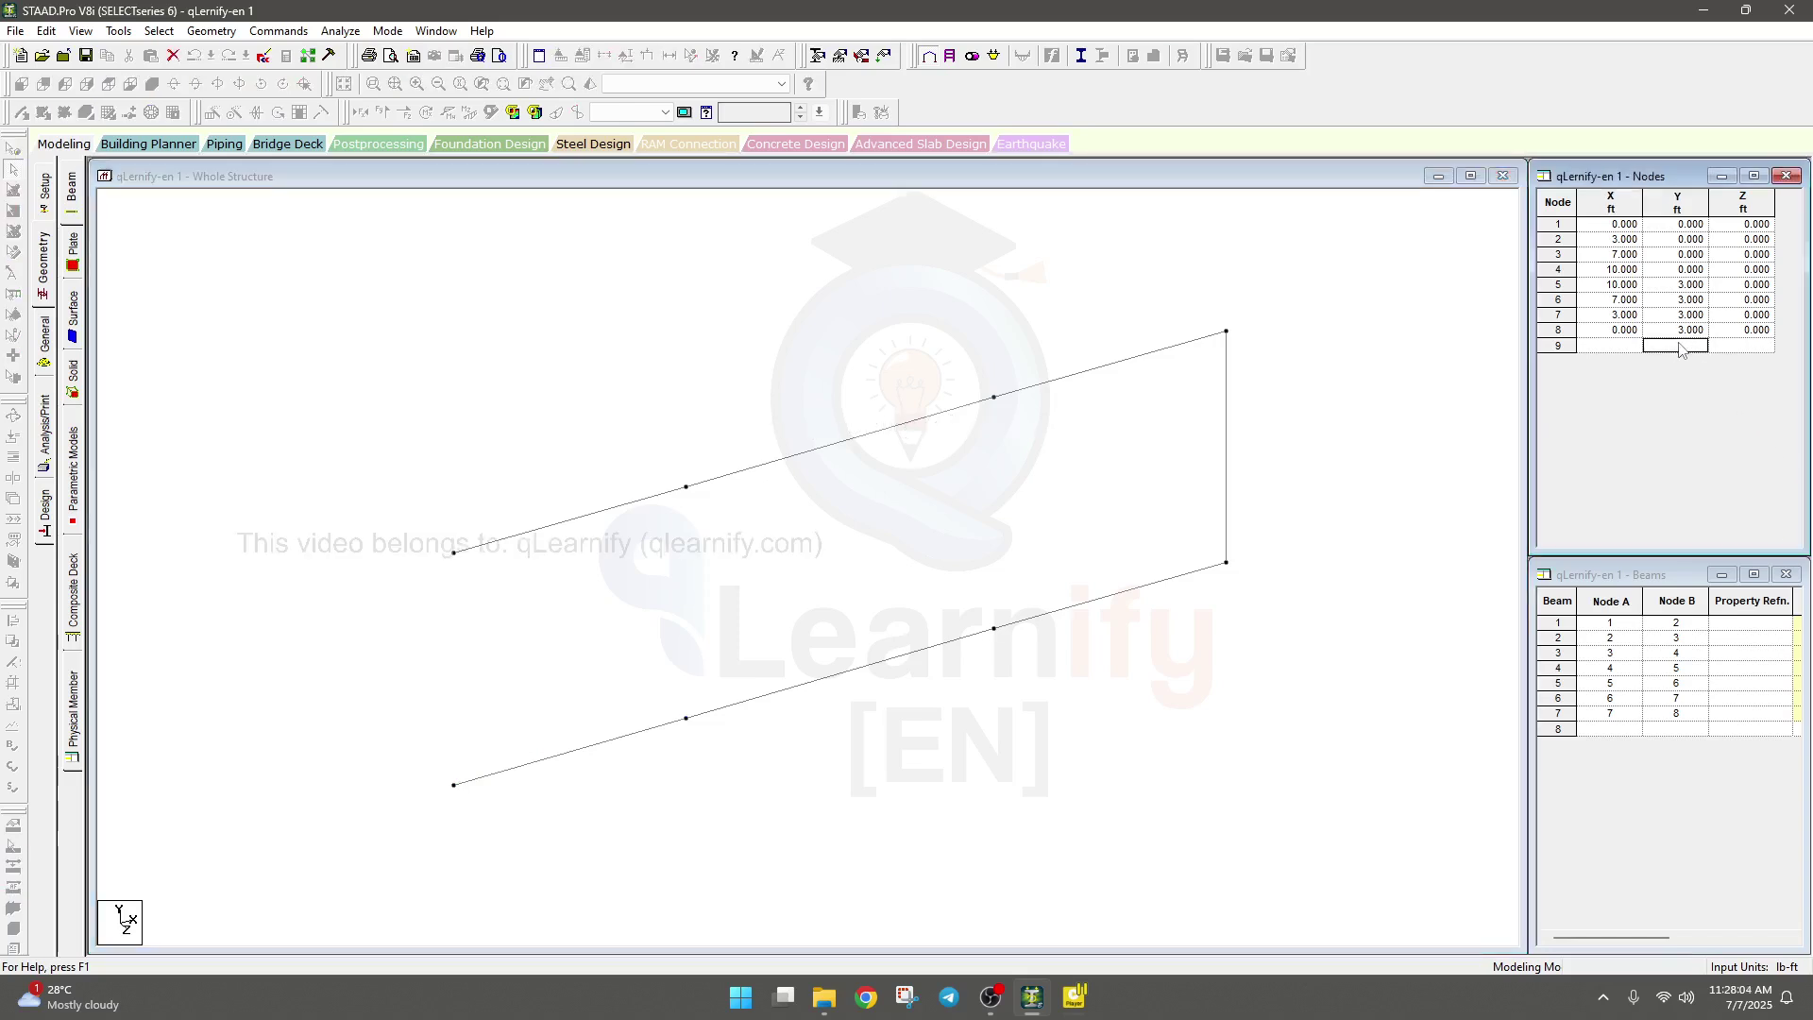
pyautogui.write('10')
pyautogui.press('Return')
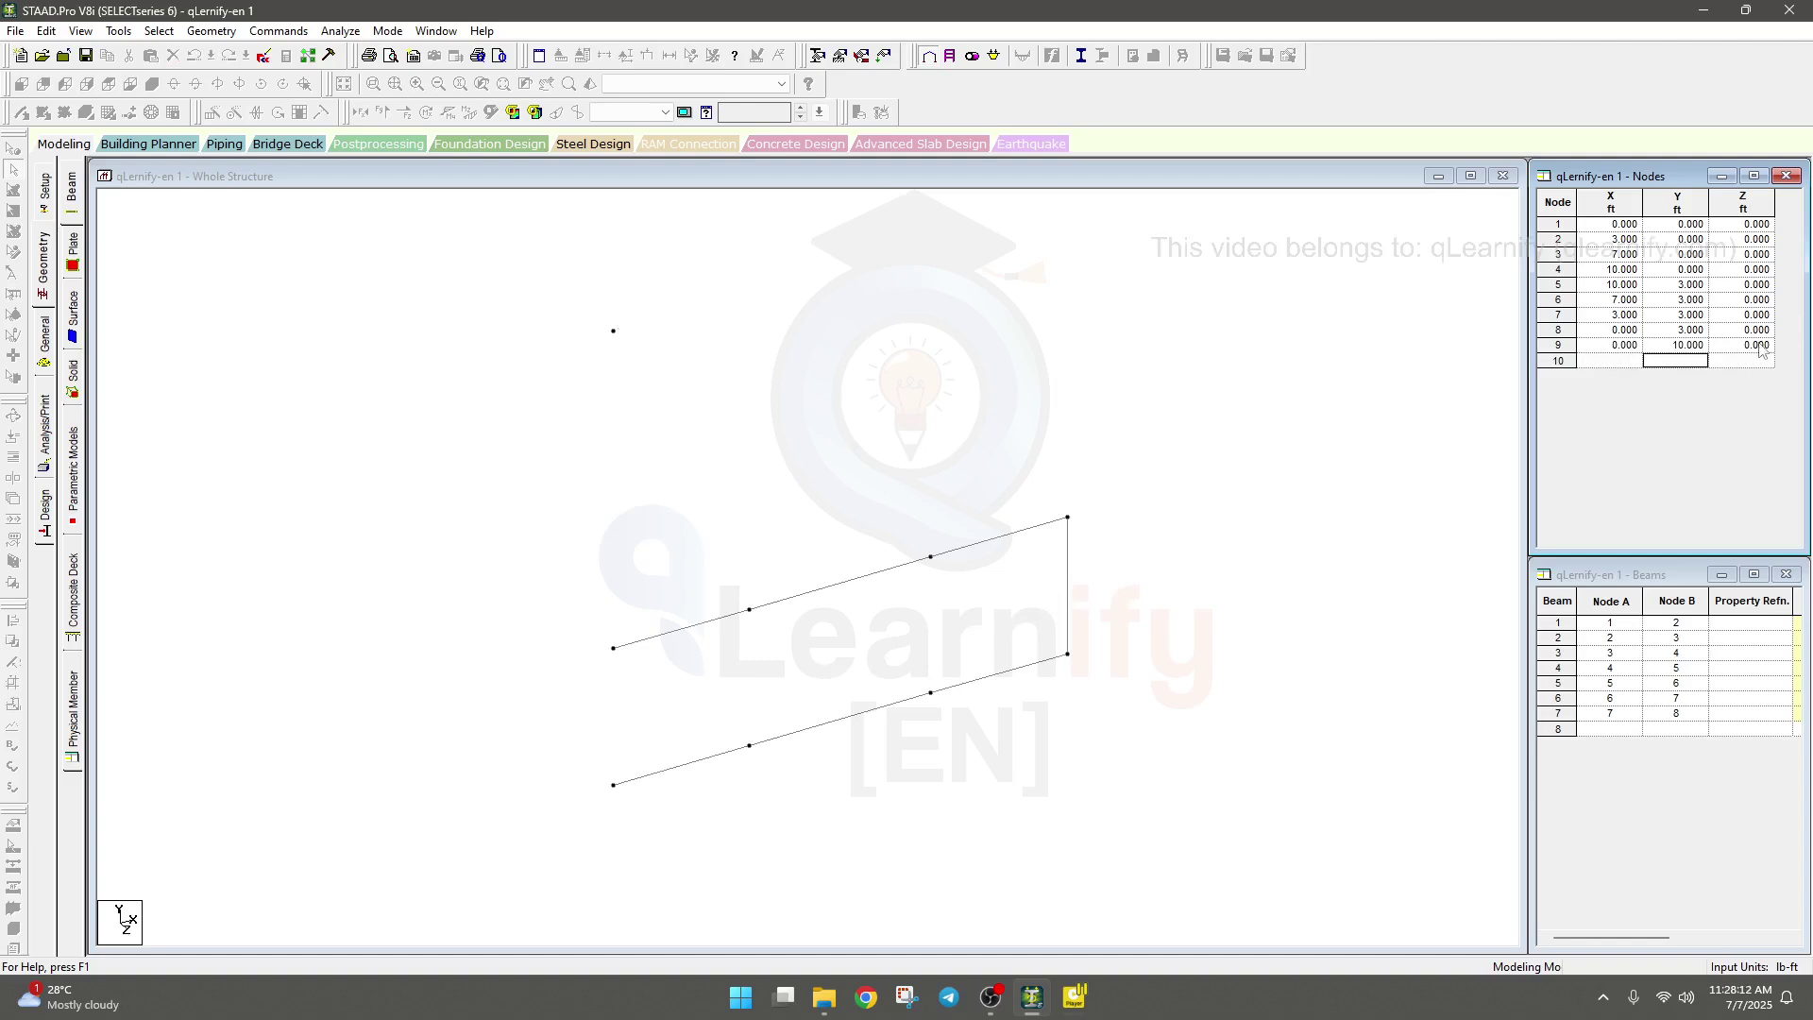
# Change the Y coordinate of node 9 to 8 ft in the node table.
pyautogui.click(1695, 347)
pyautogui.moveTo(1660, 344); pyautogui.dragTo(1651, 345)
pyautogui.write('8')
pyautogui.click(1658, 444)
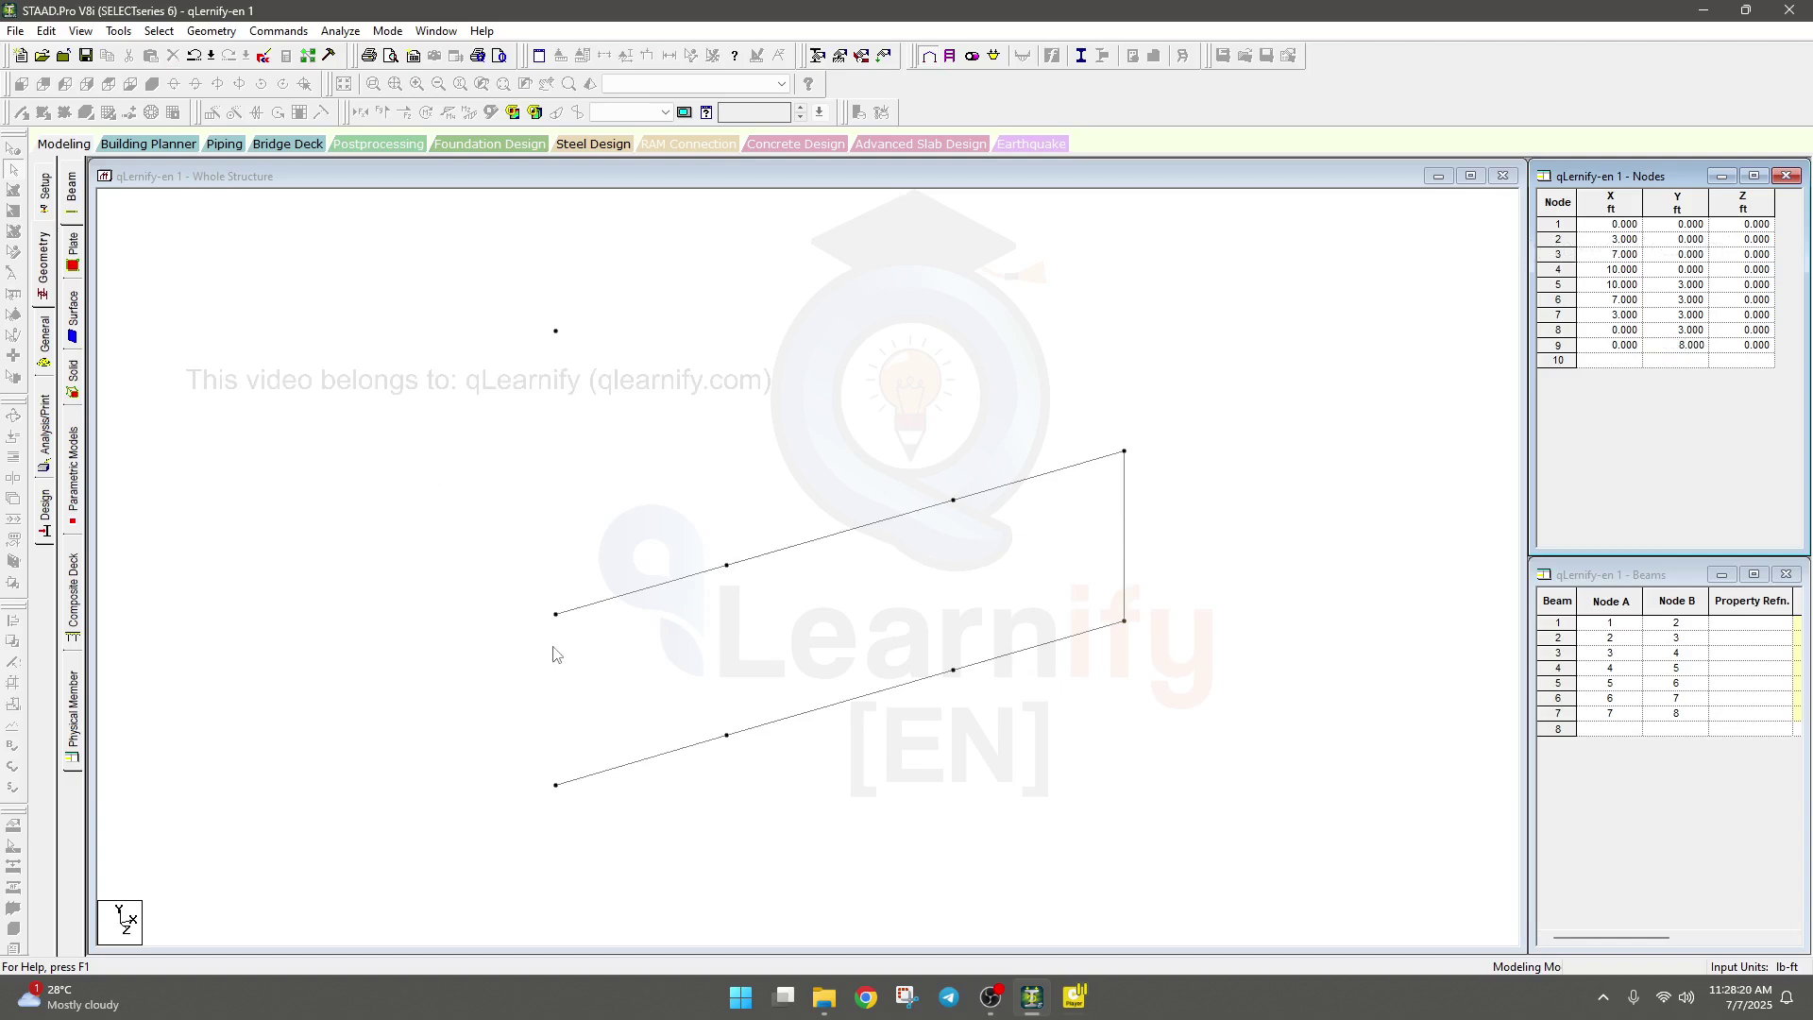
# Set the X coordinate of node 9 to 5 ft in the node table.
pyautogui.click(1624, 350)
pyautogui.click(1665, 363)
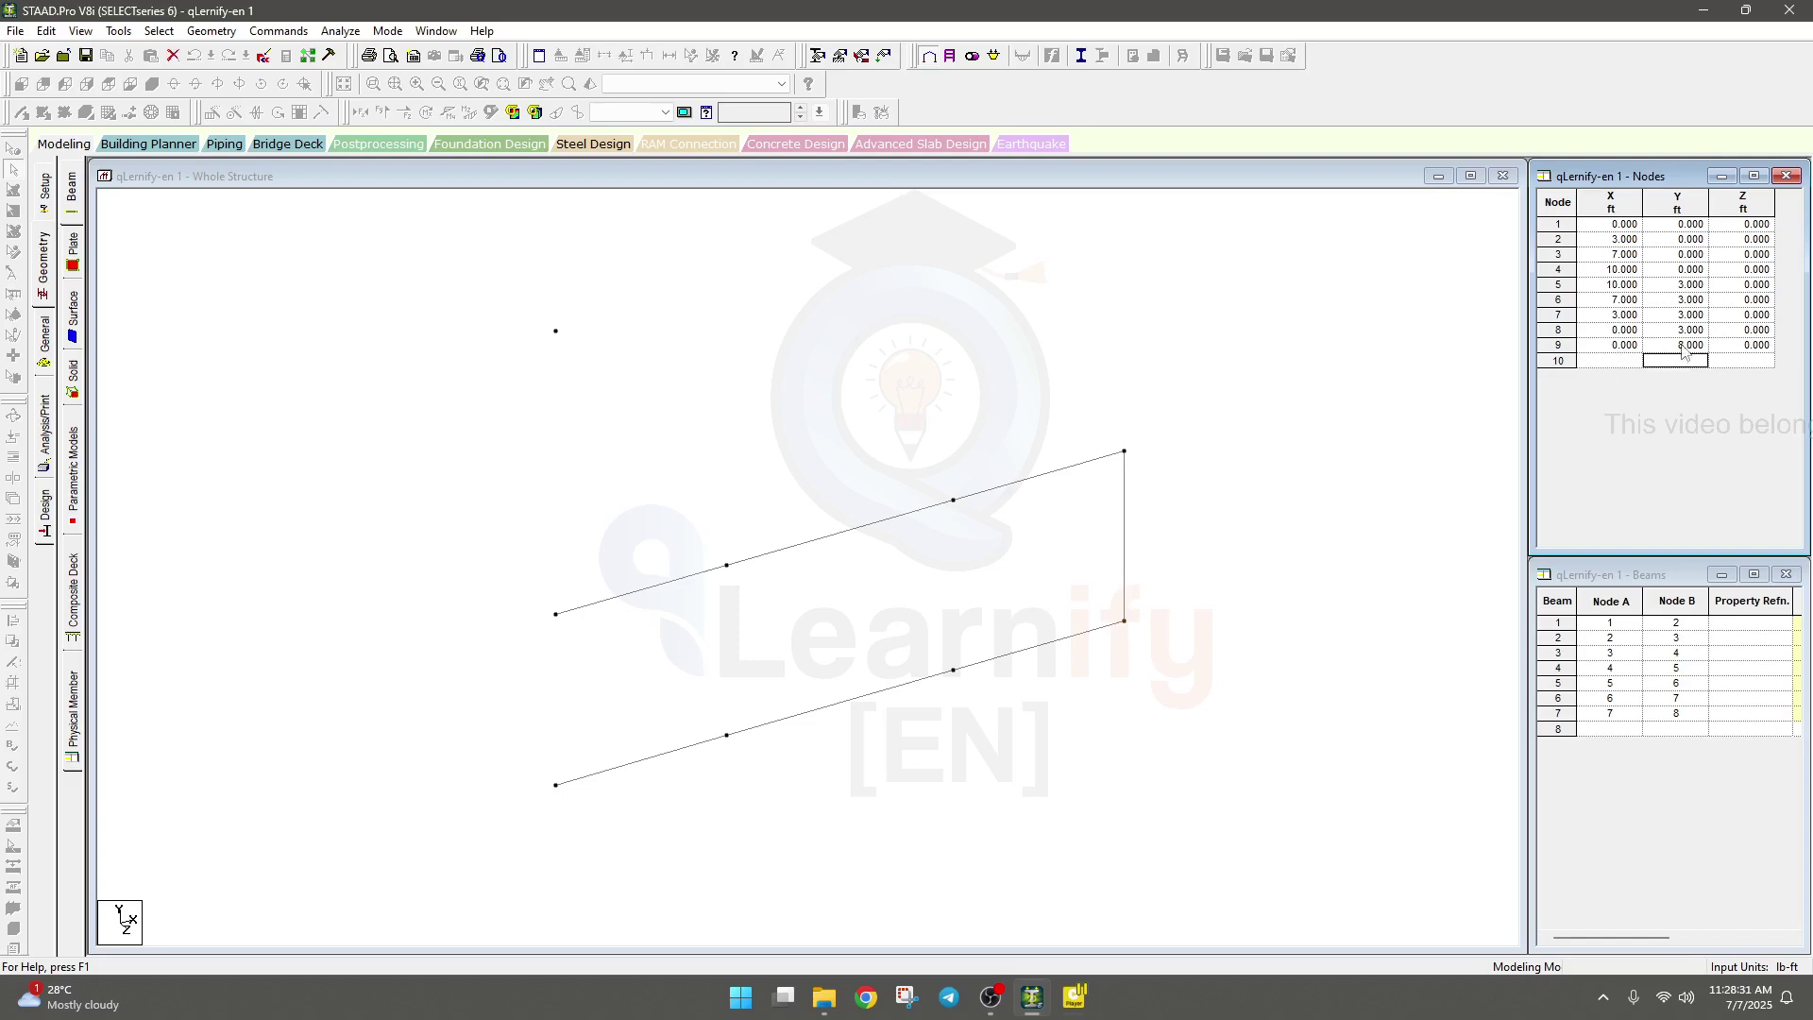
pyautogui.click(1623, 346)
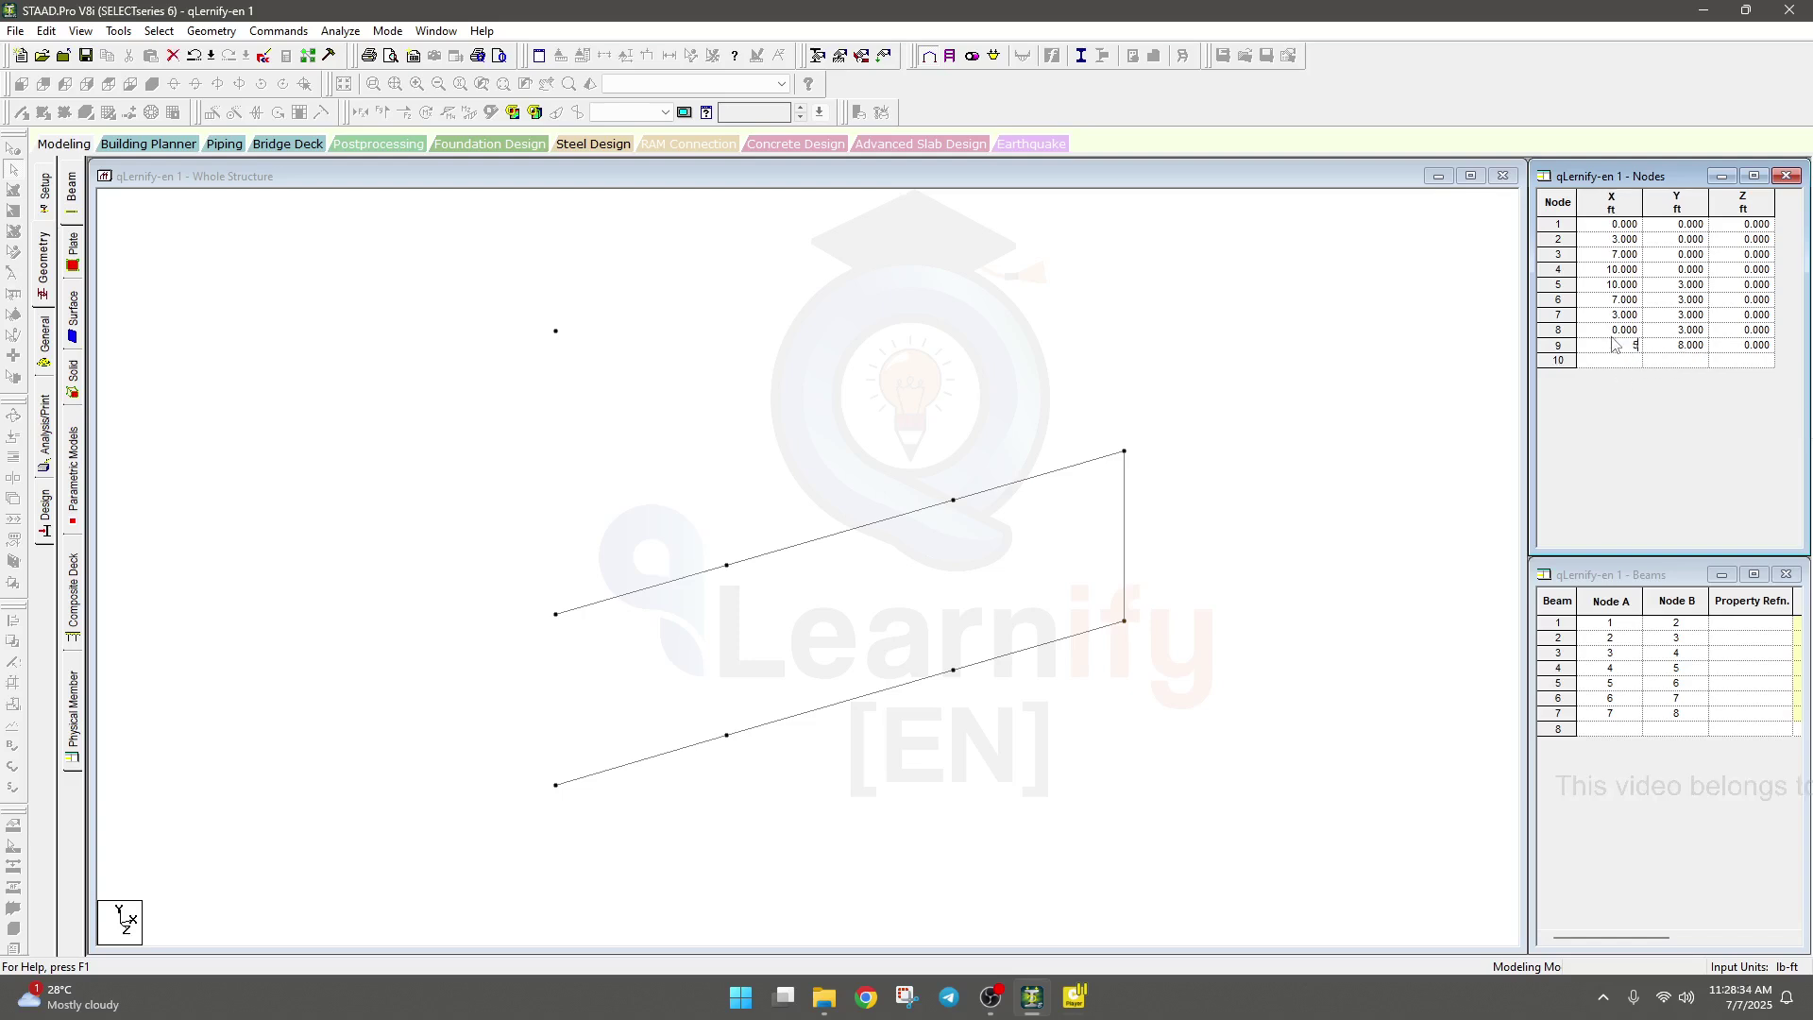
pyautogui.write('5')
pyautogui.press('Tab')
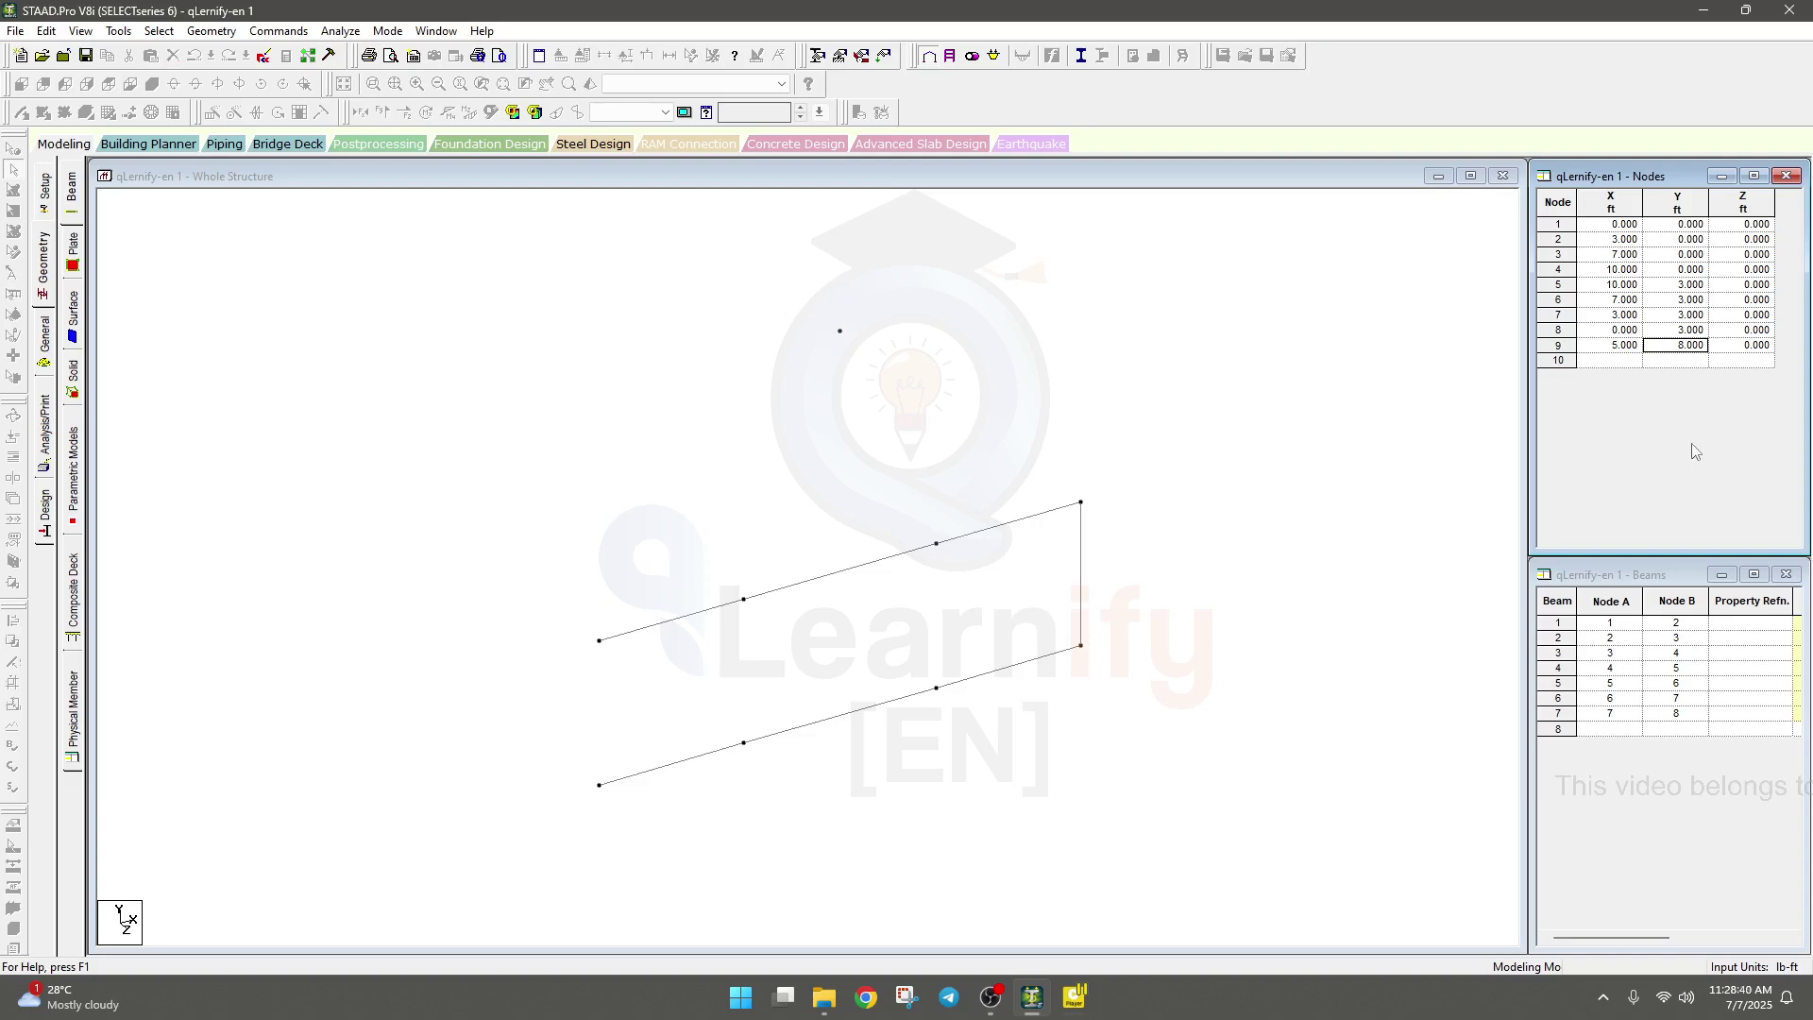
pyautogui.click(988, 1001)
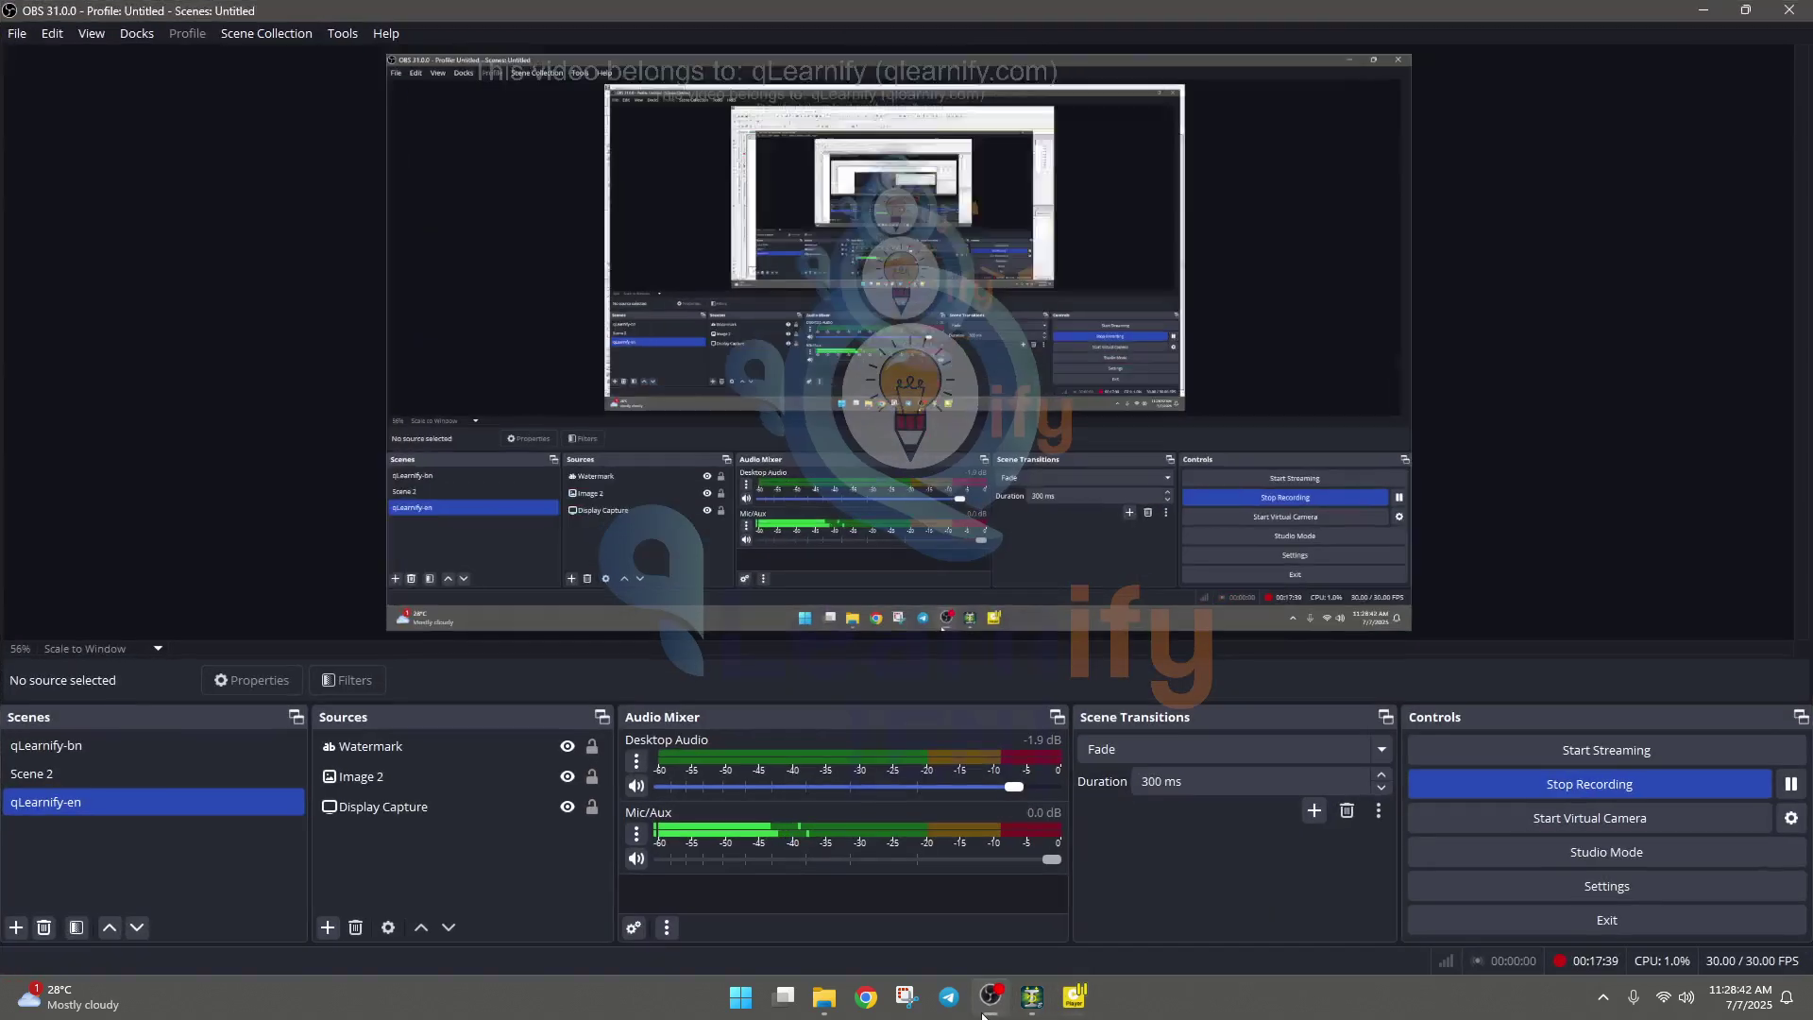
pyautogui.click(986, 1007)
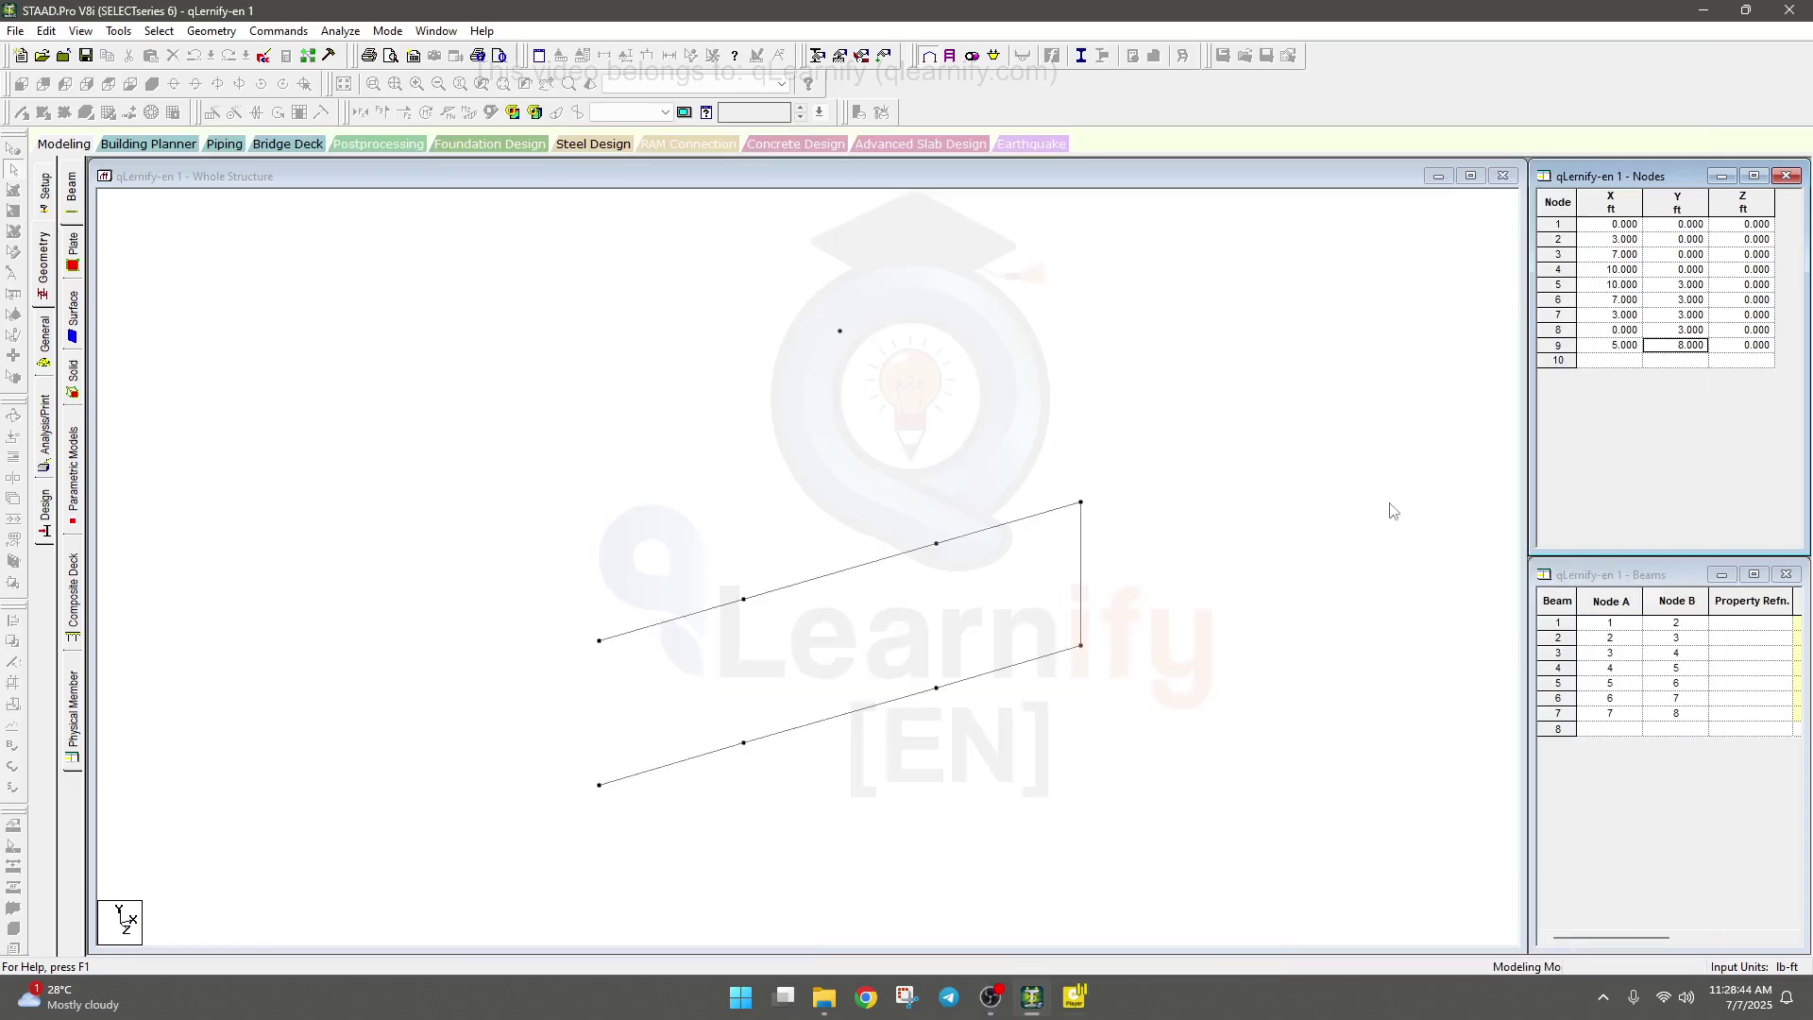